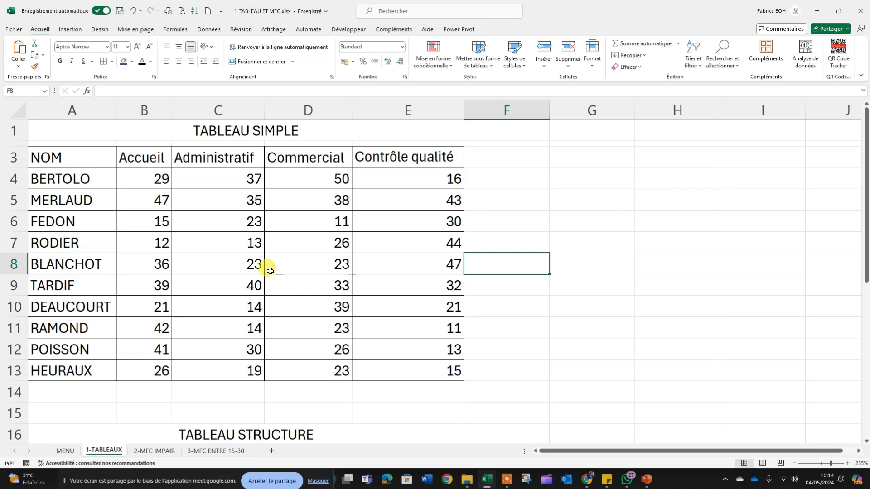
Step: Fill the simple table's header row A3:E3 with standard yellow and make its text bold
{"action": "left_click_drag", "start_coordinate": [79, 162], "coordinate": [394, 365]}
{"action": "left_click", "coordinate": [515, 285]}
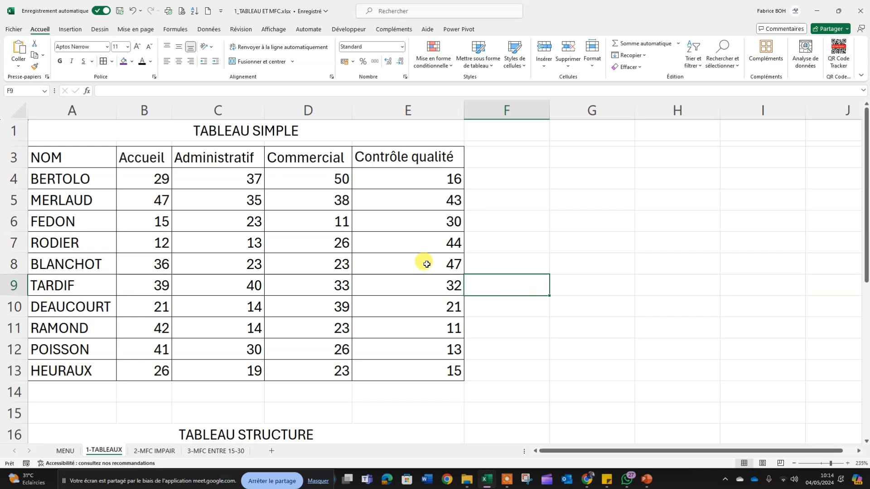
{"action": "left_click_drag", "start_coordinate": [63, 158], "coordinate": [387, 162]}
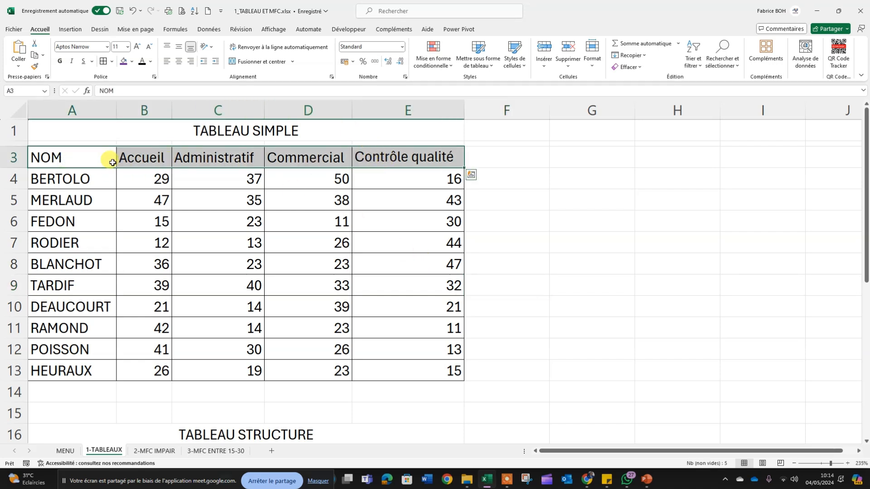
{"action": "left_click", "coordinate": [131, 62]}
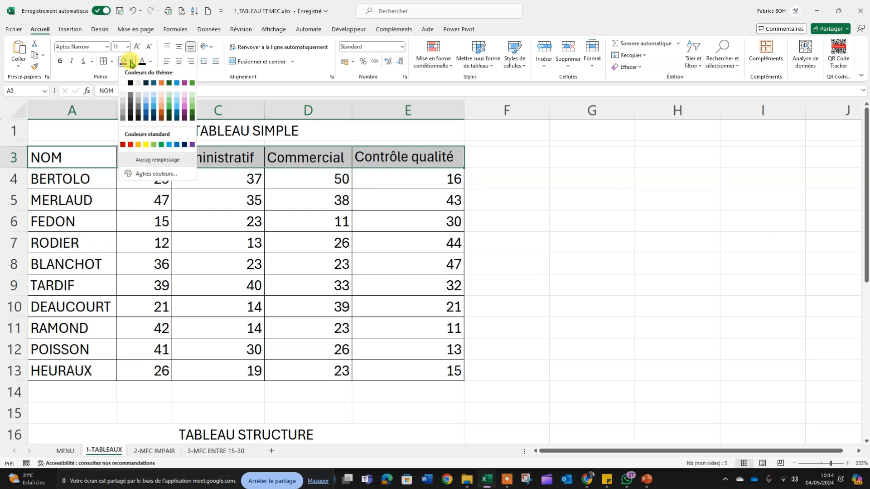
{"action": "left_click", "coordinate": [145, 147]}
{"action": "left_click", "coordinate": [59, 61]}
{"action": "left_click", "coordinate": [86, 227]}
{"action": "scroll", "coordinate": [263, 292], "scroll_direction": "down", "scroll_amount": 1}
{"action": "scroll", "coordinate": [263, 292], "scroll_direction": "up", "scroll_amount": 1}
{"action": "left_click_drag", "start_coordinate": [208, 227], "coordinate": [365, 237]}
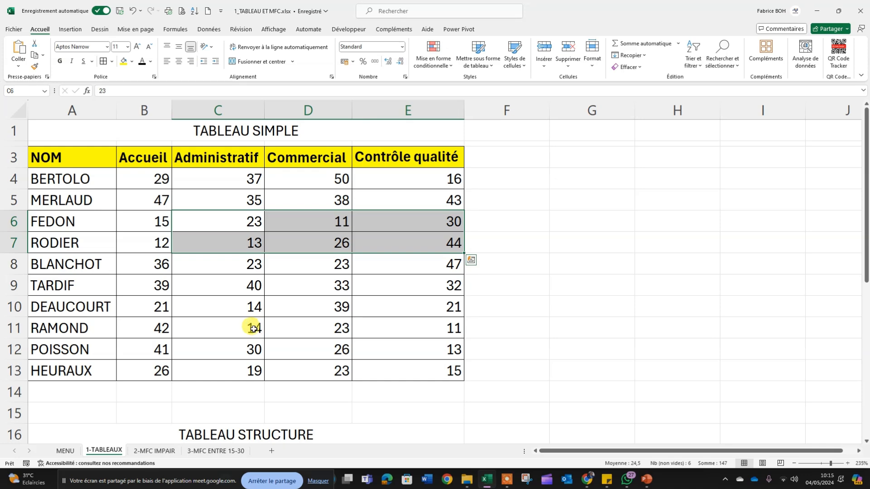
{"action": "scroll", "coordinate": [252, 330], "scroll_direction": "down", "scroll_amount": 2}
{"action": "scroll", "coordinate": [252, 329], "scroll_direction": "up", "scroll_amount": 2}
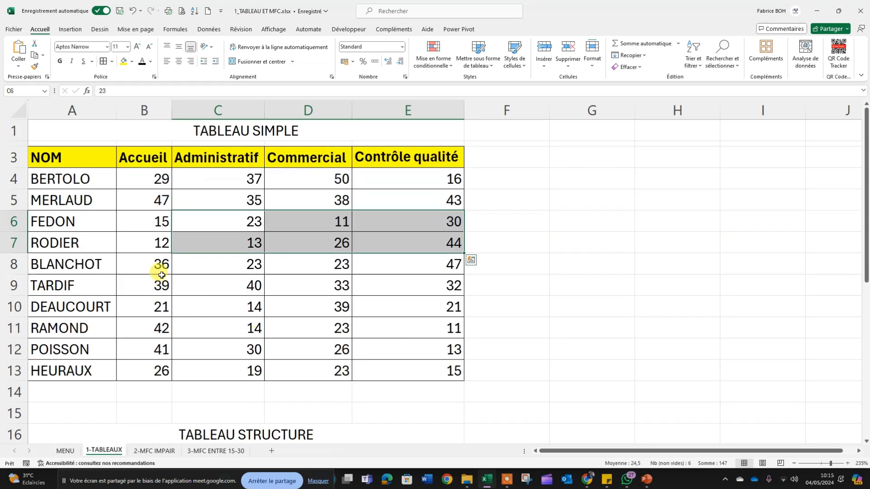
{"action": "left_click", "coordinate": [148, 223]}
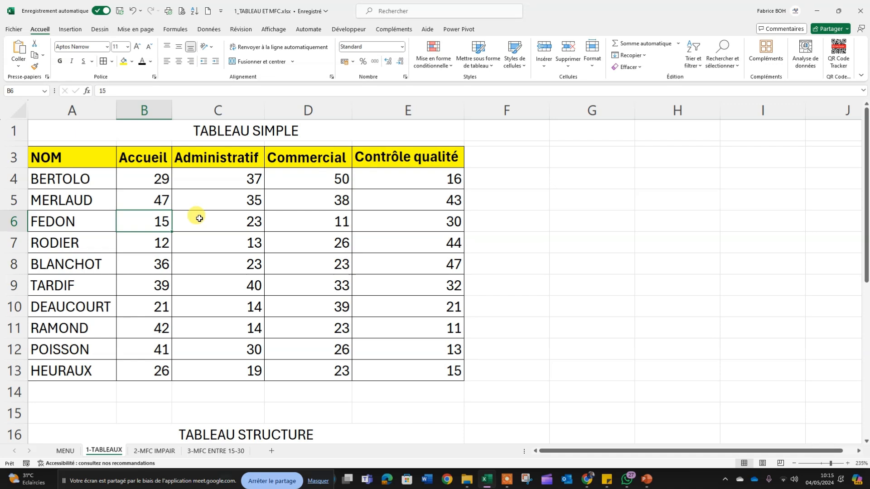
Step: Try to merge and centre cells C5:C6 in the simple table
{"action": "left_click_drag", "start_coordinate": [208, 194], "coordinate": [212, 212]}
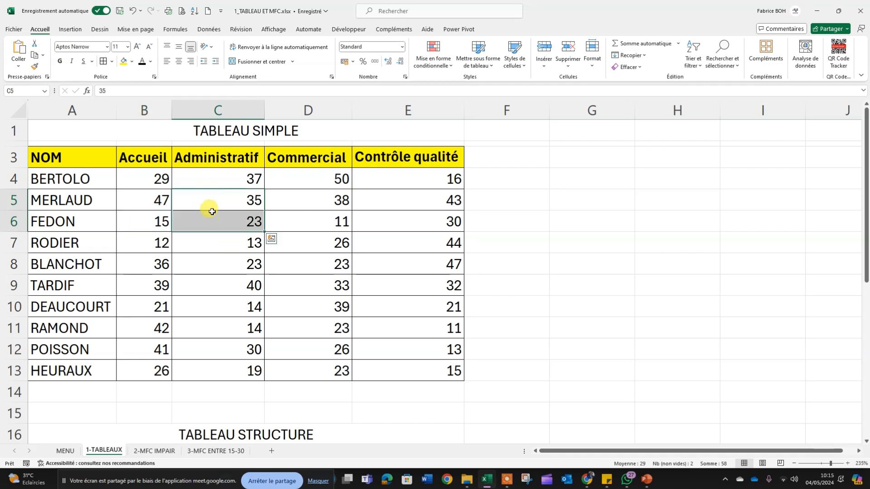
{"action": "left_click", "coordinate": [264, 64]}
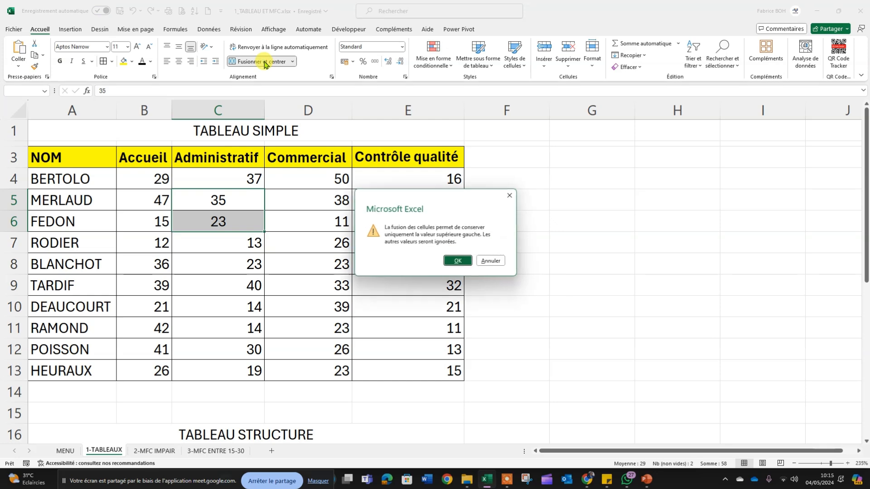
{"action": "left_click", "coordinate": [487, 261]}
Step: Format the range A18:E28 under TABLEAU STRUCTURE as a table with headers, using the light style with an orange header
{"action": "left_click", "coordinate": [243, 331]}
{"action": "scroll", "coordinate": [241, 334], "scroll_direction": "down", "scroll_amount": 6}
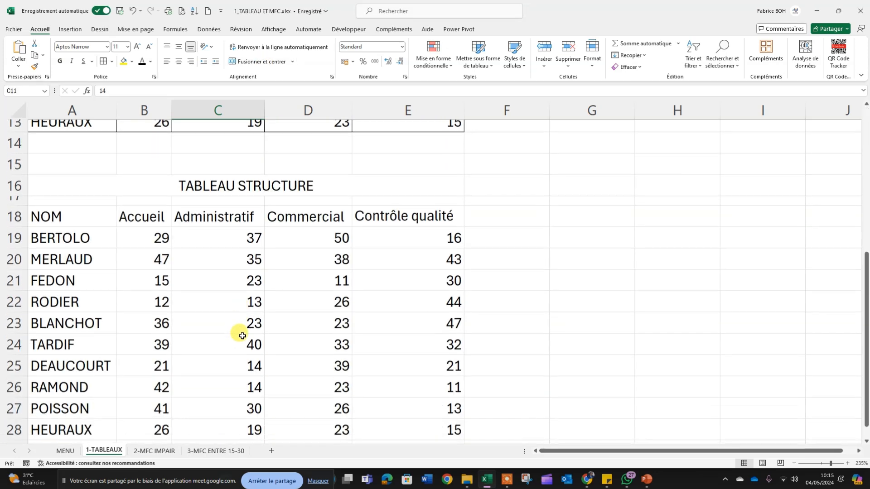
{"action": "scroll", "coordinate": [240, 334], "scroll_direction": "up", "scroll_amount": 2}
{"action": "scroll", "coordinate": [244, 336], "scroll_direction": "down", "scroll_amount": 1}
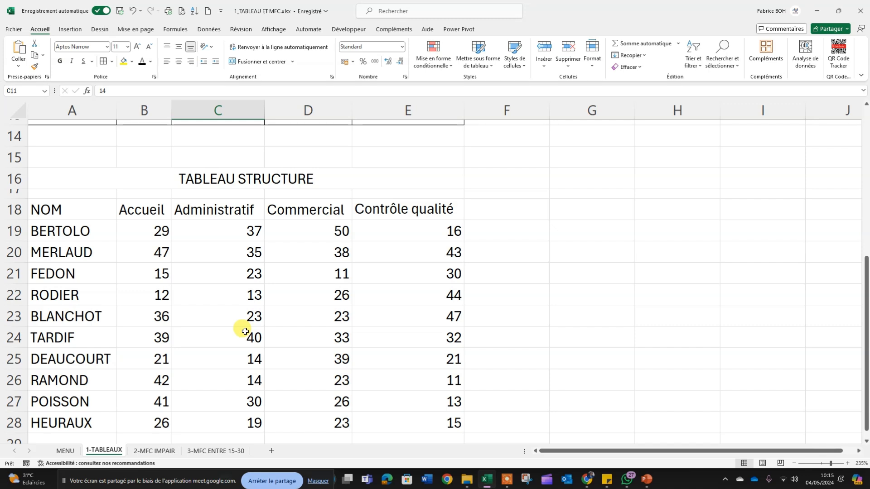
{"action": "left_click", "coordinate": [219, 270]}
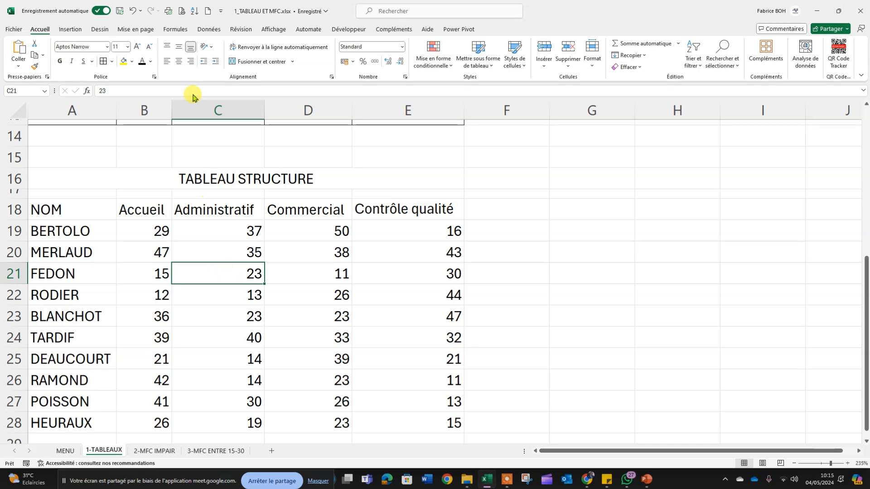
{"action": "left_click", "coordinate": [477, 66]}
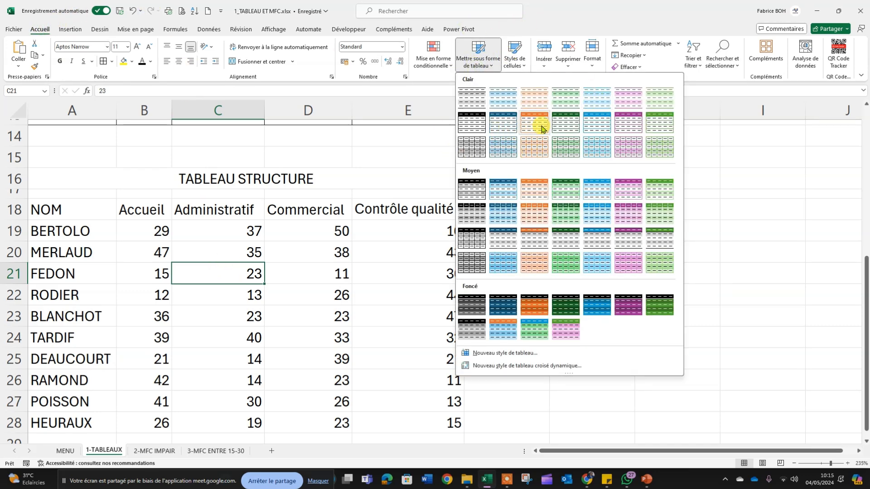
{"action": "left_click", "coordinate": [535, 131]}
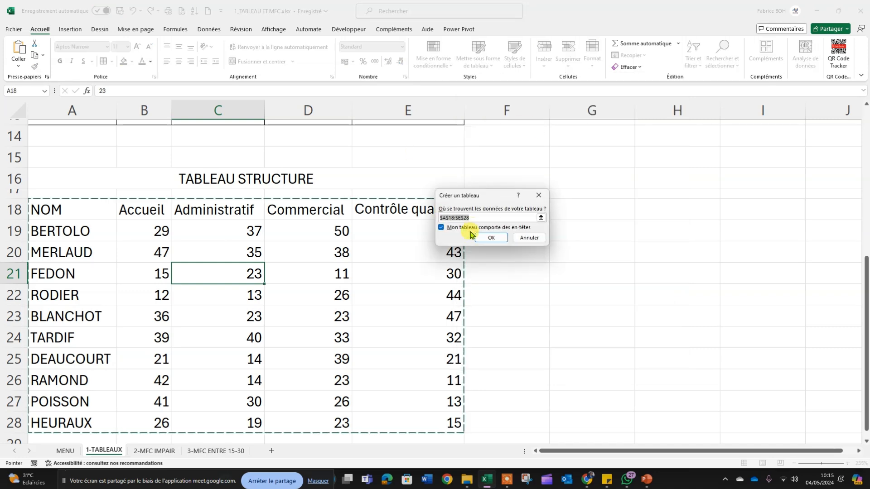
{"action": "left_click", "coordinate": [486, 240]}
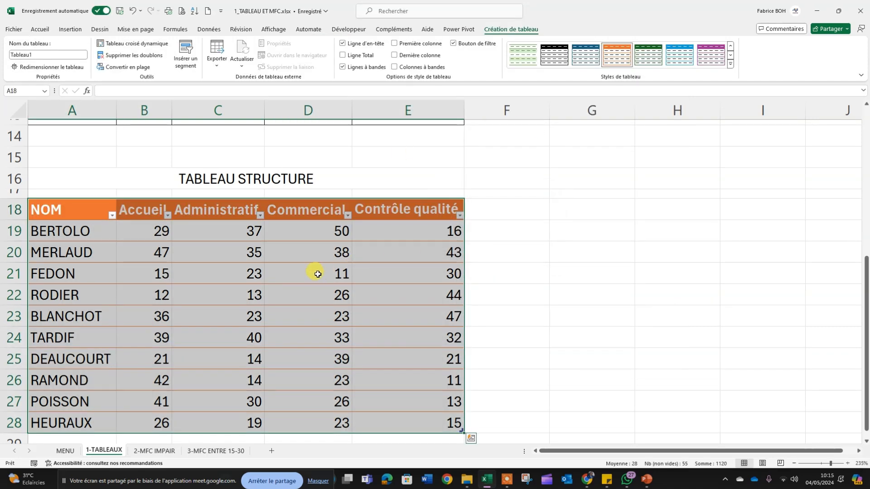
Step: Change the structured table's style to the light one with a bright blue header
{"action": "left_click_drag", "start_coordinate": [229, 276], "coordinate": [232, 297]}
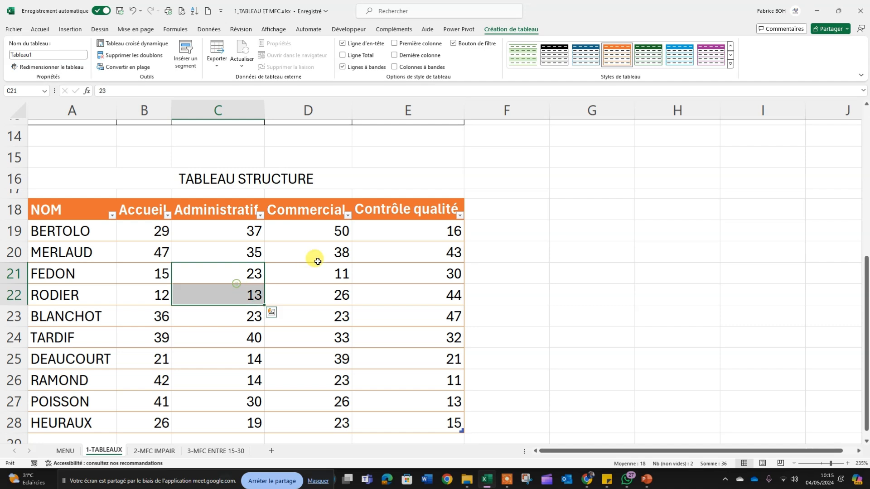
{"action": "left_click", "coordinate": [674, 64]}
{"action": "left_click", "coordinate": [313, 291]}
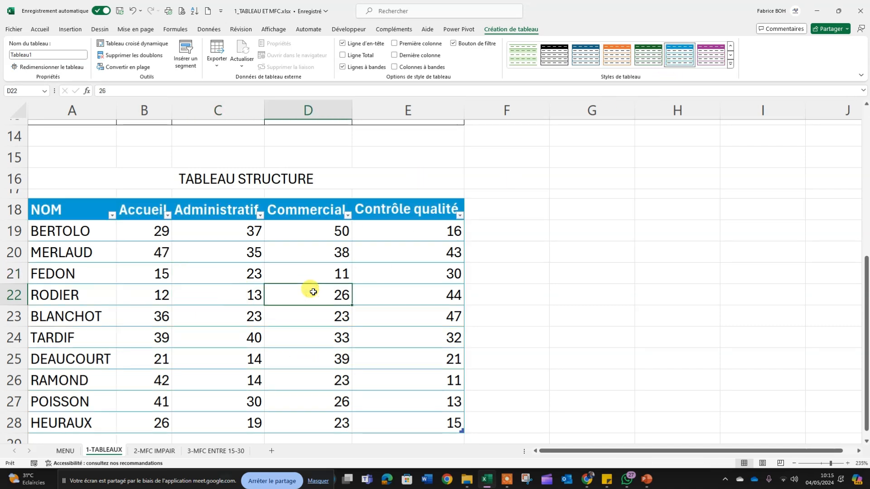
Step: Apply the medium style with a dark blue header and grey banded rows to the structured table
{"action": "left_click", "coordinate": [730, 66]}
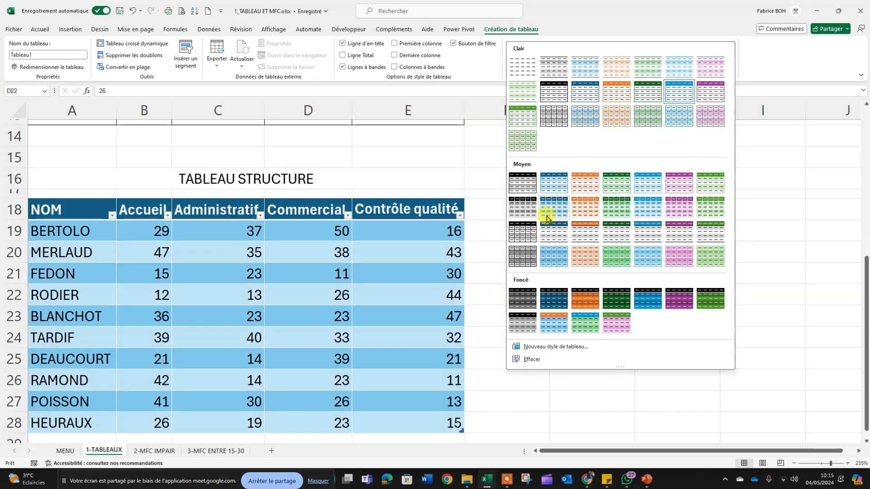
{"action": "left_click", "coordinate": [548, 230]}
{"action": "left_click", "coordinate": [254, 296]}
Step: Compare the formatting of the simple table with that of the structured table
{"action": "scroll", "coordinate": [287, 282], "scroll_direction": "down", "scroll_amount": 4}
{"action": "scroll", "coordinate": [288, 283], "scroll_direction": "up", "scroll_amount": 5}
{"action": "scroll", "coordinate": [289, 283], "scroll_direction": "up", "scroll_amount": 1}
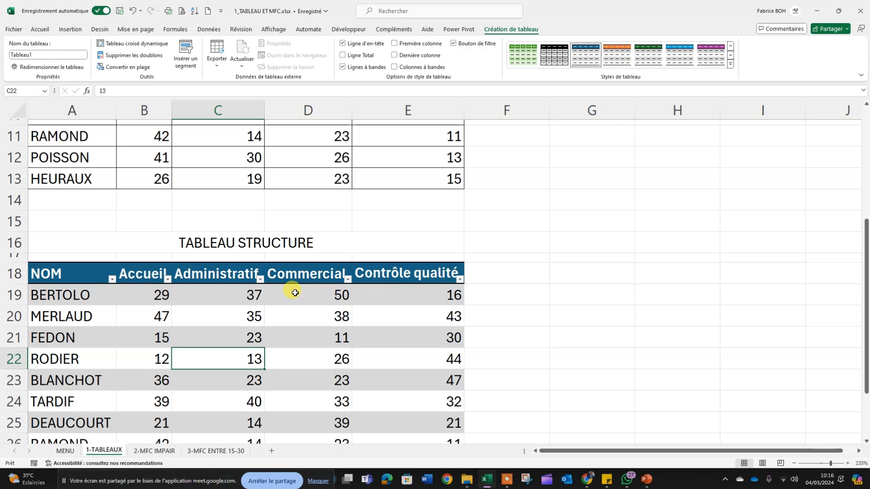
{"action": "scroll", "coordinate": [295, 292], "scroll_direction": "up", "scroll_amount": 3}
{"action": "left_click_drag", "start_coordinate": [133, 156], "coordinate": [457, 164]}
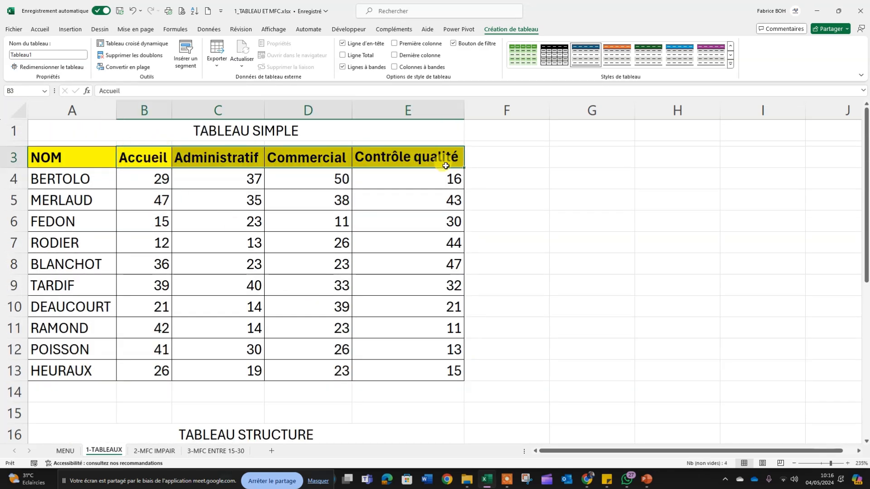
{"action": "left_click_drag", "start_coordinate": [224, 202], "coordinate": [350, 217]}
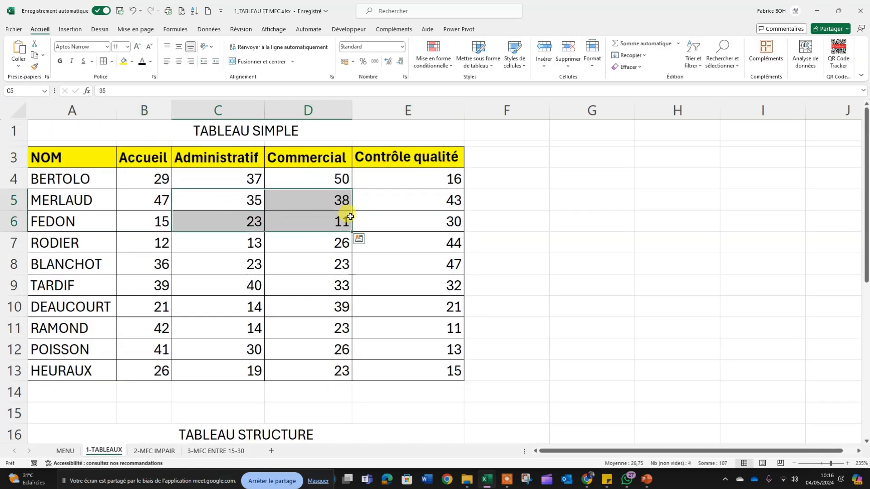
{"action": "left_click", "coordinate": [460, 195]}
{"action": "left_click", "coordinate": [536, 174]}
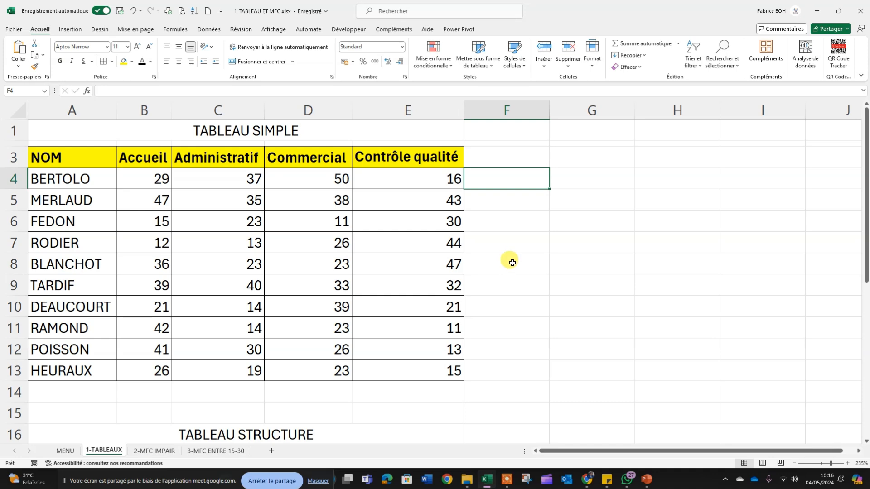
{"action": "scroll", "coordinate": [365, 299], "scroll_direction": "down", "scroll_amount": 5}
{"action": "scroll", "coordinate": [371, 299], "scroll_direction": "up", "scroll_amount": 2}
{"action": "scroll", "coordinate": [371, 299], "scroll_direction": "up", "scroll_amount": 4}
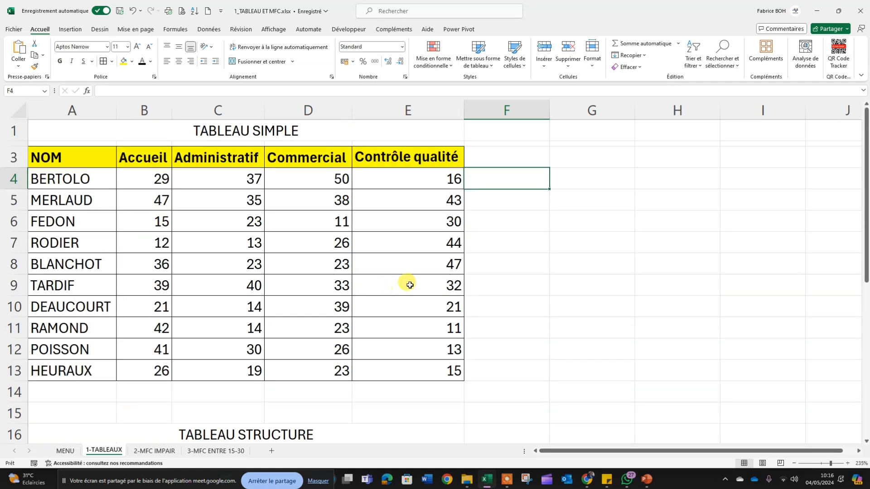
Step: Enter the header TOTAL in cell F3, beside the simple table's last column
{"action": "left_click", "coordinate": [495, 158]}
{"action": "type", "text": "t"}
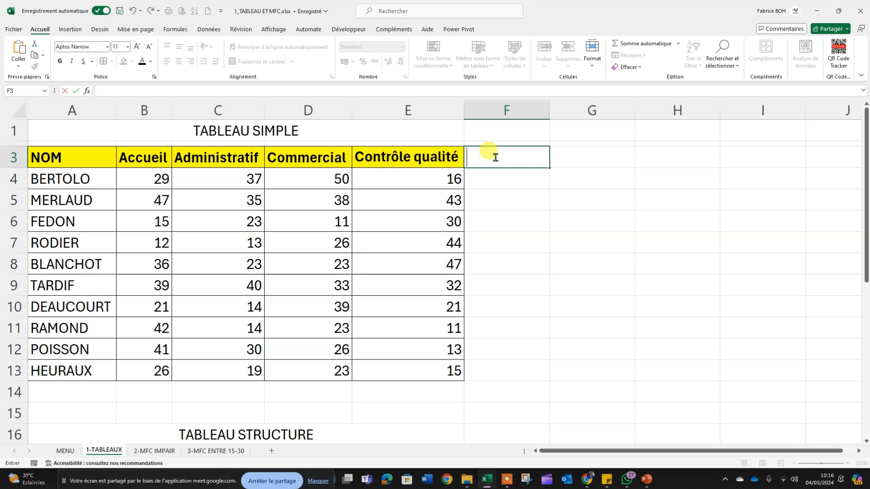
{"action": "type", "text": "OTAL"}
{"action": "key", "text": "Return"}
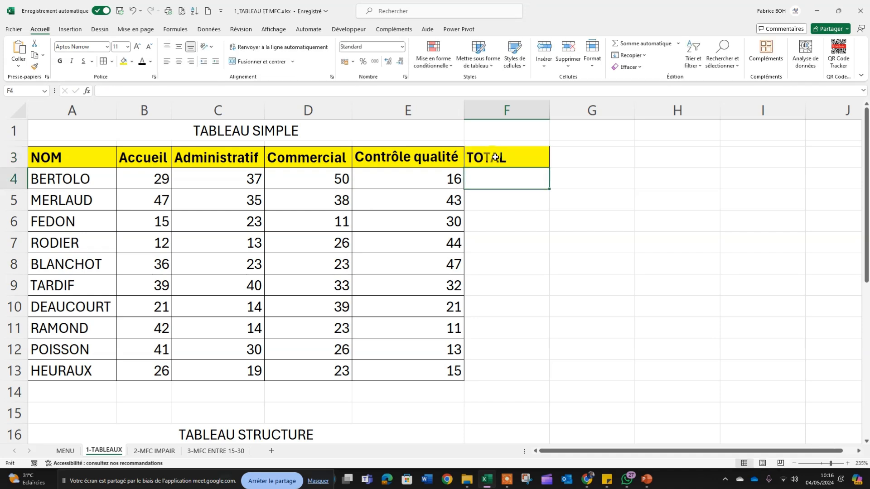
{"action": "left_click", "coordinate": [480, 223]}
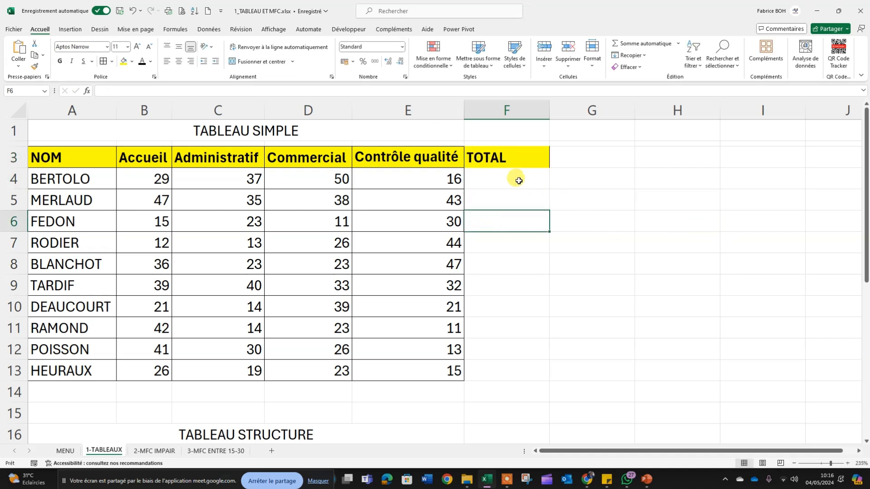
{"action": "left_click", "coordinate": [491, 164]}
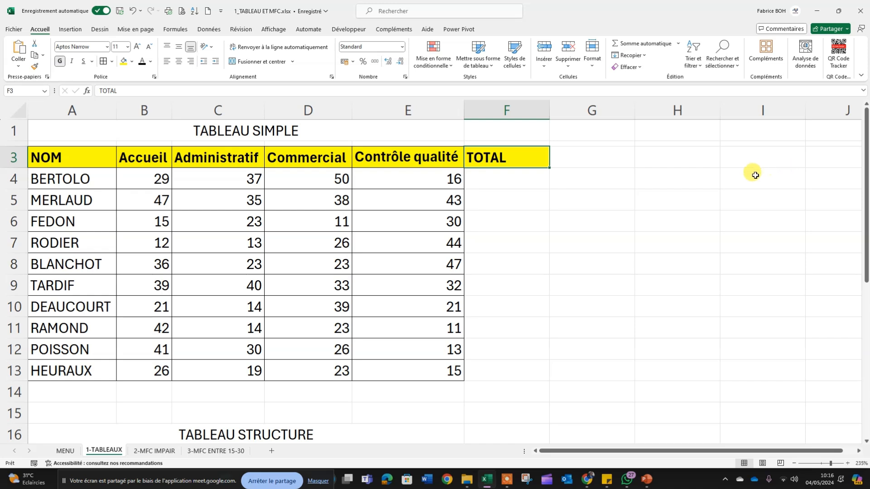
{"action": "left_click", "coordinate": [753, 175]}
{"action": "left_click", "coordinate": [506, 163]}
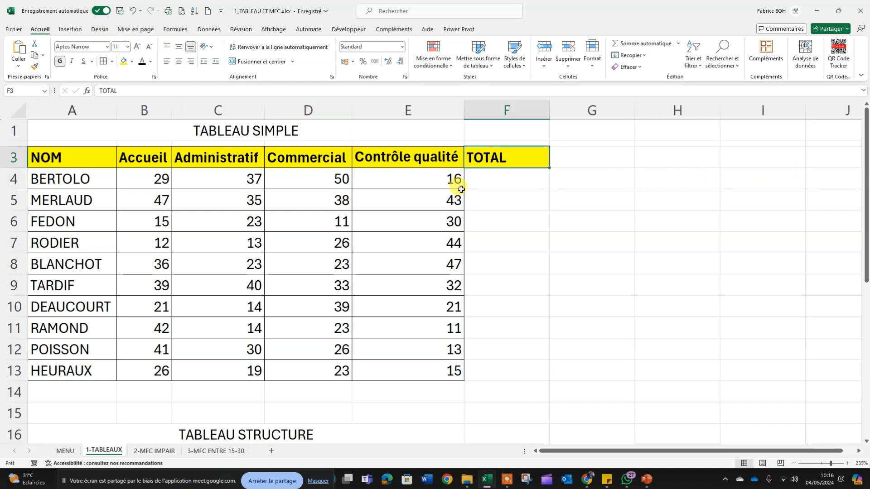
{"action": "left_click", "coordinate": [480, 198]}
Step: Add borders to the simple table's TOTAL header and the empty cells F4:F13 below it
{"action": "left_click", "coordinate": [481, 154]}
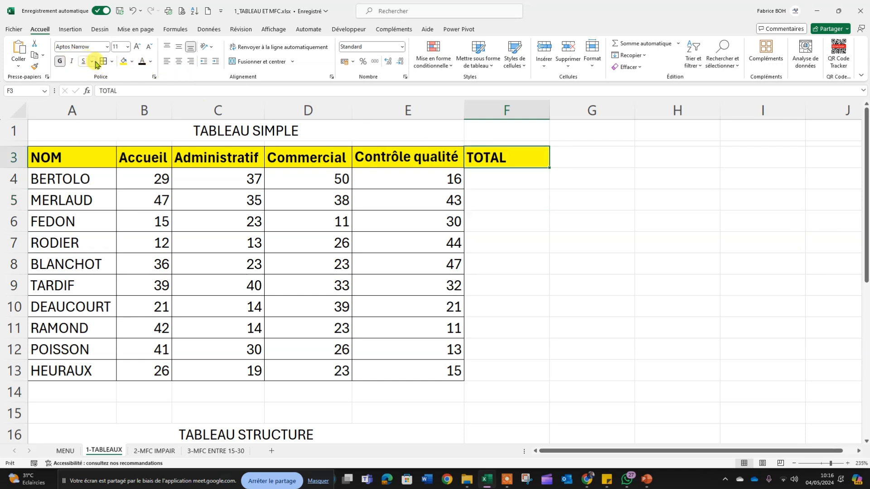
{"action": "left_click", "coordinate": [606, 286]}
{"action": "left_click_drag", "start_coordinate": [505, 183], "coordinate": [521, 368]}
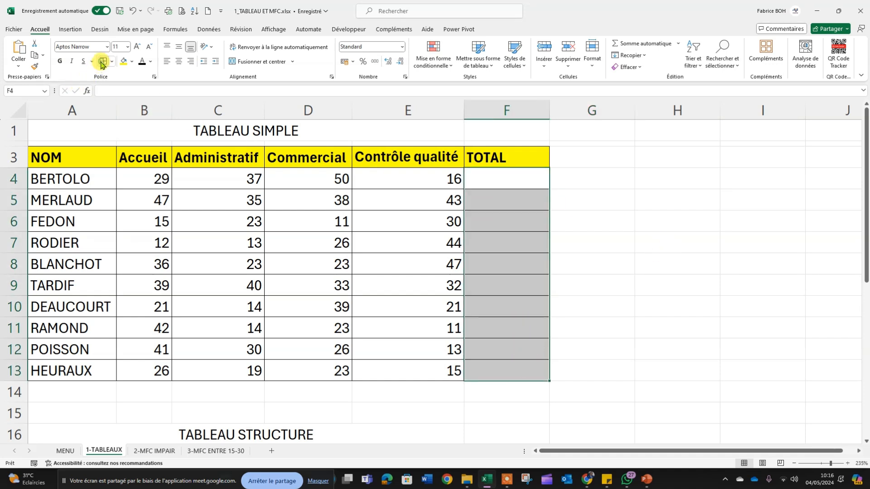
{"action": "left_click", "coordinate": [580, 248]}
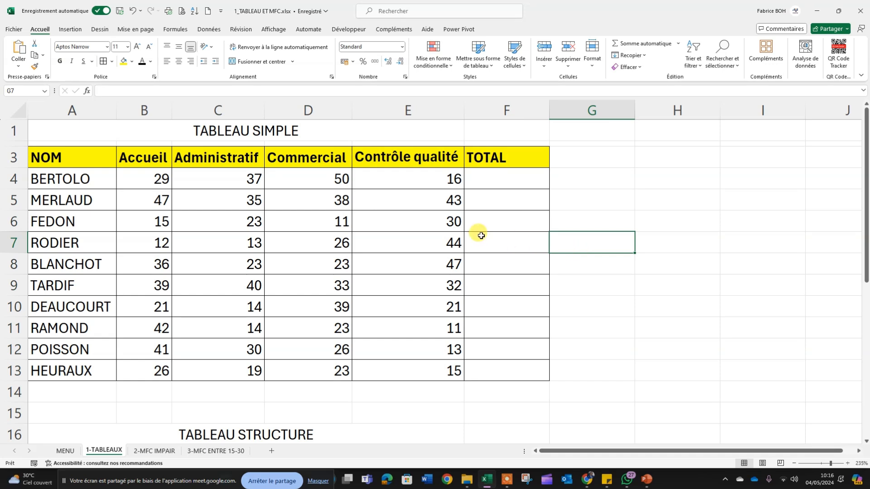
Step: Extend the structured table with a new column by entering the header TOTAL in cell F18
{"action": "left_click", "coordinate": [490, 181]}
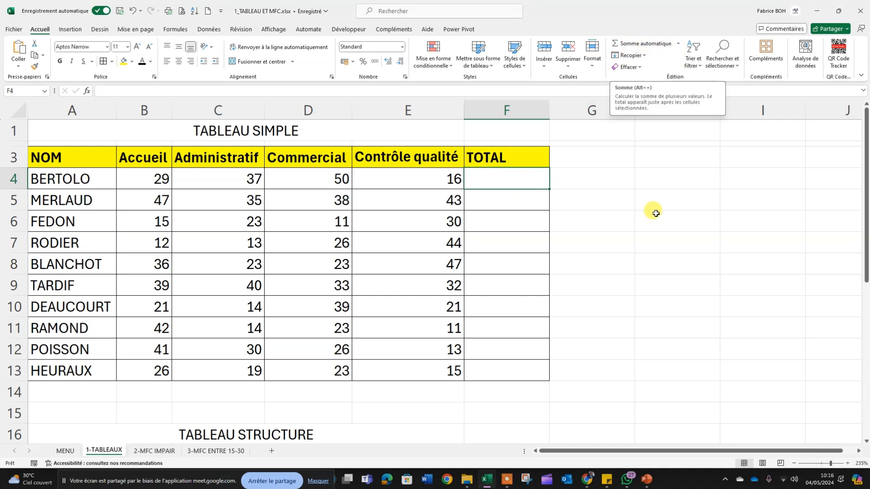
{"action": "left_click", "coordinate": [656, 217]}
{"action": "scroll", "coordinate": [521, 252], "scroll_direction": "down", "scroll_amount": 5}
{"action": "scroll", "coordinate": [522, 255], "scroll_direction": "up", "scroll_amount": 4}
{"action": "scroll", "coordinate": [524, 255], "scroll_direction": "down", "scroll_amount": 3}
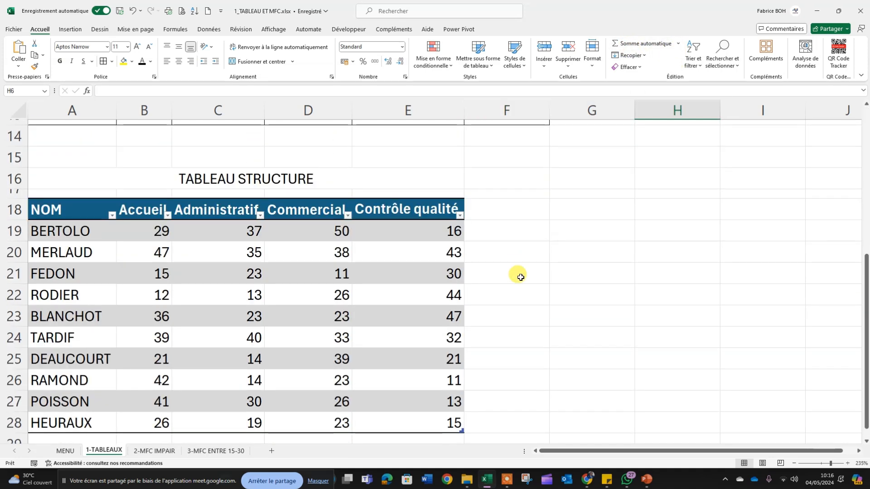
{"action": "left_click", "coordinate": [495, 216]}
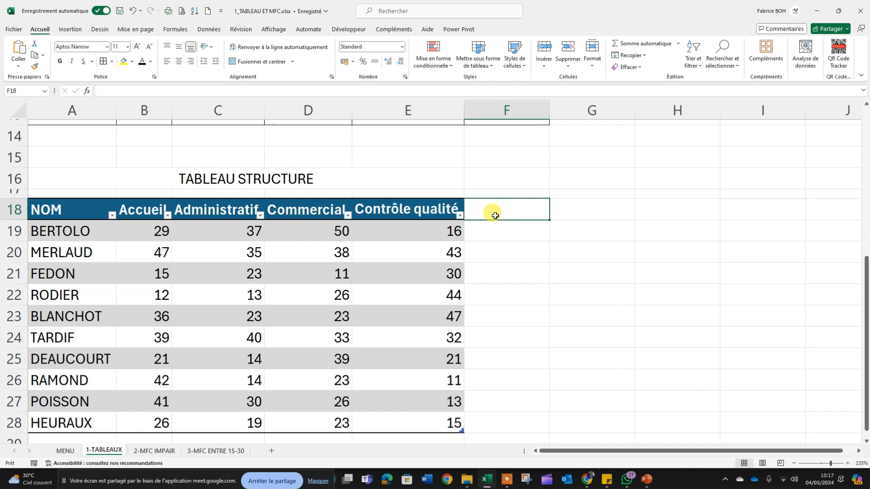
{"action": "type", "text": "TOTAL"}
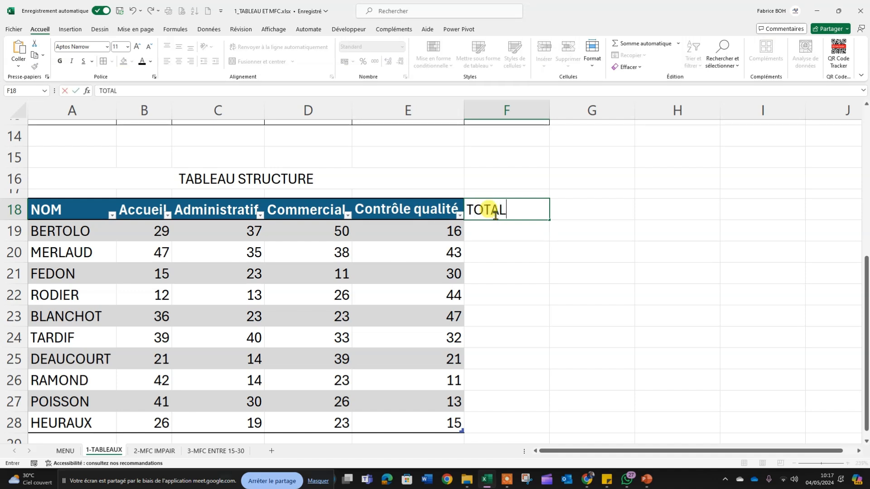
{"action": "key", "text": "Return"}
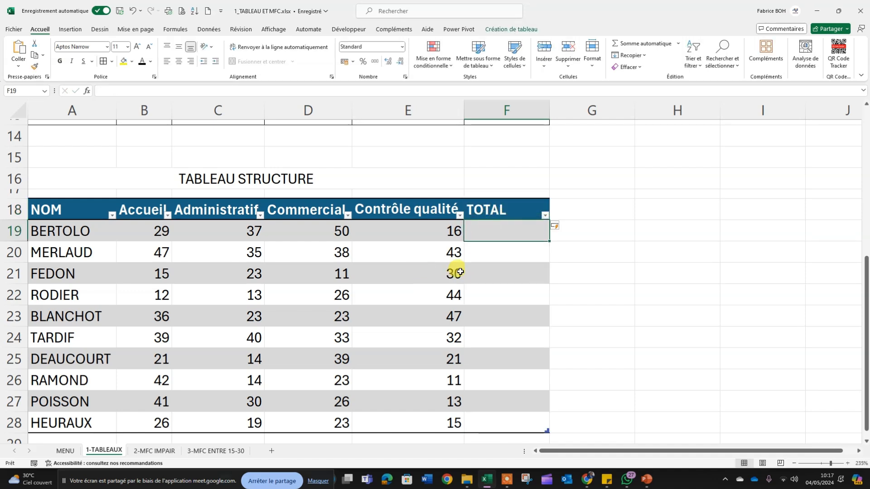
Step: Restyle the structured table with the blue Moyen table style that has a dark blue header and alternating blue row bands
{"action": "left_click_drag", "start_coordinate": [502, 232], "coordinate": [524, 424]}
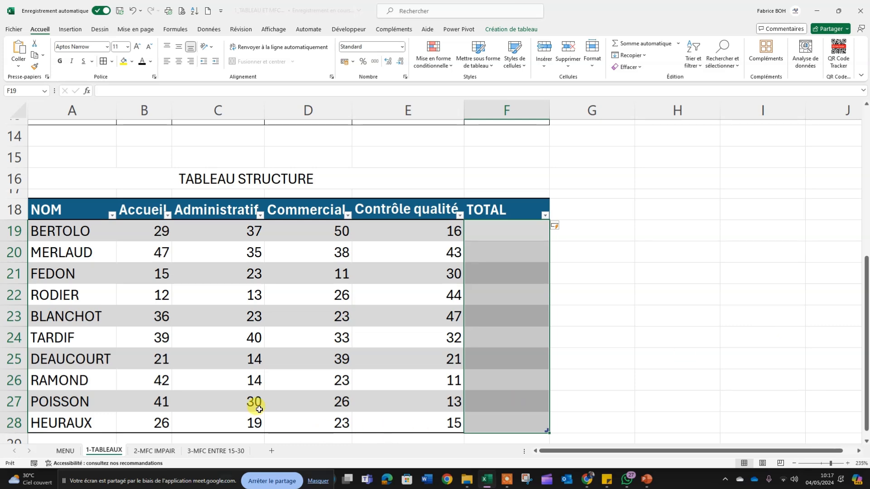
{"action": "left_click", "coordinate": [247, 338]}
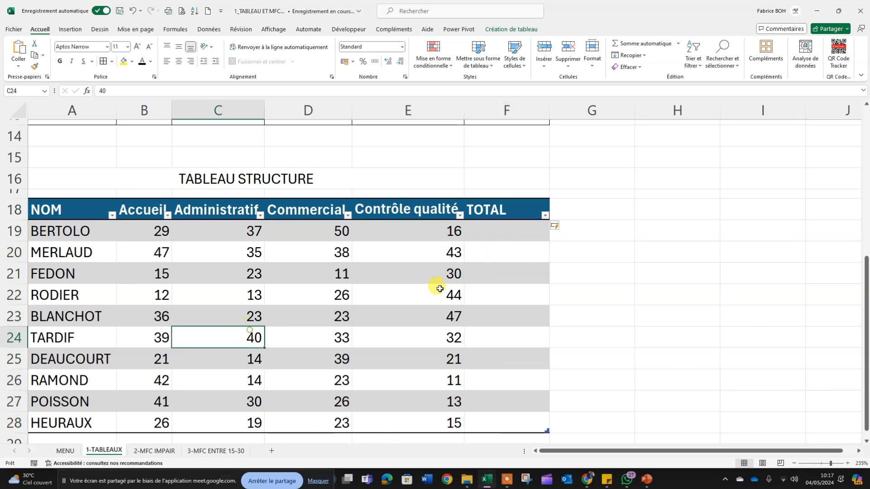
{"action": "left_click", "coordinate": [508, 29]}
{"action": "left_click", "coordinate": [730, 65]}
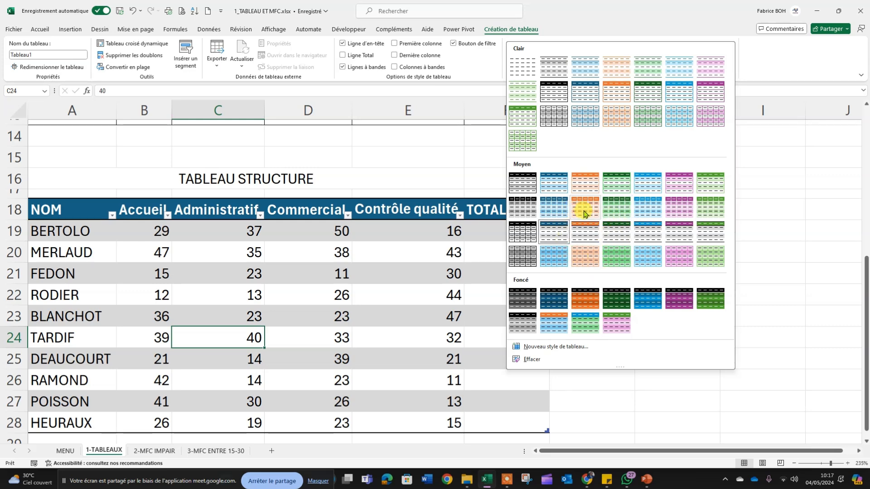
{"action": "left_click", "coordinate": [557, 209]}
{"action": "left_click", "coordinate": [459, 295]}
Step: Compare the structured table's style and empty TOTAL column with those of the simple table
{"action": "scroll", "coordinate": [460, 295], "scroll_direction": "down", "scroll_amount": 4}
{"action": "scroll", "coordinate": [462, 295], "scroll_direction": "up", "scroll_amount": 4}
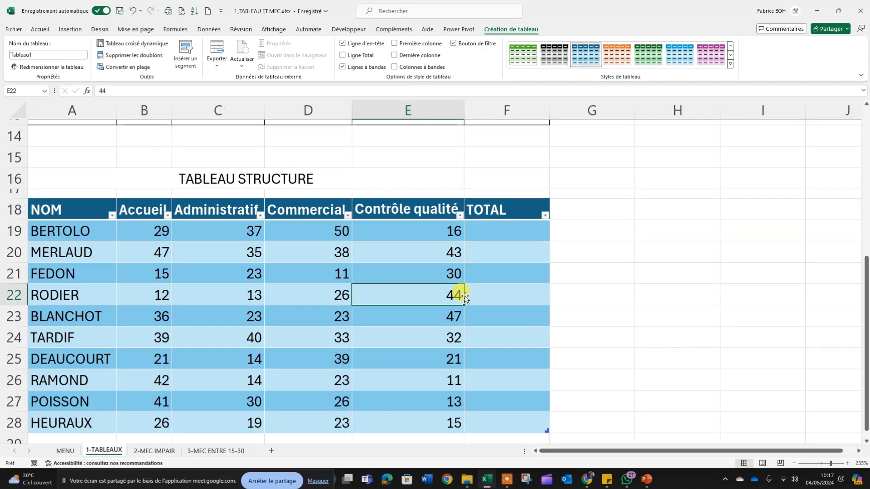
{"action": "scroll", "coordinate": [465, 297], "scroll_direction": "up", "scroll_amount": 5}
{"action": "left_click", "coordinate": [372, 260]}
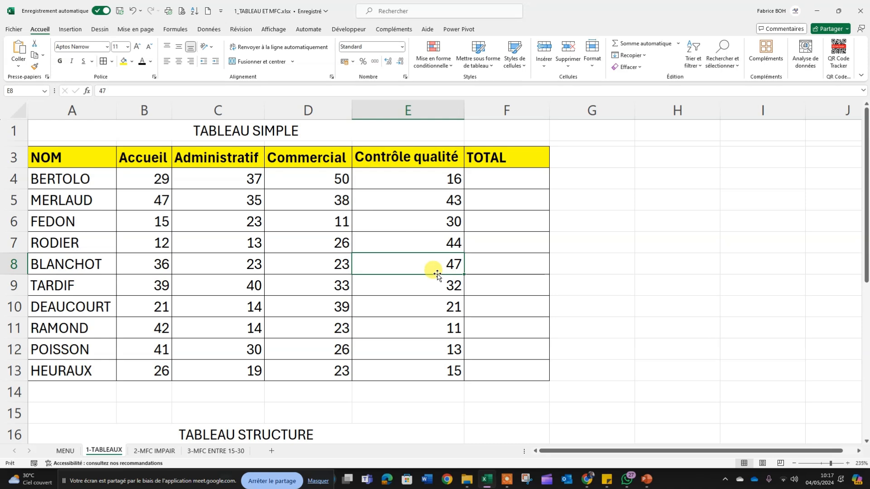
{"action": "scroll", "coordinate": [437, 272], "scroll_direction": "down", "scroll_amount": 5}
{"action": "scroll", "coordinate": [434, 271], "scroll_direction": "up", "scroll_amount": 4}
{"action": "scroll", "coordinate": [453, 275], "scroll_direction": "down", "scroll_amount": 3}
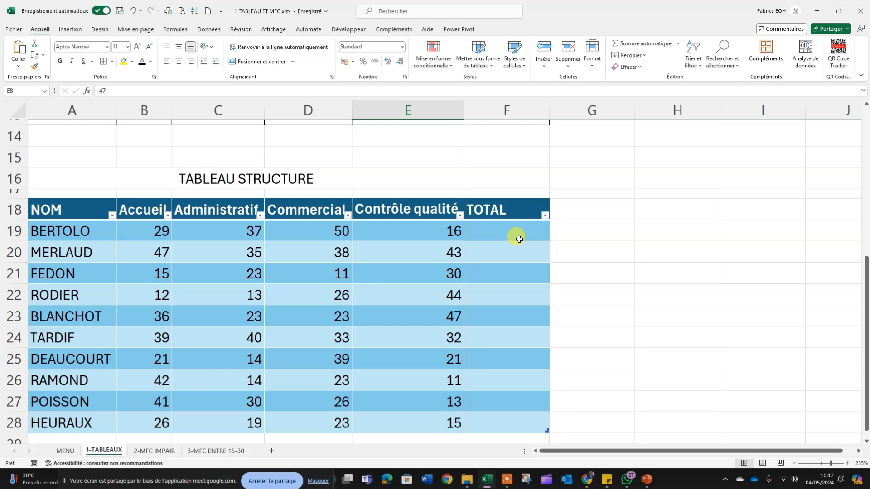
{"action": "left_click", "coordinate": [510, 233]}
{"action": "scroll", "coordinate": [509, 234], "scroll_direction": "up", "scroll_amount": 5}
Step: Try summing B4:E4 into cell F4 of the simple table from a preselected range, and clear the result
{"action": "left_click", "coordinate": [502, 181]}
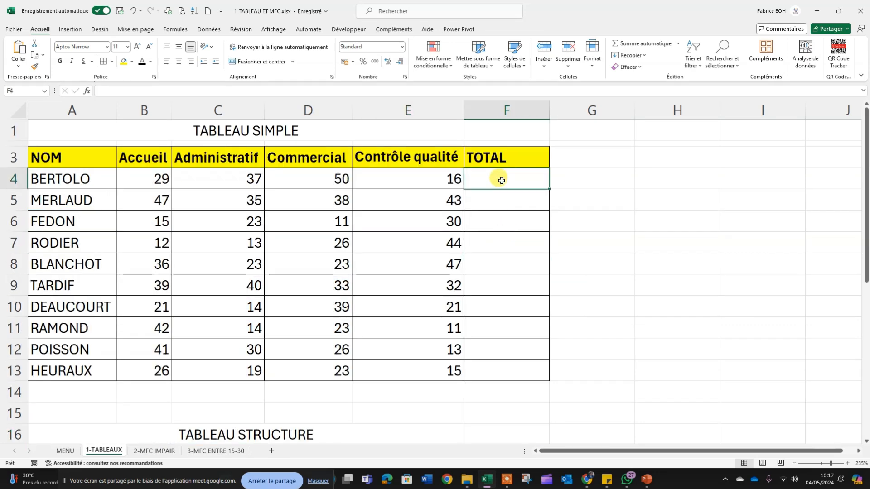
{"action": "type", "text": "+"}
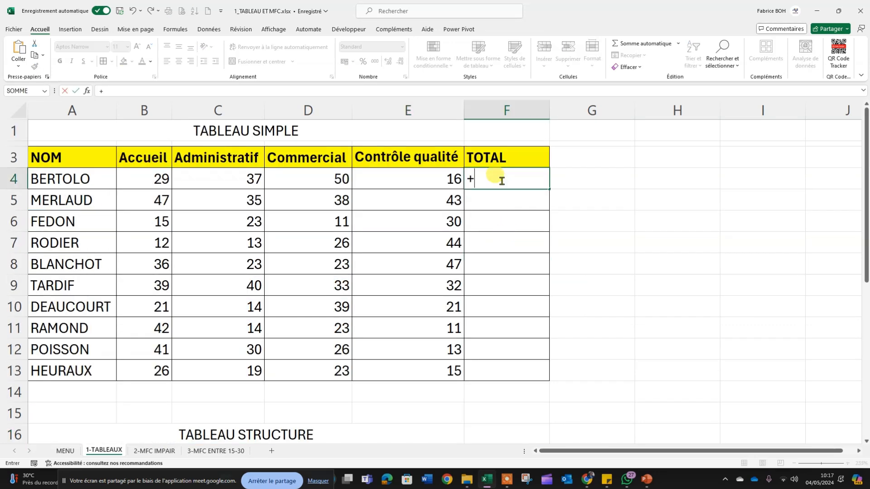
{"action": "key", "text": "BackSpace"}
{"action": "left_click", "coordinate": [532, 201]}
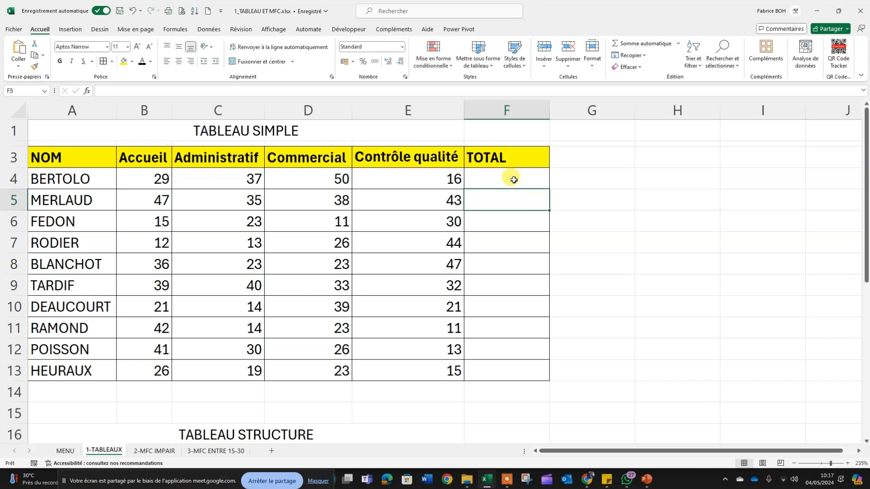
{"action": "left_click", "coordinate": [514, 180]}
{"action": "left_click_drag", "start_coordinate": [130, 179], "coordinate": [499, 177]}
{"action": "left_click", "coordinate": [642, 43]}
{"action": "left_click", "coordinate": [652, 227]}
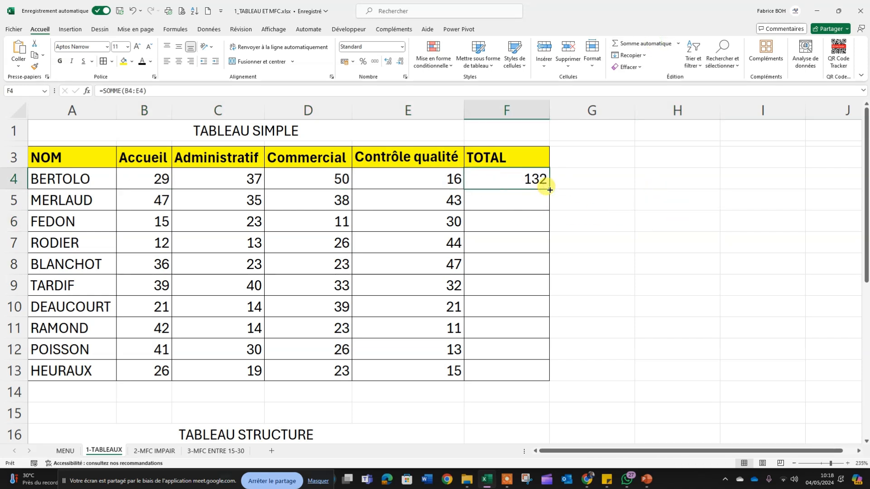
{"action": "key", "text": "Delete"}
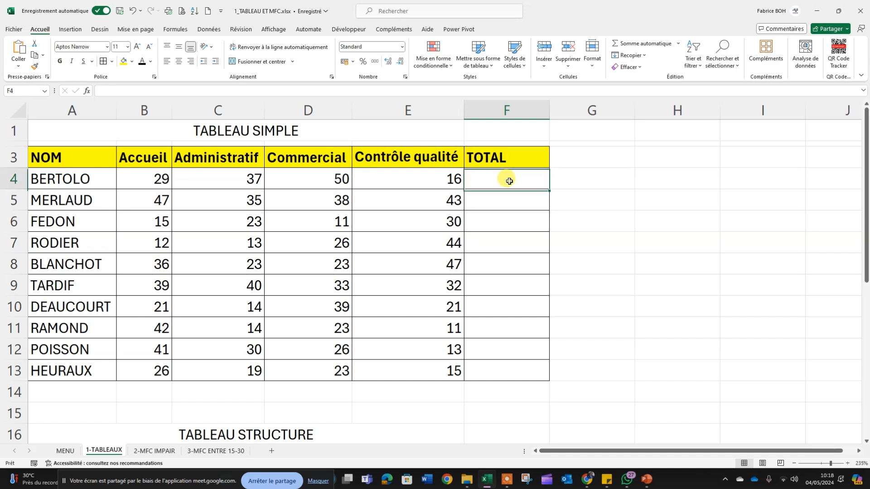
Step: Sum B4:E4 in cell F4 with AutoSum and fill the formula down to F13 in the simple table
{"action": "left_click", "coordinate": [656, 45]}
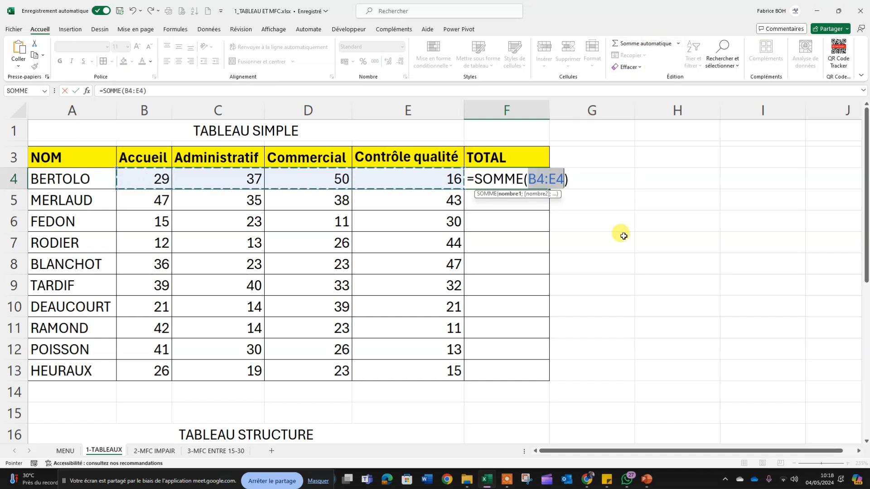
{"action": "key", "text": "Return"}
{"action": "left_click", "coordinate": [524, 179]}
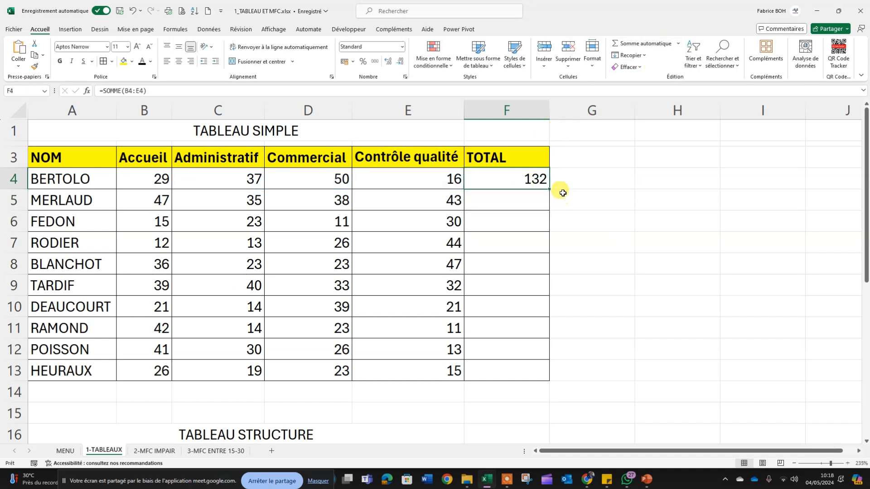
{"action": "left_click_drag", "start_coordinate": [546, 204], "coordinate": [516, 375]}
{"action": "left_click", "coordinate": [646, 343]}
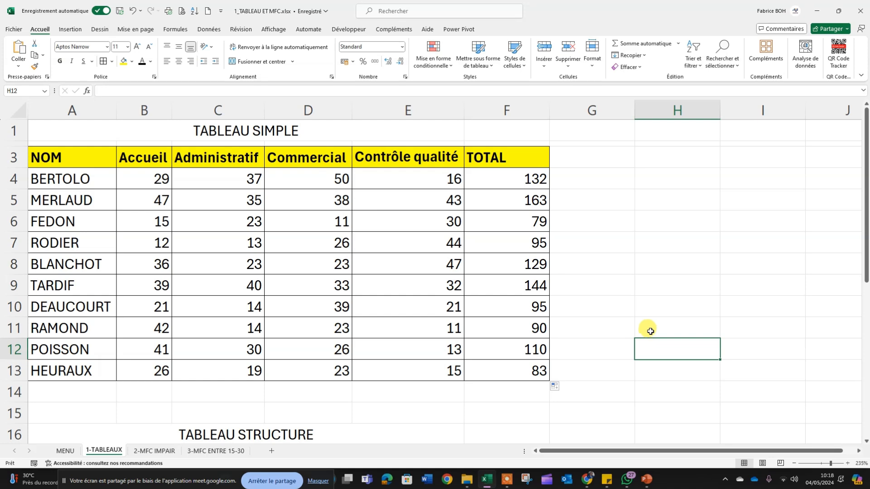
Step: Total the Accueil to Contrôle qualité columns with AutoSum in F19 of the structured table and check the TOTAL column's formulas
{"action": "scroll", "coordinate": [643, 333], "scroll_direction": "down", "scroll_amount": 4}
{"action": "left_click", "coordinate": [519, 231]}
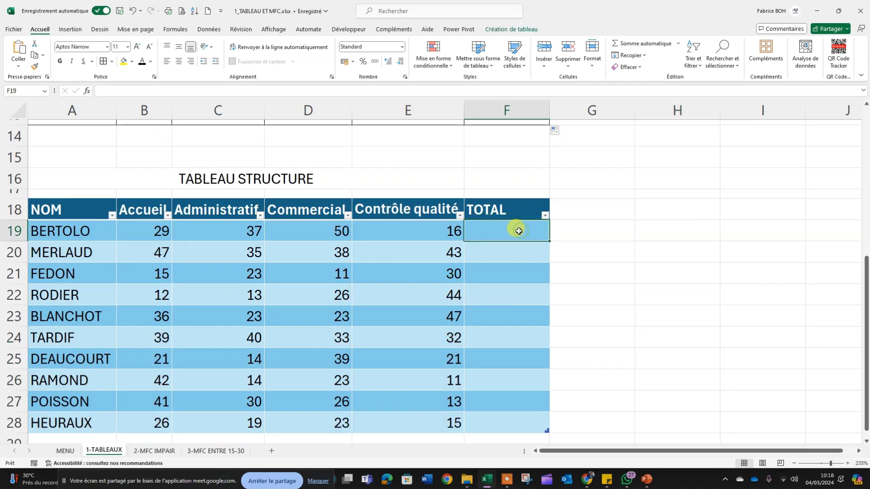
{"action": "left_click", "coordinate": [647, 47]}
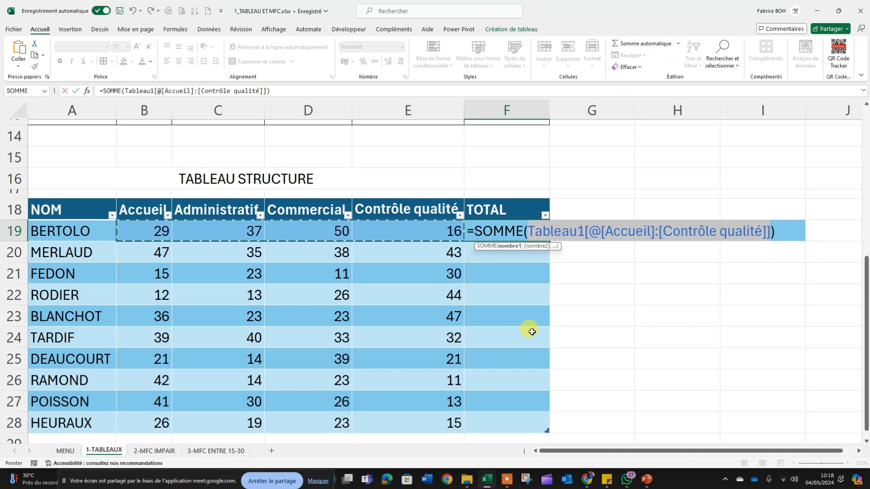
{"action": "key", "text": "Return"}
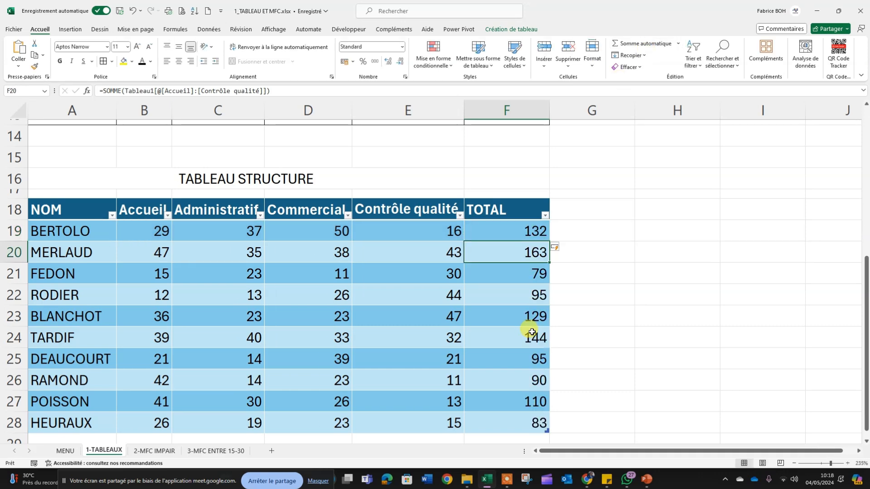
{"action": "scroll", "coordinate": [509, 255], "scroll_direction": "down", "scroll_amount": 1}
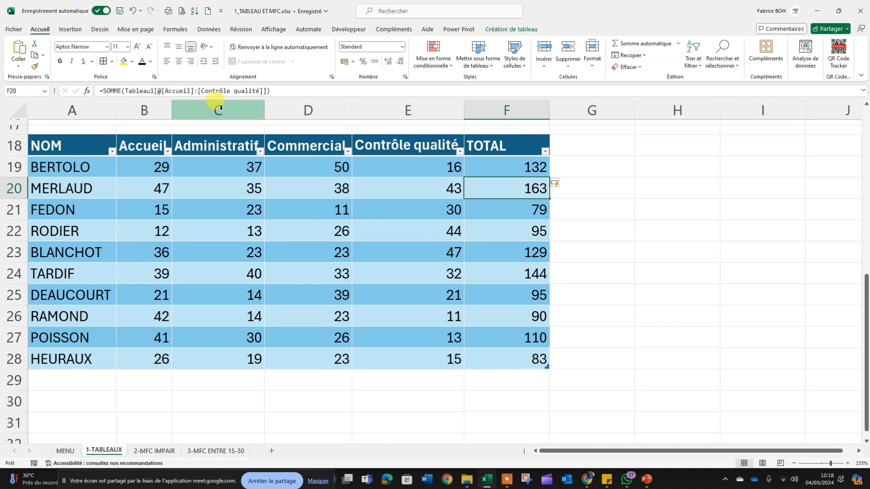
{"action": "left_click", "coordinate": [502, 166]}
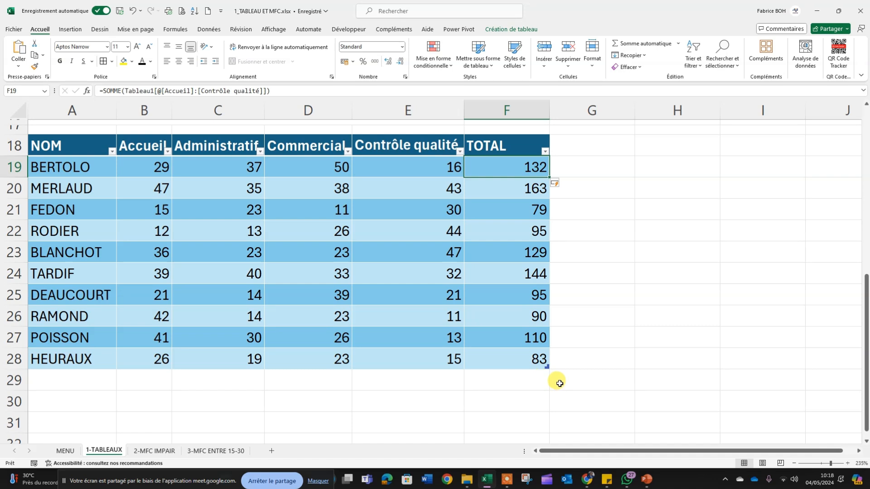
{"action": "left_click", "coordinate": [500, 353]}
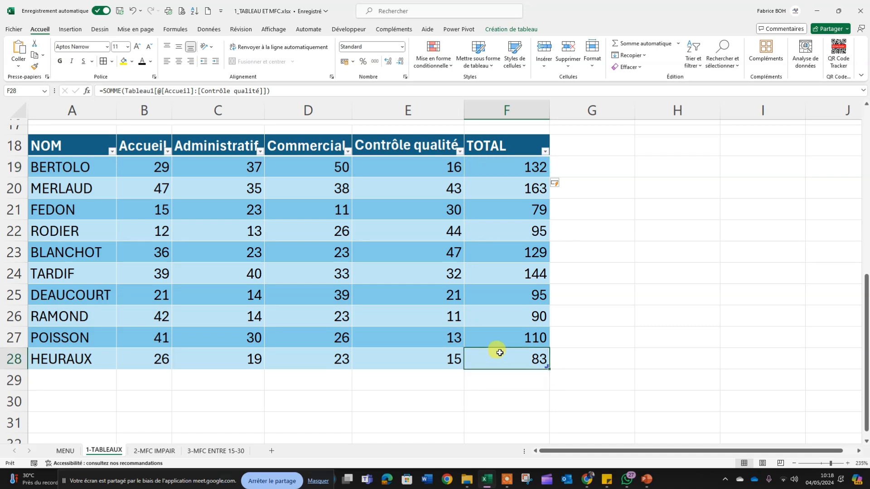
{"action": "left_click_drag", "start_coordinate": [657, 451], "coordinate": [712, 453]}
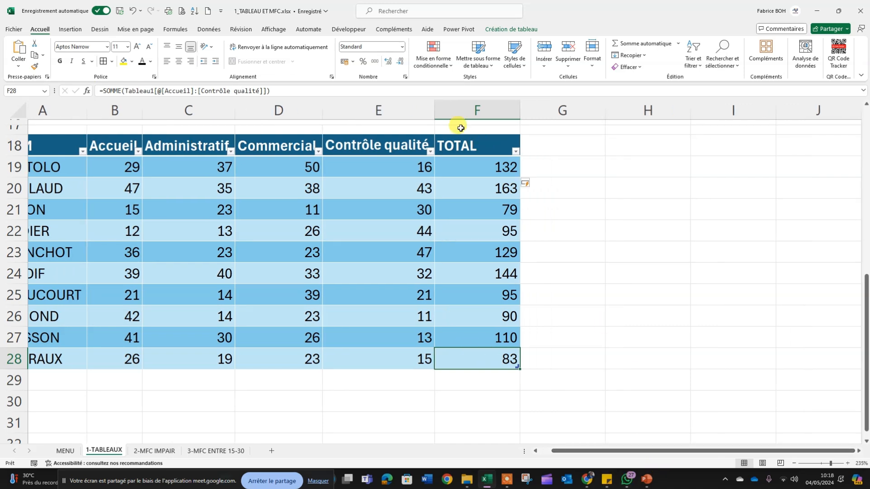
{"action": "left_click", "coordinate": [260, 136]}
{"action": "left_click", "coordinate": [733, 149]}
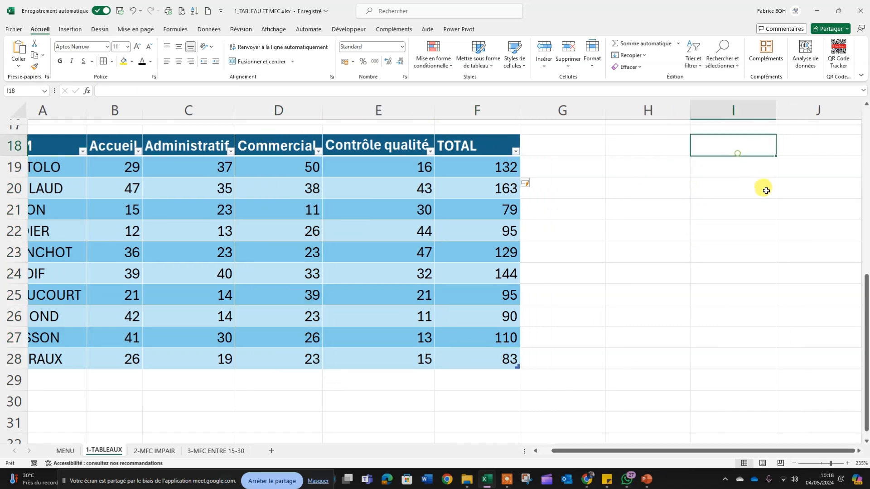
{"action": "type", "text": "+"}
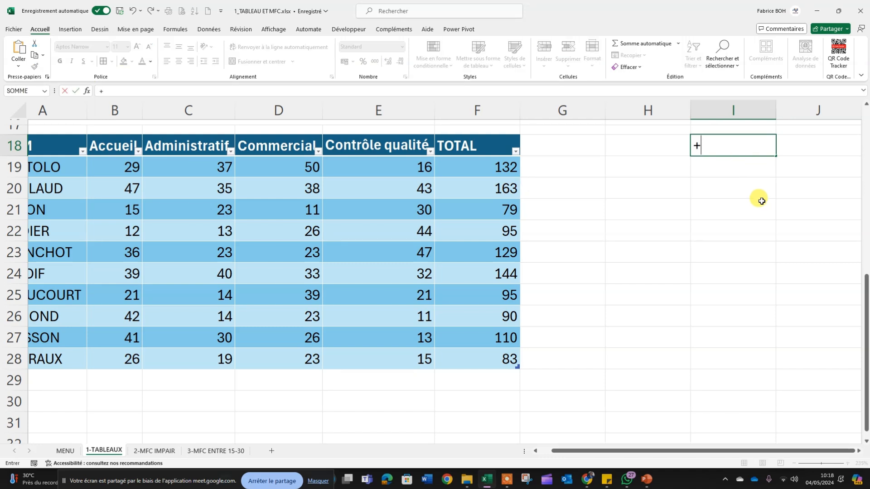
{"action": "key", "text": "Escape"}
Step: Rename the structured table as TEST
{"action": "left_click", "coordinate": [359, 188]}
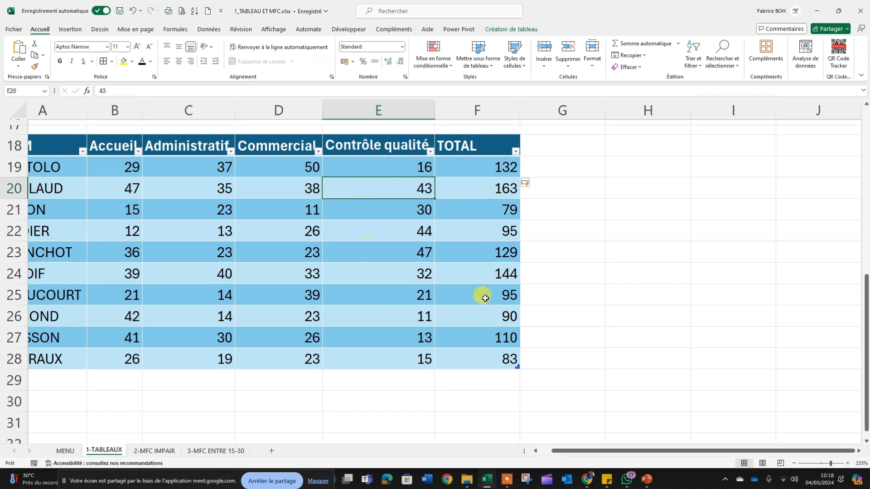
{"action": "left_click", "coordinate": [400, 170]}
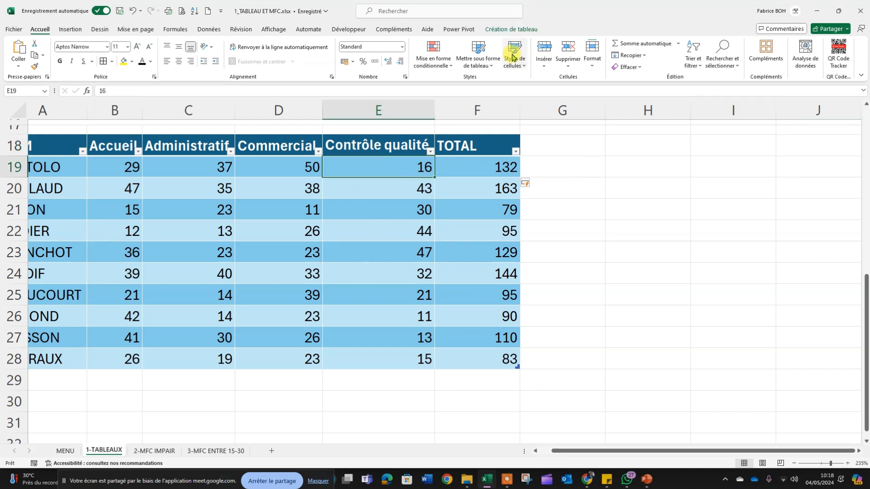
{"action": "left_click", "coordinate": [504, 29]}
{"action": "left_click", "coordinate": [34, 54]}
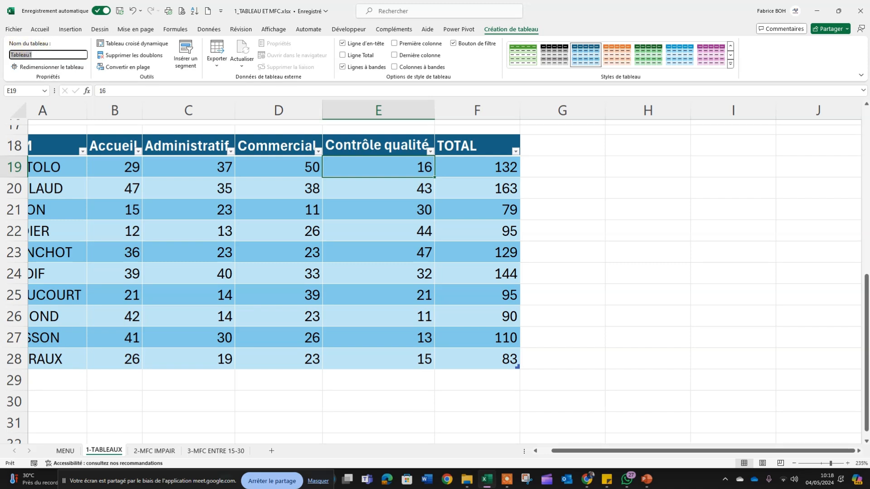
{"action": "left_click", "coordinate": [356, 232]}
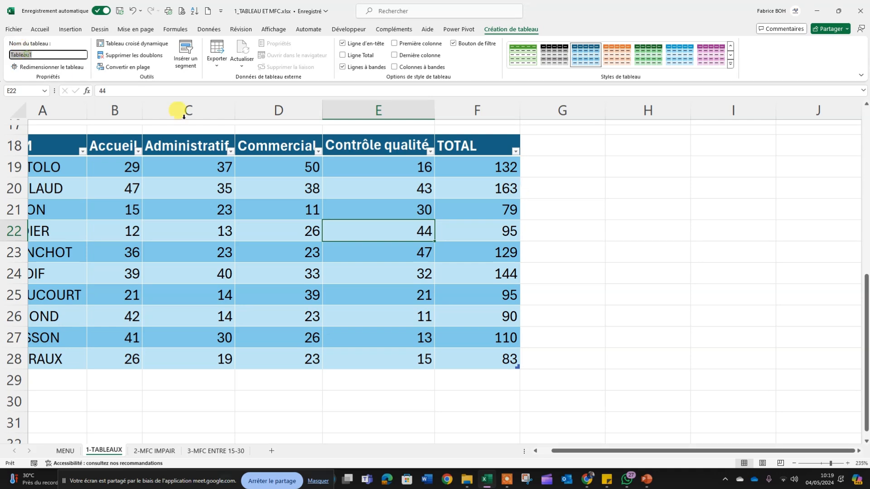
{"action": "left_click", "coordinate": [722, 225]}
{"action": "left_click", "coordinate": [290, 210]}
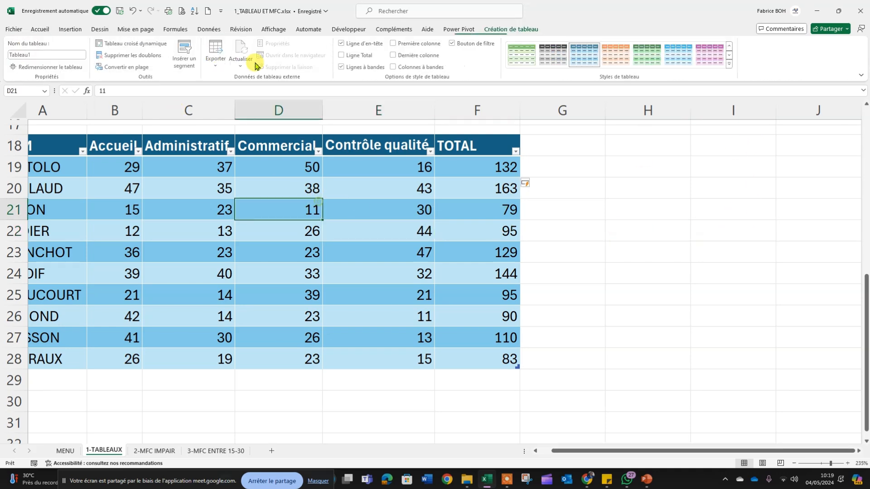
{"action": "left_click", "coordinate": [62, 55]}
{"action": "type", "text": "TEST"}
{"action": "key", "text": "Return"}
{"action": "left_click", "coordinate": [338, 218]}
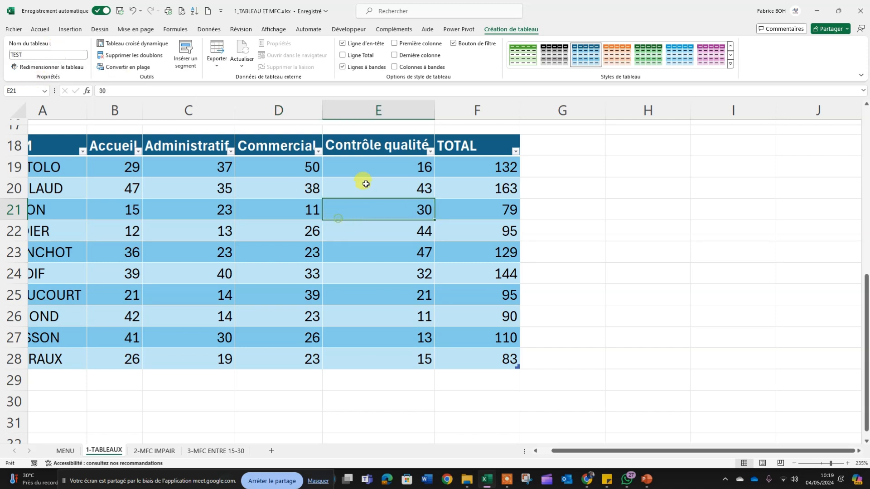
Step: Return the structured table's data with the formula +TEST in cell I18 and compare the output with the source table
{"action": "left_click", "coordinate": [723, 148]}
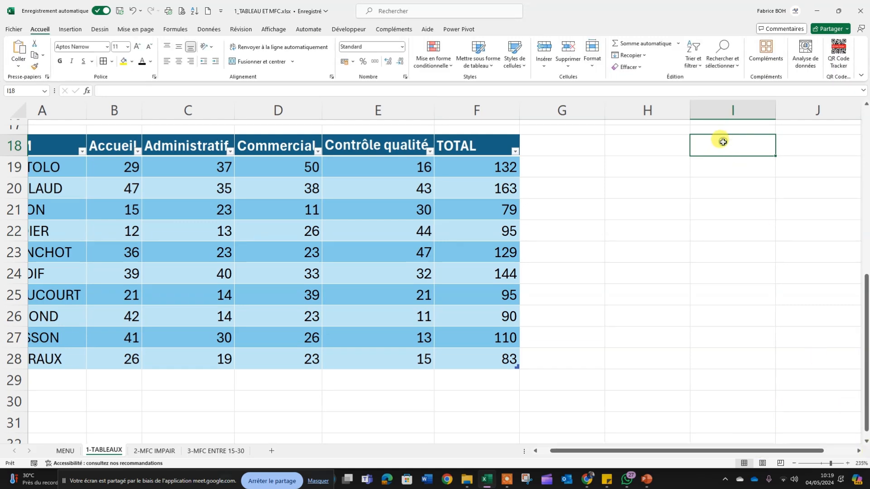
{"action": "type", "text": "+TEST"}
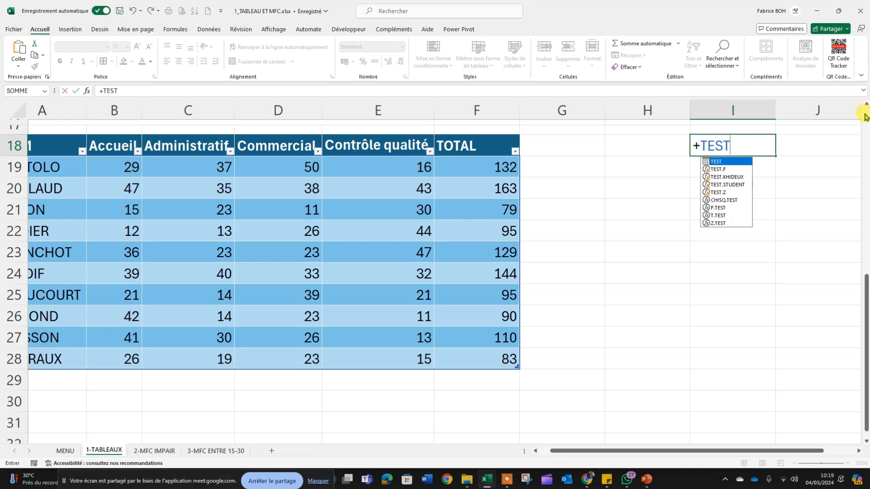
{"action": "left_click", "coordinate": [723, 162]}
{"action": "key", "text": "Return"}
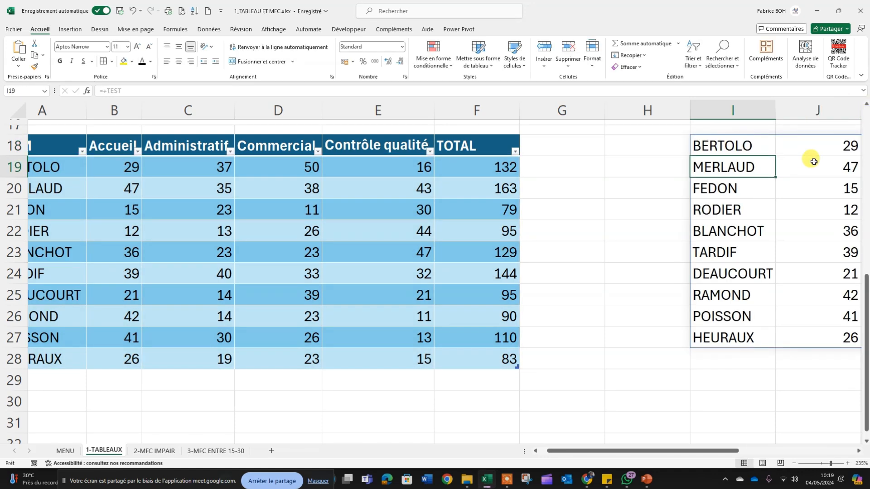
{"action": "left_click_drag", "start_coordinate": [702, 452], "coordinate": [866, 451]}
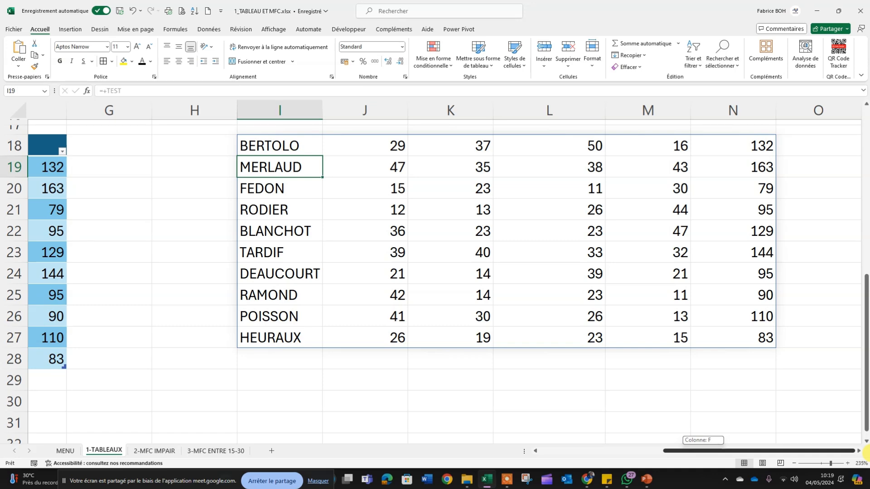
{"action": "left_click_drag", "start_coordinate": [865, 452], "coordinate": [718, 453]}
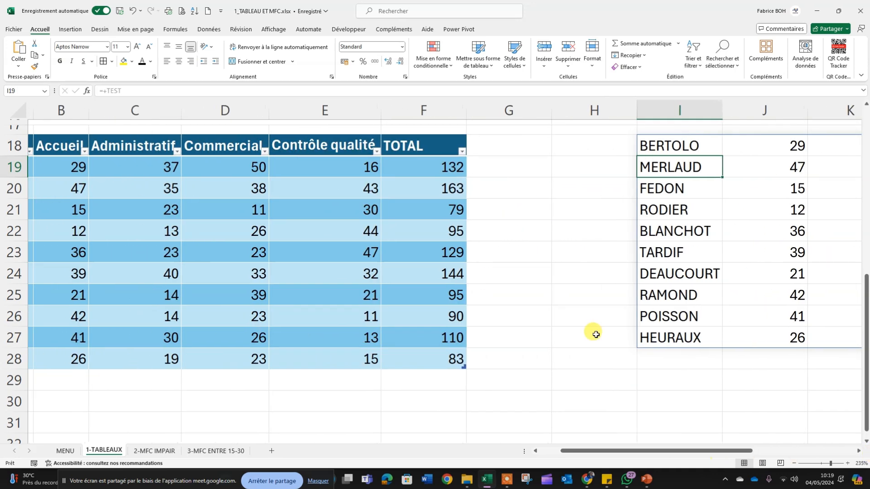
{"action": "left_click_drag", "start_coordinate": [120, 157], "coordinate": [402, 360]}
{"action": "left_click_drag", "start_coordinate": [743, 271], "coordinate": [744, 299]}
{"action": "left_click", "coordinate": [680, 149]}
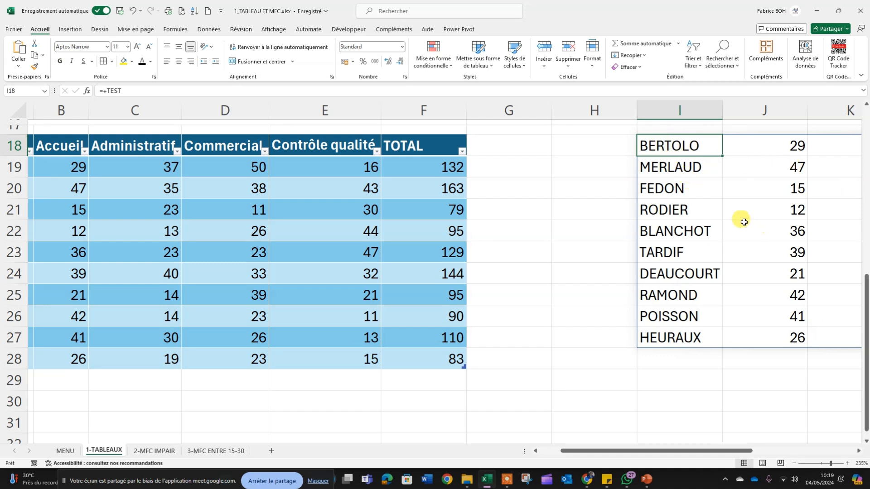
Step: Clear the +TEST formula from cell I18 and return to the structured table
{"action": "key", "text": "Delete"}
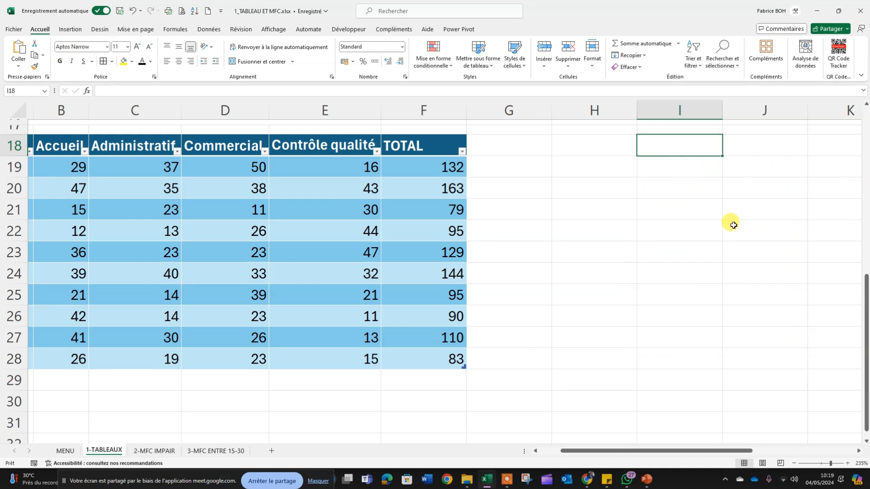
{"action": "left_click", "coordinate": [431, 214]}
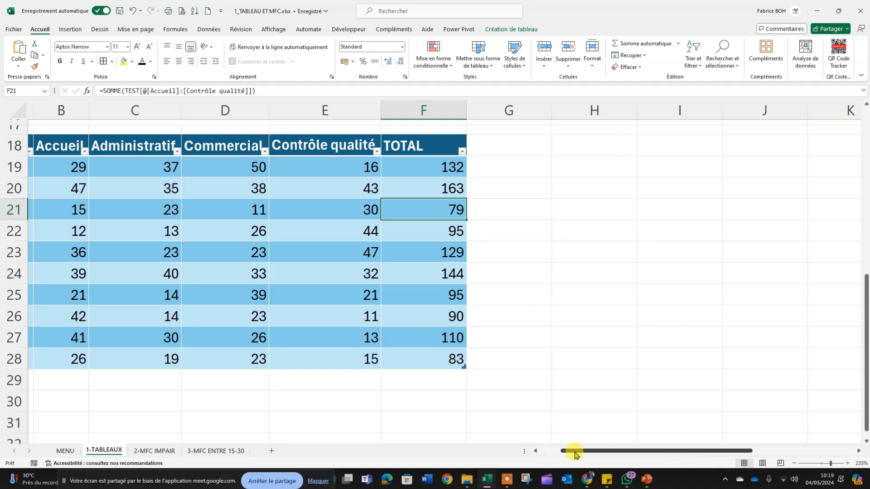
{"action": "left_click_drag", "start_coordinate": [570, 455], "coordinate": [458, 442]}
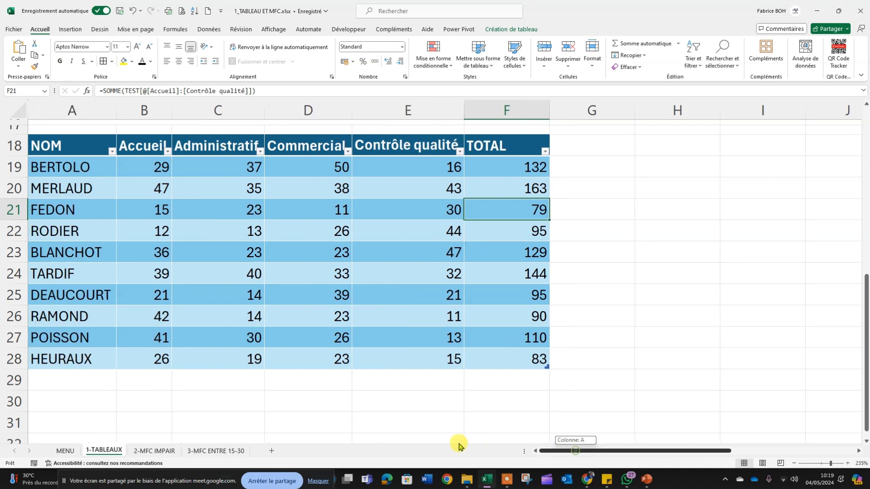
Step: Turn on the Total row for the structured table and select its cells B29:F29
{"action": "left_click", "coordinate": [264, 356]}
{"action": "left_click", "coordinate": [520, 30]}
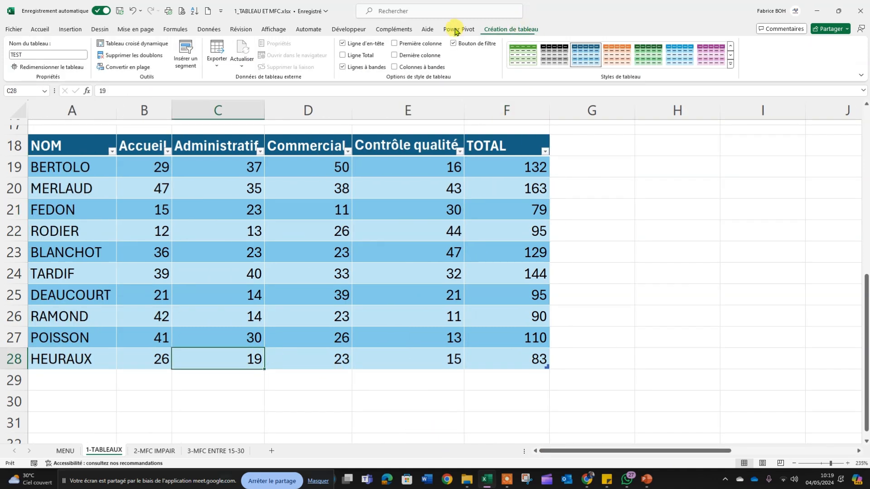
{"action": "left_click", "coordinate": [344, 56]}
{"action": "left_click", "coordinate": [409, 414]}
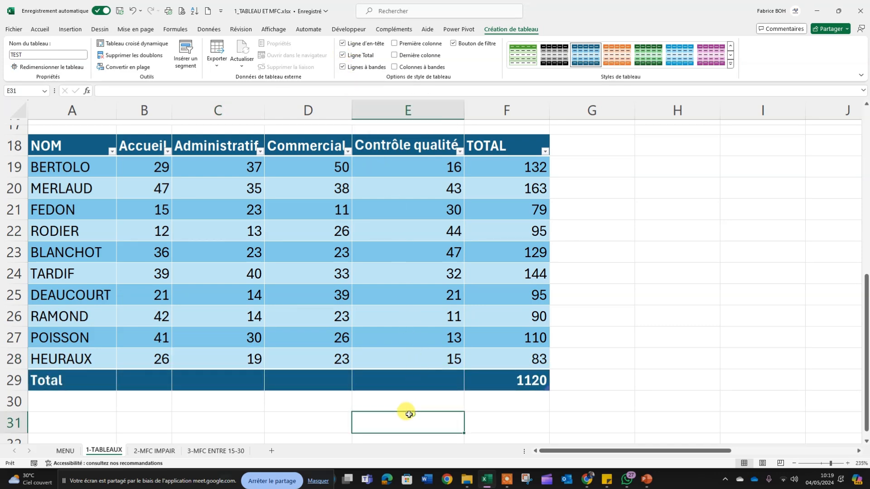
{"action": "left_click", "coordinate": [363, 378]}
{"action": "left_click_drag", "start_coordinate": [151, 381], "coordinate": [475, 381]}
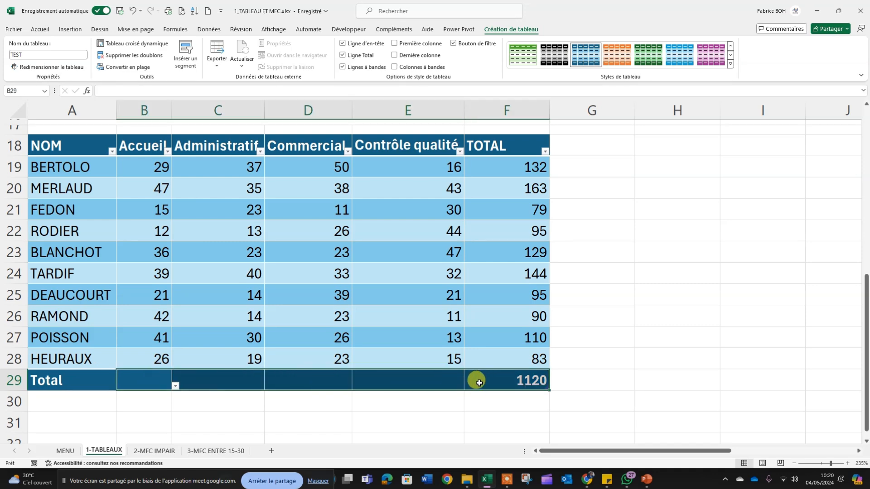
Step: Examine the summary functions offered for the Commercial column in the Total row, leaving the cell empty
{"action": "left_click", "coordinate": [290, 436]}
{"action": "left_click", "coordinate": [290, 378]}
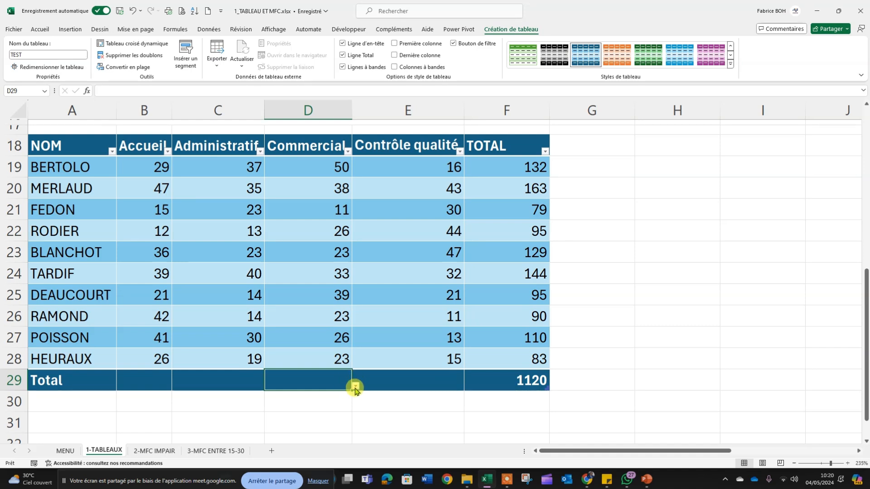
{"action": "left_click", "coordinate": [355, 387]}
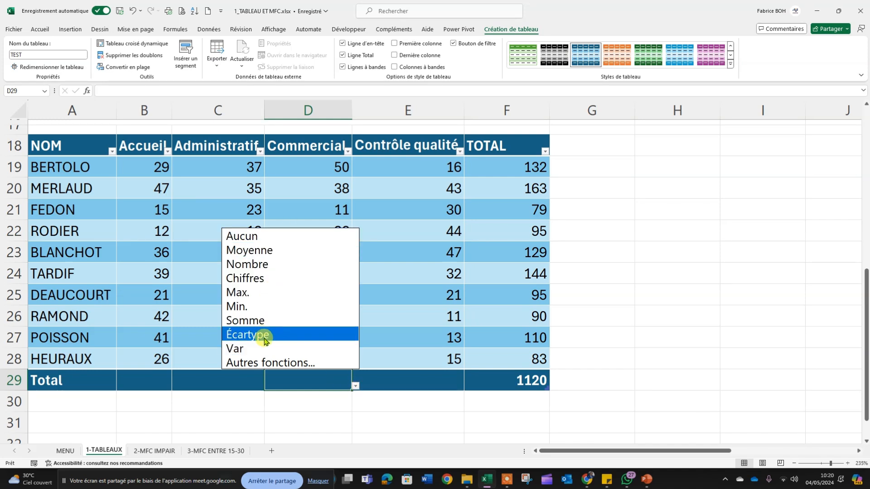
{"action": "left_click", "coordinate": [264, 260]}
{"action": "left_click", "coordinate": [536, 271]}
{"action": "left_click", "coordinate": [636, 278]}
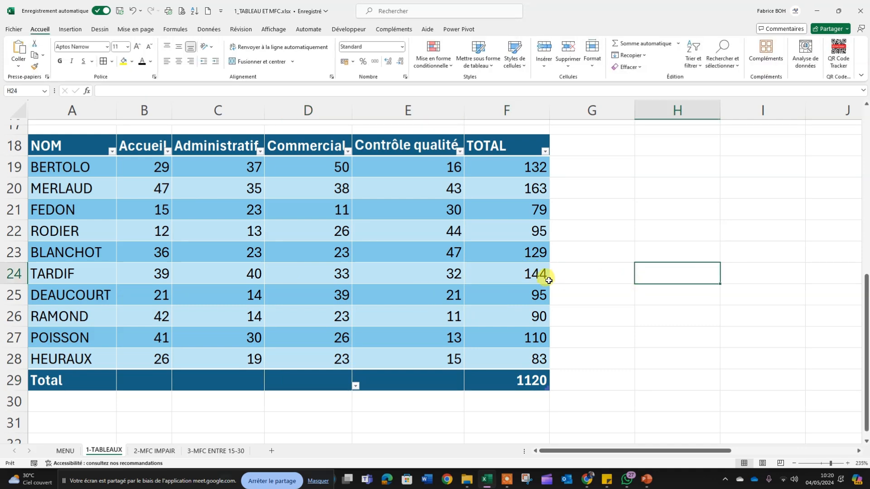
Step: Select the simple table's range A3:F13 and compare its layout with the structured table
{"action": "scroll", "coordinate": [549, 279], "scroll_direction": "up", "scroll_amount": 5}
{"action": "left_click_drag", "start_coordinate": [60, 169], "coordinate": [538, 367]}
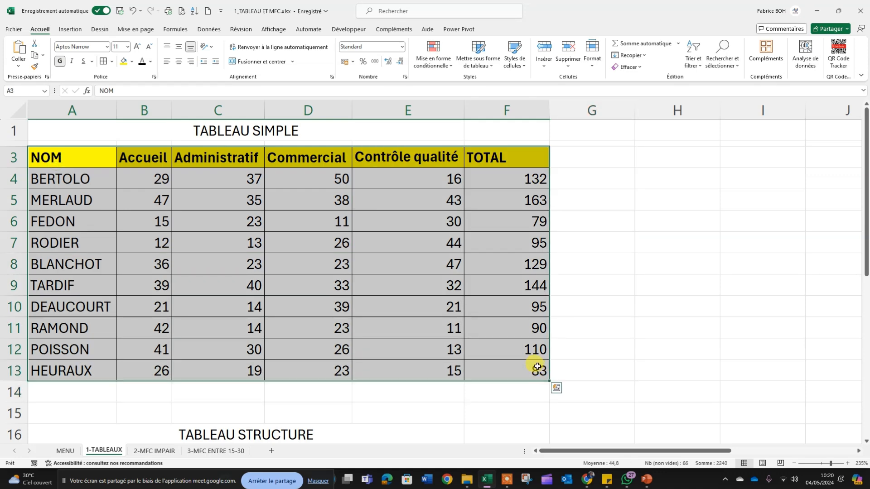
{"action": "scroll", "coordinate": [468, 335], "scroll_direction": "down", "scroll_amount": 5}
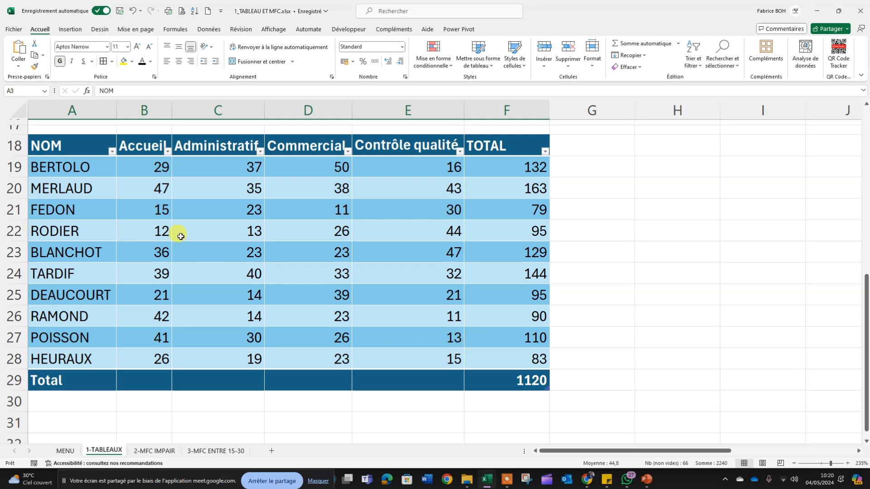
Step: Turn off the Total row of the structured table
{"action": "left_click_drag", "start_coordinate": [67, 150], "coordinate": [476, 357]}
{"action": "left_click", "coordinate": [509, 29]}
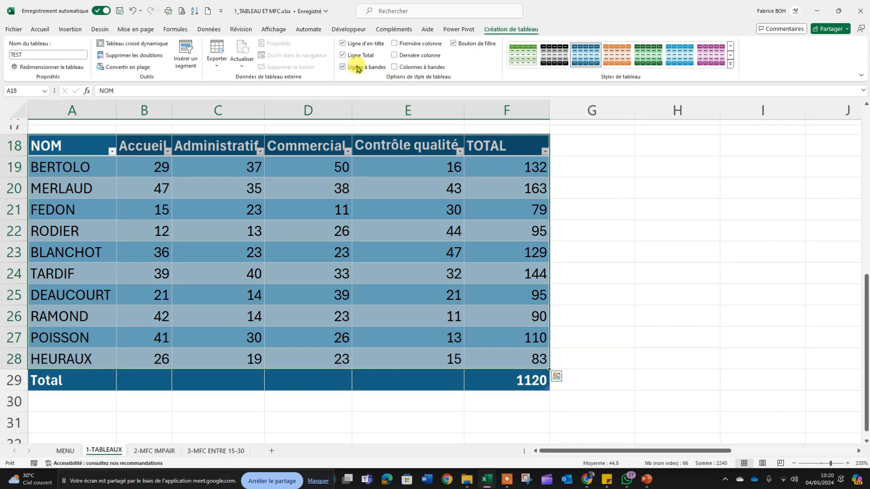
{"action": "left_click", "coordinate": [343, 55]}
Step: Add a row to the structured table by entering a person's surname in A29, and check the formula in F29
{"action": "left_click", "coordinate": [48, 380]}
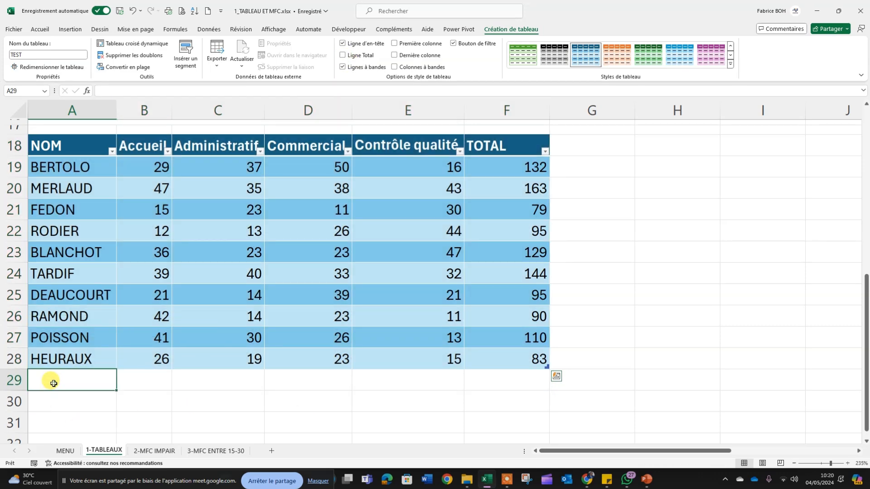
{"action": "type", "text": "BOH"}
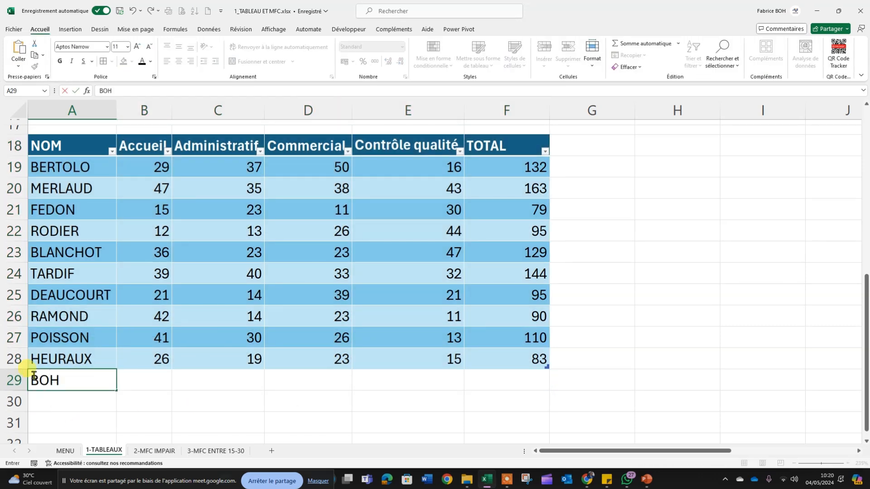
{"action": "key", "text": "Return"}
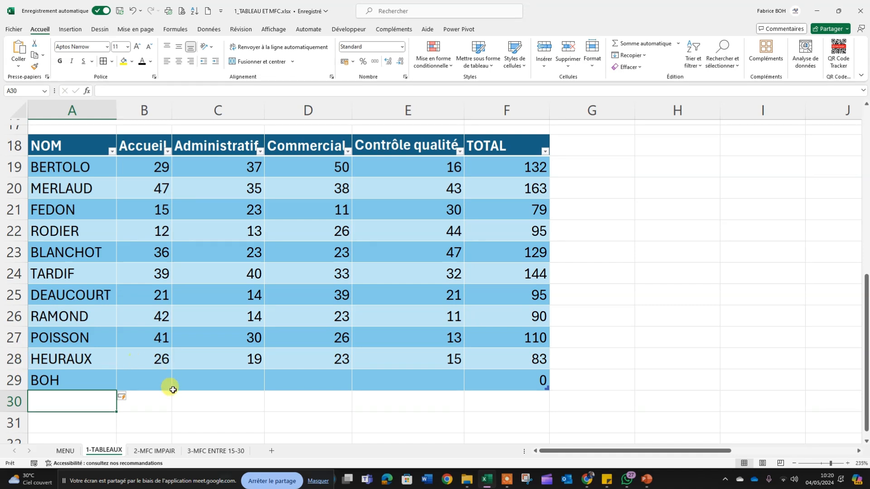
{"action": "left_click", "coordinate": [145, 374]}
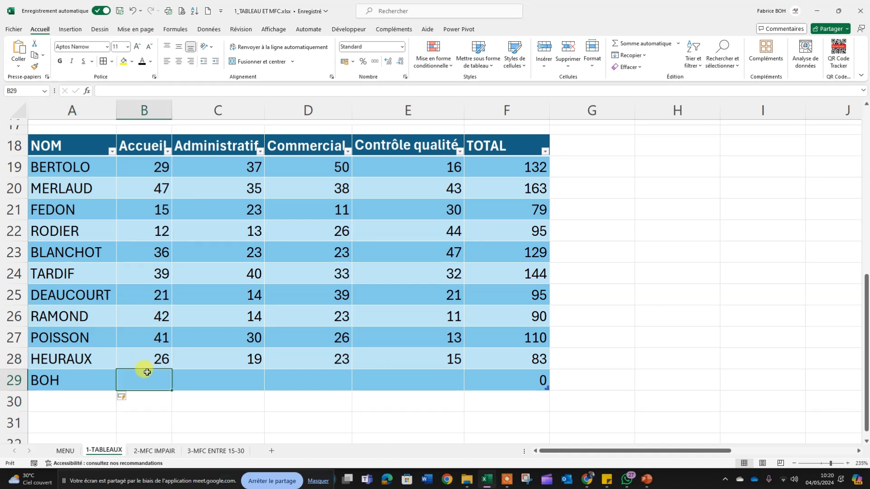
{"action": "left_click", "coordinate": [514, 382]}
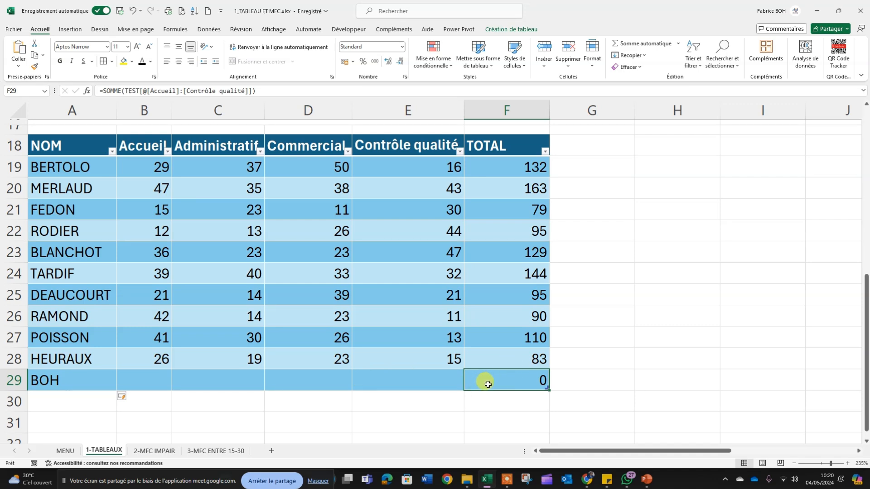
Step: Fill the new row 29 with Accueil 4, Administratif 44, Commercial 55 and Contrôle qualité 44
{"action": "left_click", "coordinate": [303, 386]}
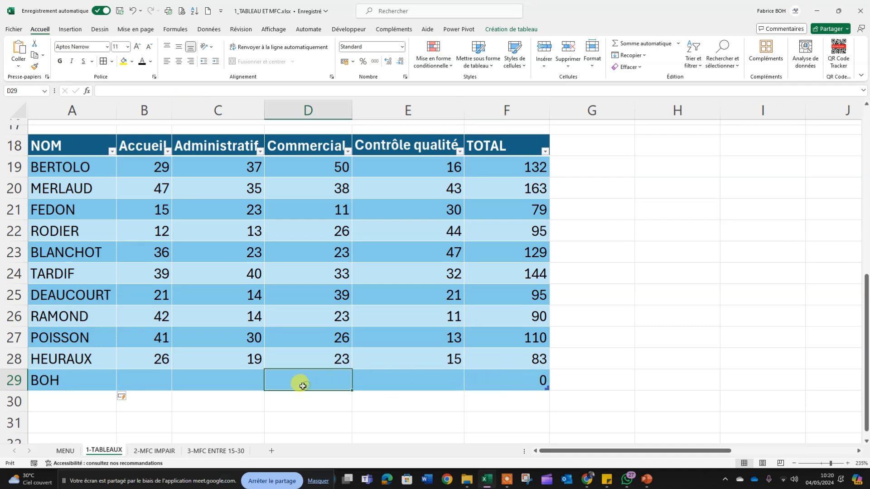
{"action": "type", "text": "55"}
{"action": "left_click", "coordinate": [403, 384]}
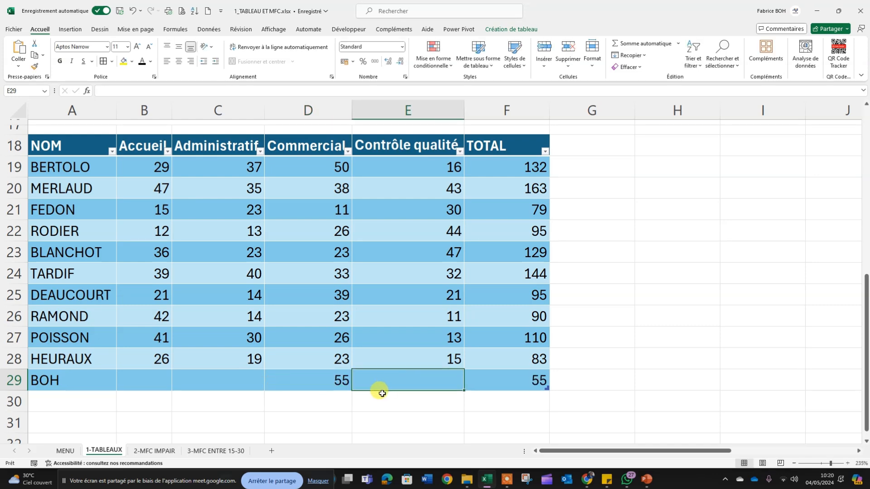
{"action": "type", "text": "44"}
{"action": "left_click", "coordinate": [225, 387]}
{"action": "type", "text": "44"}
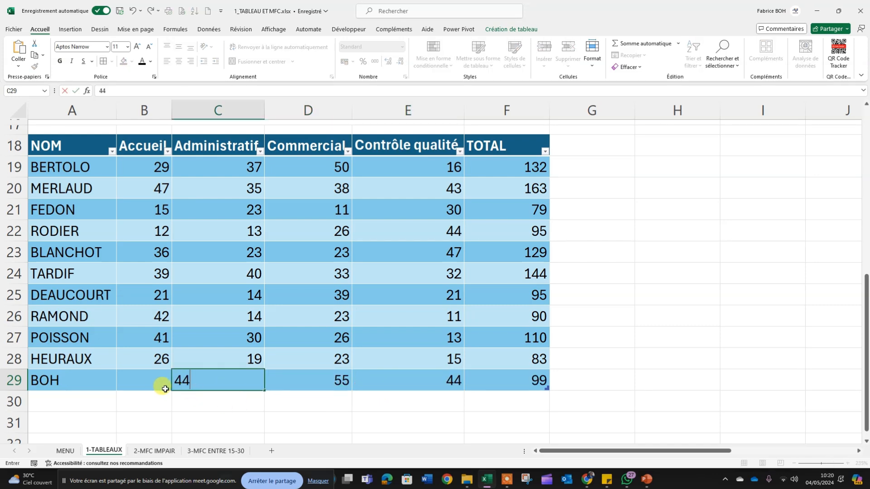
{"action": "left_click", "coordinate": [151, 382]}
{"action": "type", "text": "4"}
{"action": "left_click", "coordinate": [307, 414]}
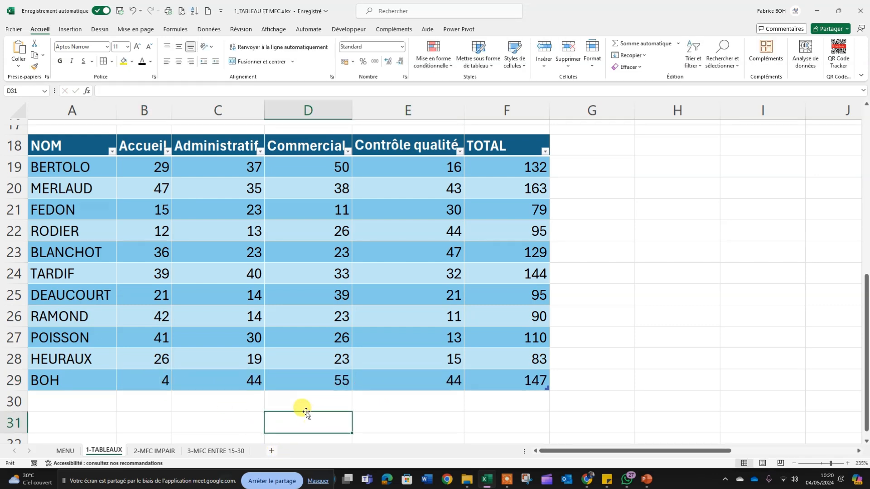
Step: Review the structured table's TOTAL values in F19:F29 and compare them with the simple table's formula in F8
{"action": "left_click_drag", "start_coordinate": [512, 176], "coordinate": [506, 392]}
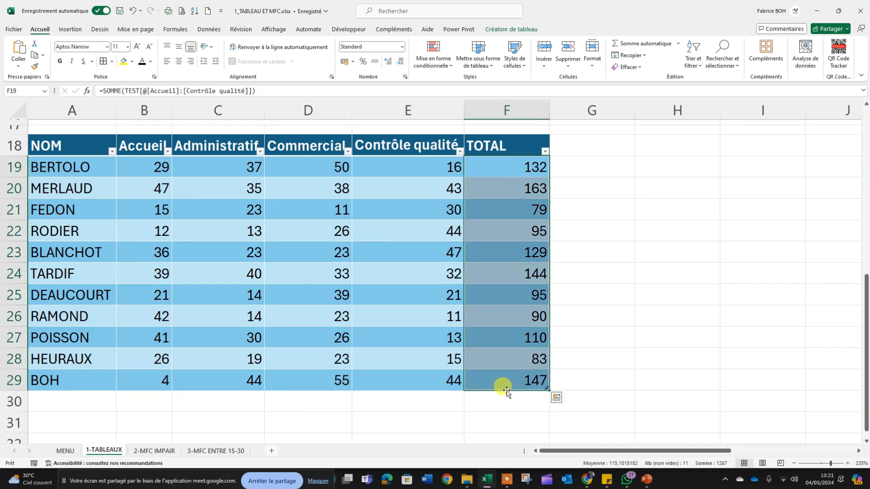
{"action": "scroll", "coordinate": [501, 271], "scroll_direction": "up", "scroll_amount": 5}
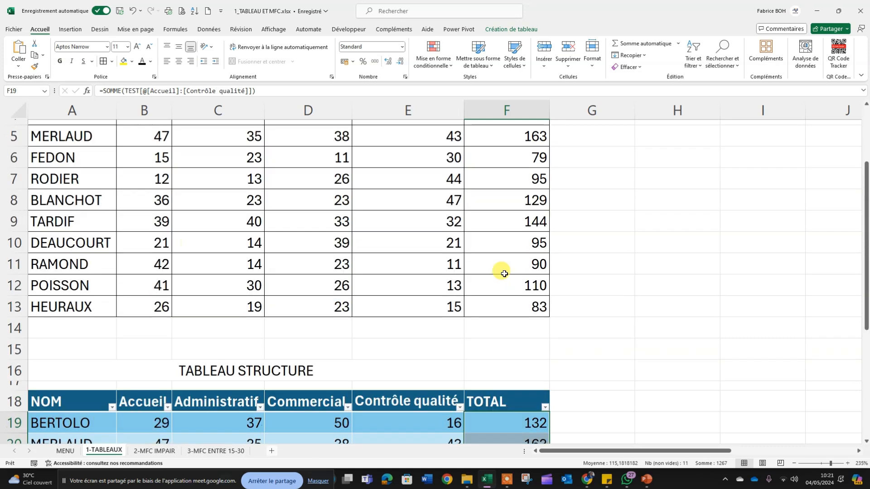
{"action": "left_click", "coordinate": [481, 260]}
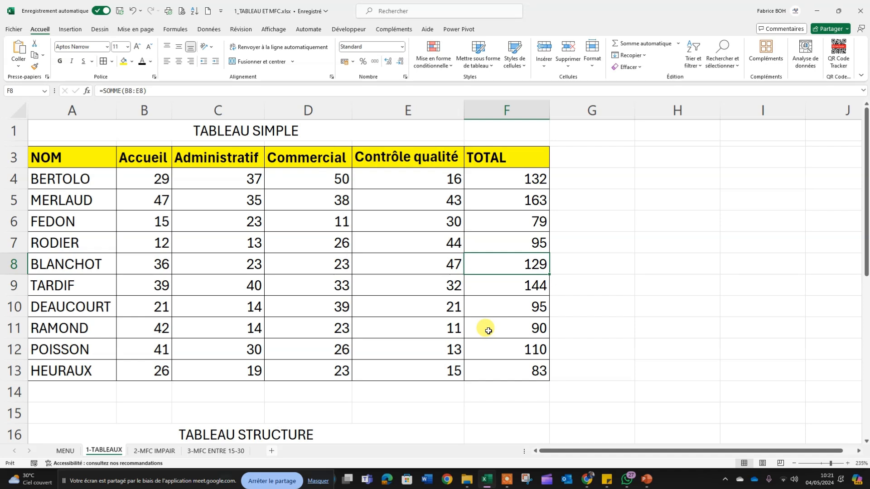
{"action": "scroll", "coordinate": [519, 199], "scroll_direction": "down", "scroll_amount": 3}
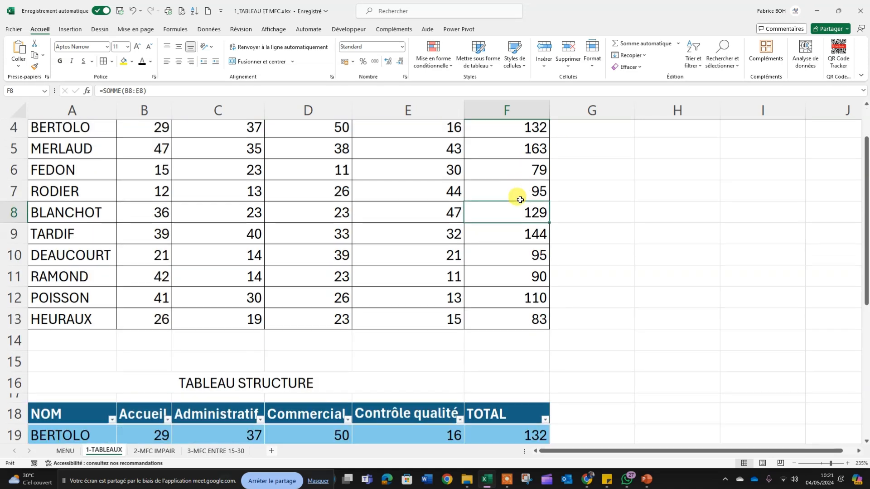
{"action": "scroll", "coordinate": [519, 201], "scroll_direction": "down", "scroll_amount": 1}
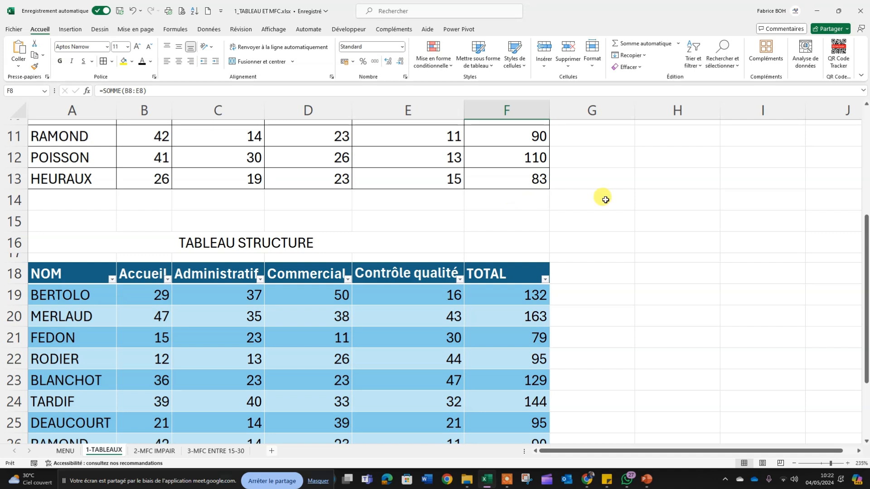
Step: Return the structured table's Commercial column with the formula =TEST[Commercial] in cell H18
{"action": "left_click", "coordinate": [670, 273]}
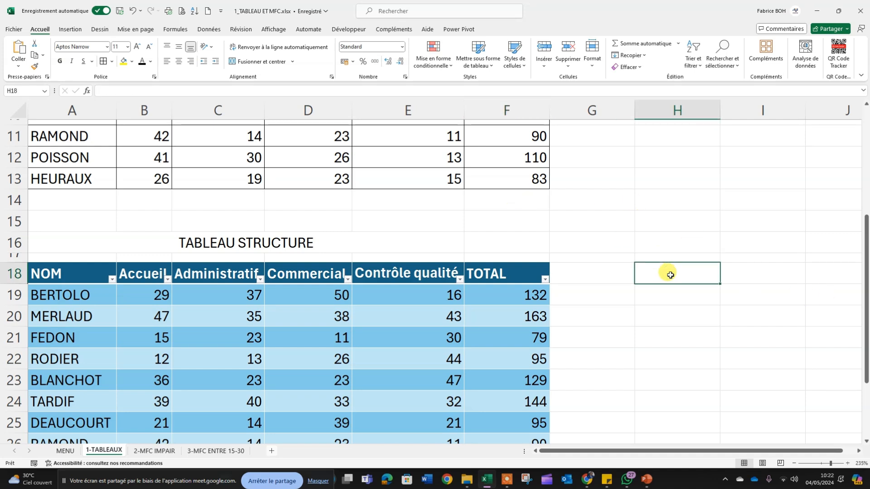
{"action": "type", "text": "+"}
{"action": "key", "text": "BackSpace"}
{"action": "type", "text": "="}
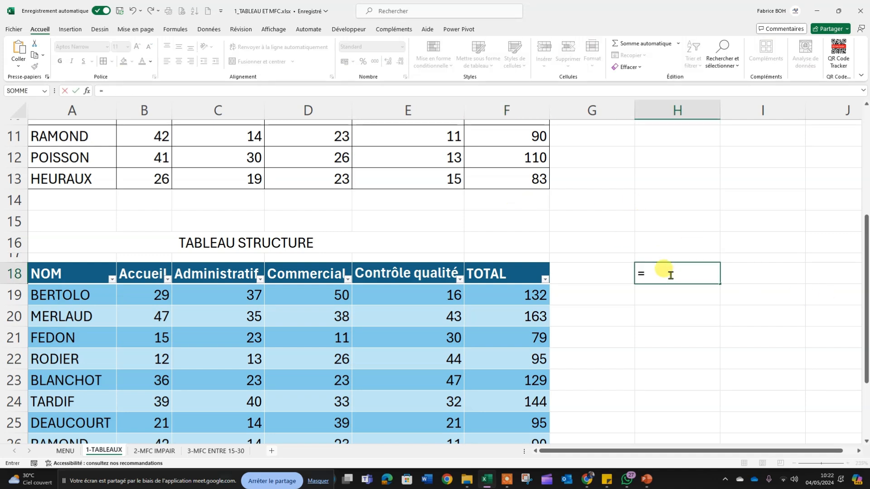
{"action": "left_click", "coordinate": [298, 266]}
{"action": "key", "text": "Return"}
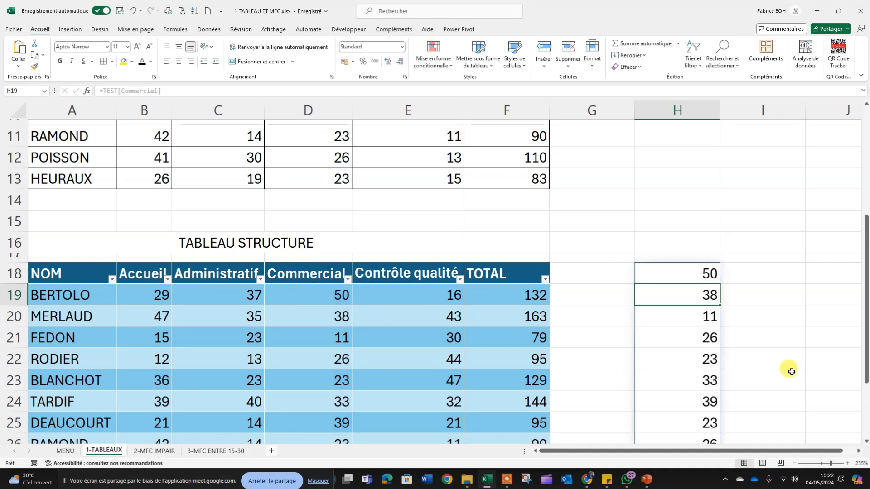
Step: Examine the column reference in H18's formula and compare its output with the Commercial data in D19:D29
{"action": "scroll", "coordinate": [715, 358], "scroll_direction": "down", "scroll_amount": 6}
{"action": "scroll", "coordinate": [714, 348], "scroll_direction": "up", "scroll_amount": 5}
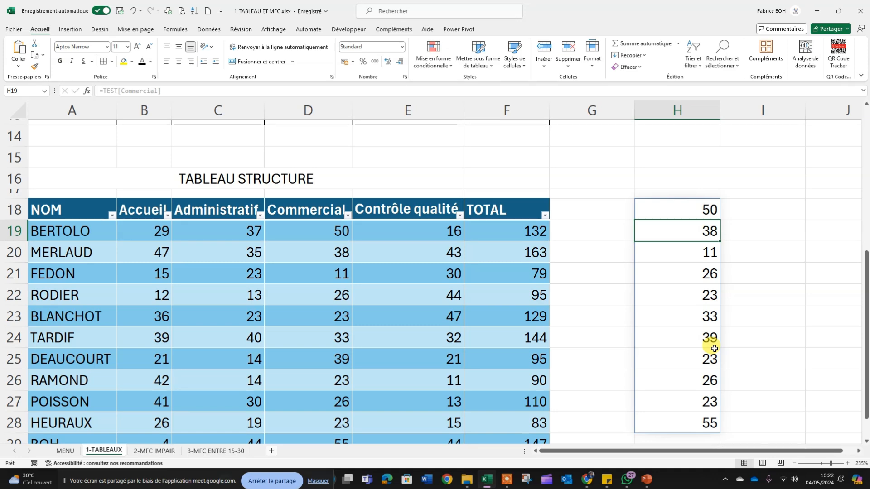
{"action": "double_click", "coordinate": [700, 206]}
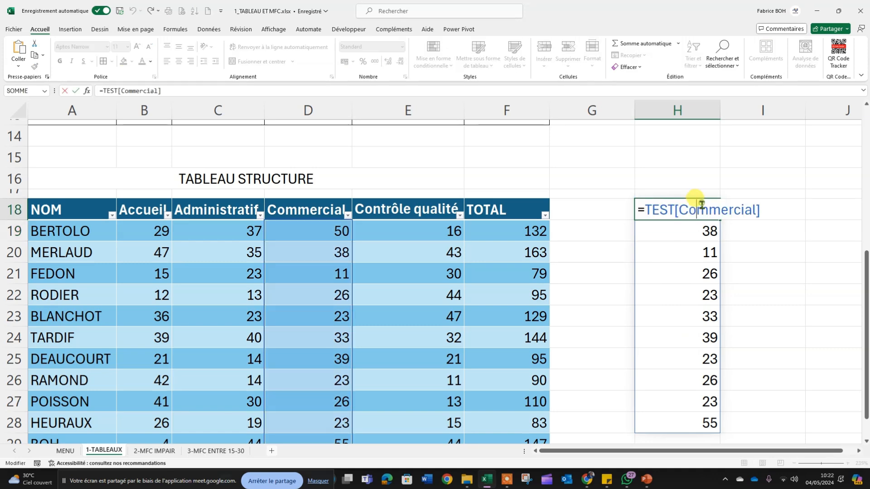
{"action": "left_click_drag", "start_coordinate": [674, 208], "coordinate": [757, 215]}
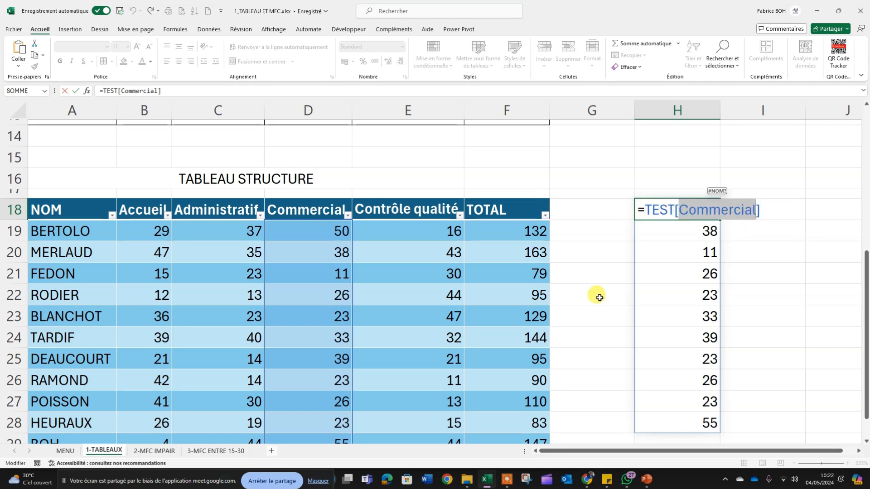
{"action": "key", "text": "Return"}
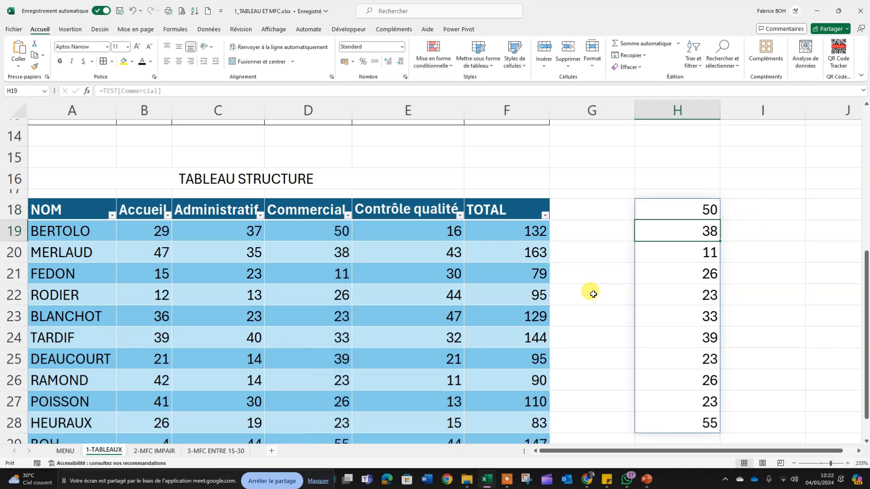
{"action": "left_click", "coordinate": [684, 205]}
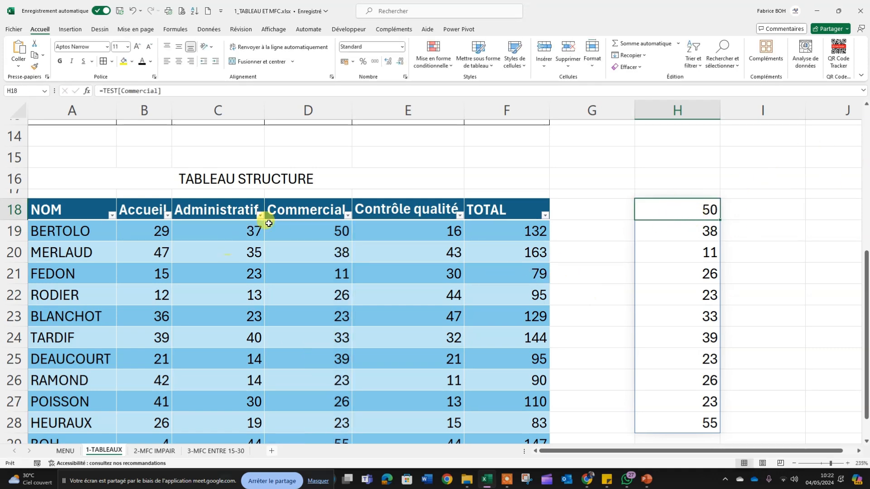
{"action": "left_click_drag", "start_coordinate": [314, 229], "coordinate": [304, 473]}
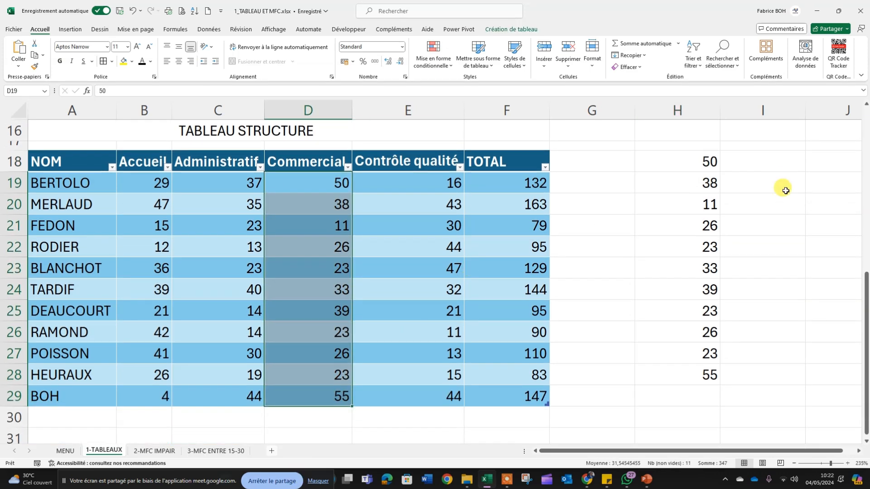
Step: Delete the formula returning the Commercial column, clearing the range H18:H28
{"action": "left_click", "coordinate": [696, 164]}
{"action": "double_click", "coordinate": [694, 162]}
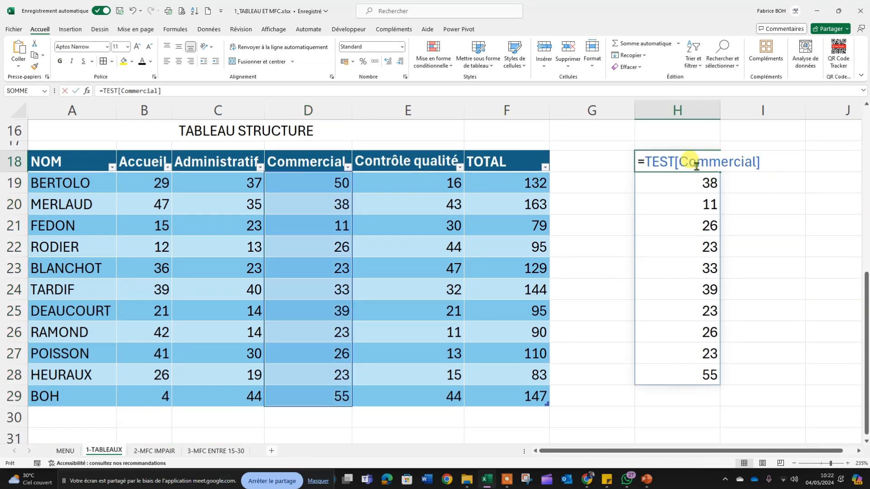
{"action": "key", "text": "Escape"}
{"action": "left_click_drag", "start_coordinate": [695, 156], "coordinate": [706, 381]}
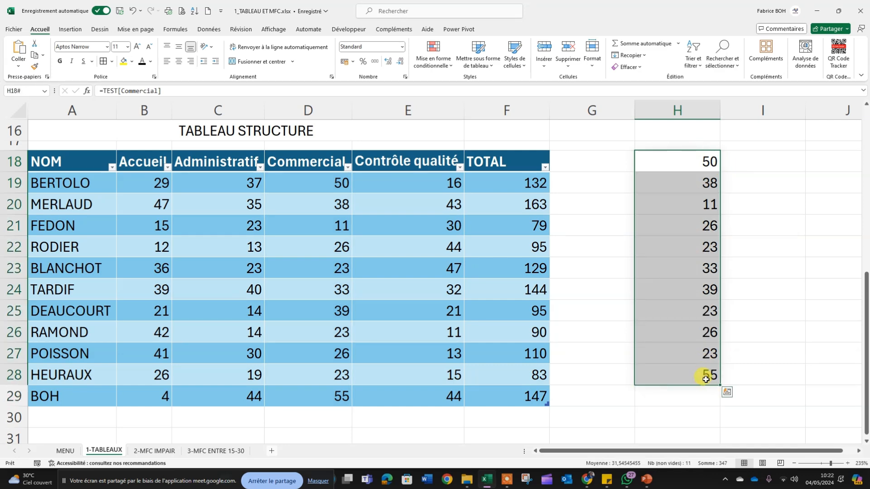
{"action": "key", "text": "Delete"}
{"action": "scroll", "coordinate": [689, 301], "scroll_direction": "up", "scroll_amount": 5}
{"action": "scroll", "coordinate": [691, 303], "scroll_direction": "down", "scroll_amount": 3}
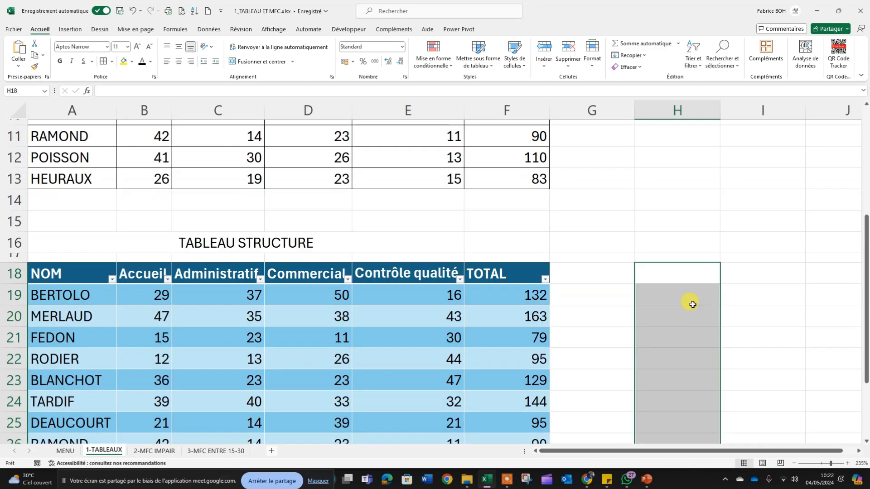
{"action": "scroll", "coordinate": [658, 277], "scroll_direction": "down", "scroll_amount": 2}
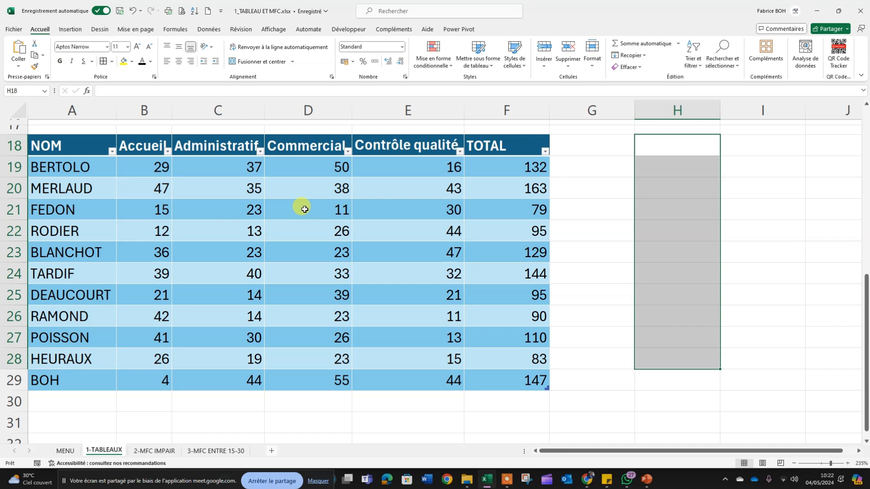
Step: Examine the structured reference in F19's SOMME formula and its use down the TOTAL column in F19:F29
{"action": "left_click", "coordinate": [318, 211]}
{"action": "double_click", "coordinate": [511, 167]}
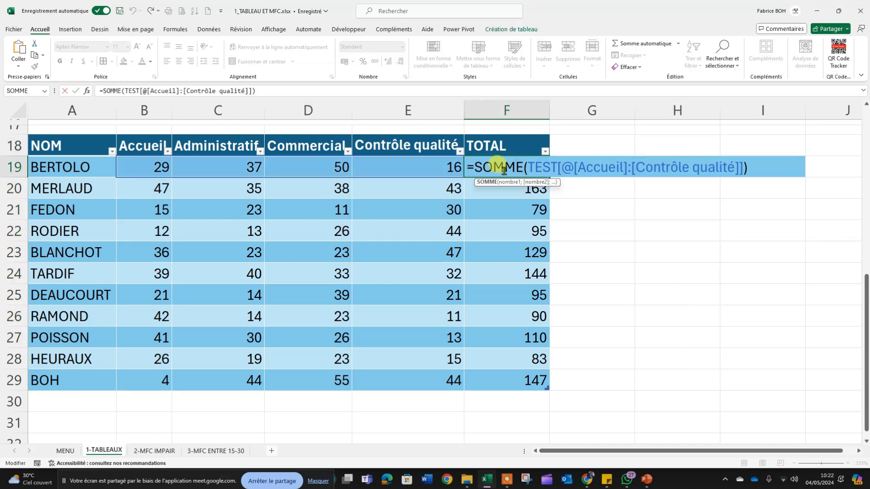
{"action": "left_click_drag", "start_coordinate": [477, 167], "coordinate": [755, 170]}
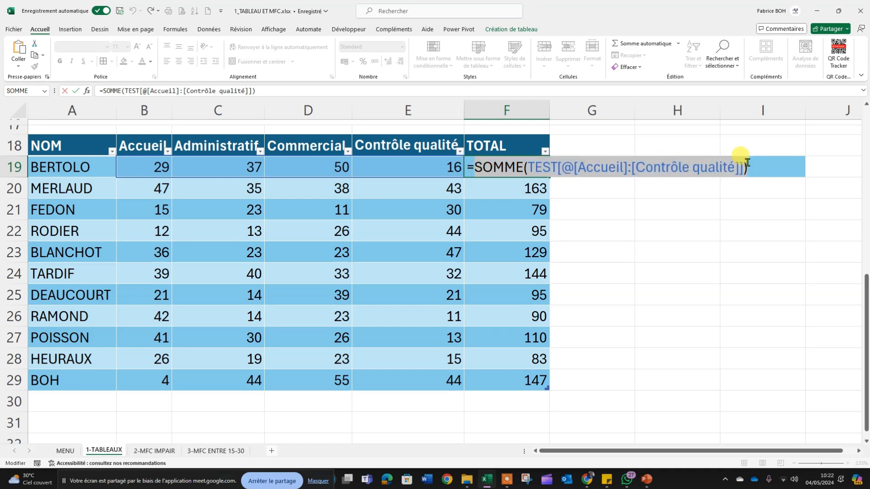
{"action": "key", "text": "Return"}
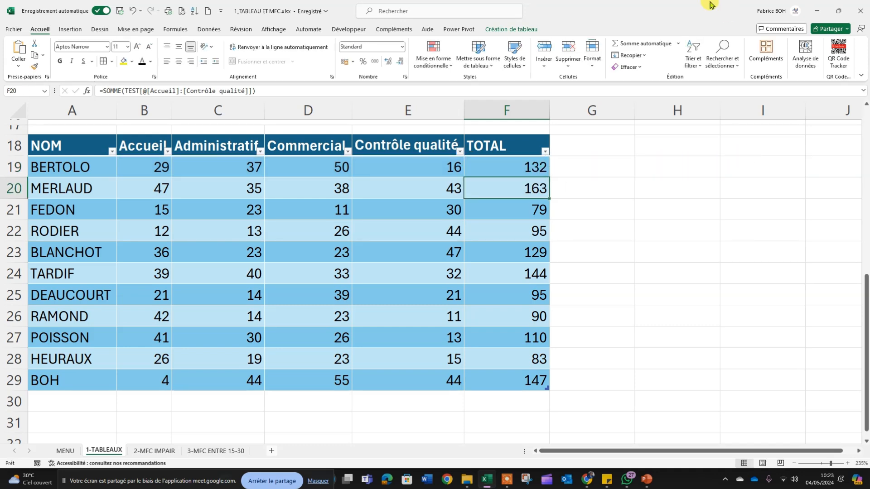
{"action": "left_click", "coordinate": [519, 395]}
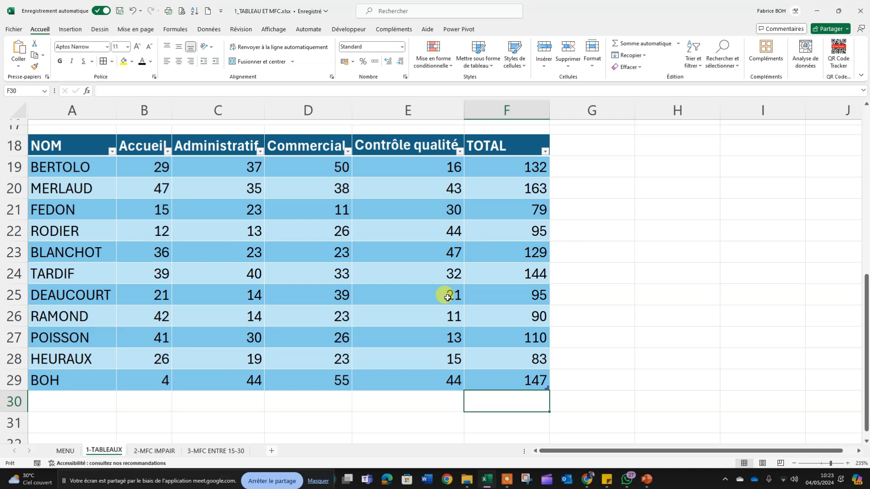
{"action": "left_click_drag", "start_coordinate": [485, 165], "coordinate": [510, 383]}
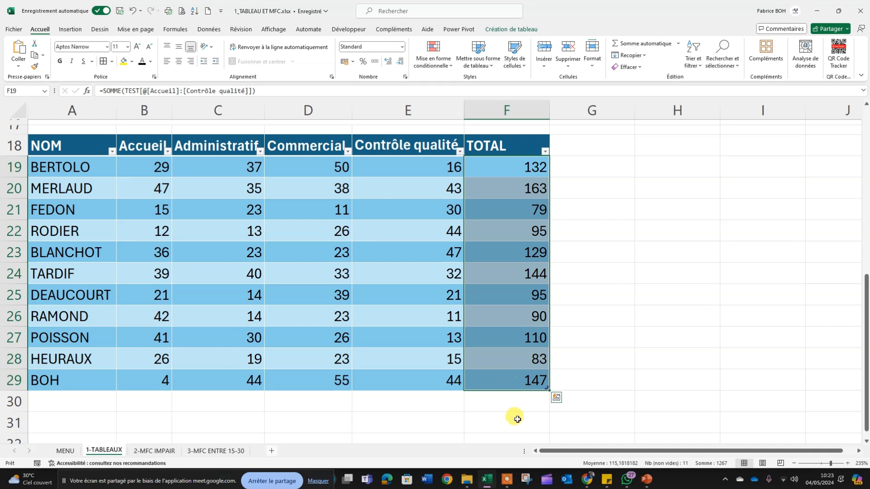
{"action": "left_click", "coordinate": [379, 271]}
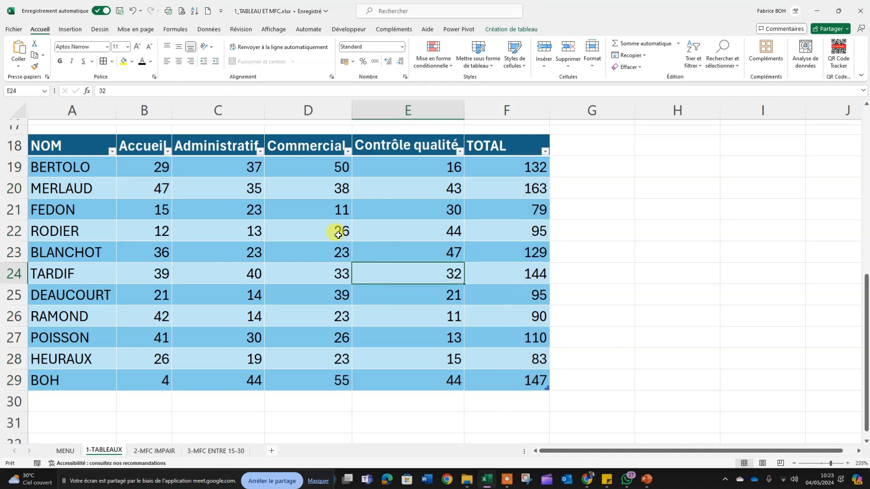
{"action": "left_click_drag", "start_coordinate": [298, 205], "coordinate": [295, 222]}
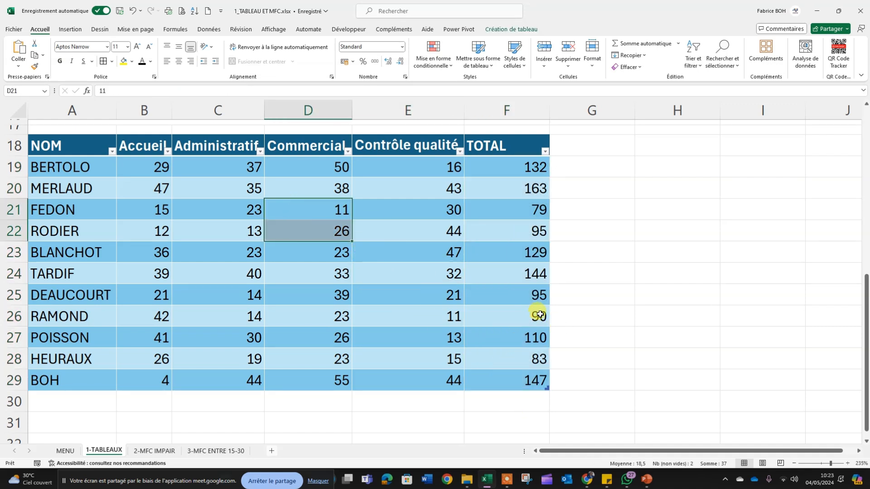
Step: Examine the simple table's TOTAL formula in F6 and its cell-range reference
{"action": "scroll", "coordinate": [394, 266], "scroll_direction": "up", "scroll_amount": 1}
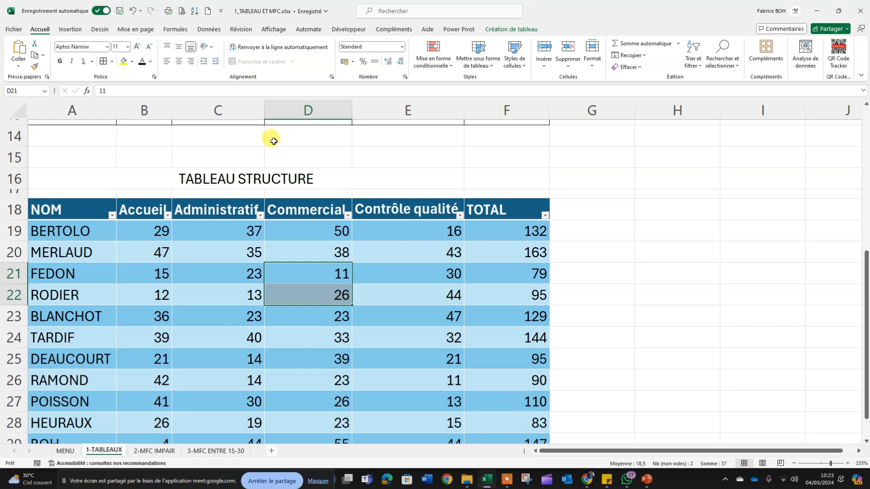
{"action": "left_click", "coordinate": [401, 195]}
{"action": "scroll", "coordinate": [431, 229], "scroll_direction": "up", "scroll_amount": 2}
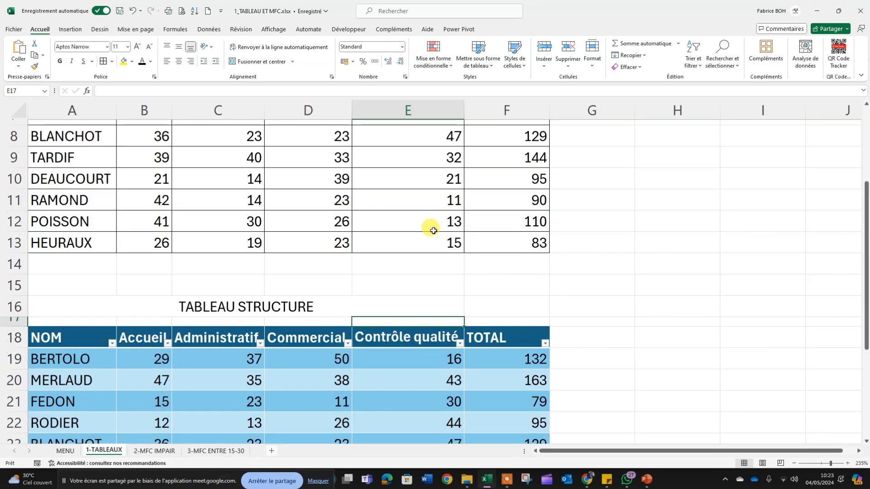
{"action": "scroll", "coordinate": [433, 231], "scroll_direction": "up", "scroll_amount": 3}
{"action": "scroll", "coordinate": [432, 231], "scroll_direction": "down", "scroll_amount": 3}
{"action": "scroll", "coordinate": [432, 231], "scroll_direction": "up", "scroll_amount": 2}
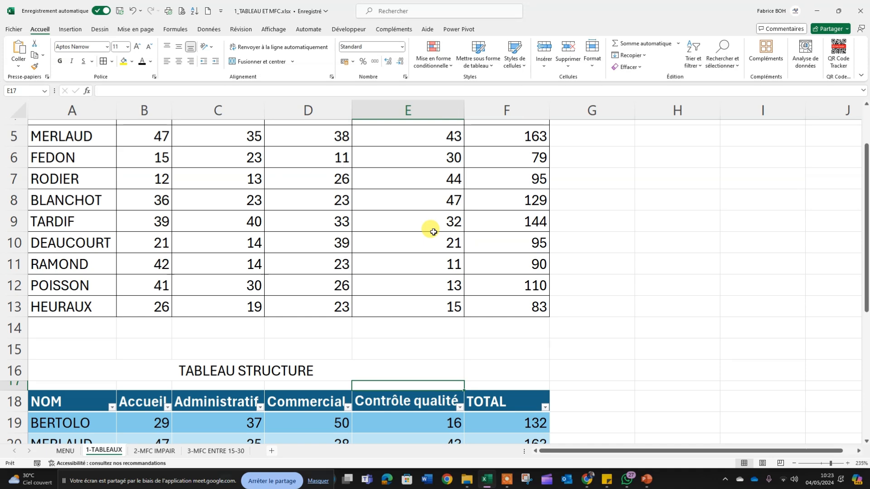
{"action": "scroll", "coordinate": [433, 232], "scroll_direction": "up", "scroll_amount": 1}
{"action": "left_click", "coordinate": [434, 233]}
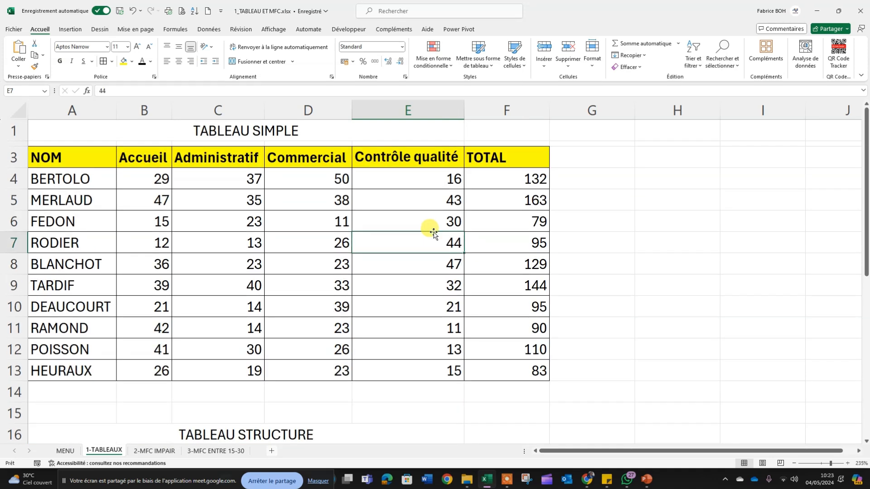
{"action": "left_click", "coordinate": [482, 230]}
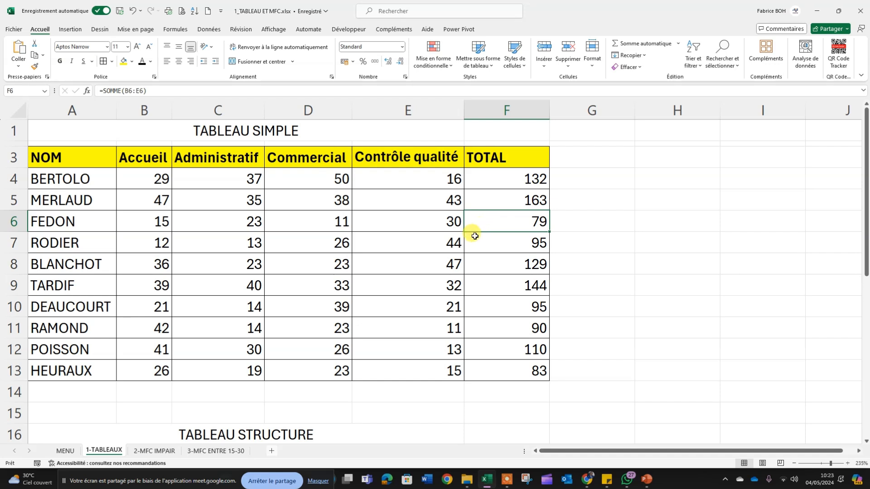
{"action": "scroll", "coordinate": [474, 236], "scroll_direction": "down", "scroll_amount": 1}
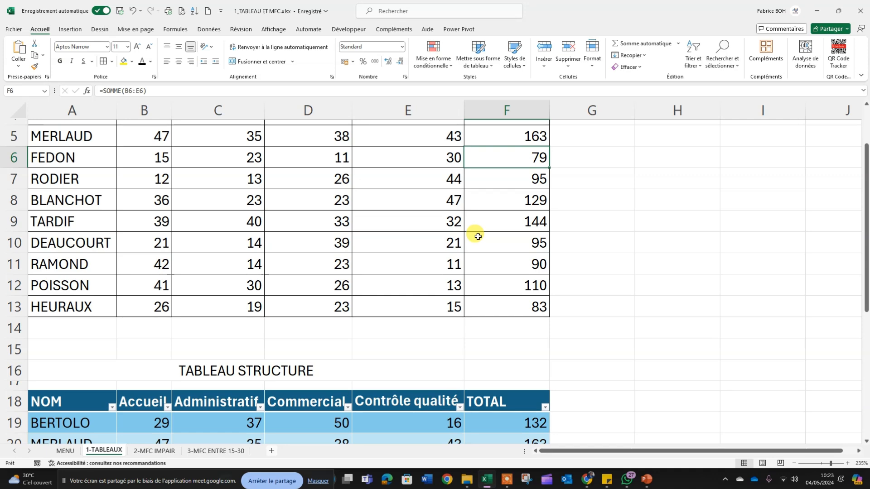
{"action": "scroll", "coordinate": [478, 237], "scroll_direction": "up", "scroll_amount": 1}
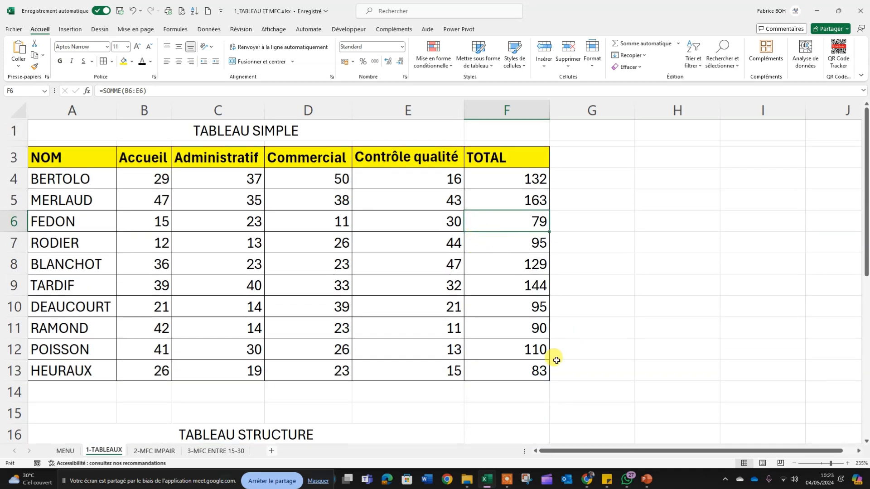
Step: Compare the structured table's rows and heading with the simple table above it
{"action": "scroll", "coordinate": [521, 358], "scroll_direction": "down", "scroll_amount": 4}
{"action": "left_click", "coordinate": [425, 331]}
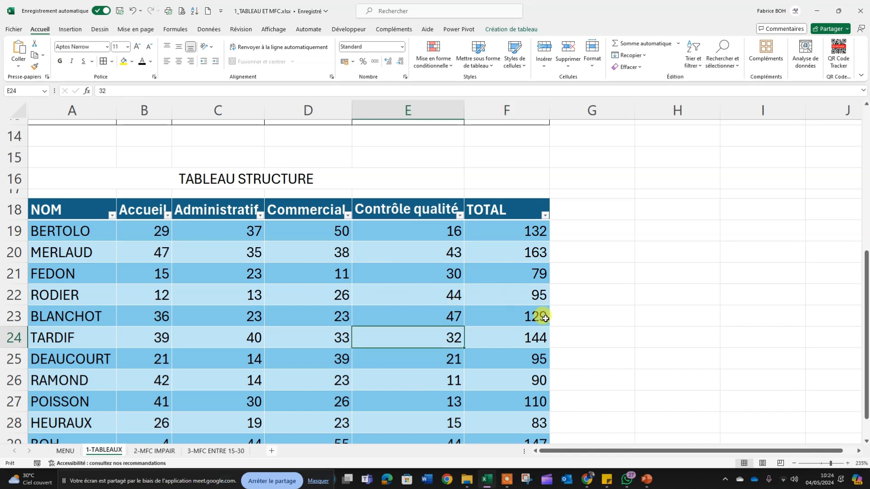
{"action": "left_click", "coordinate": [450, 254]}
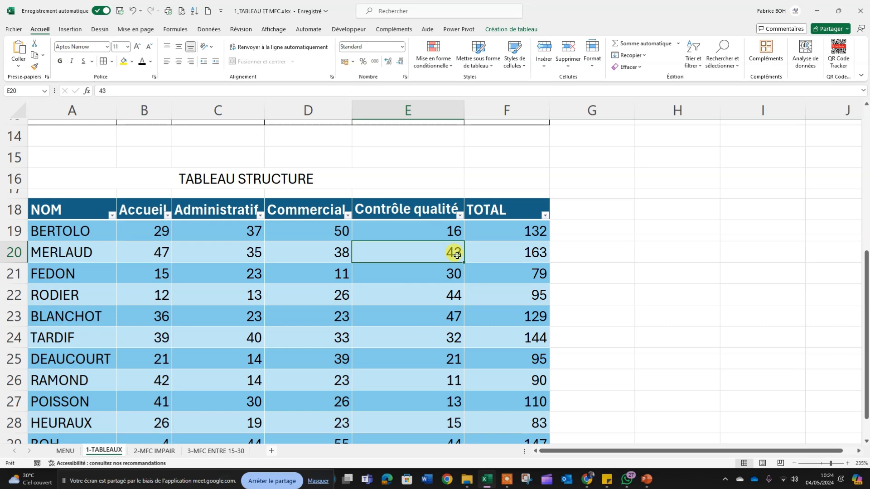
{"action": "scroll", "coordinate": [441, 313], "scroll_direction": "up", "scroll_amount": 5}
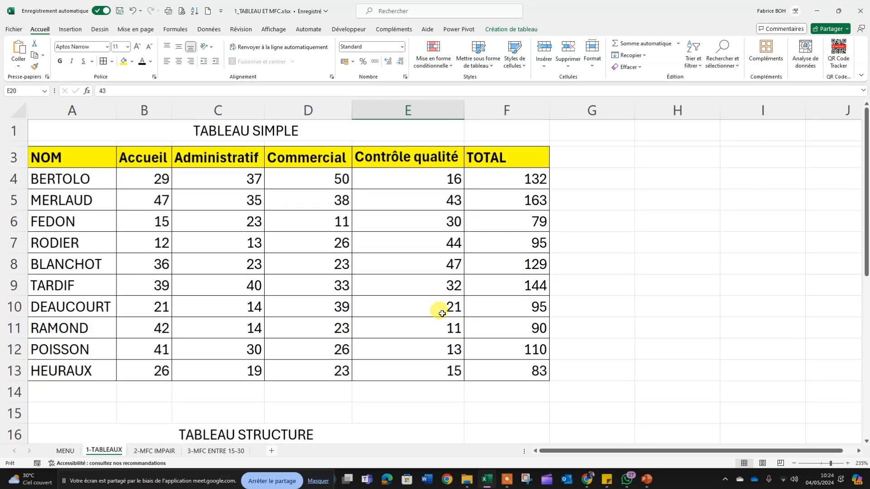
{"action": "scroll", "coordinate": [442, 314], "scroll_direction": "down", "scroll_amount": 3}
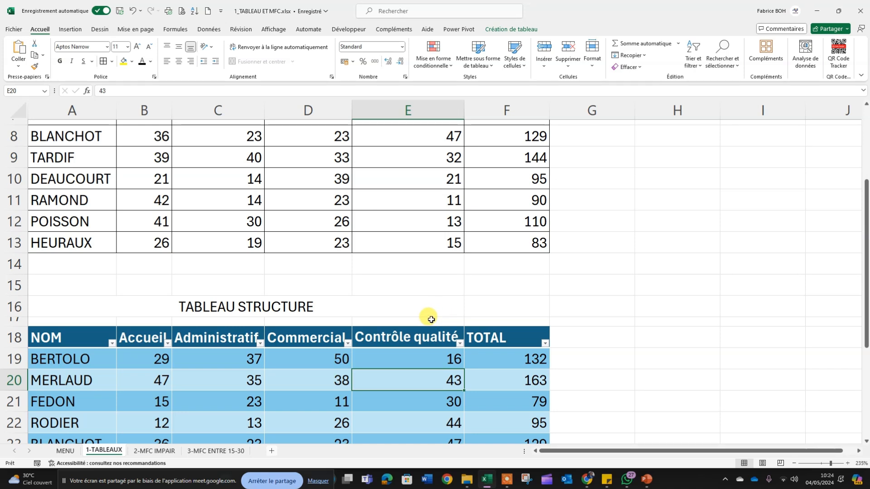
{"action": "left_click", "coordinate": [374, 312]}
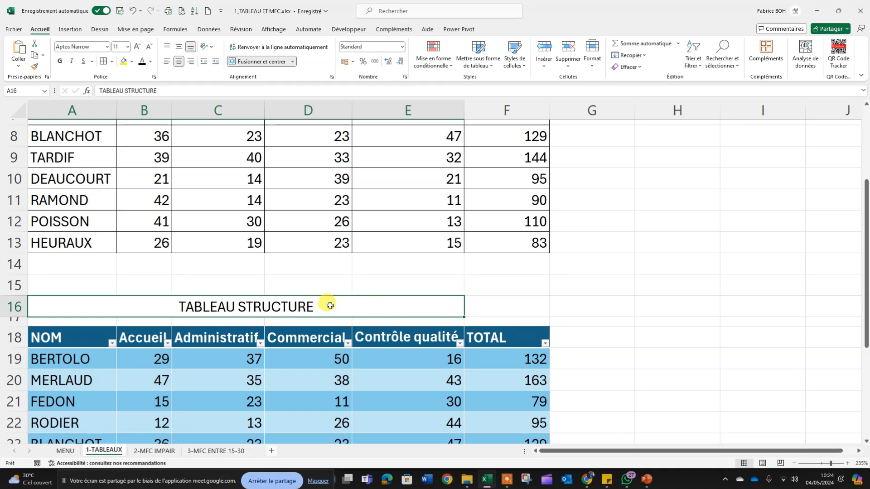
{"action": "scroll", "coordinate": [328, 309], "scroll_direction": "up", "scroll_amount": 2}
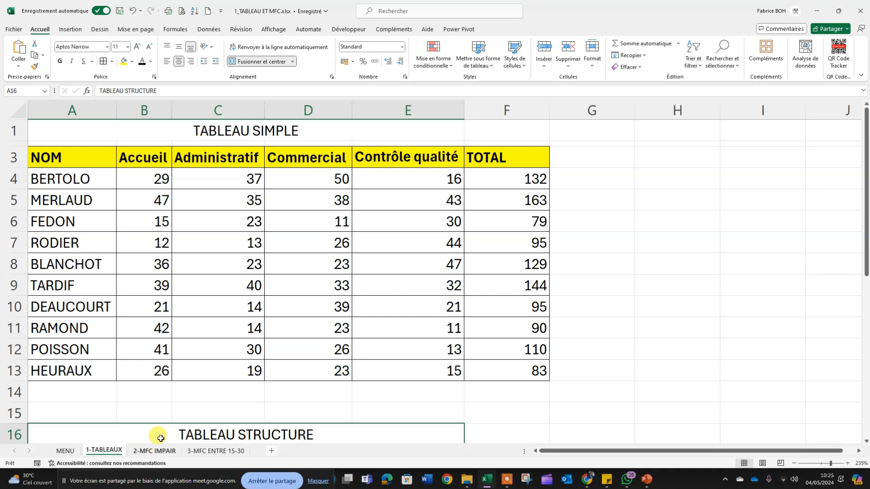
Step: Switch to the 2-MFC IMPAIR sheet and review the numeric values in C3:K11
{"action": "scroll", "coordinate": [268, 391], "scroll_direction": "down", "scroll_amount": 4}
{"action": "left_click", "coordinate": [144, 450]}
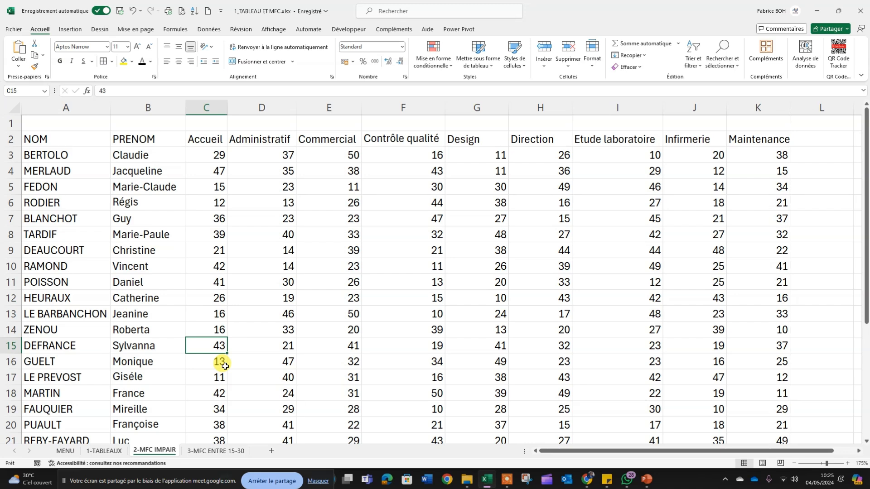
{"action": "left_click_drag", "start_coordinate": [222, 153], "coordinate": [734, 286]}
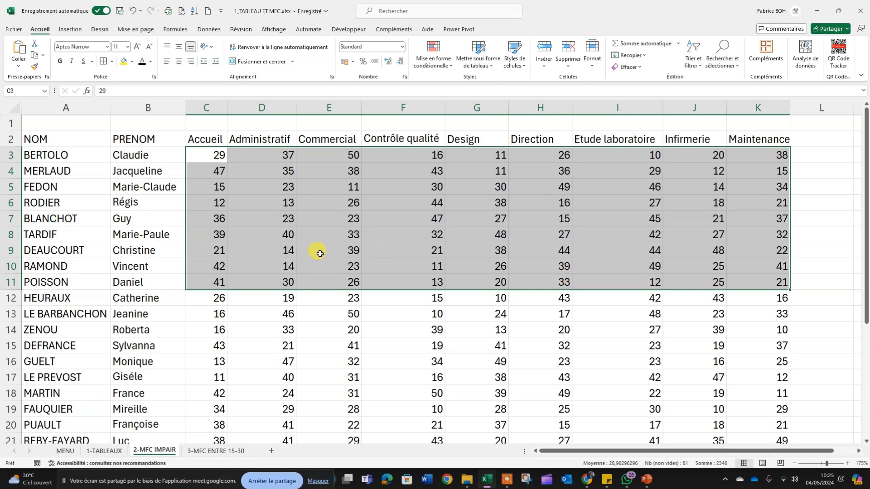
{"action": "left_click", "coordinate": [281, 194]}
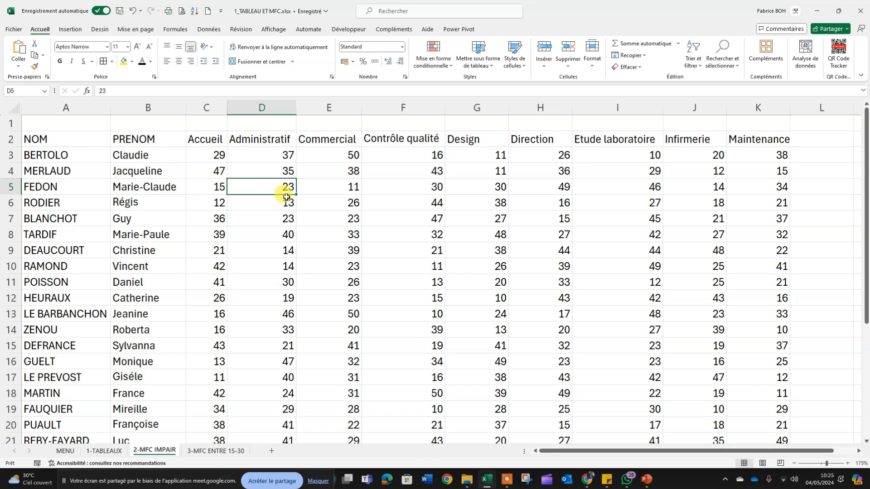
Step: Fill cell C3 in the Accueil column with the standard red colour
{"action": "left_click", "coordinate": [210, 160]}
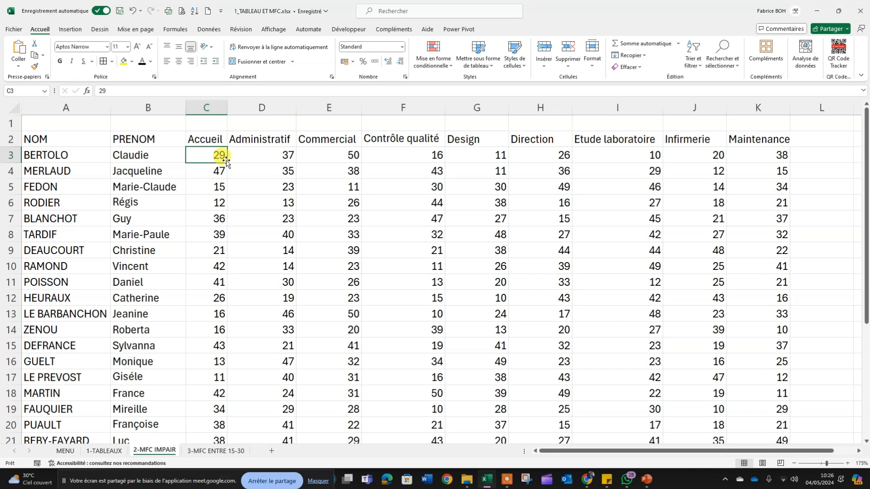
{"action": "left_click", "coordinate": [231, 170]}
{"action": "left_click", "coordinate": [210, 158]}
{"action": "left_click", "coordinate": [132, 62]}
{"action": "left_click", "coordinate": [127, 146]}
{"action": "left_click", "coordinate": [206, 202]}
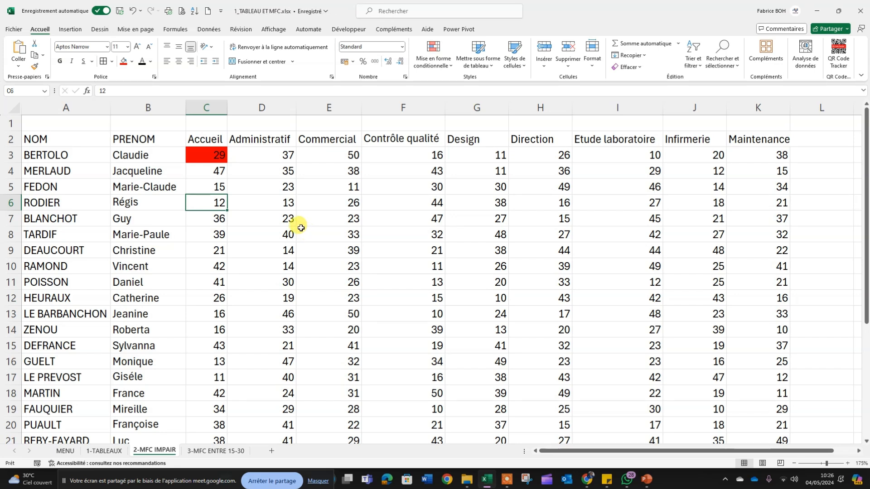
Step: Change the Accueil value in the red cell C3 to 28
{"action": "left_click", "coordinate": [196, 155]}
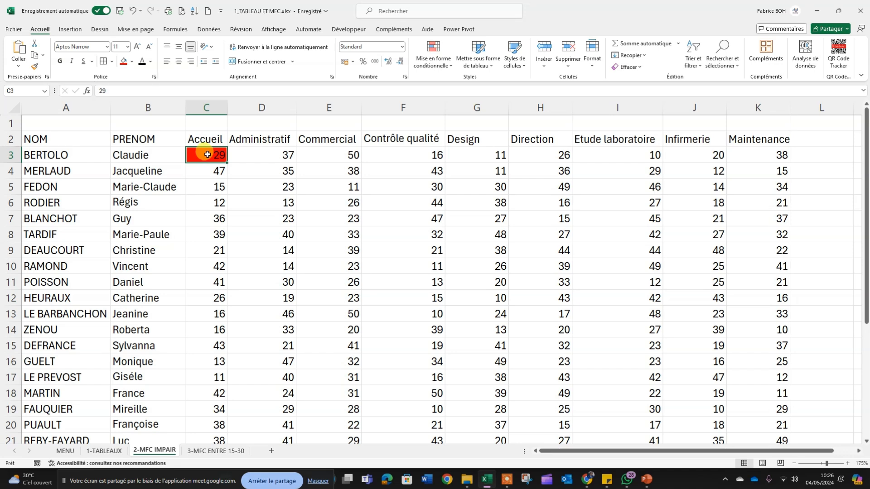
{"action": "type", "text": "2"}
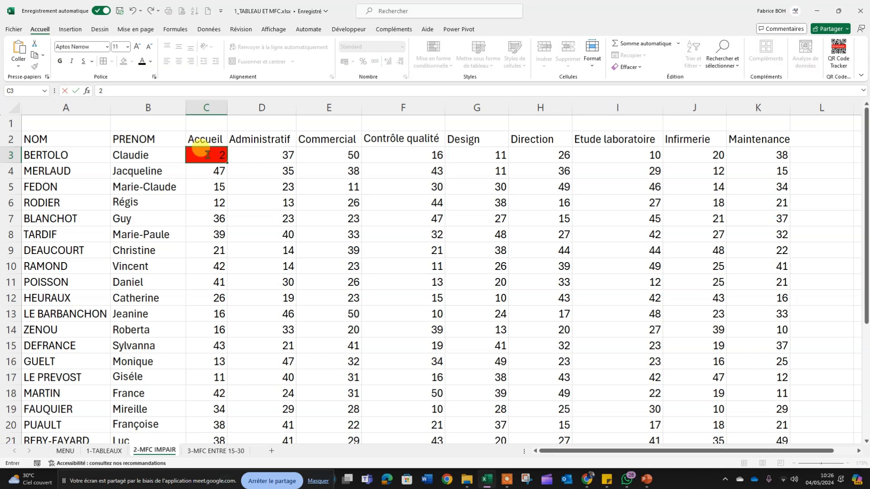
{"action": "type", "text": "8"}
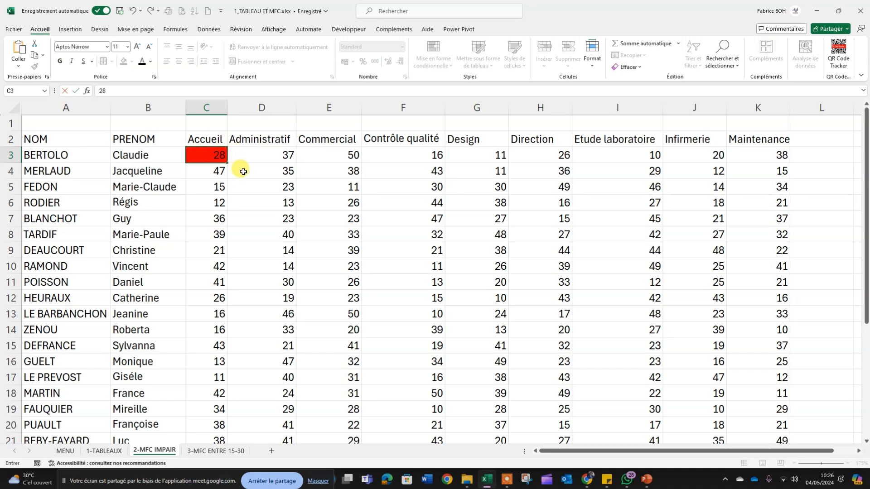
{"action": "left_click", "coordinate": [240, 170]}
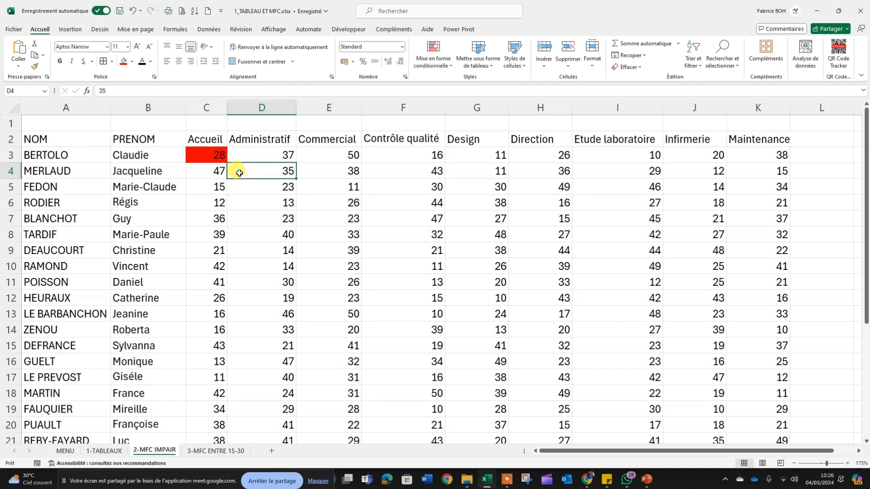
Step: Remove the red fill from cell C3 in the Accueil column by setting it to no fill
{"action": "left_click", "coordinate": [219, 159]}
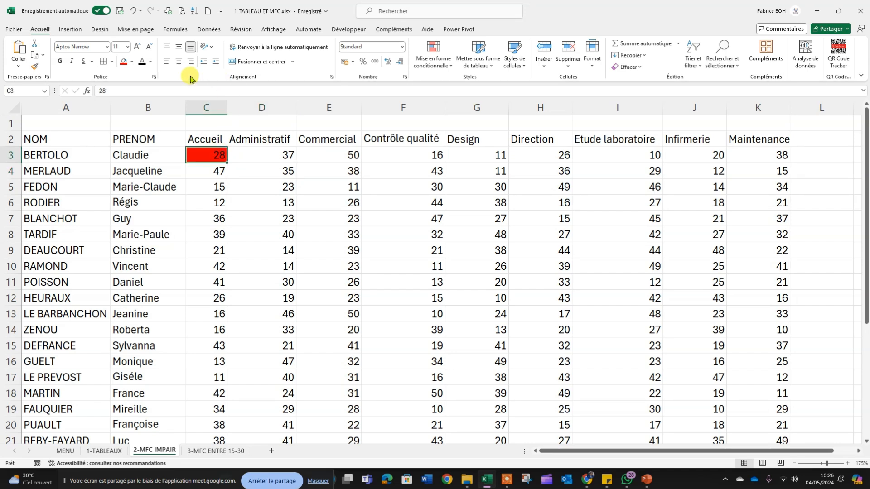
{"action": "left_click", "coordinate": [130, 65]}
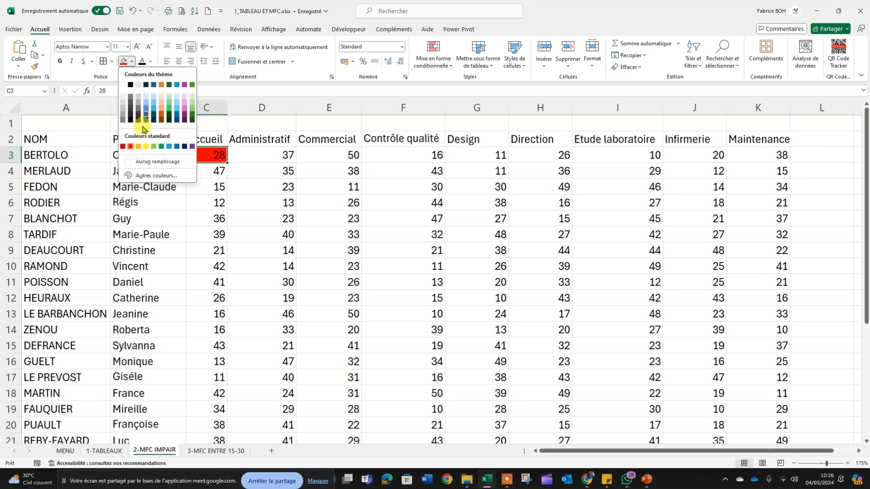
{"action": "left_click", "coordinate": [145, 157]}
{"action": "left_click", "coordinate": [271, 274]}
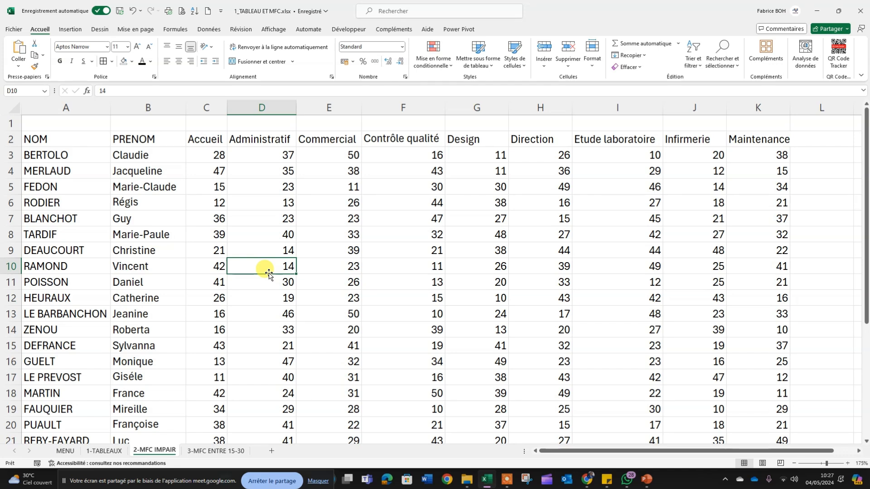
{"action": "left_click", "coordinate": [256, 204]}
{"action": "left_click", "coordinate": [320, 240]}
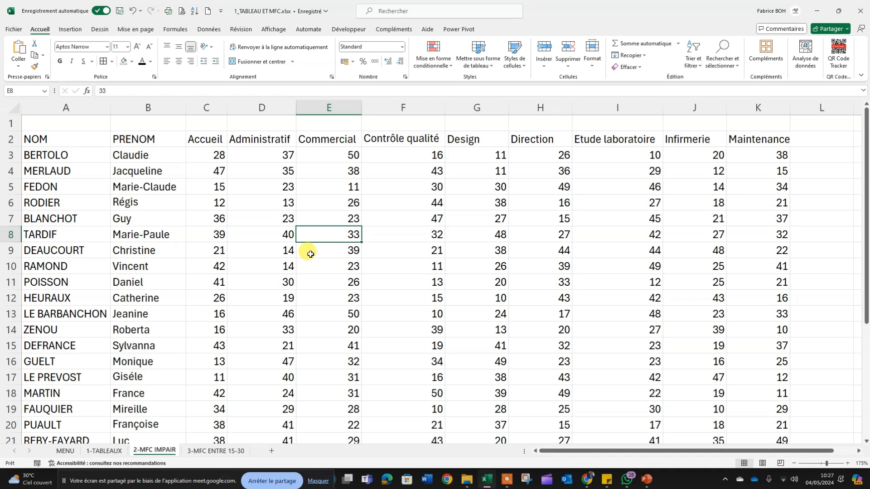
Step: Format the whole list on the 2-MFC IMPAIR sheet as a structured table with a header row in a blue style
{"action": "left_click", "coordinate": [79, 159]}
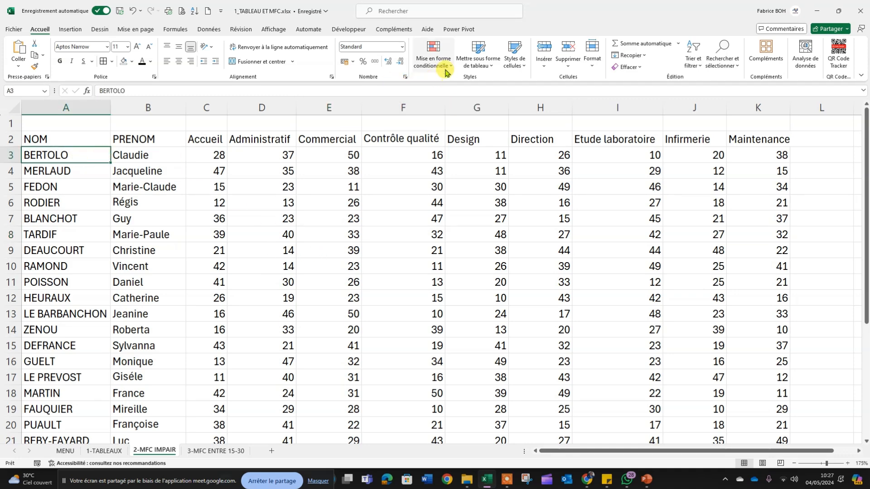
{"action": "left_click", "coordinate": [478, 59]}
{"action": "left_click", "coordinate": [504, 128]}
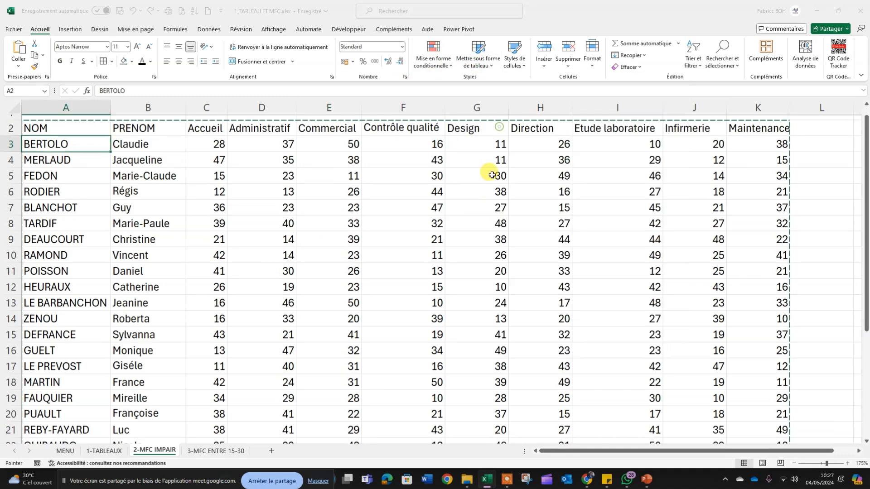
{"action": "left_click", "coordinate": [491, 238]}
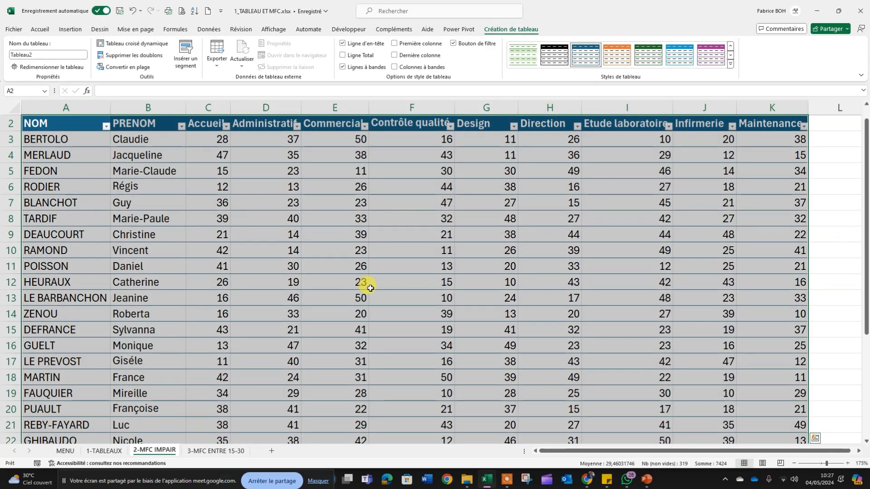
{"action": "left_click", "coordinate": [370, 283]}
Step: Create a new formula-based conditional formatting rule for the numeric values from Accueil to Maintenance, C3:K30
{"action": "left_click_drag", "start_coordinate": [205, 116], "coordinate": [770, 131]}
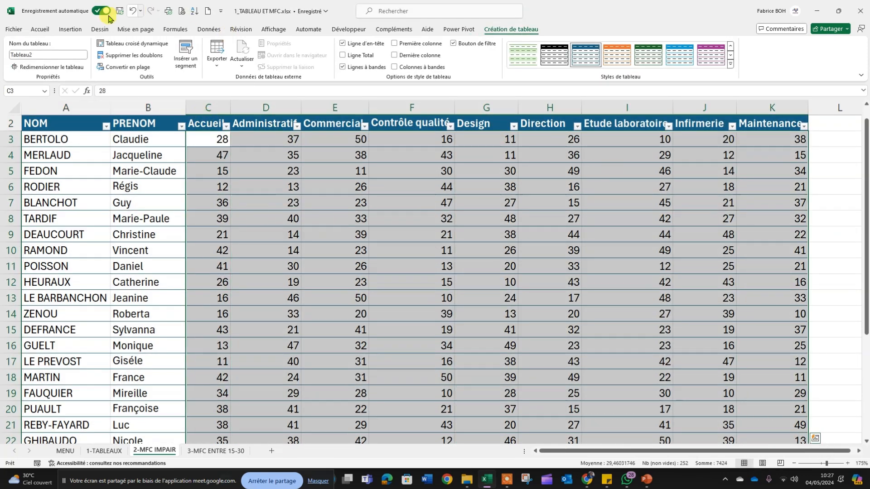
{"action": "left_click", "coordinate": [49, 30]}
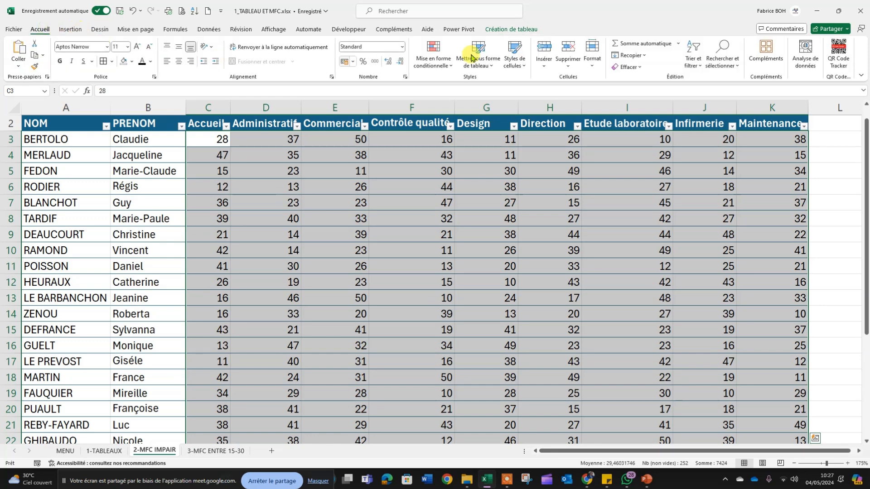
{"action": "left_click", "coordinate": [442, 67]}
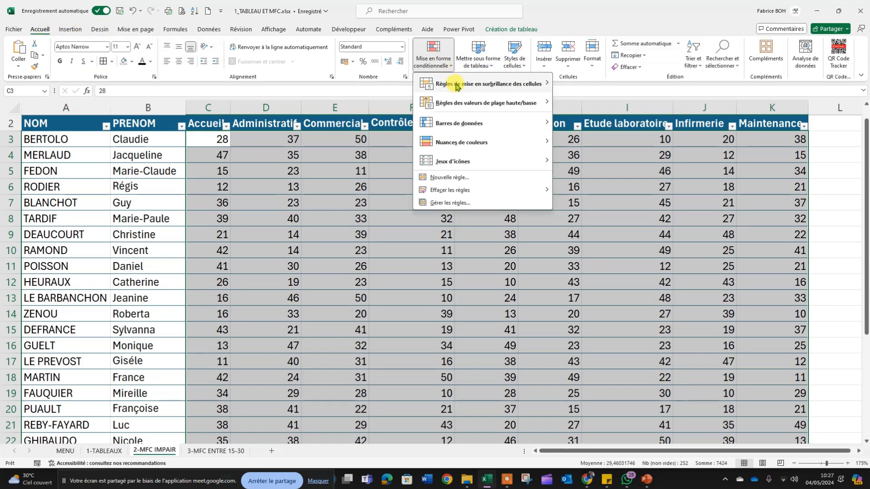
{"action": "left_click", "coordinate": [450, 178]}
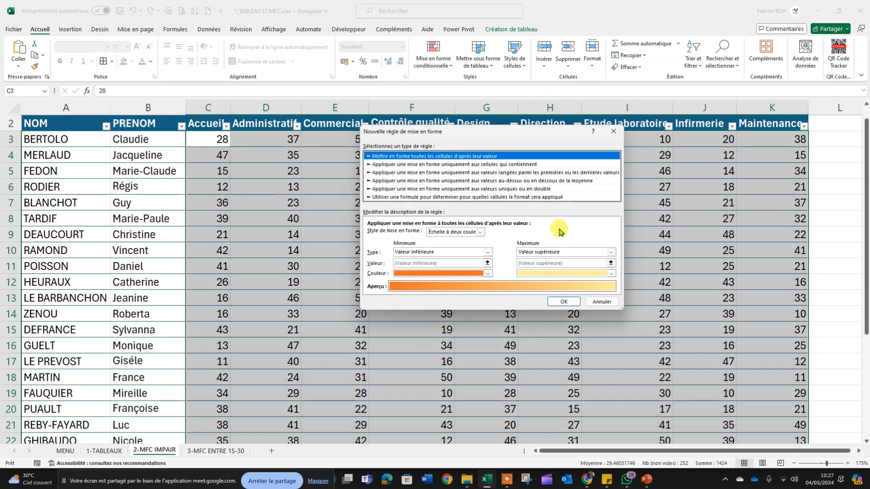
{"action": "left_click", "coordinate": [451, 197]}
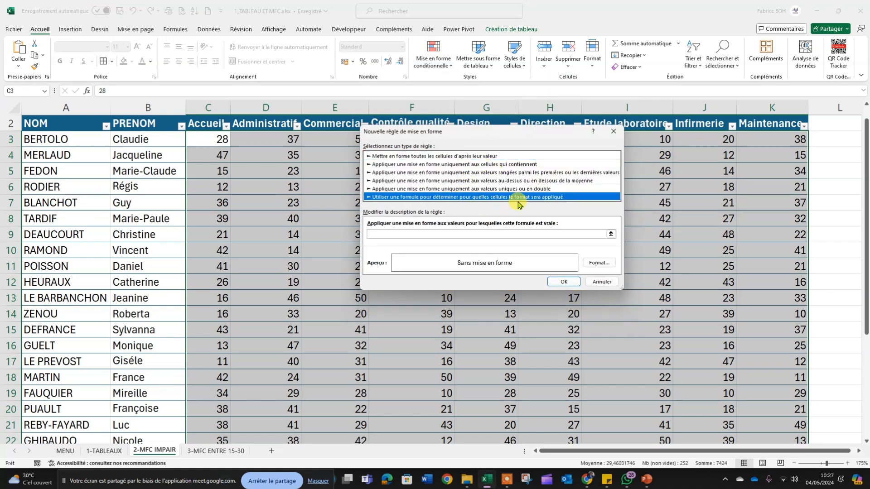
Step: Start the rule's formula with a fully relative reference to the first selected cell, =C3, without dollar signs
{"action": "left_click", "coordinate": [390, 234]}
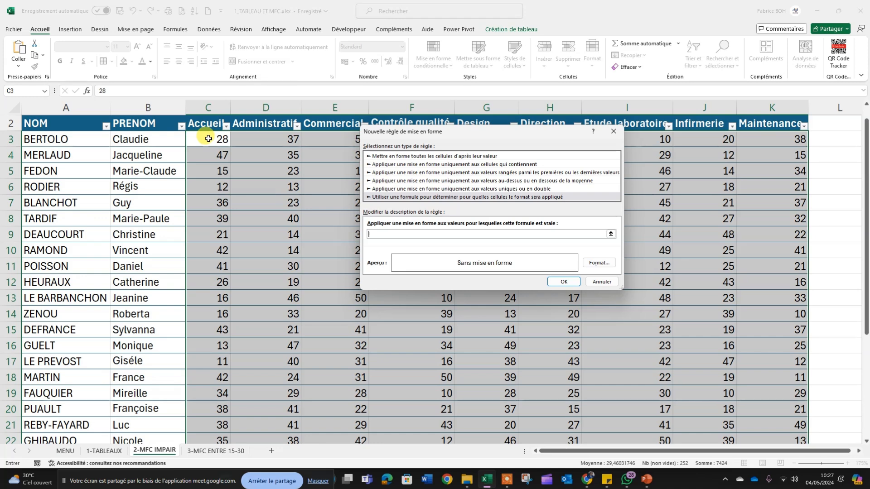
{"action": "type", "text": "="}
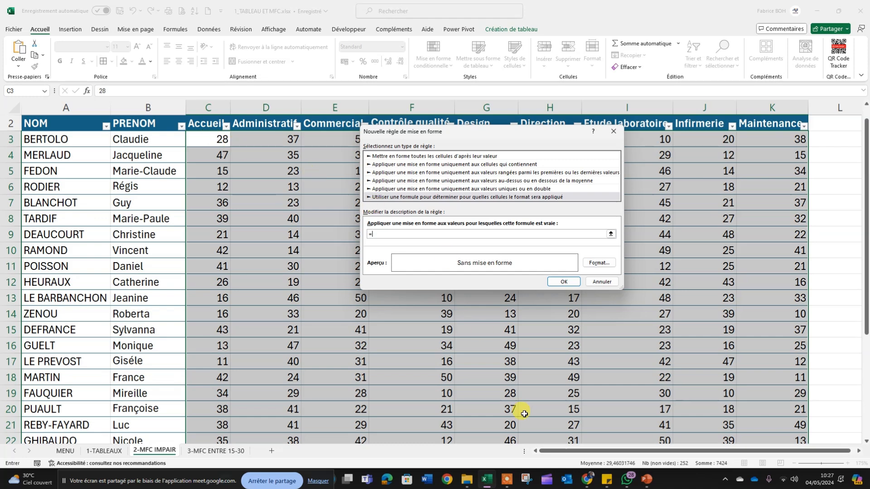
{"action": "mouse_move", "coordinate": [608, 481]}
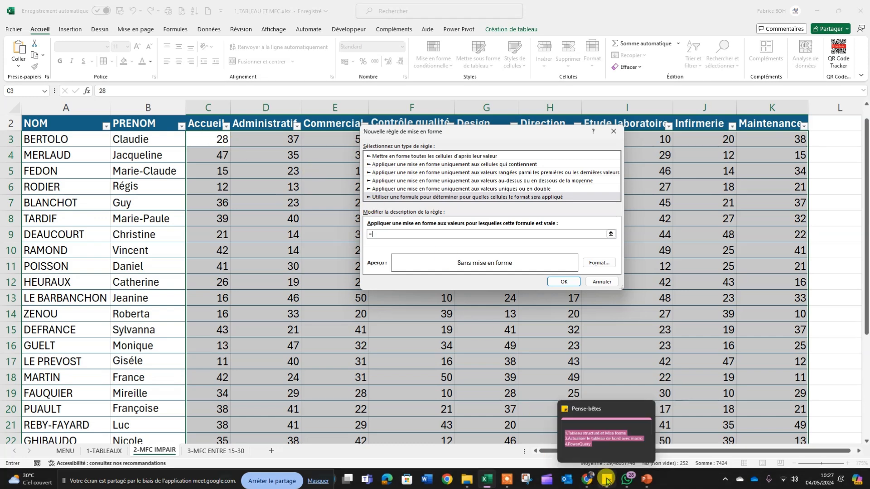
{"action": "left_click", "coordinate": [281, 247]}
{"action": "left_click", "coordinate": [207, 139]}
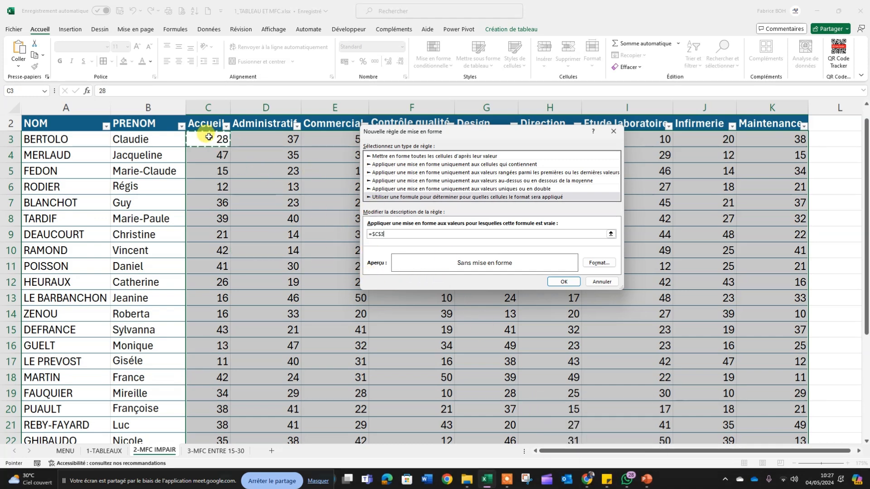
{"action": "key", "text": "BackSpace"}
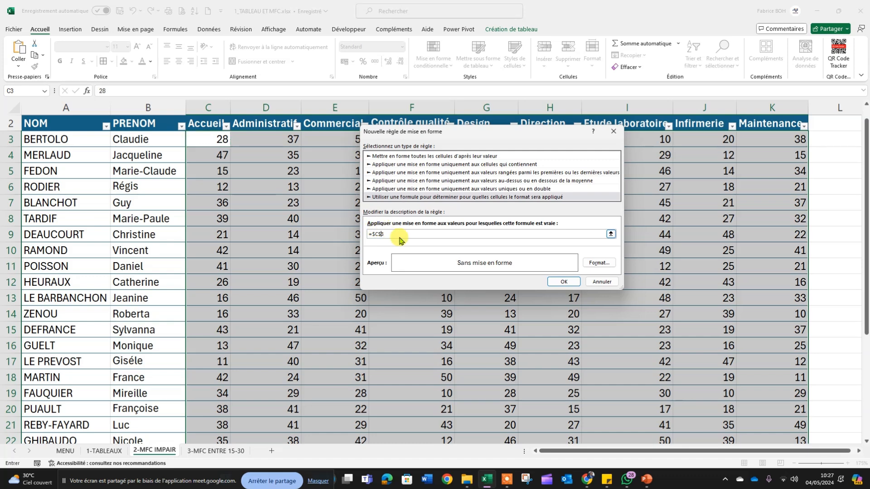
{"action": "left_click_drag", "start_coordinate": [467, 134], "coordinate": [403, 194]}
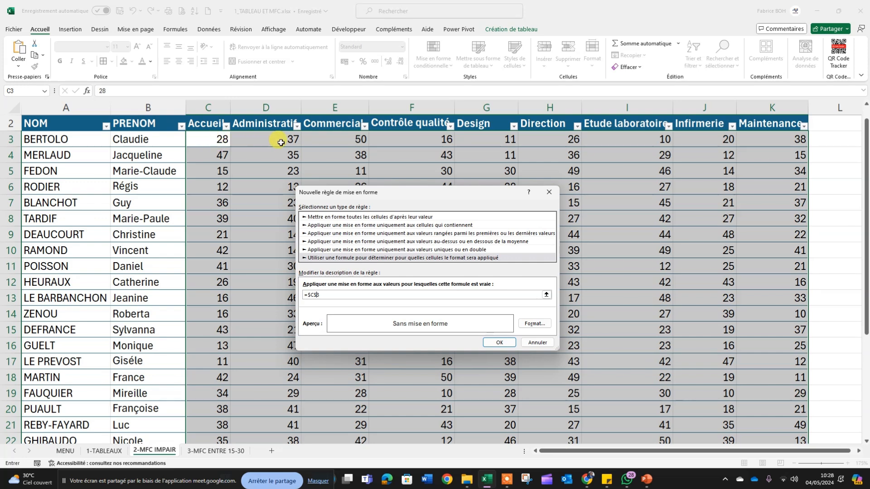
{"action": "left_click", "coordinate": [310, 295]}
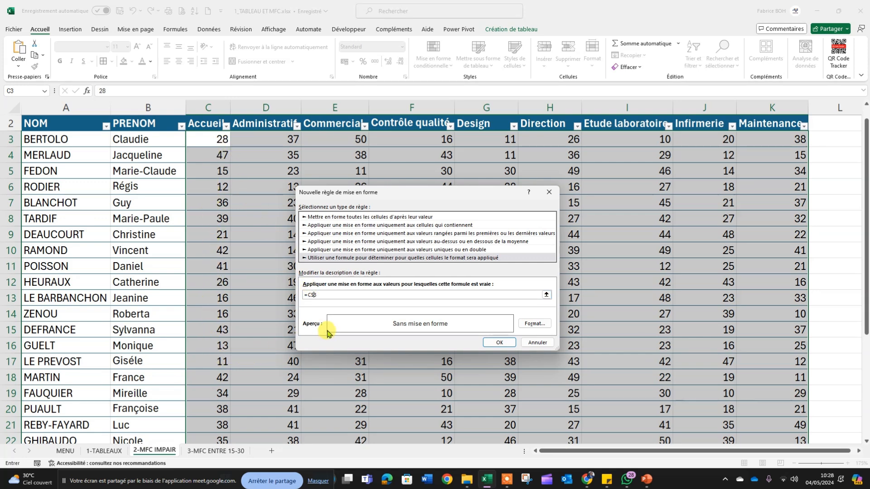
{"action": "key", "text": "F4"}
{"action": "key", "text": "F4"}
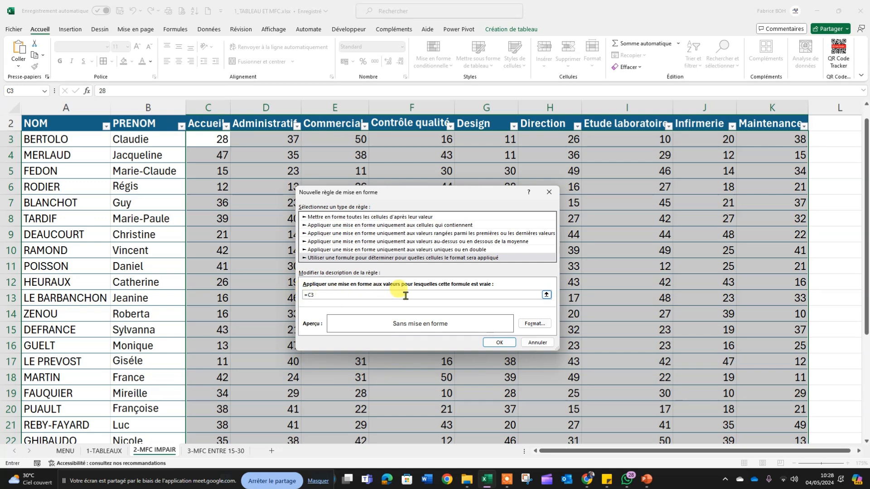
Step: Wrap the cell reference in the odd-number test so the rule's formula reads =EST.IMPAIR(C3)
{"action": "type", "text": "EST.IMPAIR("}
{"action": "left_click", "coordinate": [366, 294]}
{"action": "type", "text": ")"}
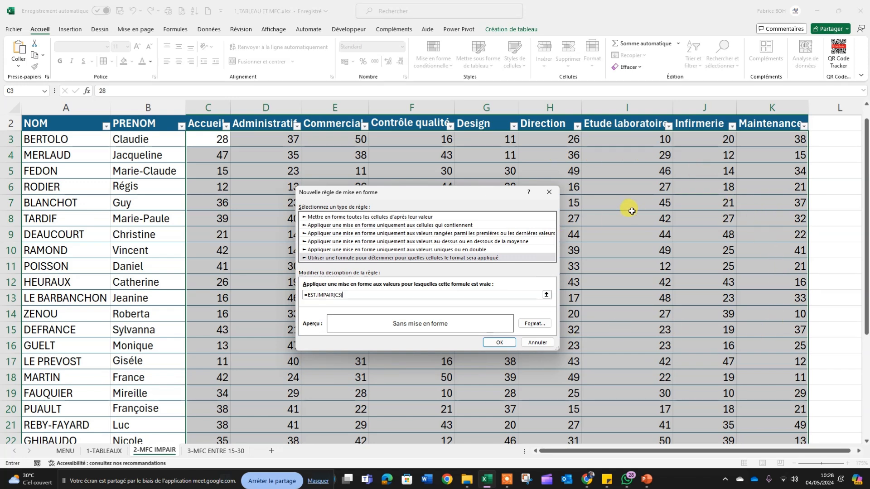
Step: Give the rule a red fill with bold (Gras) white text, and apply it to the selected values
{"action": "left_click", "coordinate": [535, 324]}
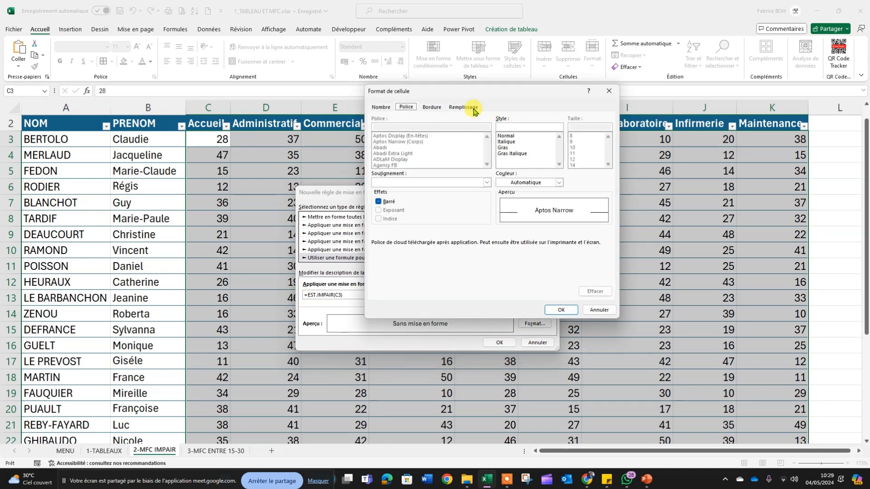
{"action": "left_click", "coordinate": [464, 108]}
{"action": "left_click", "coordinate": [389, 196]}
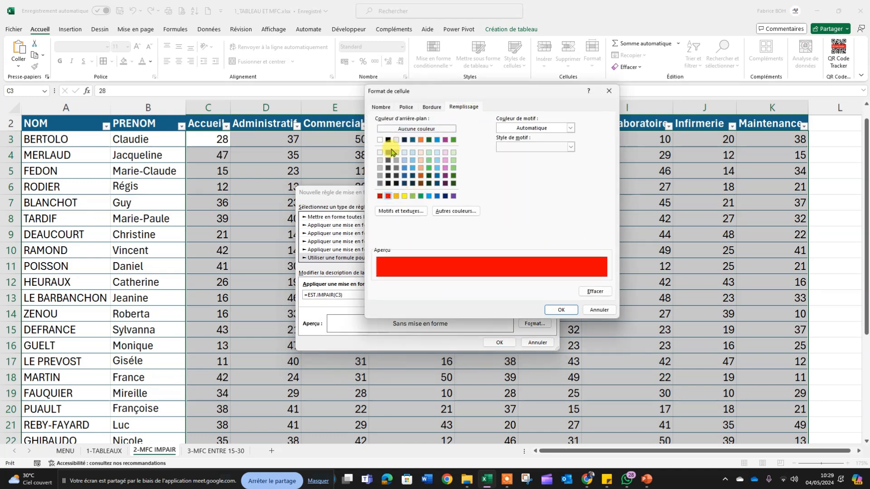
{"action": "left_click", "coordinate": [406, 107]}
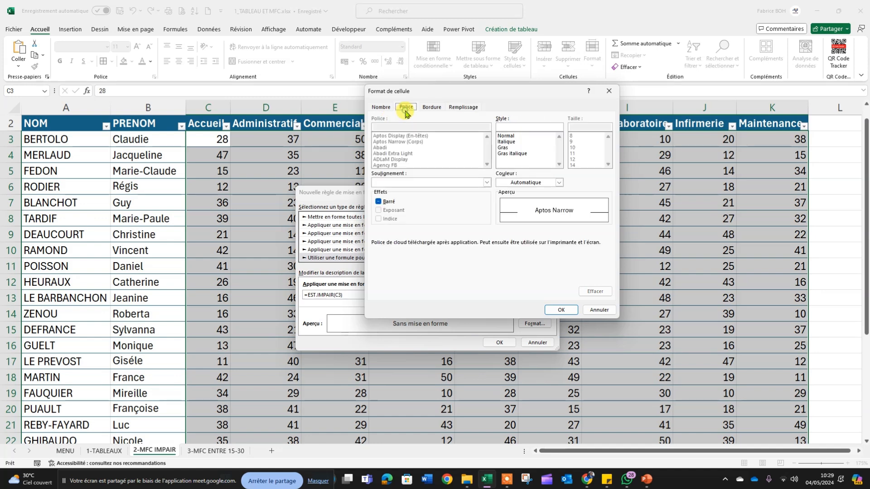
{"action": "left_click", "coordinate": [503, 148]}
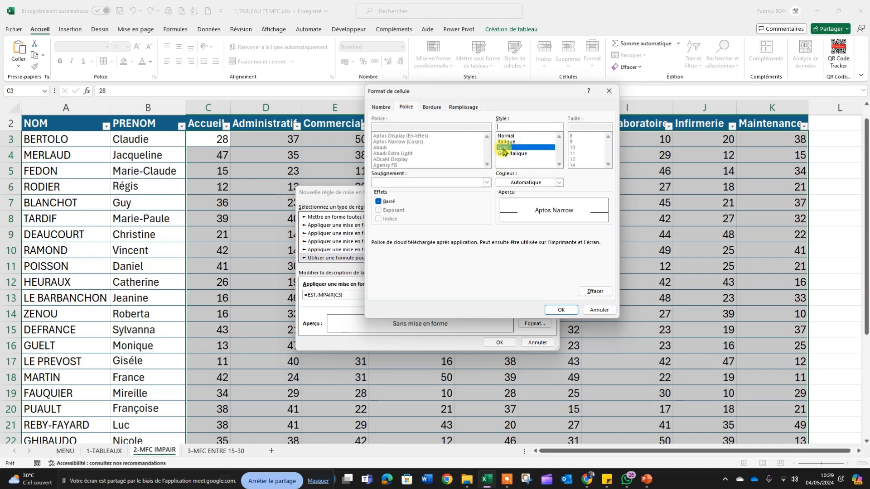
{"action": "left_click", "coordinate": [560, 183]}
{"action": "left_click", "coordinate": [501, 219]}
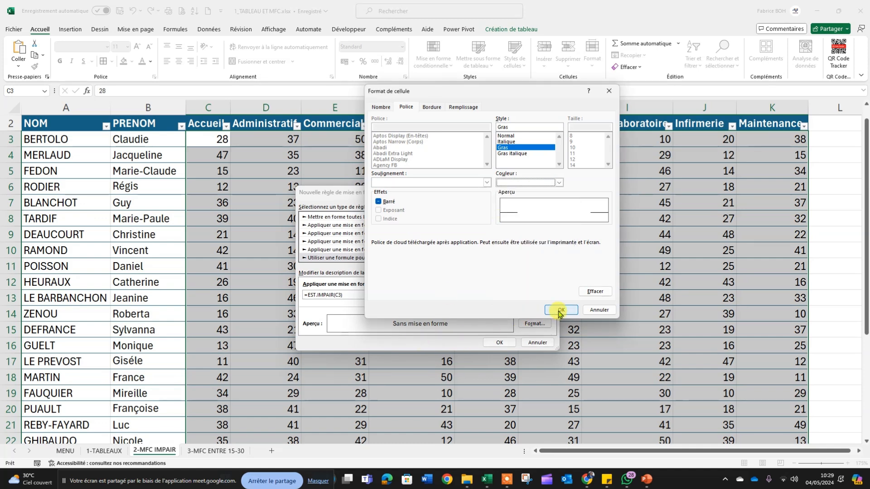
{"action": "left_click", "coordinate": [560, 311]}
{"action": "left_click", "coordinate": [499, 343]}
{"action": "left_click", "coordinate": [467, 277]}
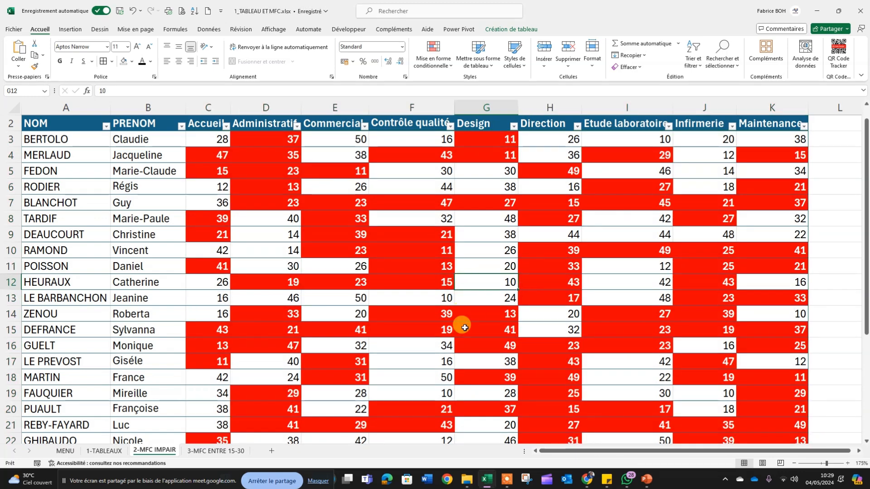
Step: Change the Contrôle qualité value in cell F4 to 40 to test the conditional formatting with an even number
{"action": "scroll", "coordinate": [462, 325], "scroll_direction": "up", "scroll_amount": 1}
{"action": "left_click", "coordinate": [283, 162]}
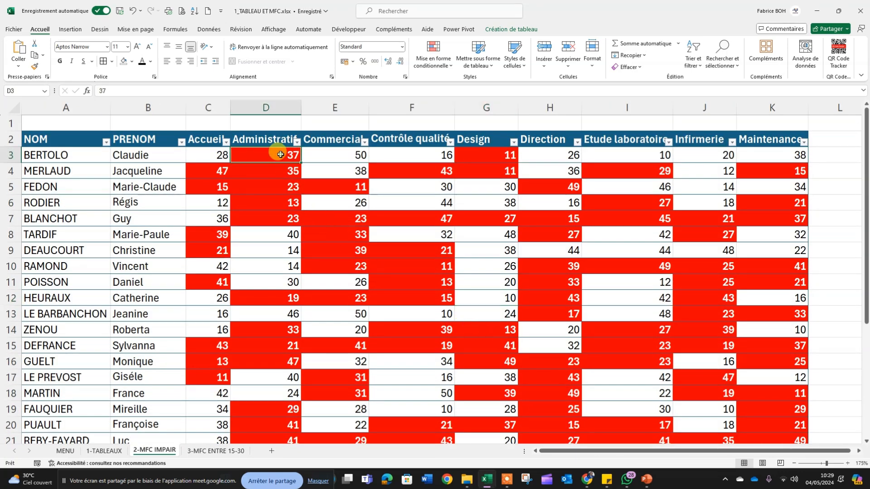
{"action": "scroll", "coordinate": [560, 262], "scroll_direction": "down", "scroll_amount": 1}
{"action": "scroll", "coordinate": [560, 262], "scroll_direction": "down", "scroll_amount": 5}
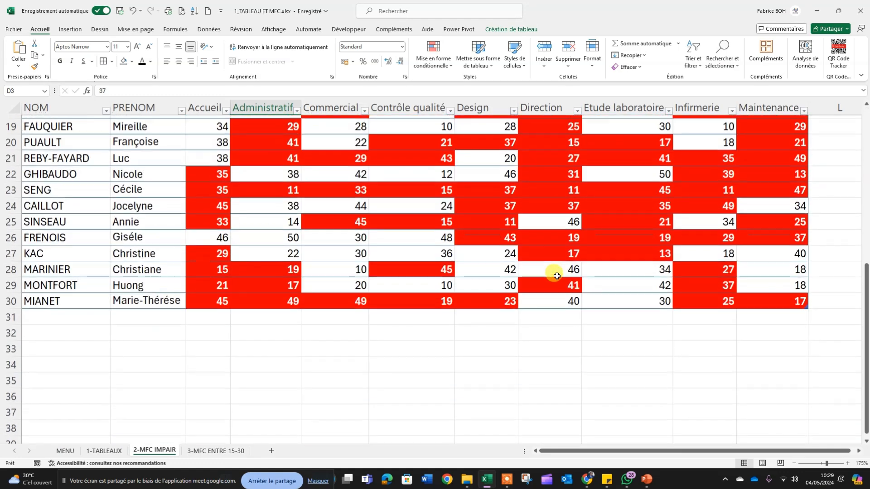
{"action": "scroll", "coordinate": [557, 266], "scroll_direction": "up", "scroll_amount": 6}
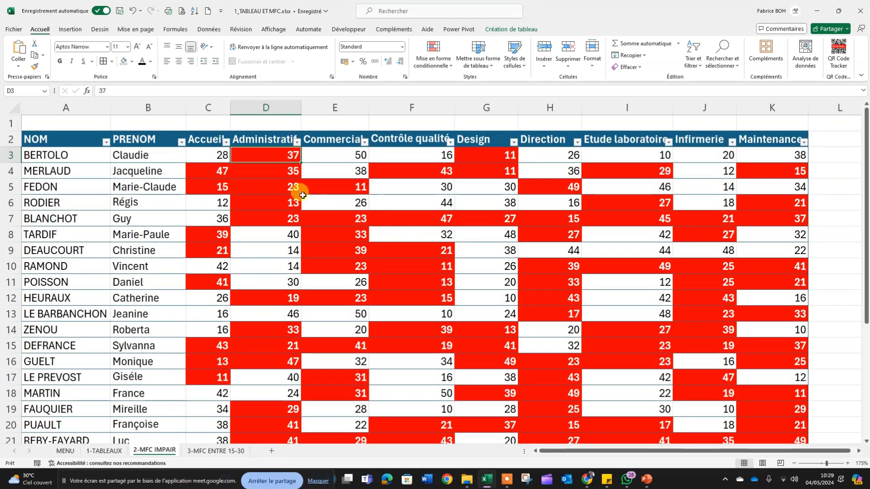
{"action": "left_click", "coordinate": [419, 169]}
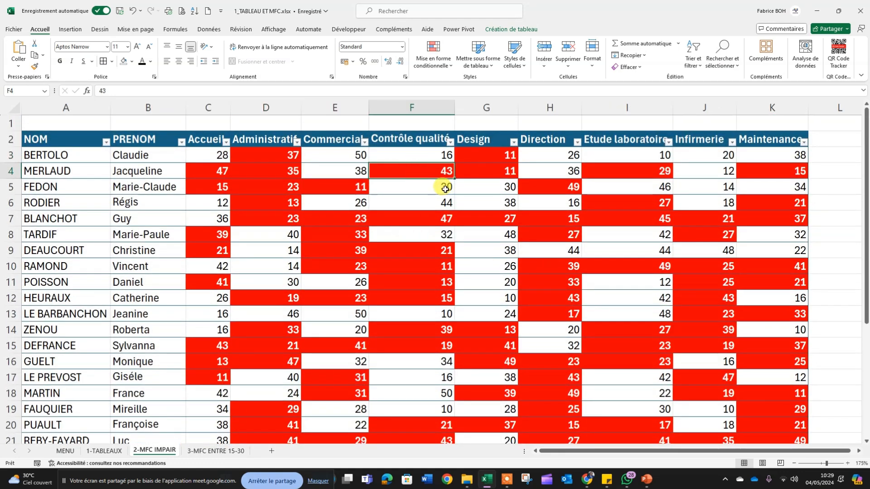
{"action": "type", "text": "4"}
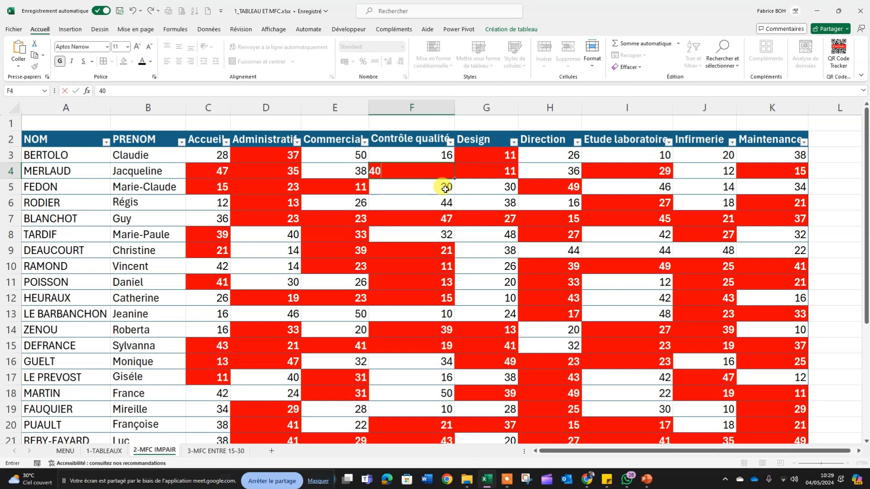
{"action": "key", "text": "Return"}
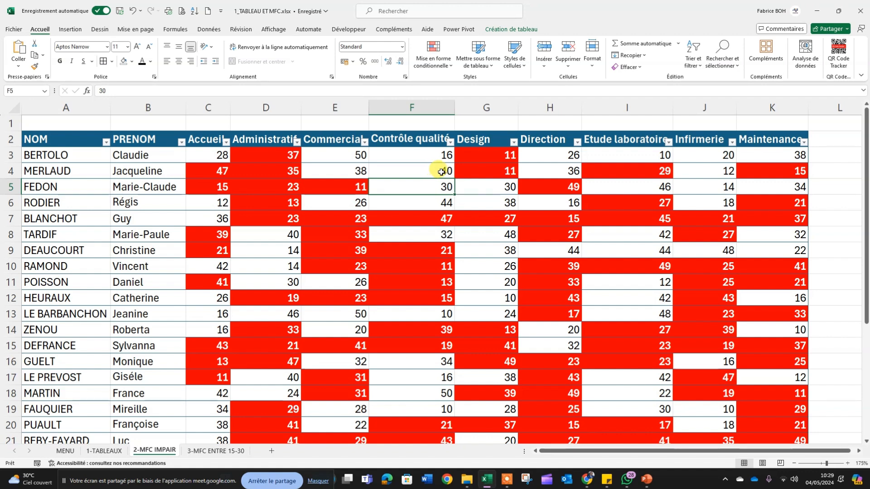
{"action": "left_click", "coordinate": [440, 172]}
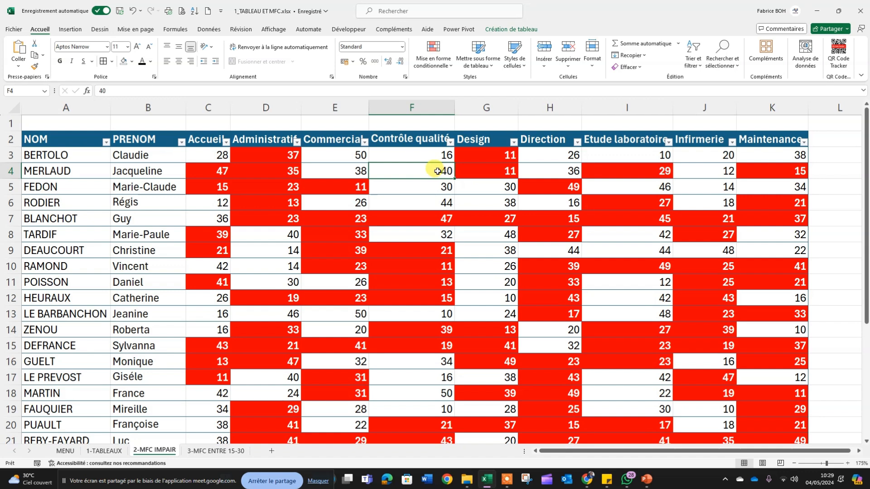
{"action": "left_click", "coordinate": [439, 223]}
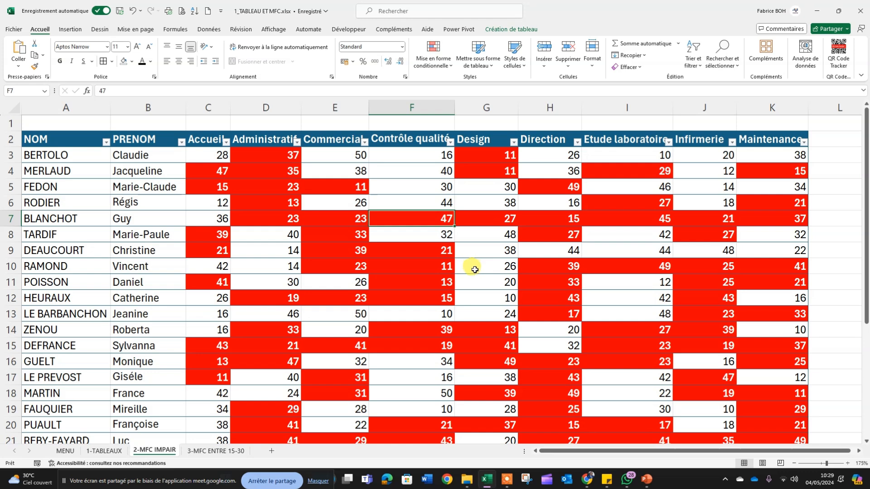
{"action": "scroll", "coordinate": [476, 266], "scroll_direction": "down", "scroll_amount": 1}
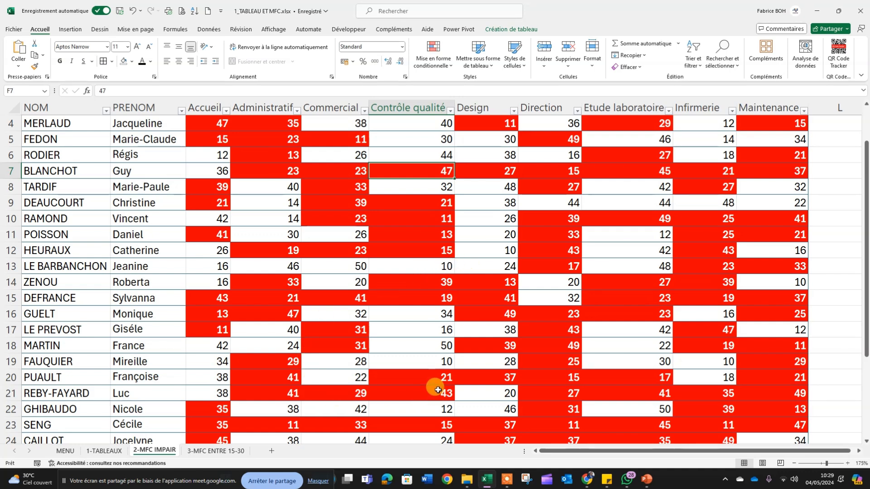
{"action": "scroll", "coordinate": [380, 335], "scroll_direction": "up", "scroll_amount": 1}
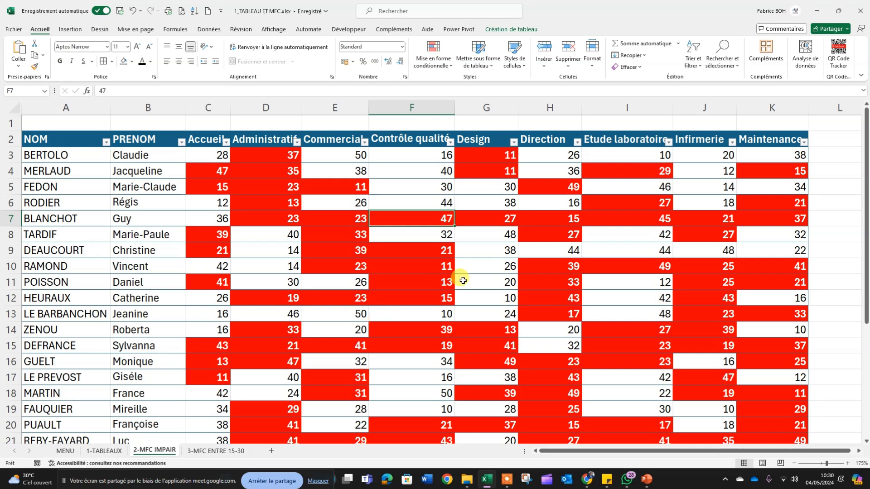
{"action": "left_click", "coordinate": [438, 63]}
{"action": "mouse_move", "coordinate": [521, 162]}
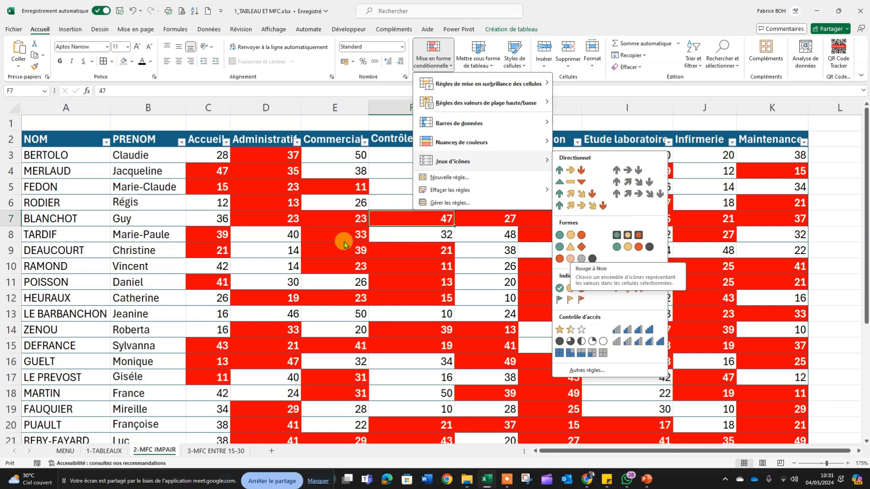
{"action": "left_click", "coordinate": [295, 221]}
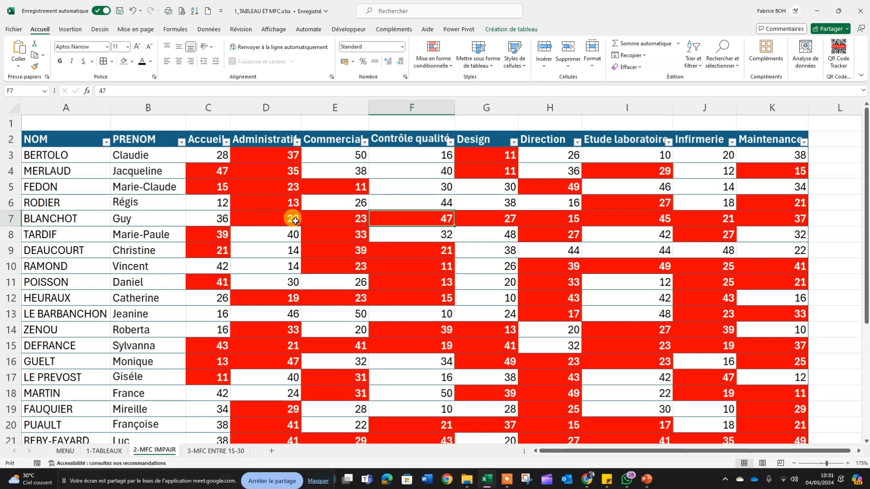
Step: Enter the formula =EST.IMPAIR(C3) in cell E1 to test whether the first Accueil value is odd
{"action": "left_click", "coordinate": [337, 125]}
{"action": "left_click", "coordinate": [281, 201]}
{"action": "left_click", "coordinate": [345, 123]}
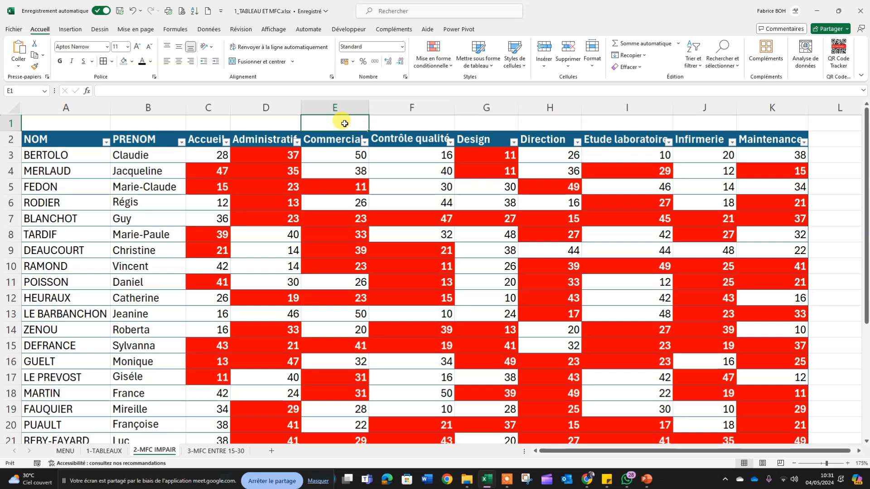
{"action": "type", "text": "=e"}
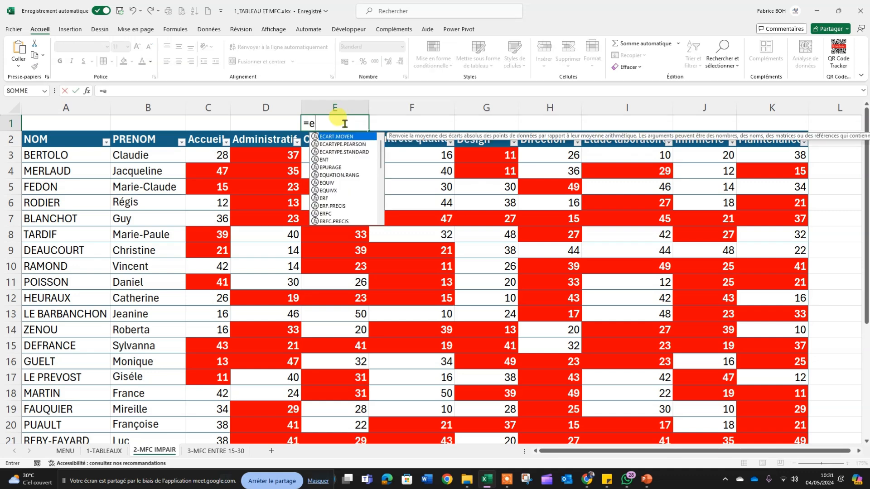
{"action": "key", "text": "BackSpace"}
{"action": "type", "text": "EST"}
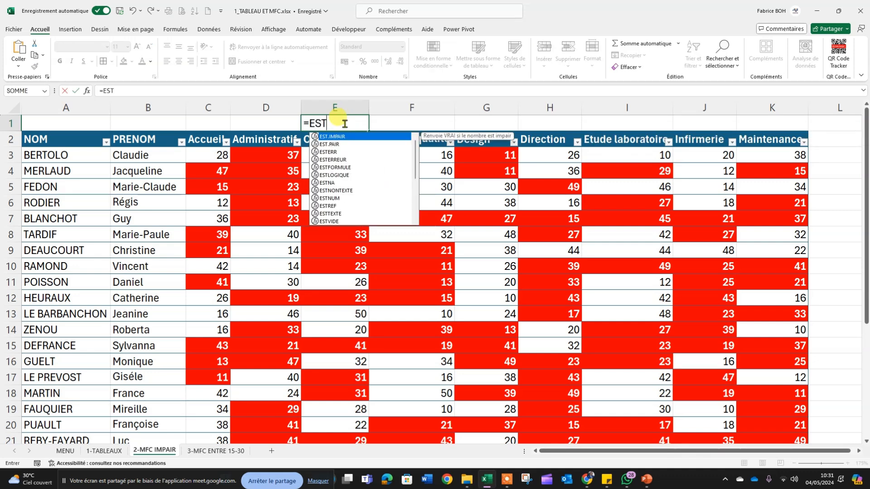
{"action": "type", "text": ";"}
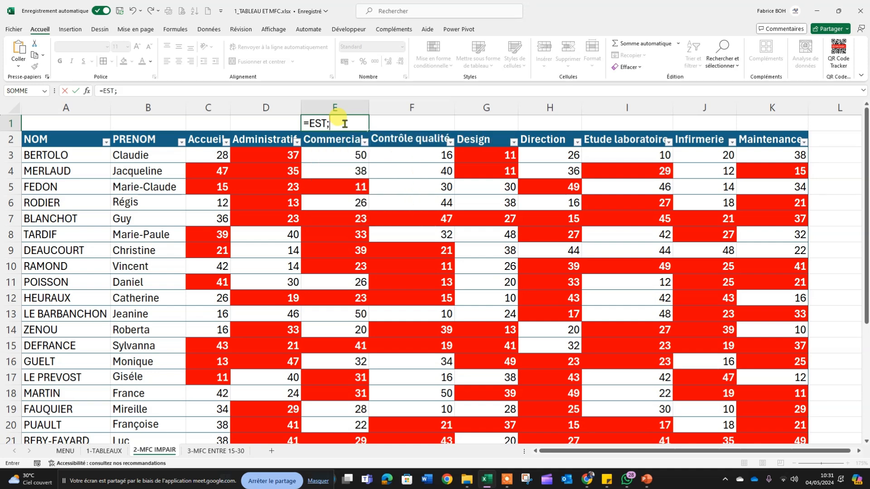
{"action": "key", "text": "BackSpace"}
{"action": "key", "text": "Escape"}
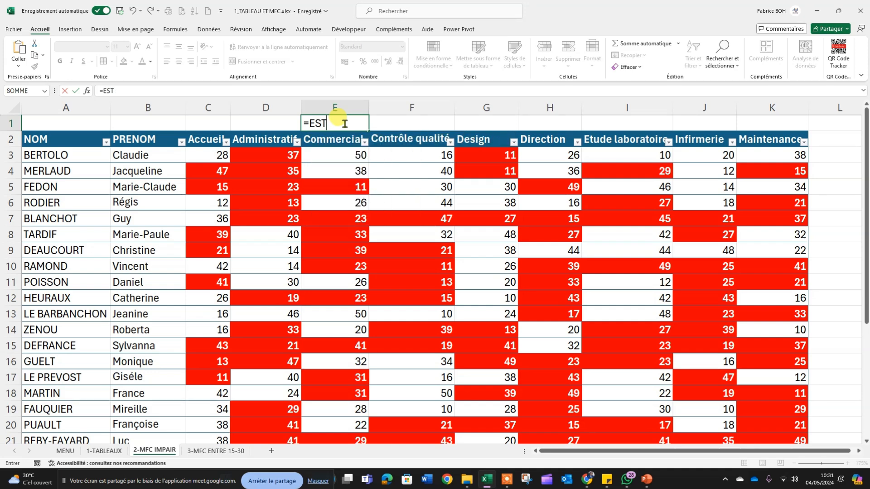
{"action": "type", "text": "."}
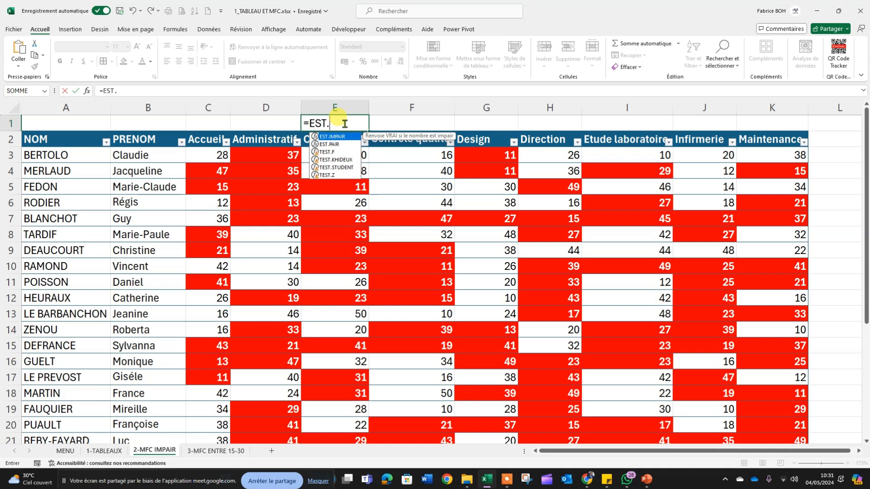
{"action": "key", "text": "Tab"}
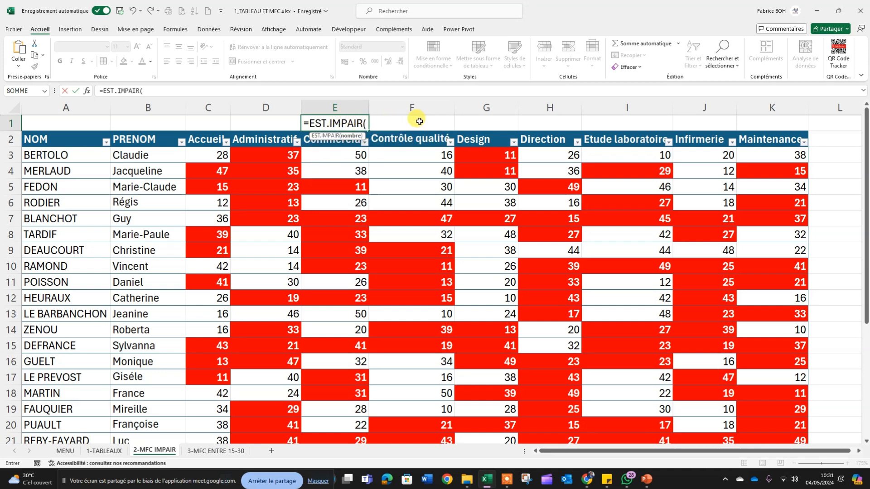
{"action": "left_click", "coordinate": [210, 155]}
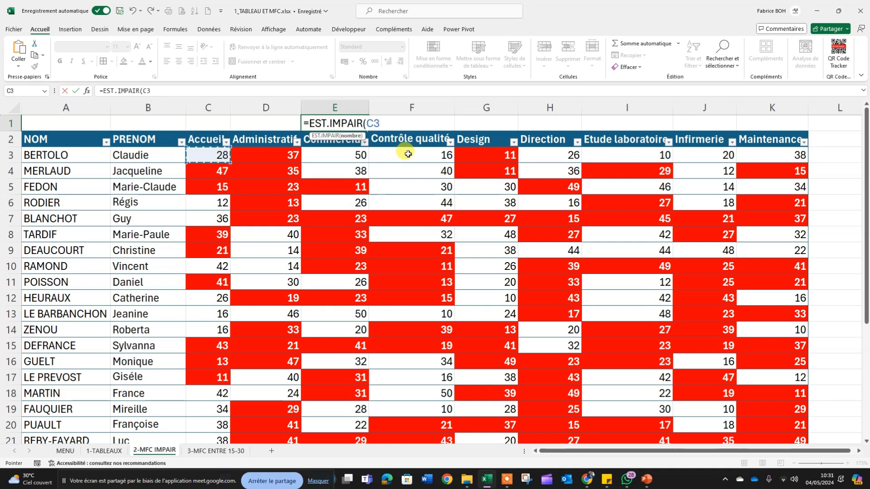
{"action": "left_click", "coordinate": [372, 123]}
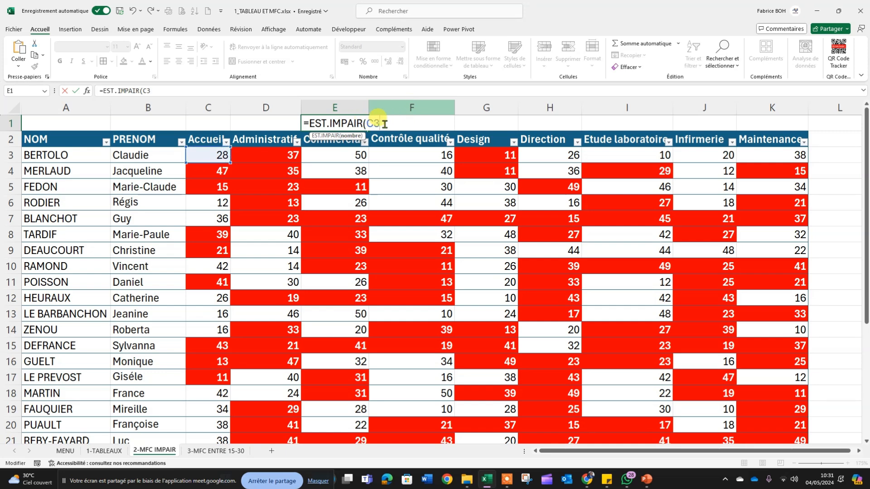
{"action": "type", "text": ")"}
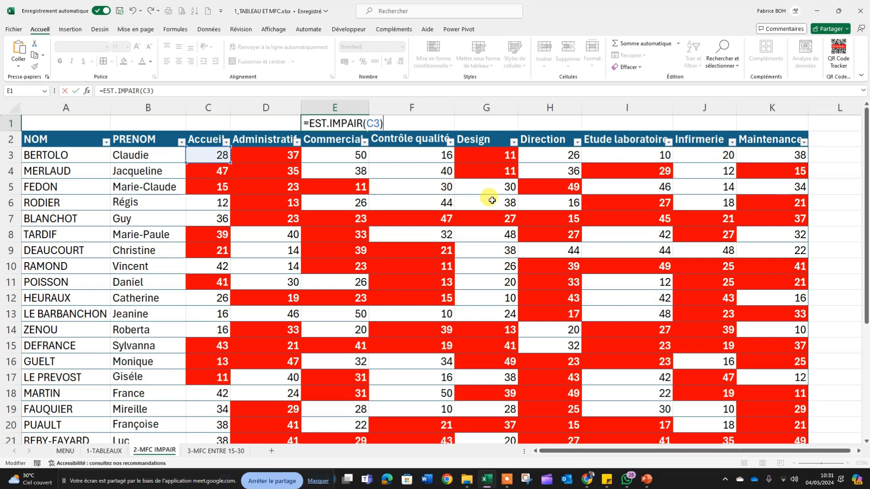
{"action": "key", "text": "ctrl+Return"}
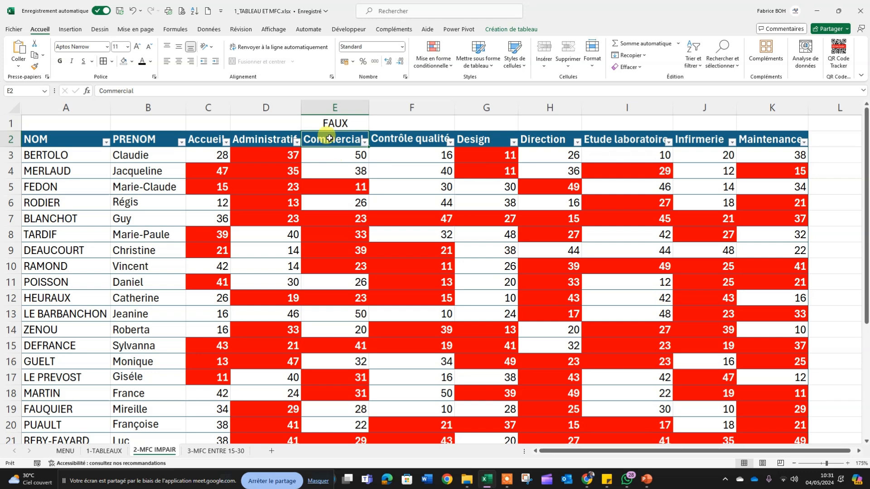
Step: Change the Accueil value in cell C3 to 25 to test the E1 formula with an odd number
{"action": "left_click", "coordinate": [220, 159]}
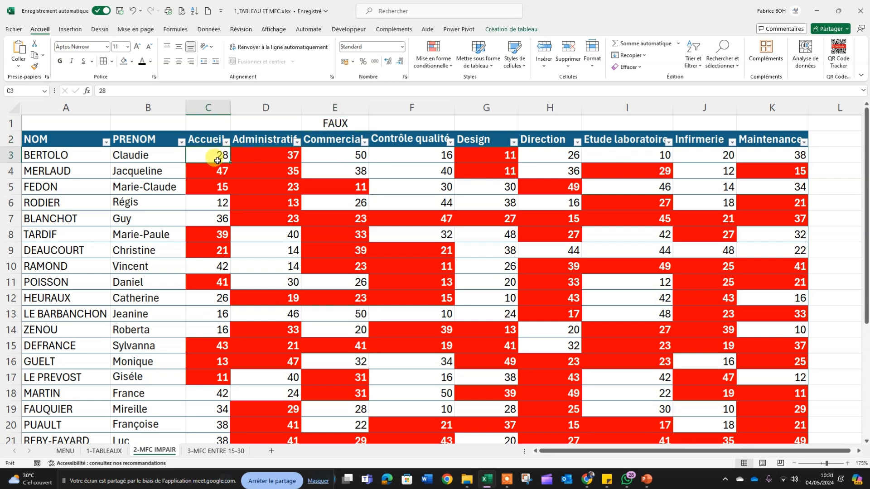
{"action": "left_click", "coordinate": [336, 123]}
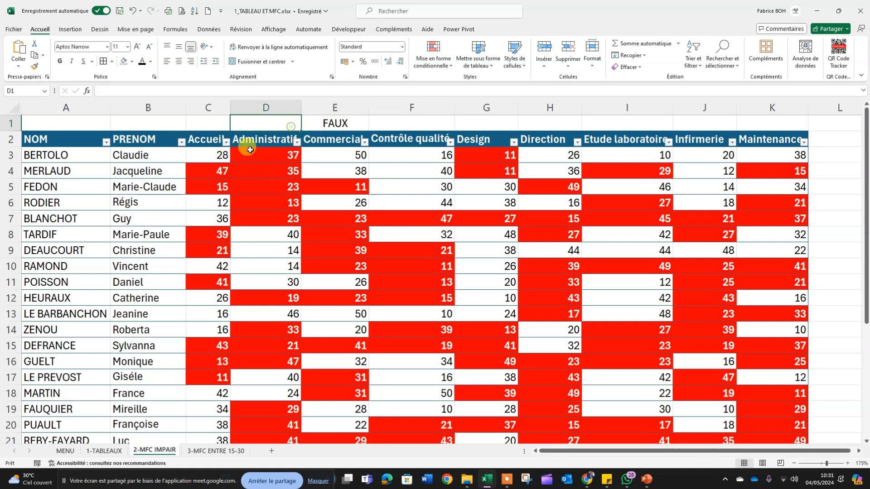
{"action": "left_click", "coordinate": [228, 155]}
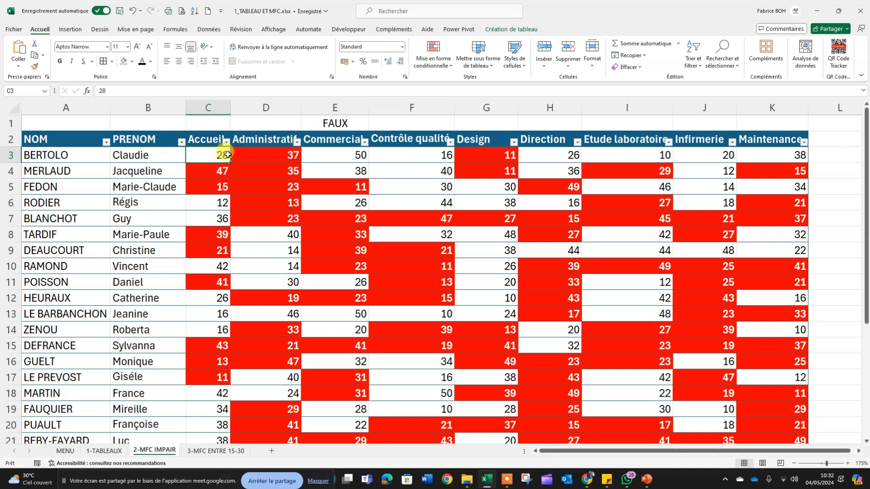
{"action": "type", "text": "25"}
{"action": "left_click", "coordinate": [264, 171]}
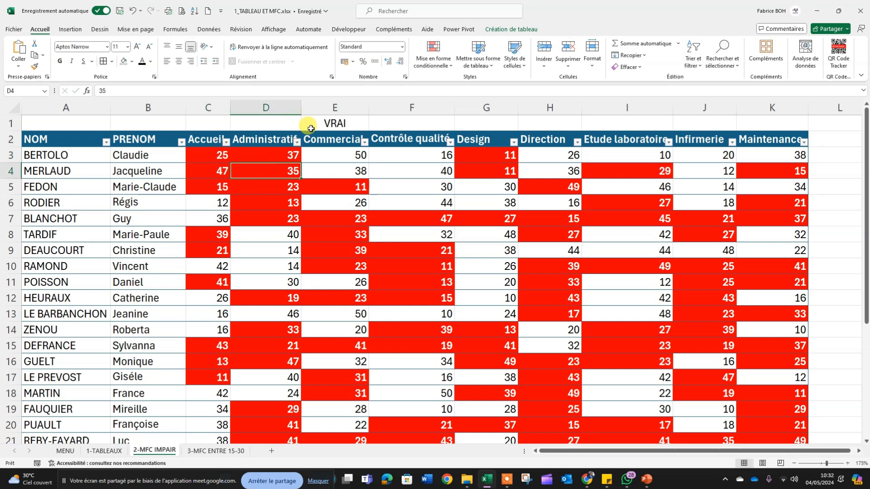
Step: Examine the formula in cell E1 and its reference to C3, leaving the formula as it is
{"action": "left_click", "coordinate": [339, 124]}
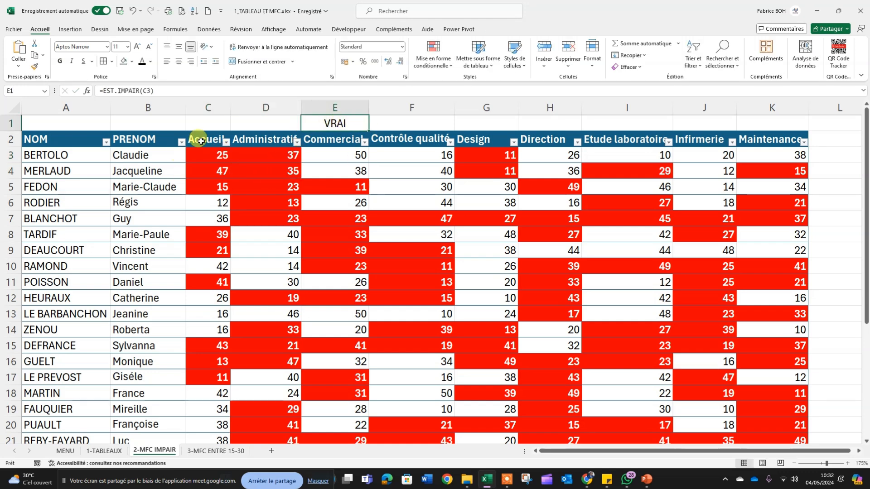
{"action": "double_click", "coordinate": [312, 123]}
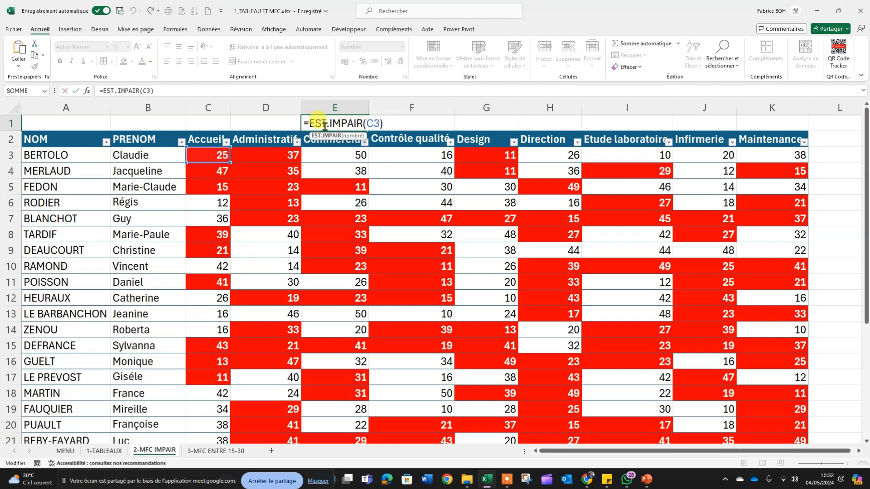
{"action": "left_click_drag", "start_coordinate": [370, 124], "coordinate": [389, 123]}
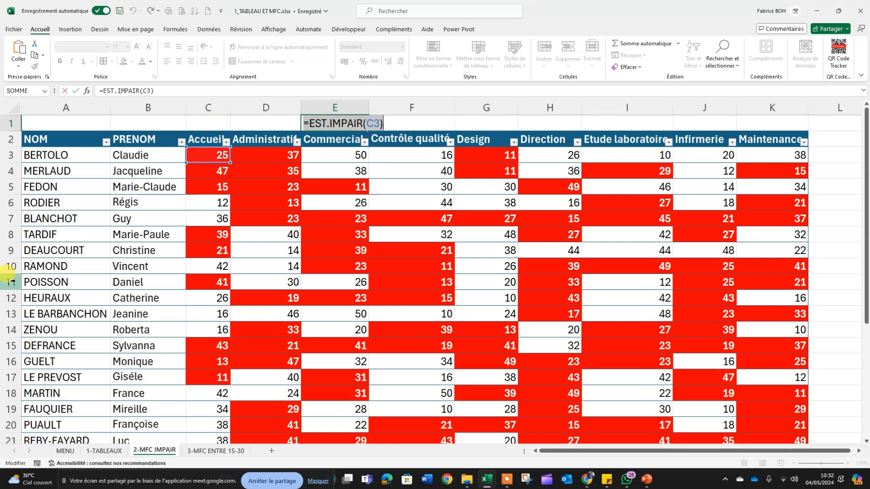
{"action": "key", "text": "Escape"}
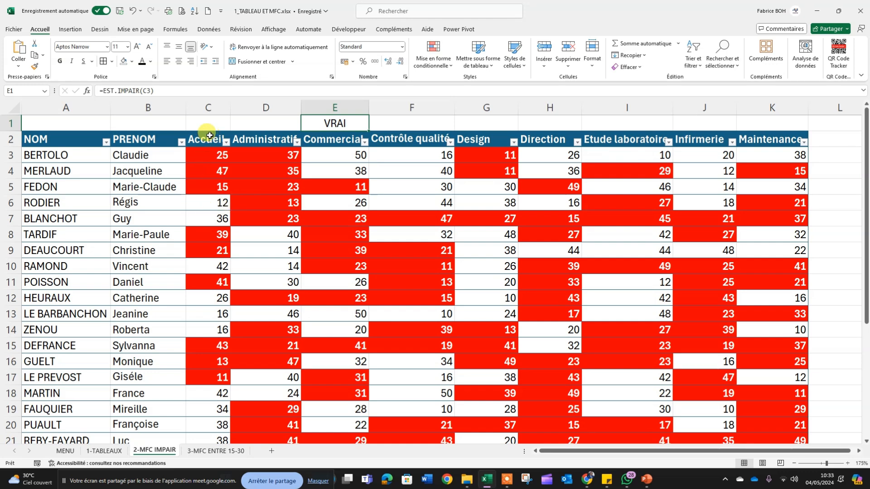
Step: Try out selections of the table's numeric values starting from C3, across to the Maintenance column and down the Accueil column
{"action": "left_click_drag", "start_coordinate": [205, 132], "coordinate": [776, 163]}
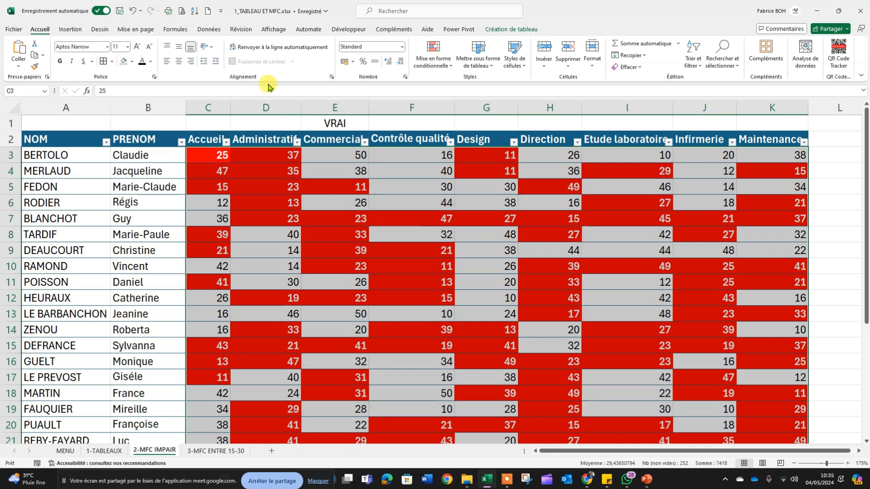
{"action": "left_click_drag", "start_coordinate": [220, 155], "coordinate": [189, 300]}
{"action": "left_click_drag", "start_coordinate": [203, 155], "coordinate": [781, 405]}
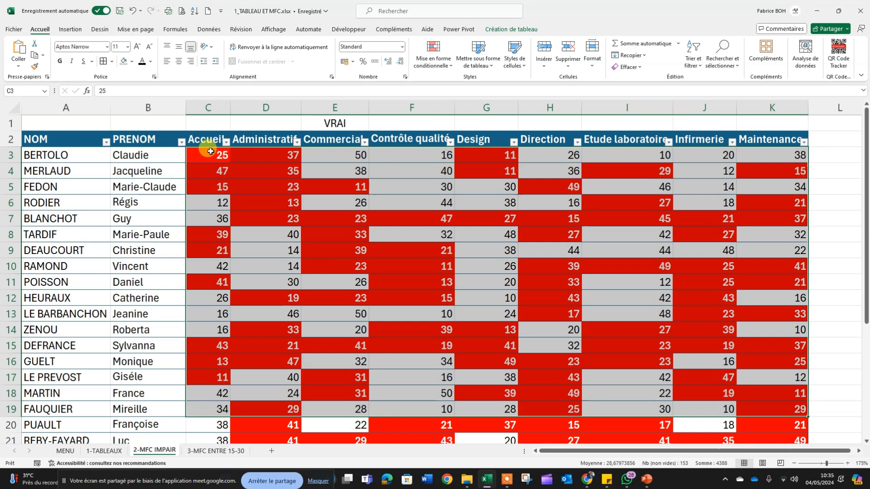
{"action": "left_click", "coordinate": [239, 151]}
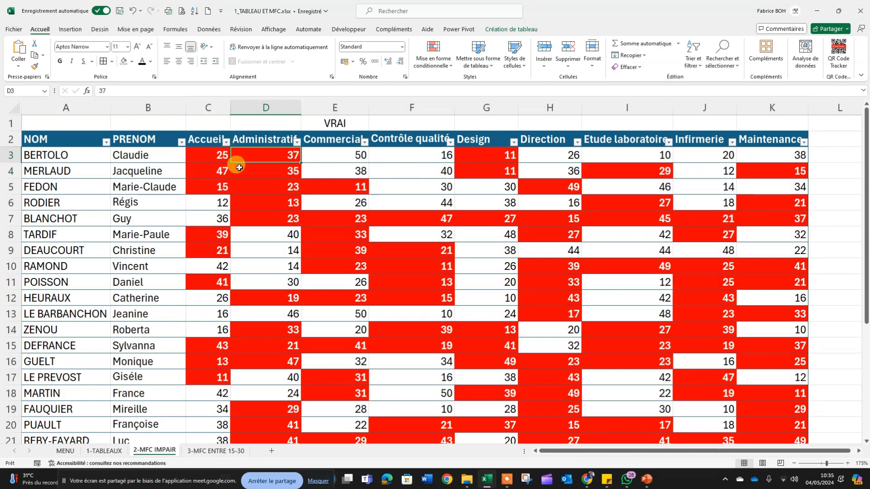
{"action": "left_click", "coordinate": [211, 156]}
{"action": "left_click_drag", "start_coordinate": [212, 155], "coordinate": [194, 417]}
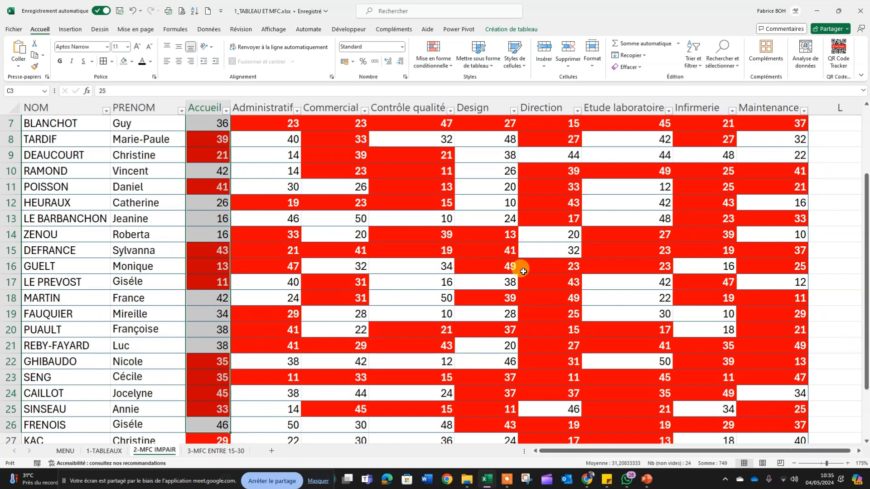
{"action": "scroll", "coordinate": [421, 207], "scroll_direction": "up", "scroll_amount": 2}
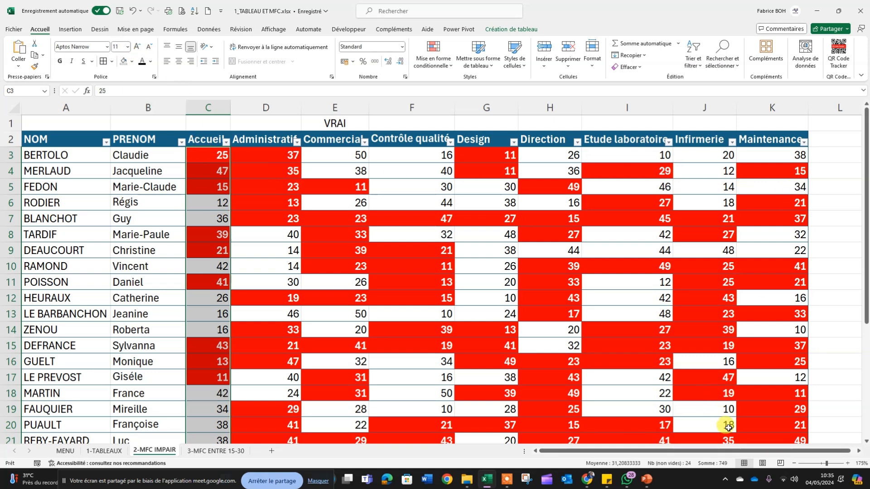
Step: Enter sample numbers outside the table in column M: 5424554 in M3, 5 in M4, 535 in M5 and 35 in M7
{"action": "scroll", "coordinate": [856, 247], "scroll_direction": "right", "scroll_amount": 1}
{"action": "left_click", "coordinate": [843, 154]}
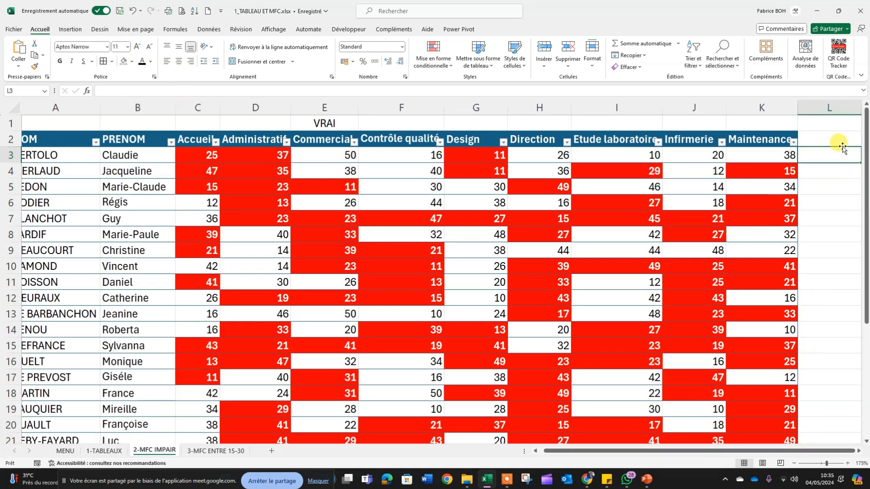
{"action": "left_click", "coordinate": [832, 218]}
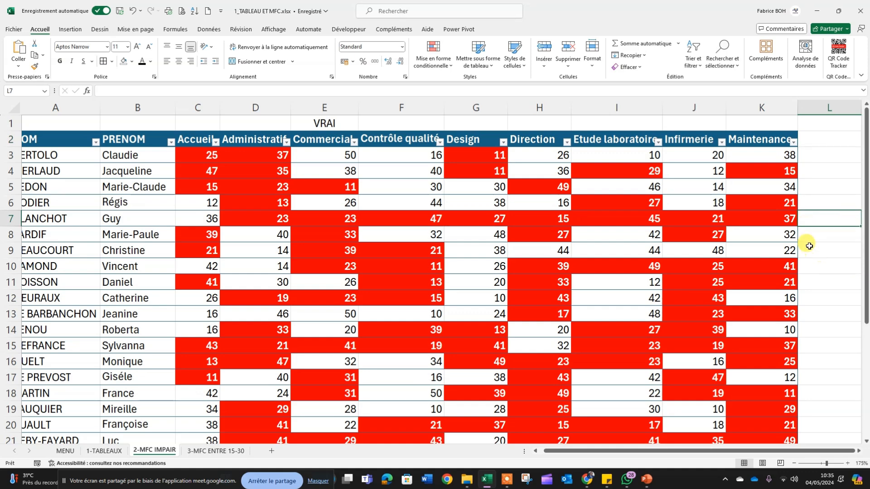
{"action": "scroll", "coordinate": [800, 240], "scroll_direction": "right", "scroll_amount": 2}
{"action": "left_click", "coordinate": [730, 155]}
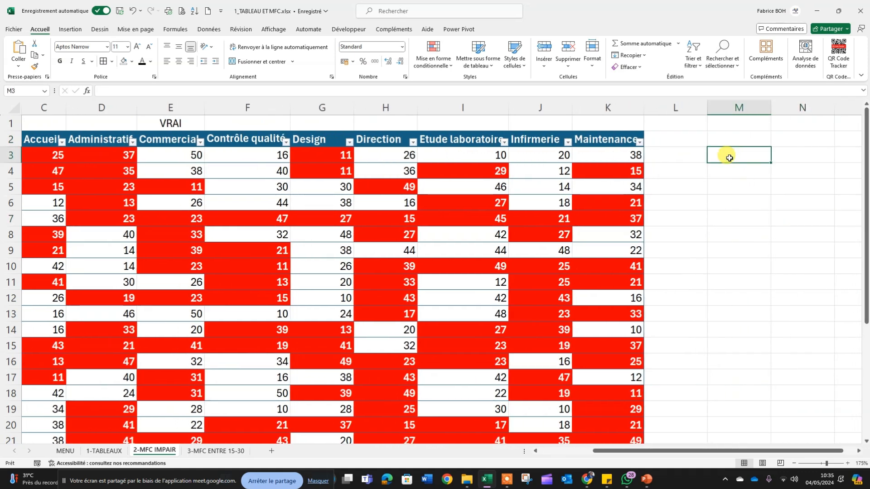
{"action": "type", "text": "542455"}
{"action": "left_click", "coordinate": [724, 181]}
{"action": "type", "text": "535"}
{"action": "left_click", "coordinate": [739, 170]}
{"action": "type", "text": "5"}
{"action": "left_click", "coordinate": [747, 220]}
{"action": "type", "text": "35"}
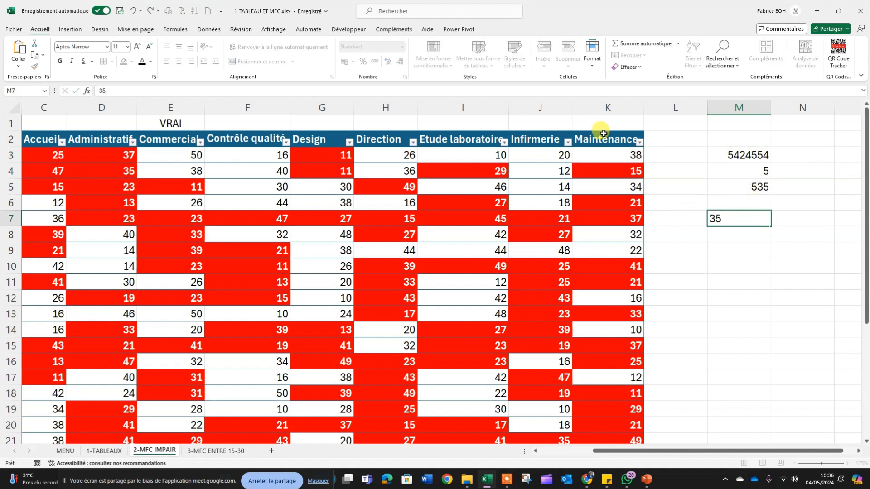
Step: Copy the Maintenance column's values and paste only their formatting from cell M2 down over the sample numbers in column M
{"action": "left_click", "coordinate": [604, 131]}
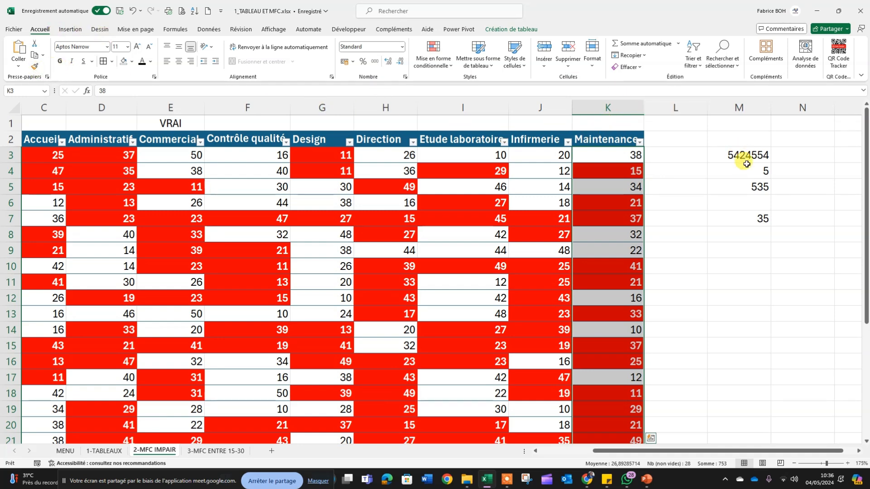
{"action": "left_click", "coordinate": [738, 137]}
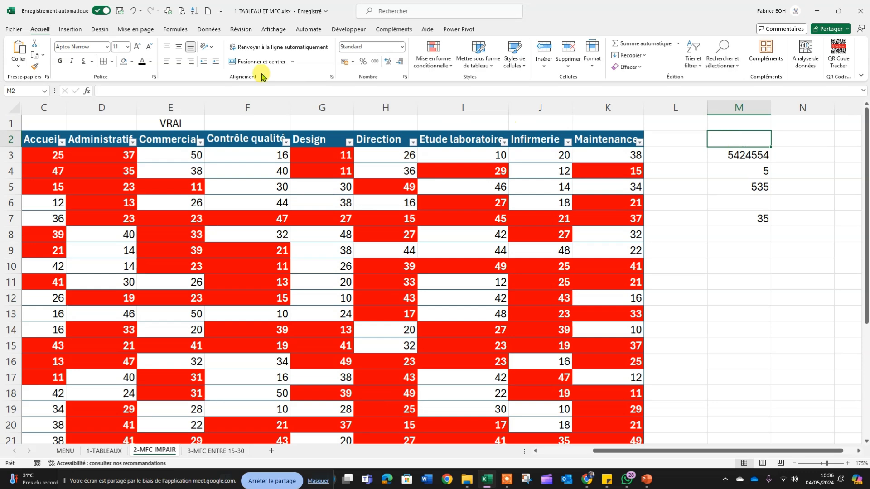
{"action": "left_click", "coordinate": [601, 131]}
{"action": "key", "text": "ctrl+c"}
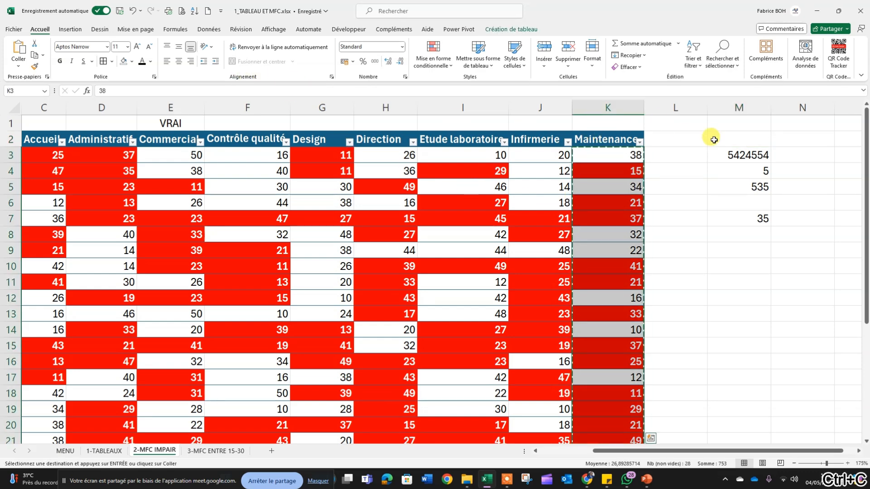
{"action": "left_click", "coordinate": [719, 137]}
{"action": "right_click", "coordinate": [723, 138]}
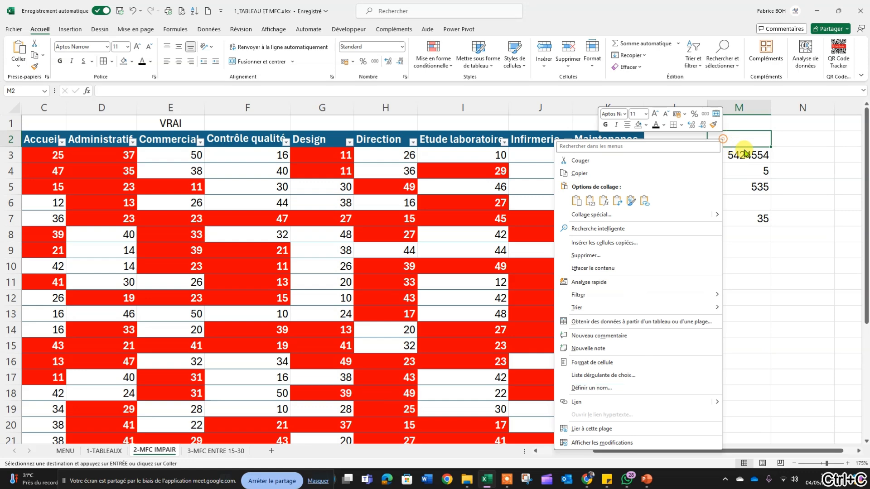
{"action": "left_click", "coordinate": [631, 202]}
{"action": "left_click", "coordinate": [759, 281]}
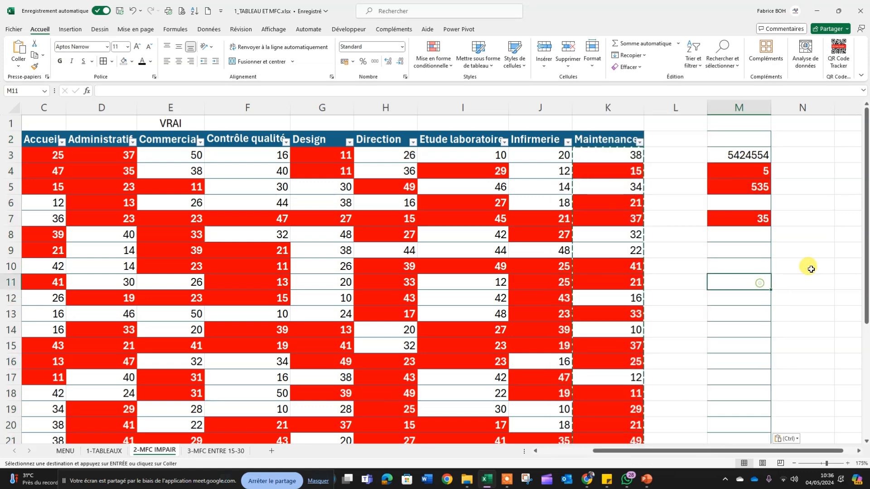
{"action": "left_click", "coordinate": [811, 269]}
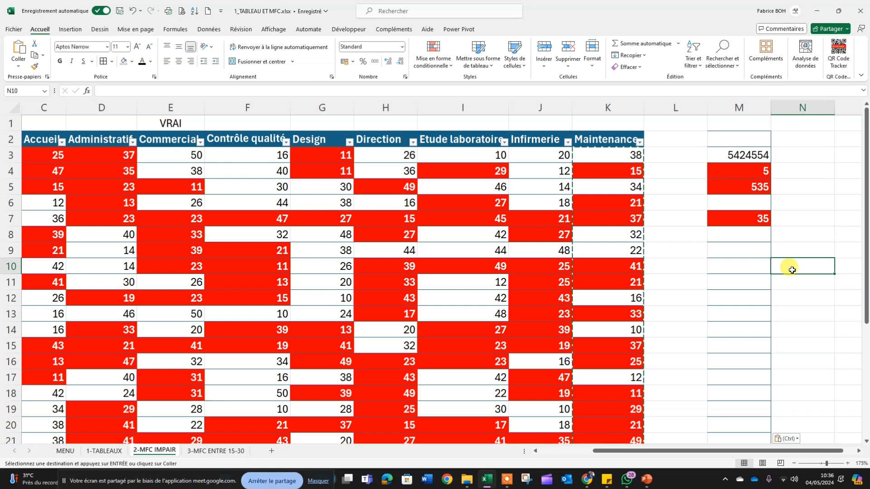
Step: Review the formatting of the sample numbers in column M and the formatting-only paste option for M2, without pasting anything
{"action": "left_click_drag", "start_coordinate": [751, 171], "coordinate": [750, 218]}
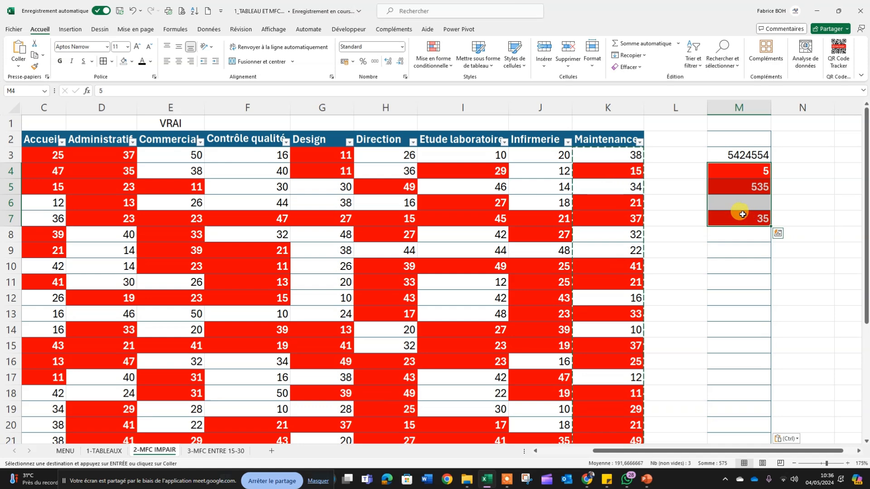
{"action": "right_click", "coordinate": [734, 141]}
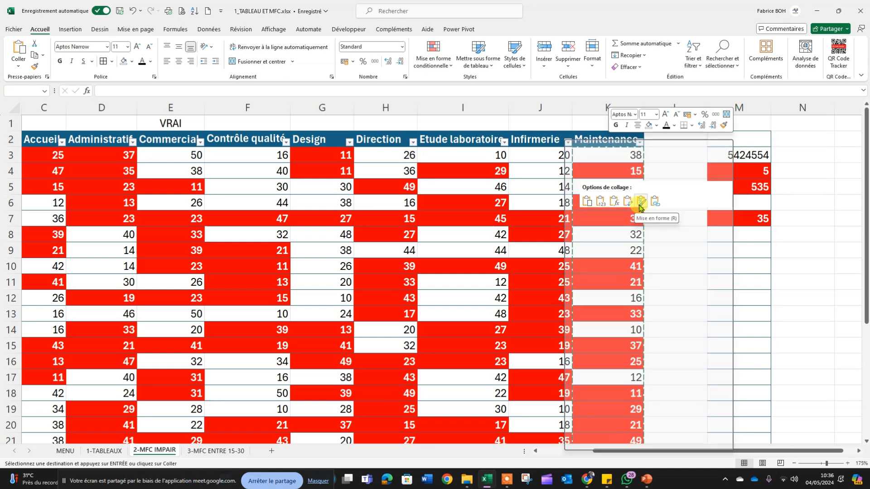
{"action": "left_click", "coordinate": [855, 182]}
{"action": "left_click_drag", "start_coordinate": [737, 159], "coordinate": [746, 247]}
{"action": "left_click", "coordinate": [689, 249]}
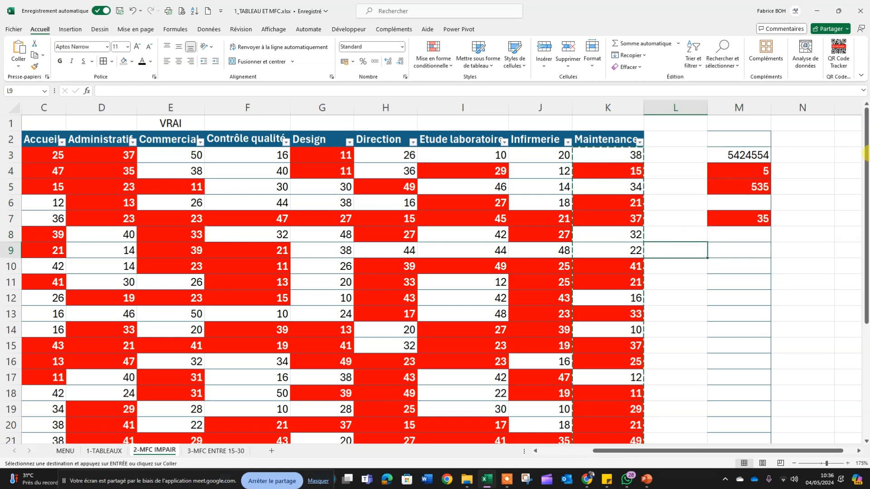
Step: Clear the sample numbers from the whole of column M
{"action": "left_click", "coordinate": [739, 108]}
{"action": "right_click", "coordinate": [740, 108]}
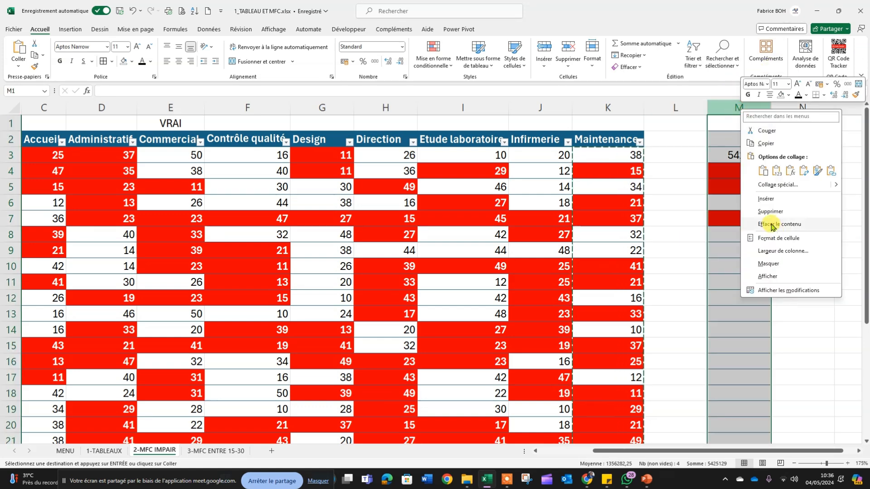
{"action": "left_click", "coordinate": [771, 226]}
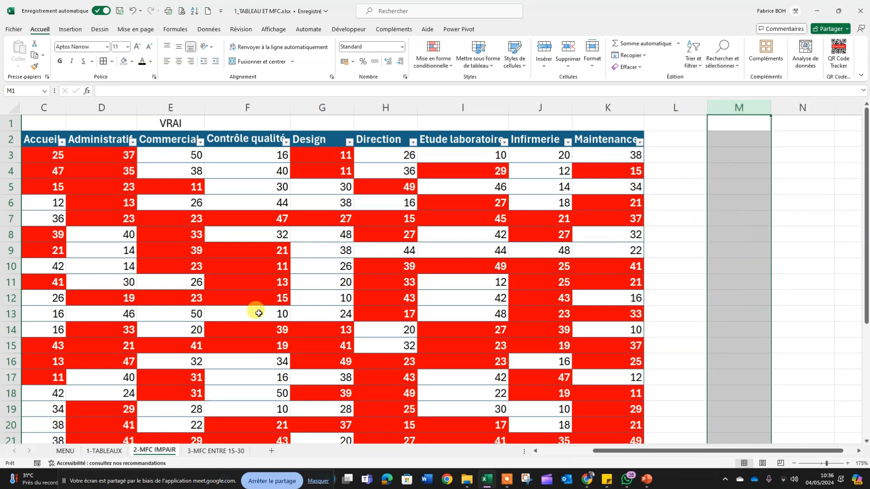
Step: Switch to the 3-MFC ENTRE 15-30 sheet and try out selecting its numeric values from C3 down to the end of the Maintenance column
{"action": "left_click", "coordinate": [230, 451]}
{"action": "left_click", "coordinate": [311, 340]}
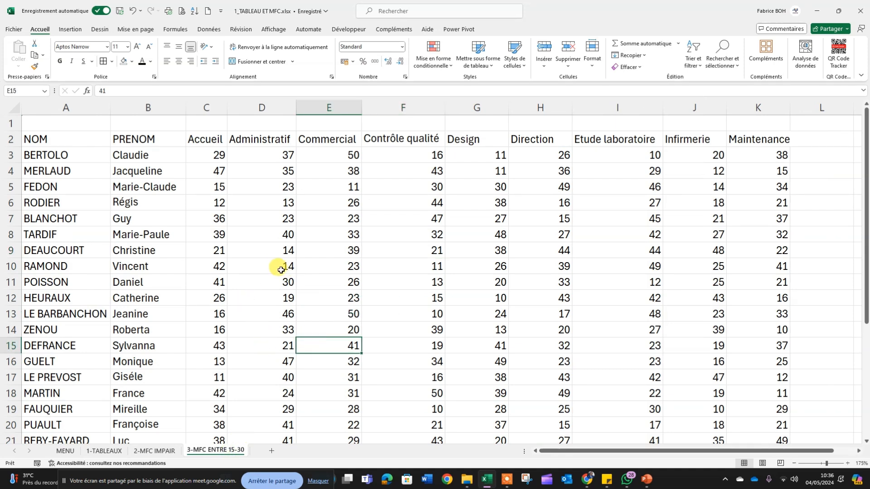
{"action": "left_click", "coordinate": [206, 157]}
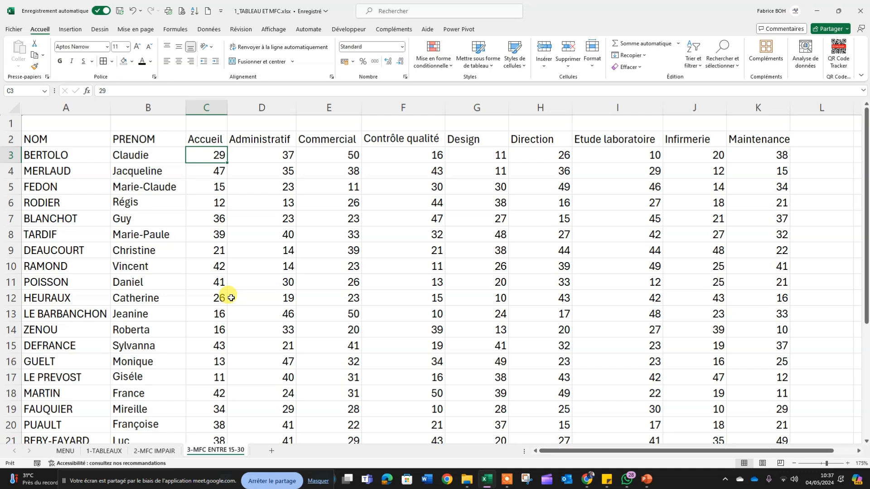
{"action": "left_click_drag", "start_coordinate": [208, 155], "coordinate": [755, 195]}
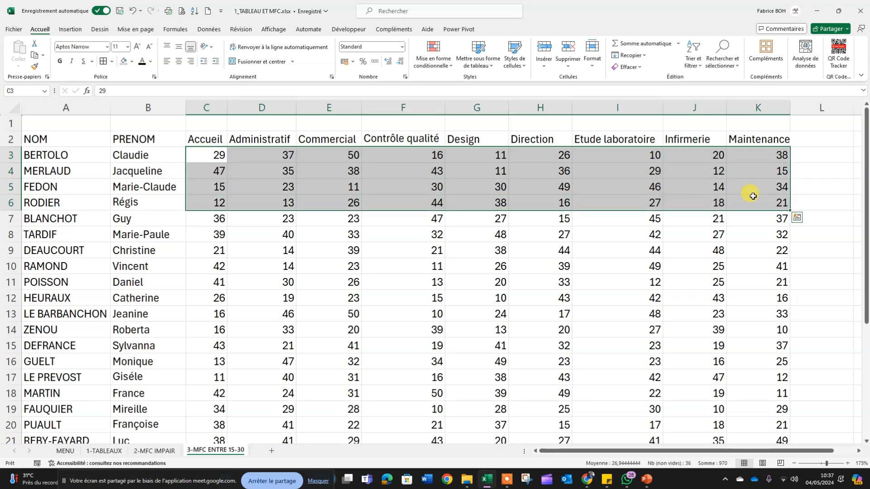
{"action": "key", "text": "ctrl+shift+Down"}
{"action": "scroll", "coordinate": [762, 188], "scroll_direction": "up", "scroll_amount": 4}
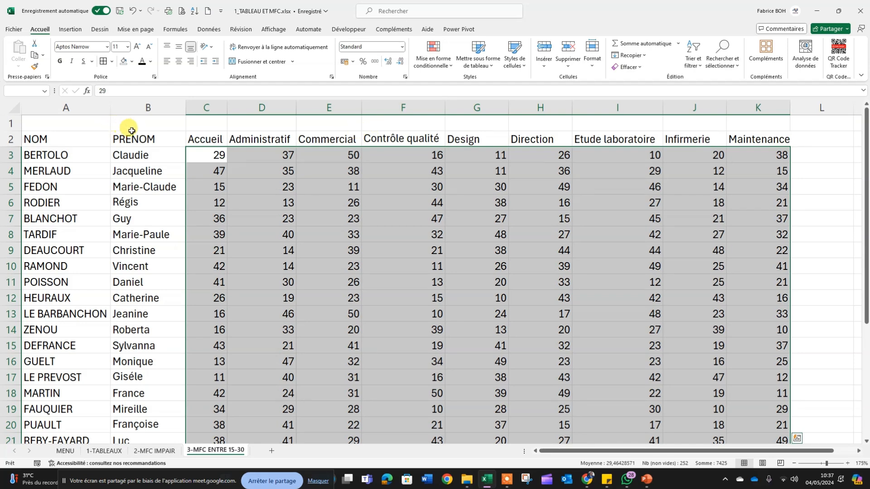
{"action": "left_click_drag", "start_coordinate": [241, 202], "coordinate": [211, 203]}
Step: Format the range A2:K30 as a table with headers in a dark blue style, and select its numeric values from Accueil to Maintenance
{"action": "left_click", "coordinate": [161, 171]}
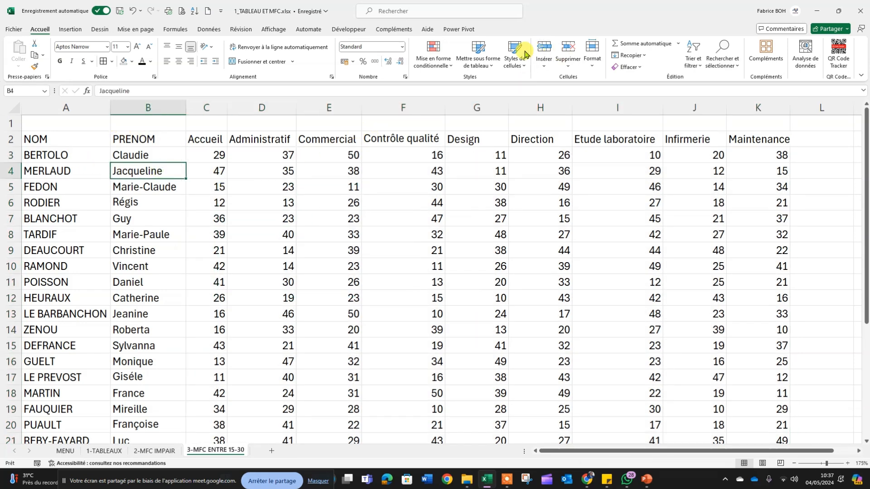
{"action": "left_click", "coordinate": [477, 53]}
{"action": "left_click", "coordinate": [504, 139]}
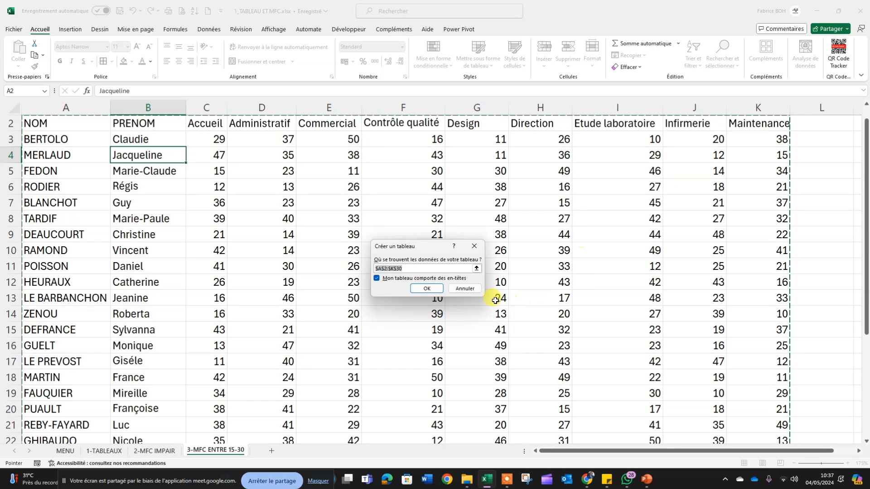
{"action": "left_click", "coordinate": [425, 289]}
{"action": "left_click_drag", "start_coordinate": [213, 132], "coordinate": [756, 182]}
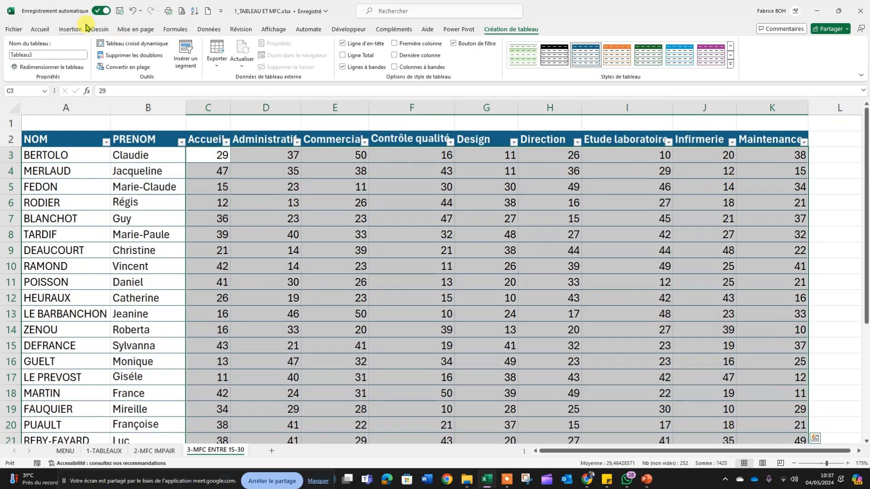
{"action": "left_click", "coordinate": [46, 29]}
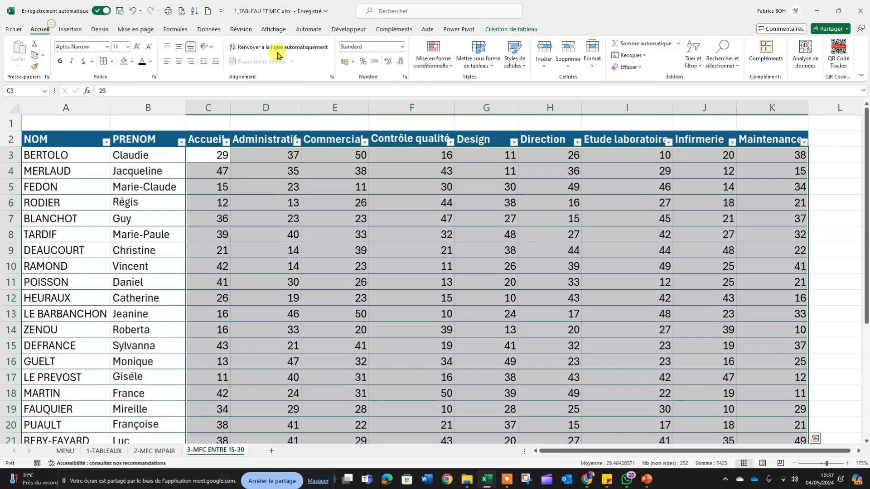
{"action": "left_click", "coordinate": [433, 56]}
{"action": "mouse_move", "coordinate": [482, 89]}
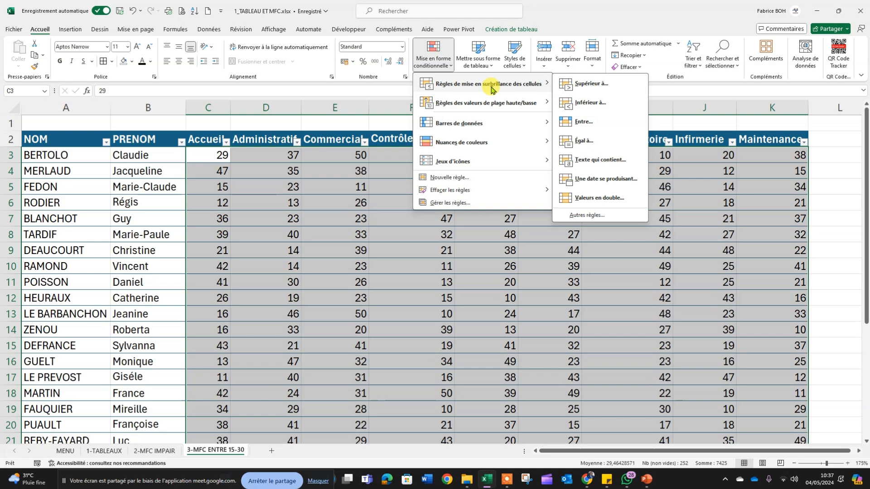
{"action": "left_click", "coordinate": [584, 144]}
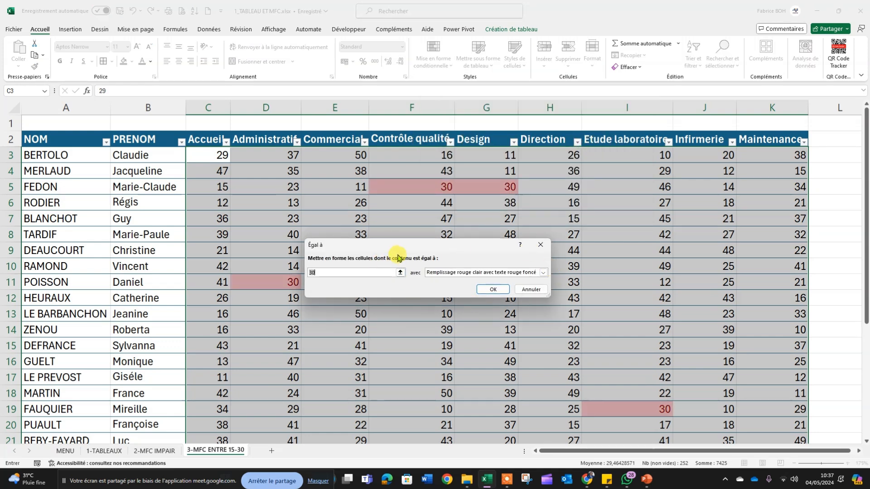
{"action": "left_click_drag", "start_coordinate": [372, 236], "coordinate": [449, 250]}
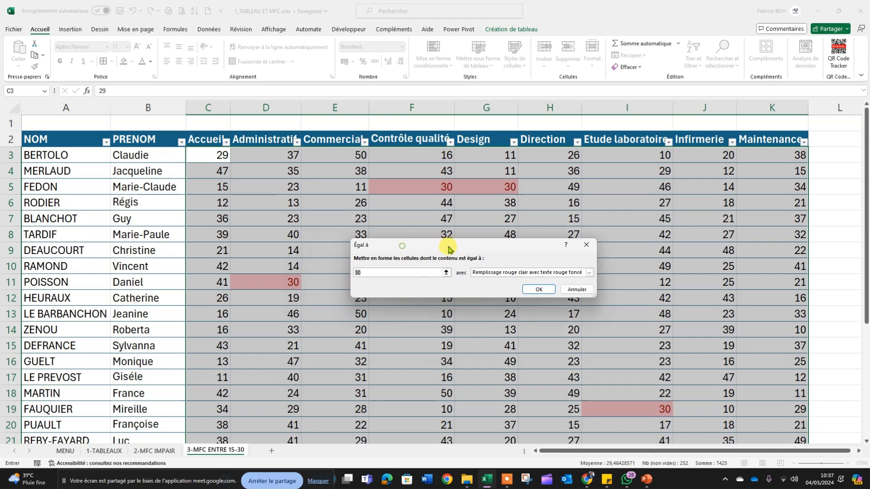
{"action": "left_click", "coordinate": [586, 247]}
Step: Highlight the selected values between 15 and 30 with a conditional formatting rule using green fill with dark green text, and review the table
{"action": "left_click", "coordinate": [441, 63]}
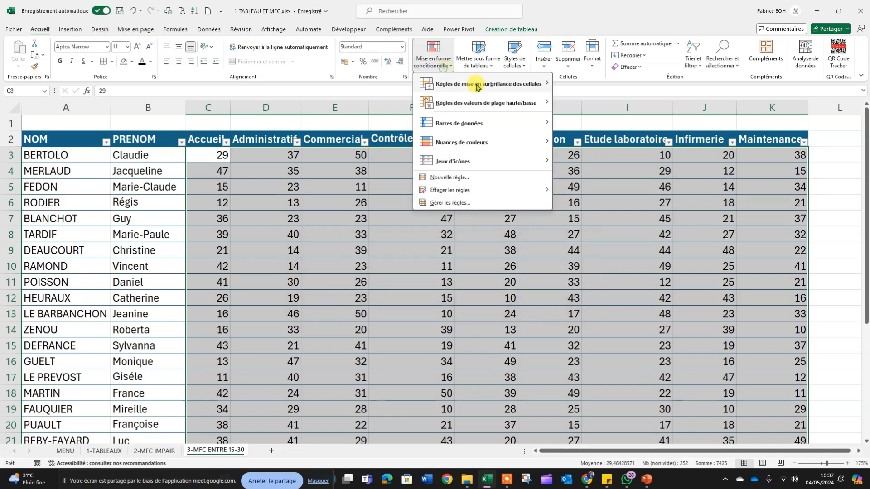
{"action": "mouse_move", "coordinate": [539, 86]}
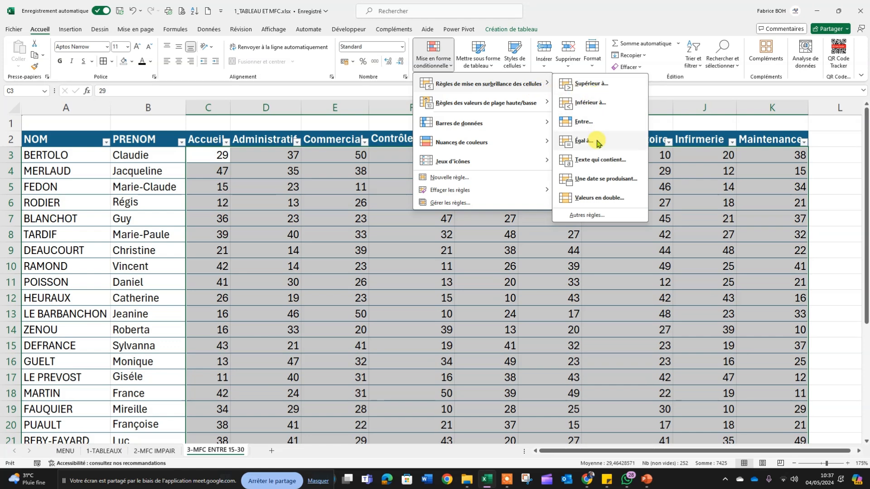
{"action": "left_click", "coordinate": [585, 122]}
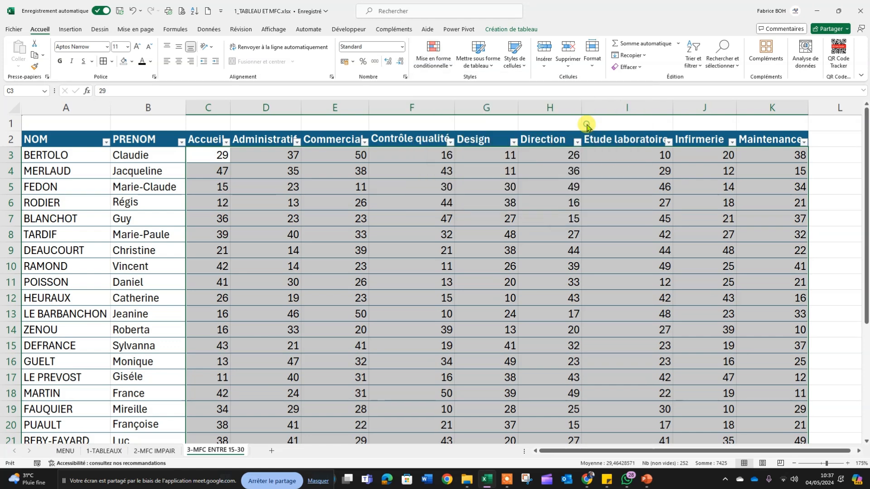
{"action": "type", "text": "15"}
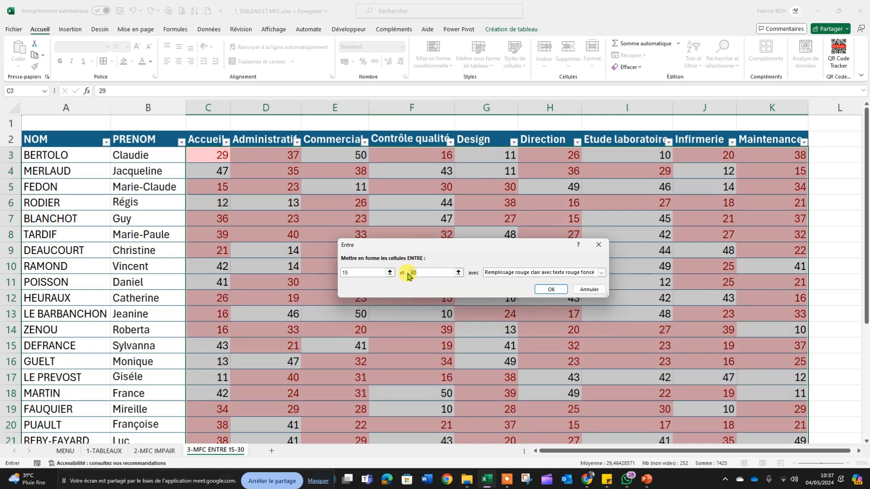
{"action": "type", "text": "30"}
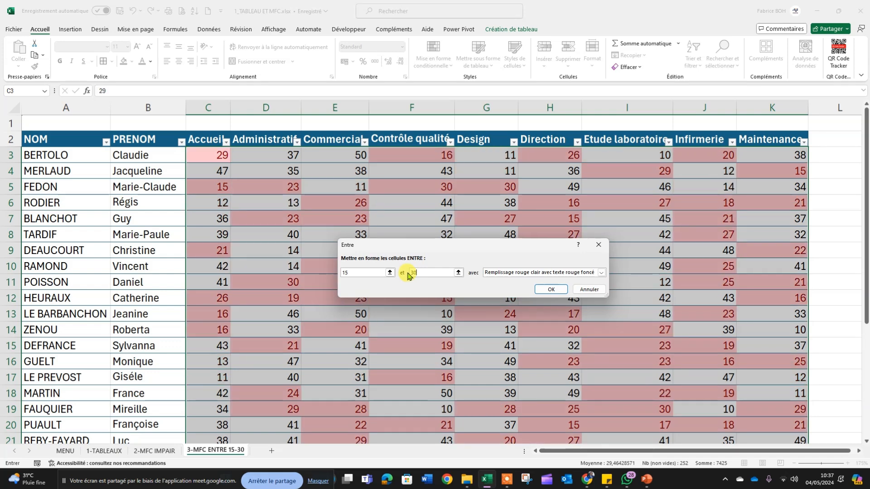
{"action": "left_click", "coordinate": [601, 273]}
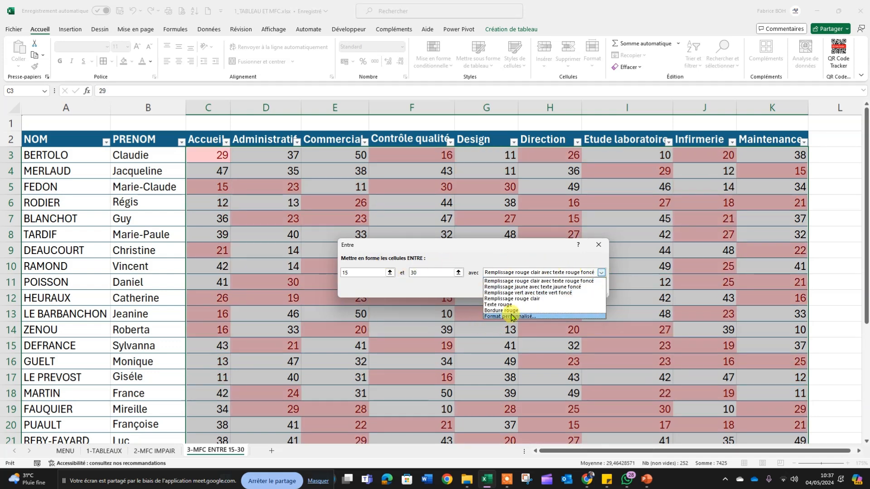
{"action": "left_click", "coordinate": [528, 292]}
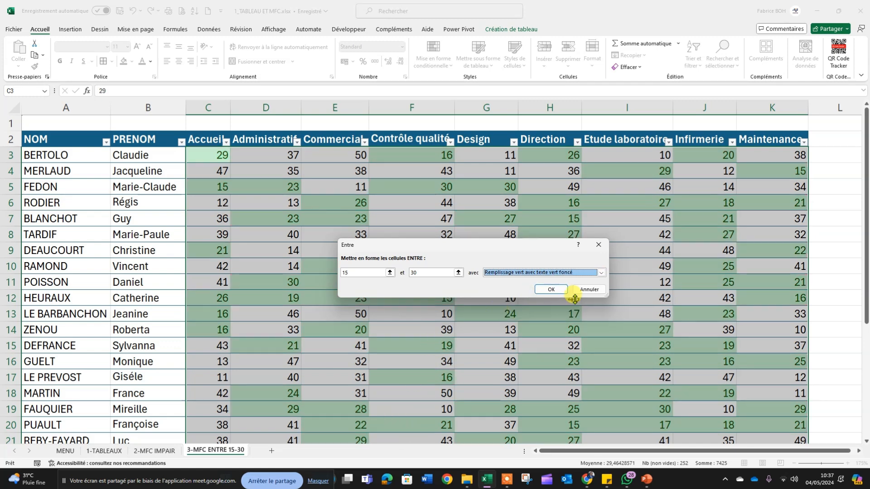
{"action": "left_click", "coordinate": [550, 290]}
{"action": "left_click", "coordinate": [412, 346]}
{"action": "scroll", "coordinate": [502, 313], "scroll_direction": "down", "scroll_amount": 1}
{"action": "scroll", "coordinate": [502, 312], "scroll_direction": "up", "scroll_amount": 1}
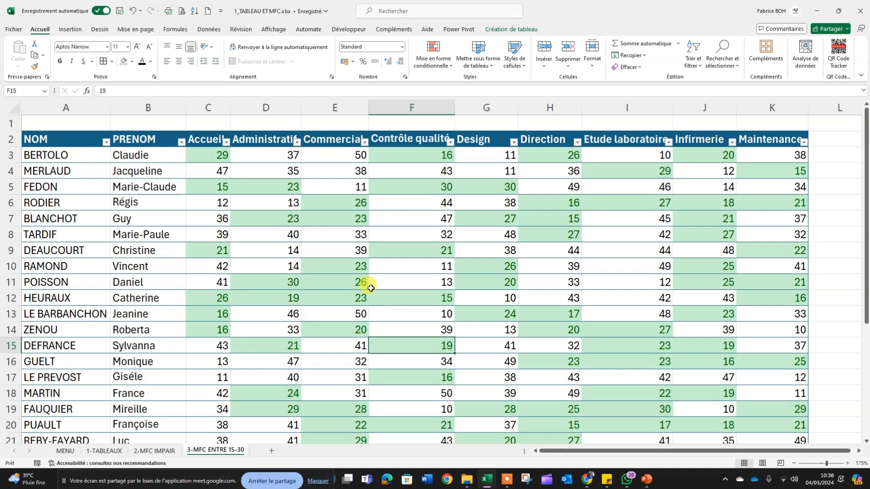
{"action": "scroll", "coordinate": [536, 302], "scroll_direction": "down", "scroll_amount": 6}
{"action": "scroll", "coordinate": [534, 303], "scroll_direction": "up", "scroll_amount": 6}
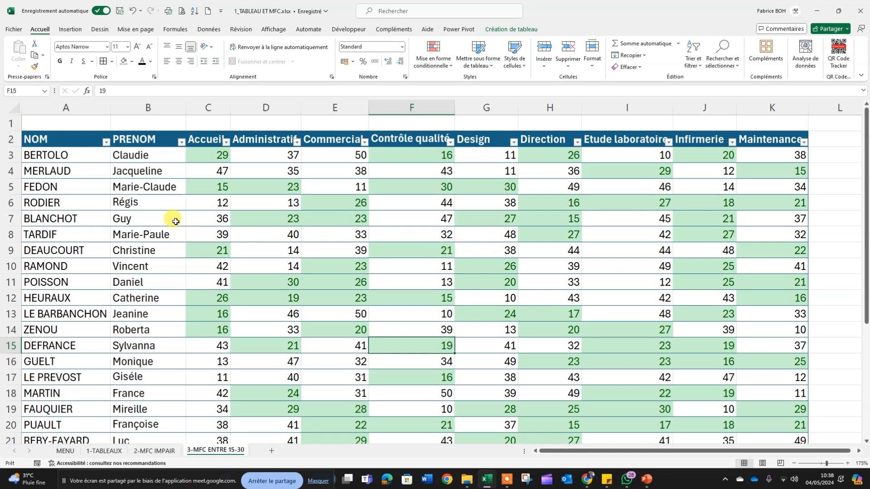
Step: Test the 15-to-30 highlighting rule by entering 29 and then 0 in cell C7 of the Accueil column, and review the table
{"action": "left_click", "coordinate": [198, 219]}
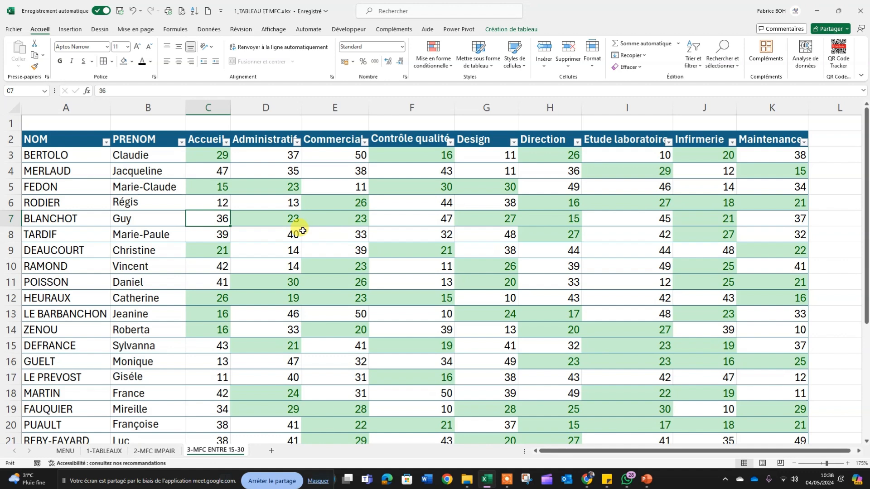
{"action": "type", "text": "29"}
{"action": "left_click", "coordinate": [285, 237]}
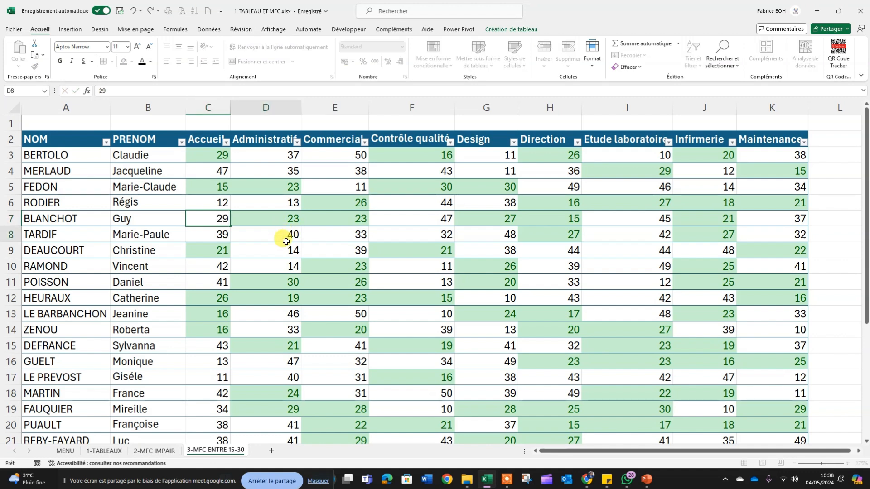
{"action": "left_click", "coordinate": [212, 219]}
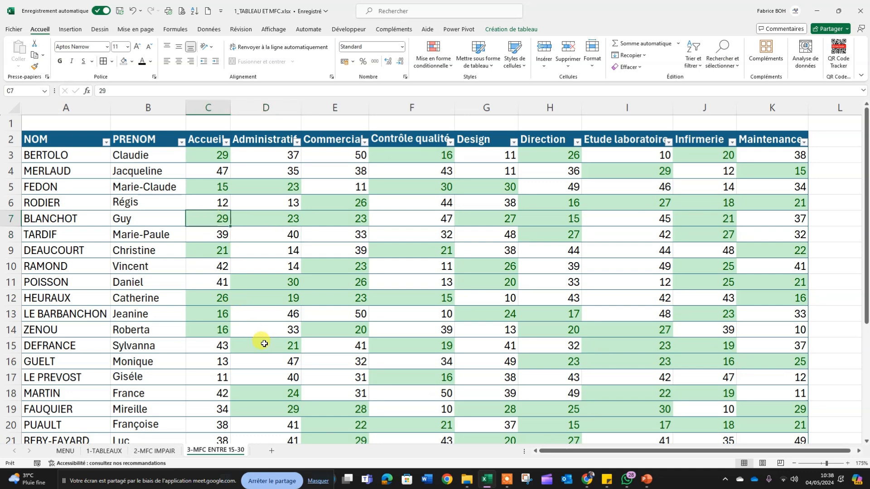
{"action": "type", "text": "0"}
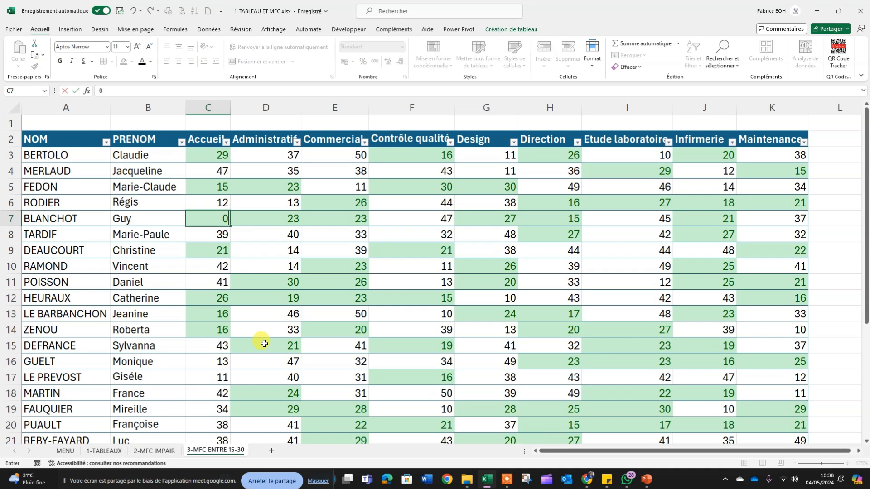
{"action": "left_click", "coordinate": [349, 295]}
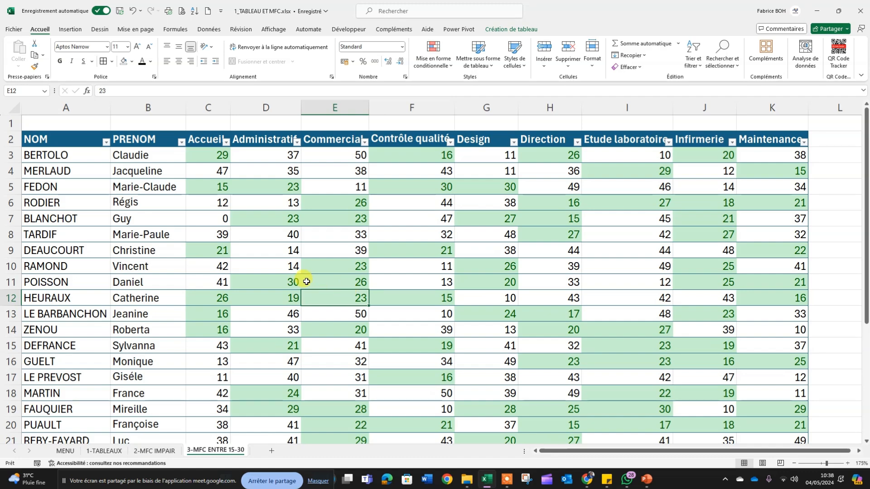
{"action": "scroll", "coordinate": [304, 285], "scroll_direction": "down", "scroll_amount": 4}
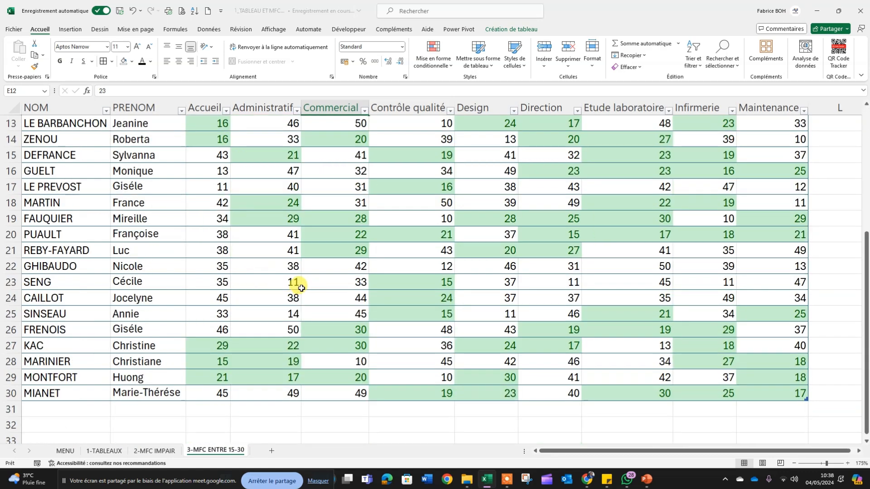
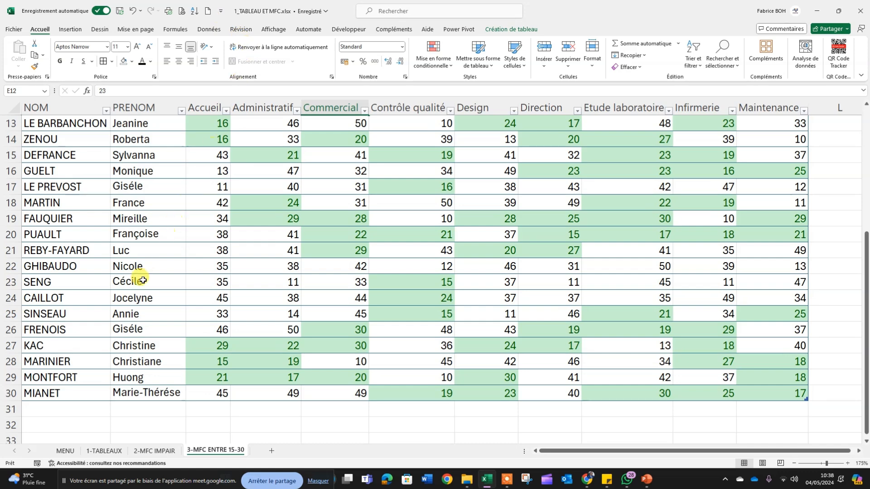
Step: Return to the MENU sheet to check the agenda, and open the workbook 2_DASHBOARD.xlsx from the webinar folder
{"action": "left_click", "coordinate": [65, 451]}
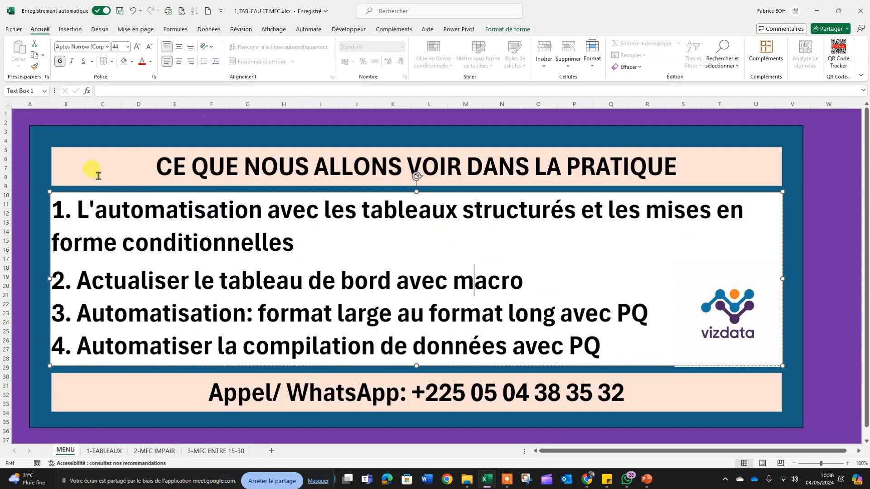
{"action": "left_click", "coordinate": [325, 248]}
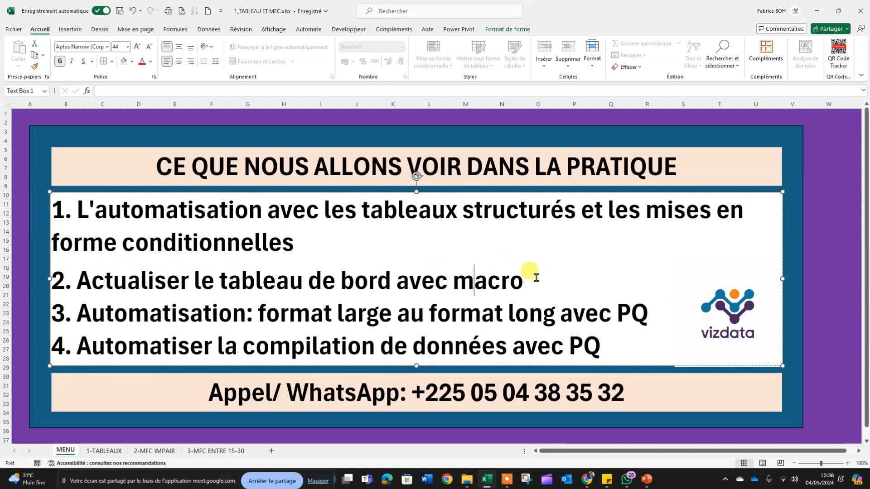
{"action": "left_click", "coordinate": [821, 10]}
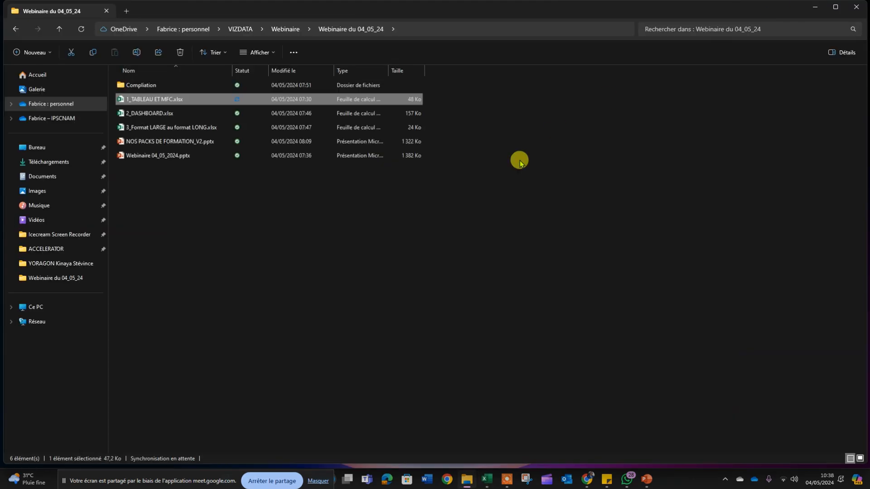
{"action": "double_click", "coordinate": [144, 119]}
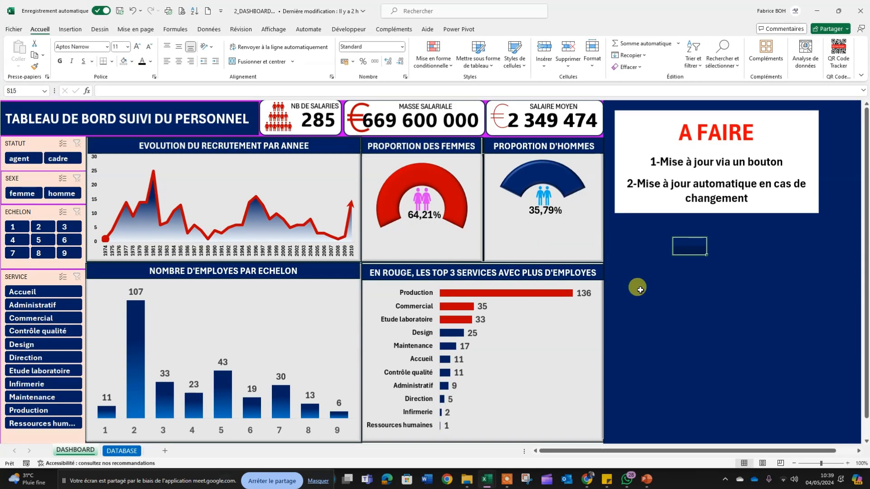
{"action": "left_click", "coordinate": [644, 289]}
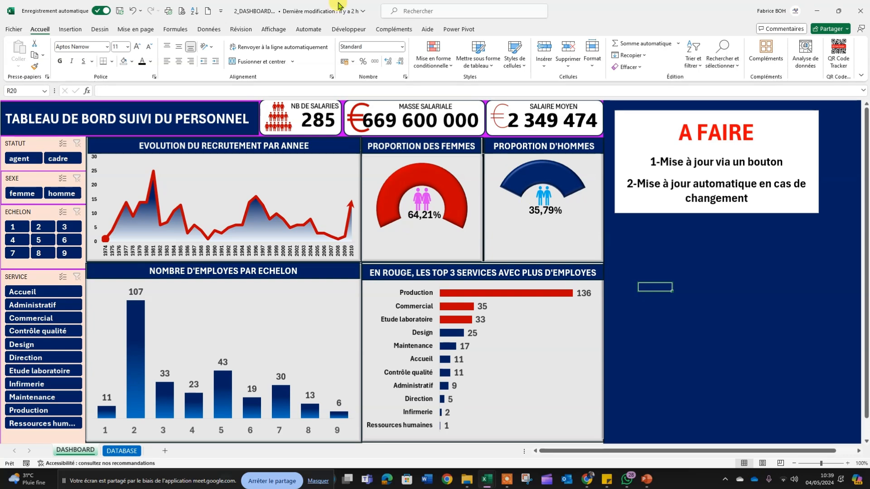
{"action": "scroll", "coordinate": [370, 170], "scroll_direction": "down", "scroll_amount": 2}
{"action": "scroll", "coordinate": [369, 171], "scroll_direction": "up", "scroll_amount": 2}
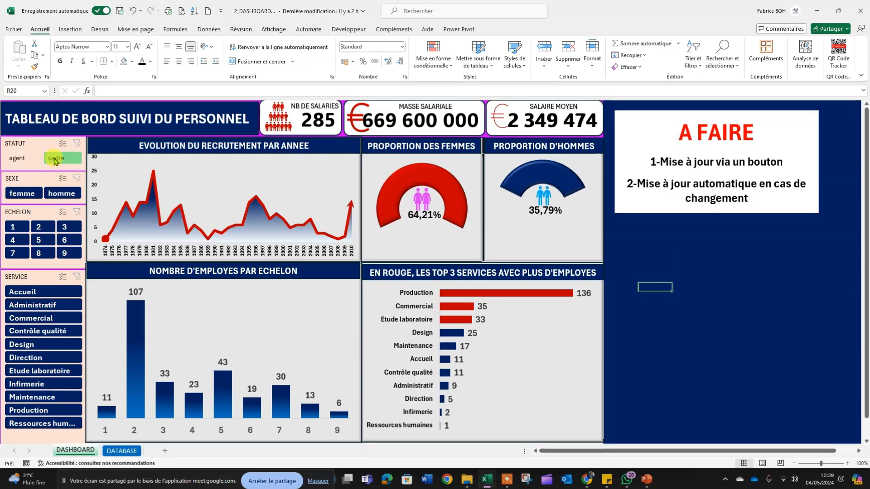
Step: Try filtering the dashboard by Statut, Sexe and Echelon values, and clear these three slicer filters
{"action": "left_click", "coordinate": [55, 159]}
{"action": "left_click", "coordinate": [30, 159]}
{"action": "left_click", "coordinate": [50, 192]}
{"action": "left_click", "coordinate": [32, 195]}
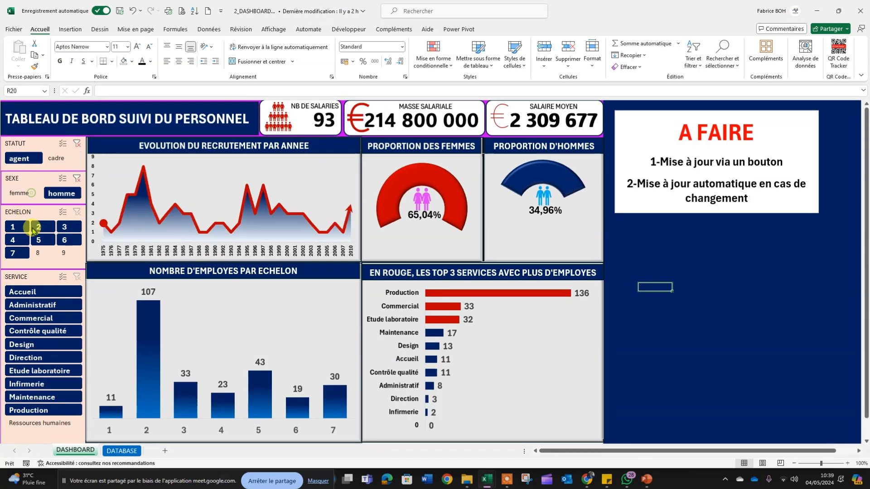
{"action": "left_click", "coordinate": [34, 227]}
{"action": "left_click", "coordinate": [20, 239]}
{"action": "left_click", "coordinate": [68, 240]}
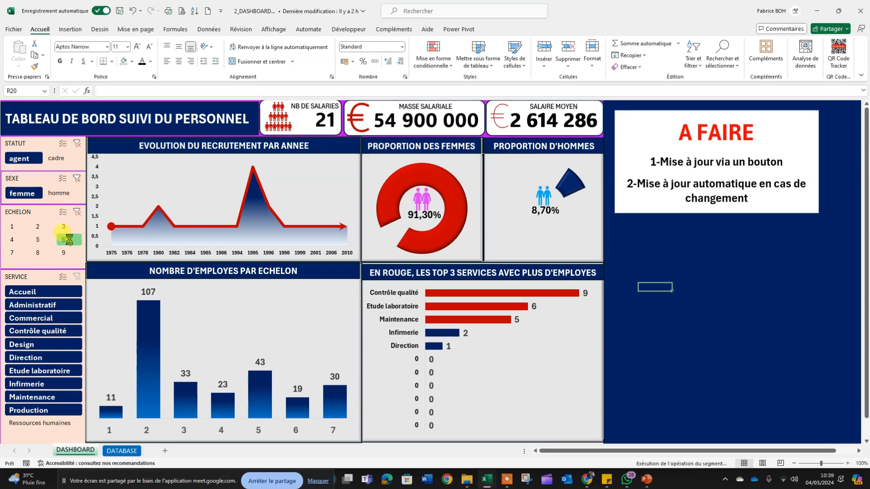
{"action": "left_click", "coordinate": [77, 212]}
{"action": "left_click", "coordinate": [77, 178]}
{"action": "left_click", "coordinate": [76, 142]}
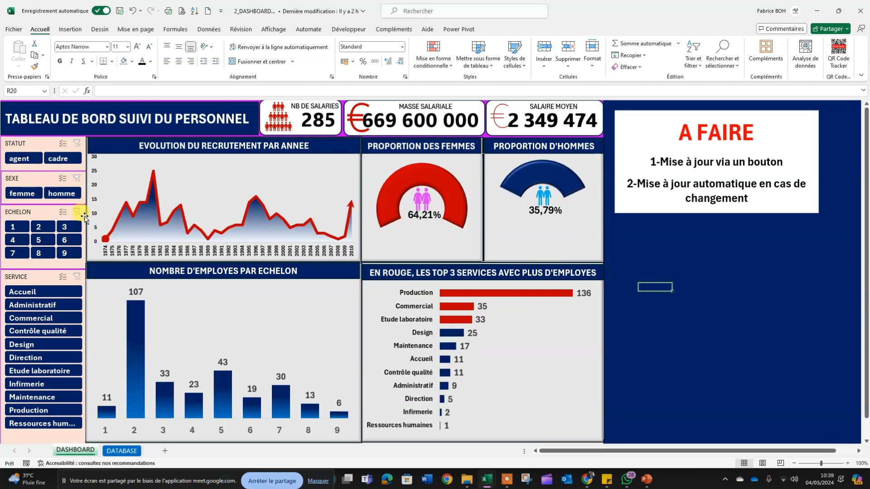
Step: Try filtering the dashboard with the Service slicer, and clear its filter
{"action": "scroll", "coordinate": [68, 290], "scroll_direction": "down", "scroll_amount": 2}
{"action": "left_click", "coordinate": [49, 301]}
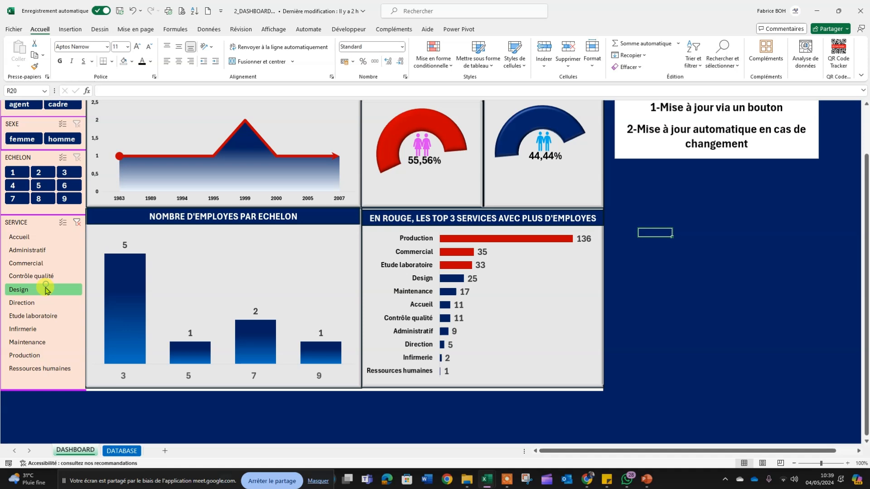
{"action": "scroll", "coordinate": [130, 219], "scroll_direction": "up", "scroll_amount": 2}
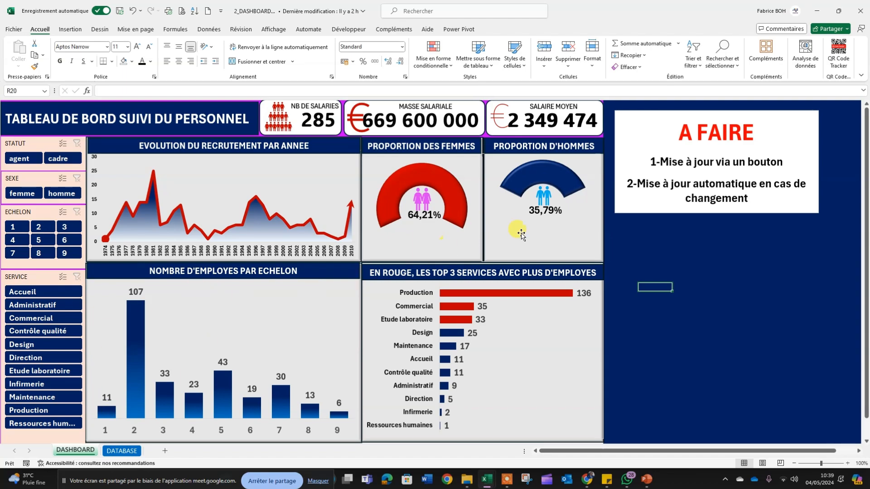
Step: Examine the employee records on the DATABASE sheet from the first row, and compare them with the DASHBOARD sheet they feed
{"action": "left_click", "coordinate": [121, 451]}
{"action": "scroll", "coordinate": [392, 190], "scroll_direction": "up", "scroll_amount": 16}
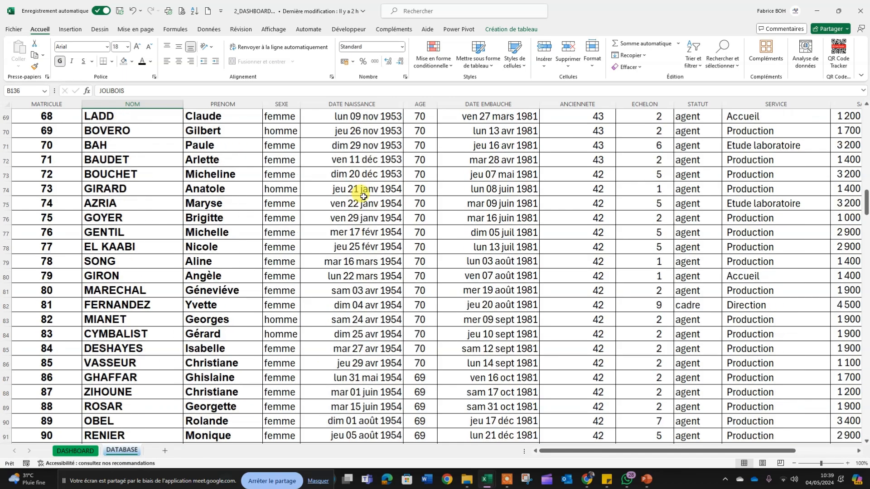
{"action": "scroll", "coordinate": [399, 198], "scroll_direction": "up", "scroll_amount": 9}
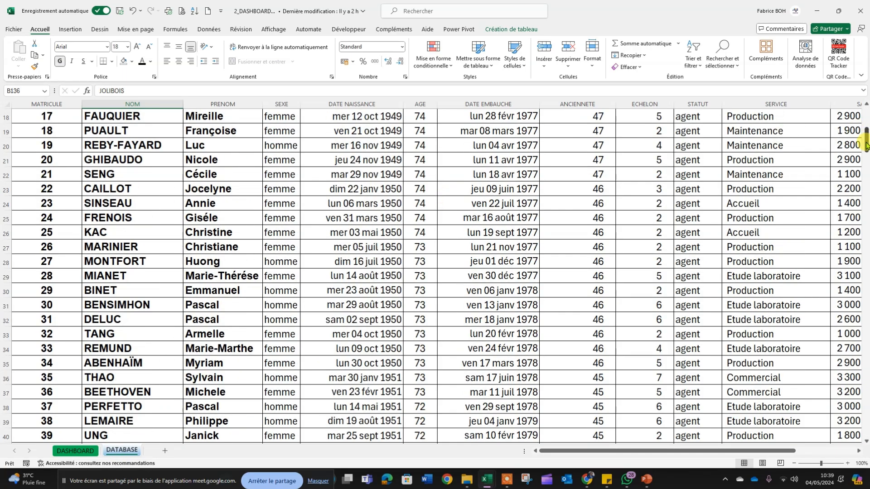
{"action": "left_click_drag", "start_coordinate": [865, 144], "coordinate": [866, 105]}
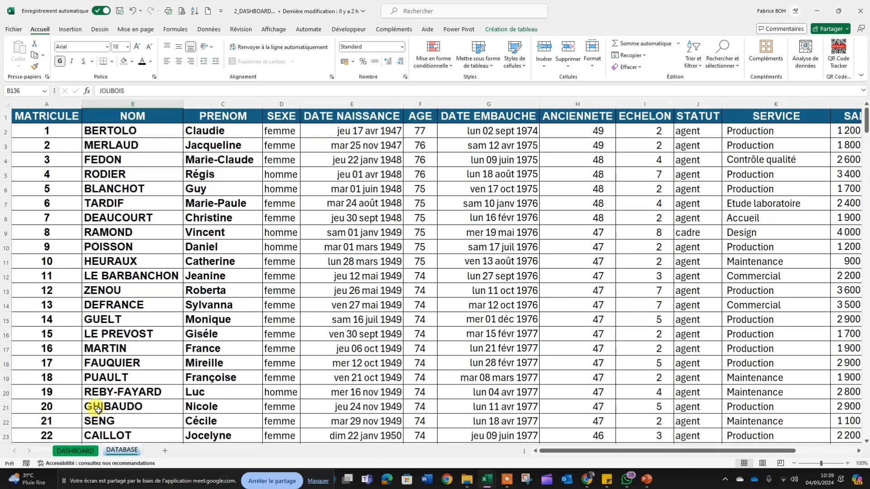
{"action": "left_click", "coordinate": [80, 450]}
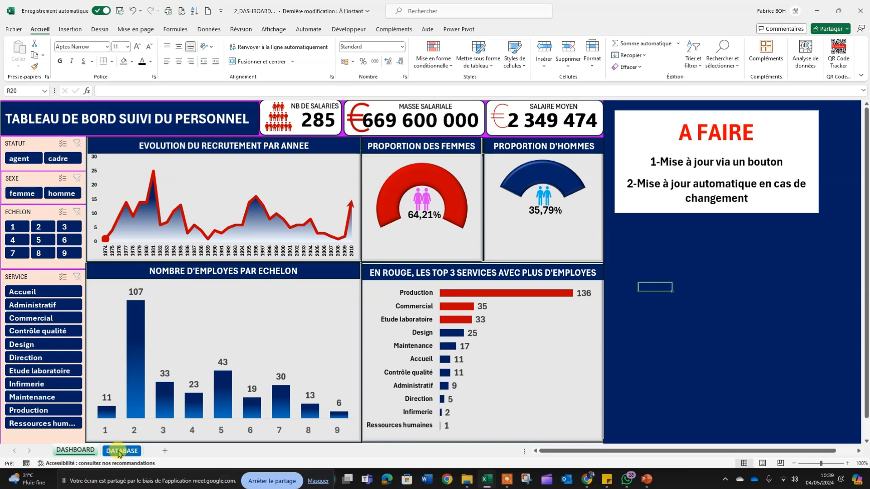
{"action": "left_click", "coordinate": [118, 451]}
{"action": "left_click", "coordinate": [279, 260]}
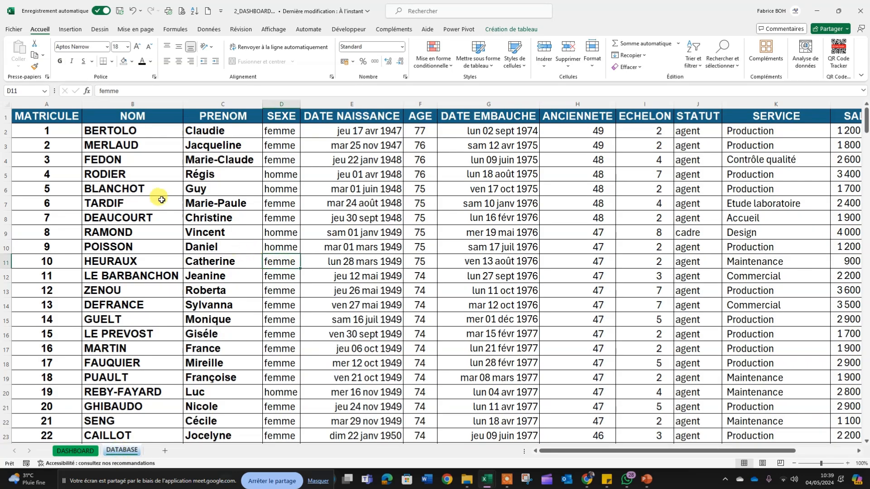
{"action": "left_click", "coordinate": [119, 187]}
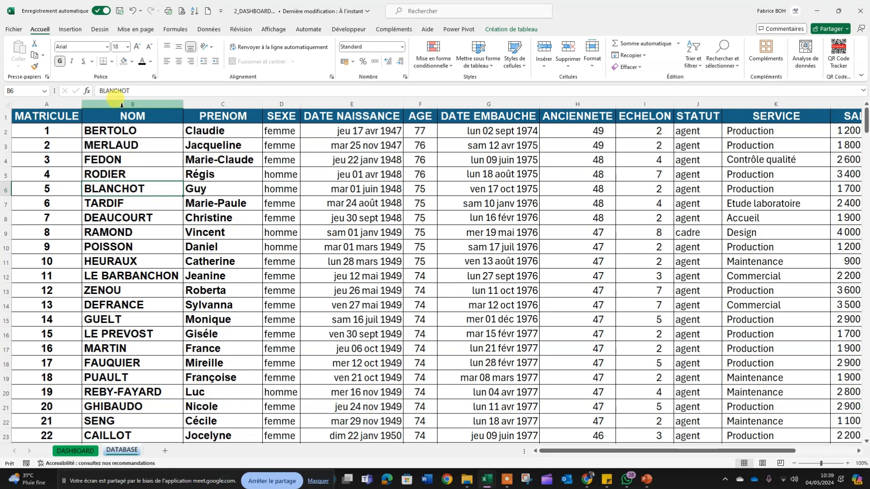
{"action": "left_click_drag", "start_coordinate": [121, 131], "coordinate": [334, 205]}
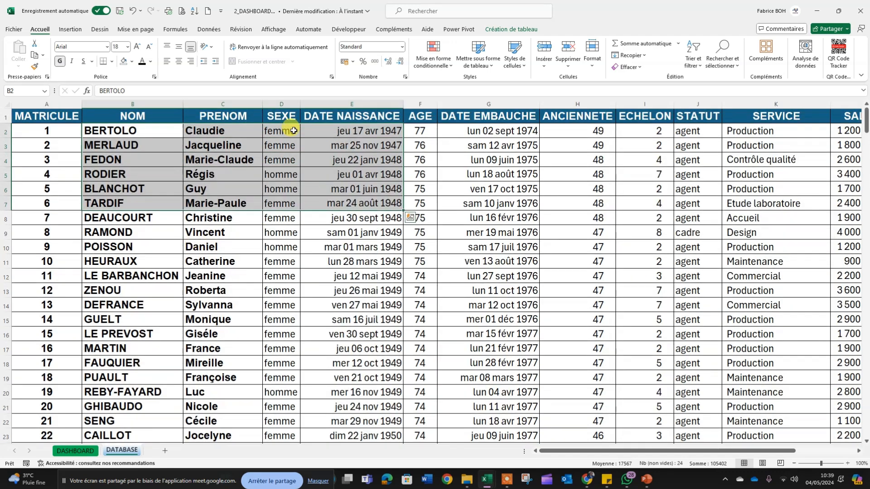
{"action": "left_click", "coordinate": [281, 218]}
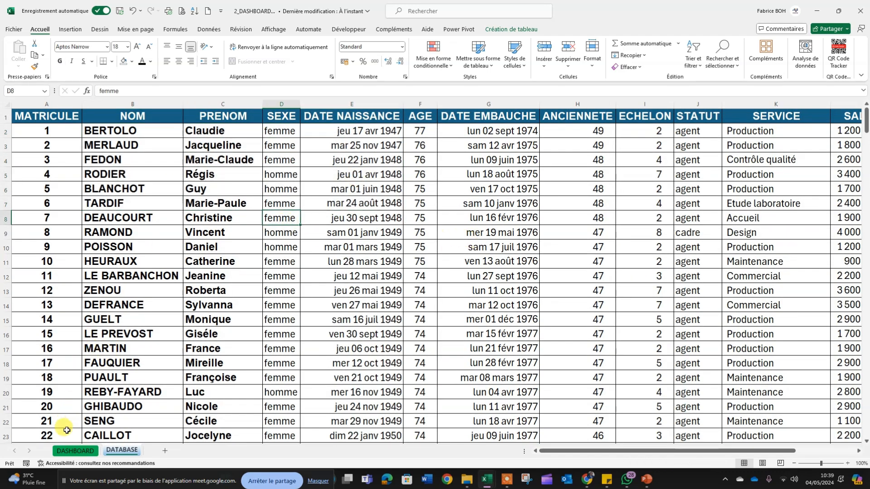
{"action": "left_click", "coordinate": [72, 450]}
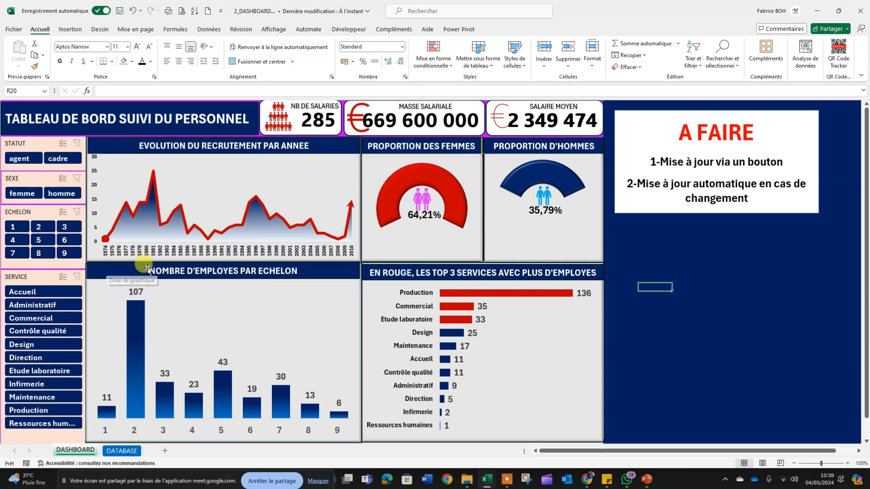
Step: Duplicate the last employee record on the DATABASE sheet by copying row 286 into the empty row 287
{"action": "left_click", "coordinate": [121, 451]}
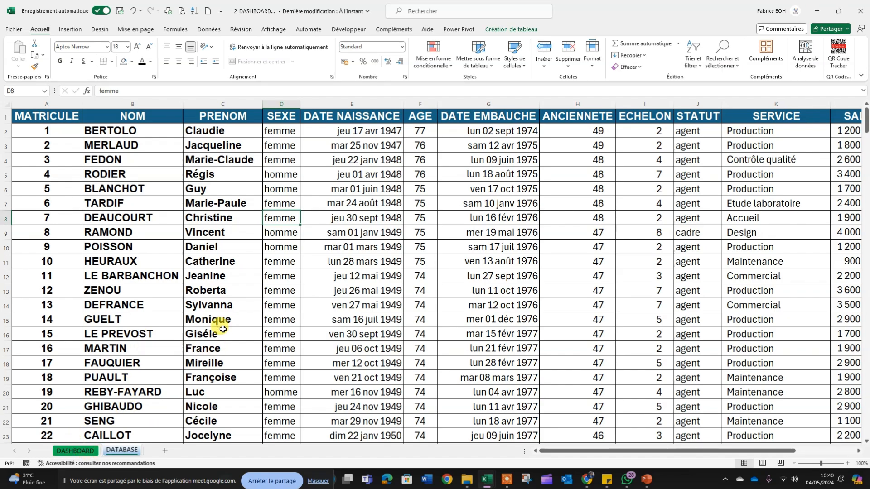
{"action": "scroll", "coordinate": [222, 332], "scroll_direction": "down", "scroll_amount": 12}
{"action": "scroll", "coordinate": [222, 332], "scroll_direction": "down", "scroll_amount": 6}
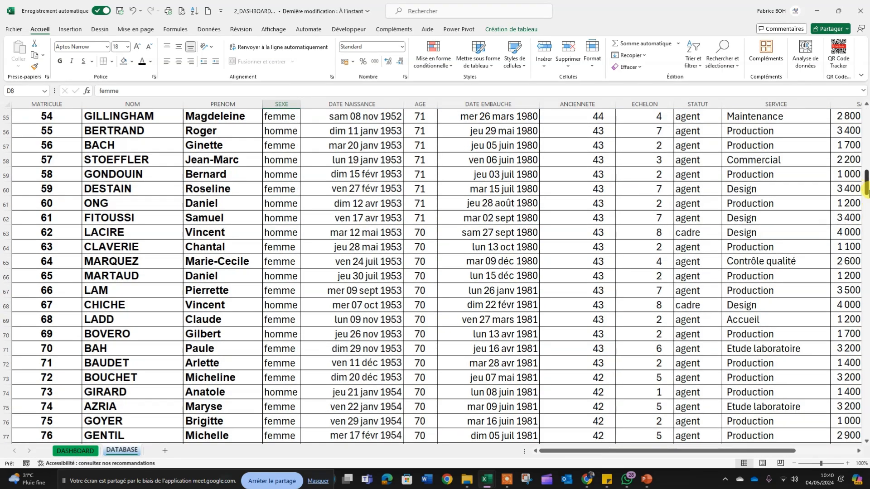
{"action": "left_click_drag", "start_coordinate": [866, 184], "coordinate": [865, 419]}
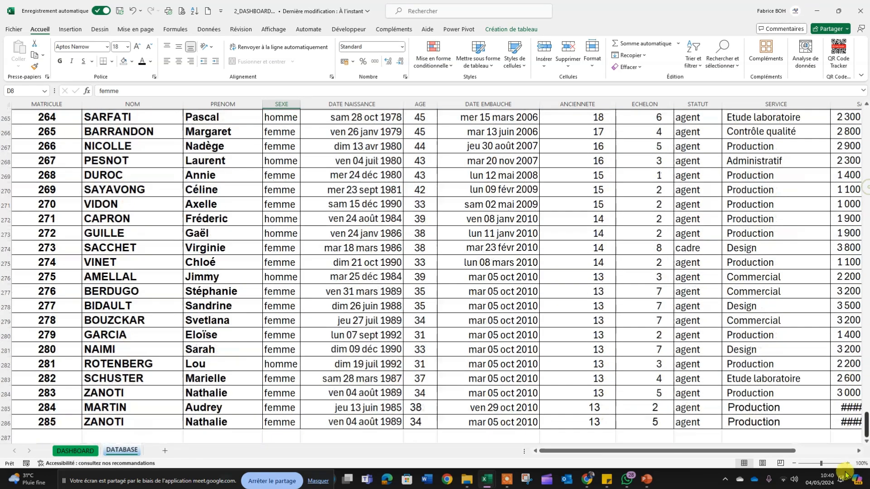
{"action": "left_click", "coordinate": [16, 423]}
{"action": "key", "text": "ctrl+c"}
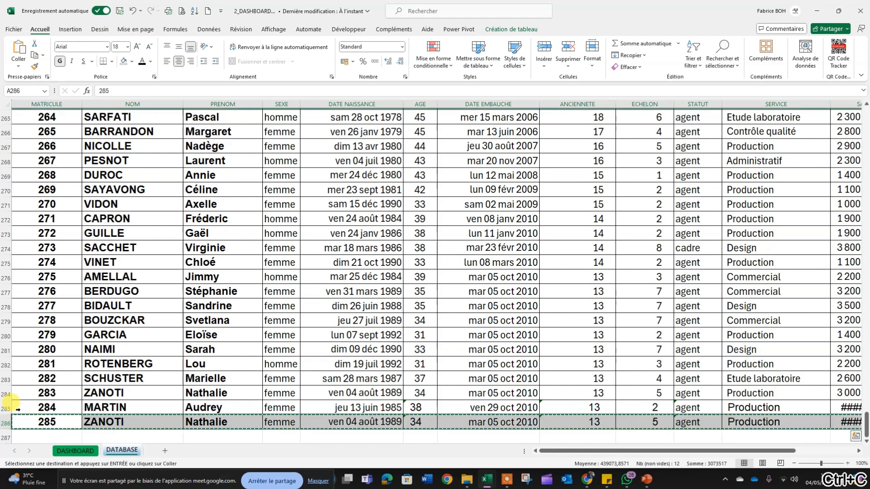
{"action": "left_click", "coordinate": [53, 437]}
{"action": "scroll", "coordinate": [55, 381], "scroll_direction": "down", "scroll_amount": 4}
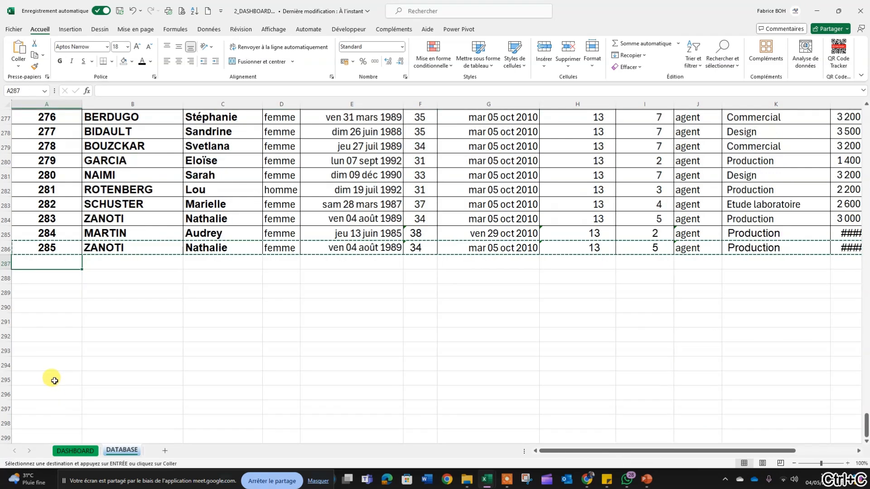
{"action": "right_click", "coordinate": [58, 266]}
{"action": "left_click", "coordinate": [93, 220]}
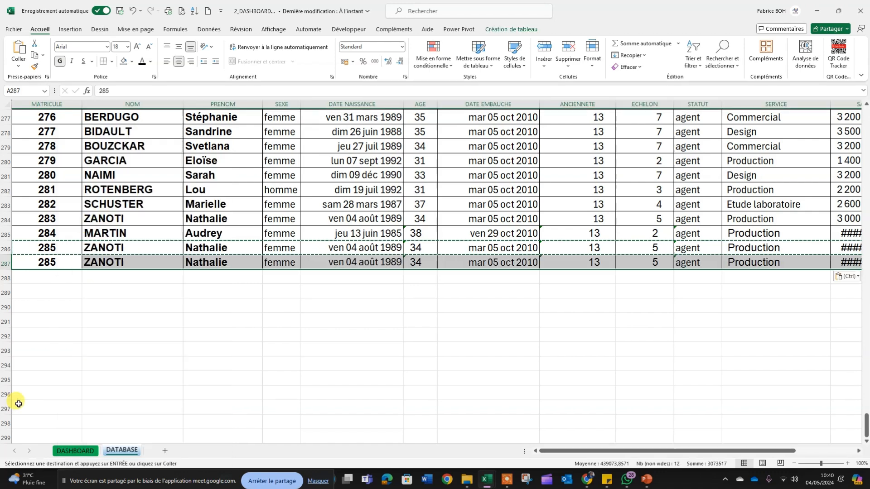
Step: Select the MATRICULE cell of the duplicated record in row 287
{"action": "left_click", "coordinate": [146, 350]}
{"action": "left_click", "coordinate": [58, 249]}
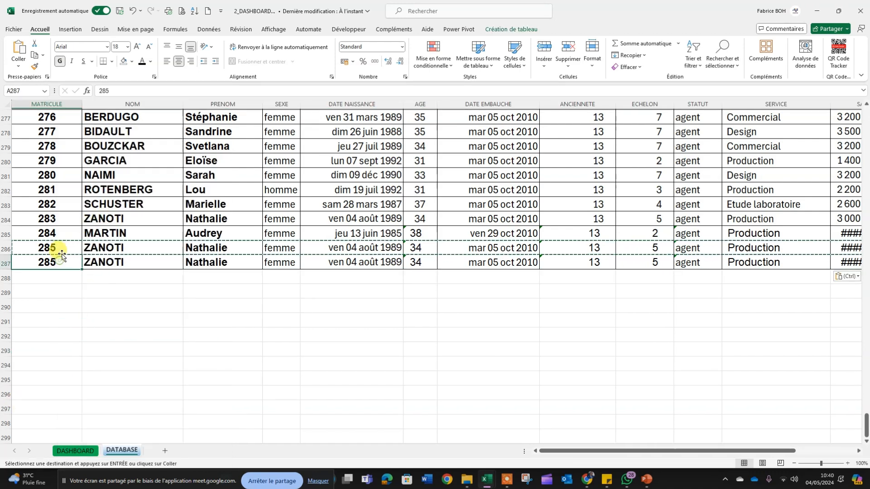
Step: Continue the MATRICULE number series down to the last table row so the copied record gets its own number
{"action": "key", "text": "Escape"}
{"action": "left_click", "coordinate": [95, 304]}
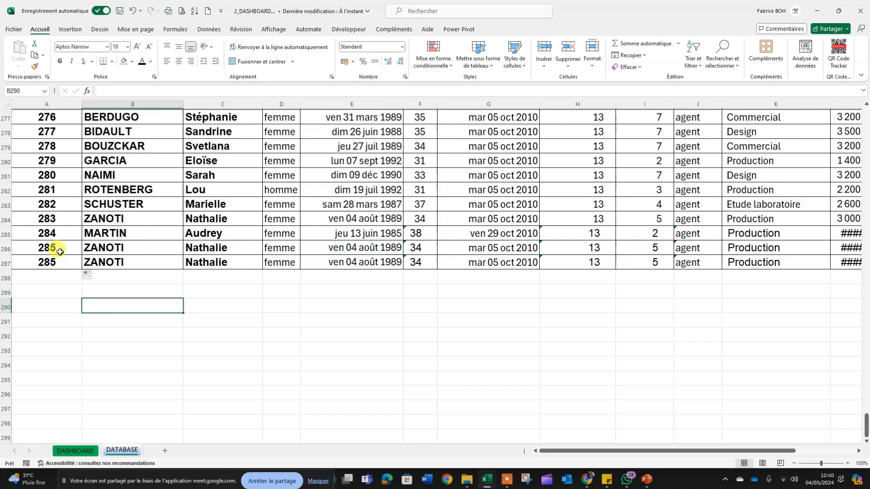
{"action": "left_click", "coordinate": [60, 249]}
{"action": "left_click_drag", "start_coordinate": [70, 234], "coordinate": [88, 266]}
{"action": "left_click", "coordinate": [102, 338]}
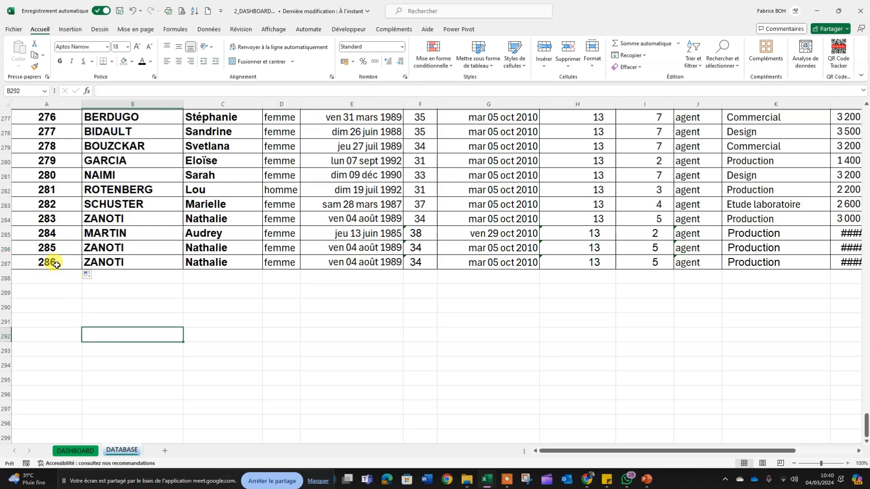
{"action": "left_click", "coordinate": [57, 265]}
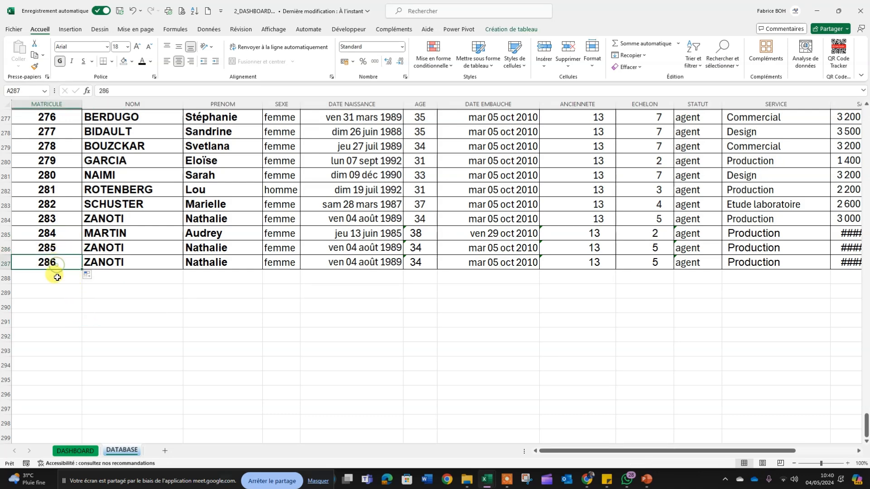
Step: Refresh all data connections and pivot tables from the DASHBOARD sheet
{"action": "left_click", "coordinate": [75, 451]}
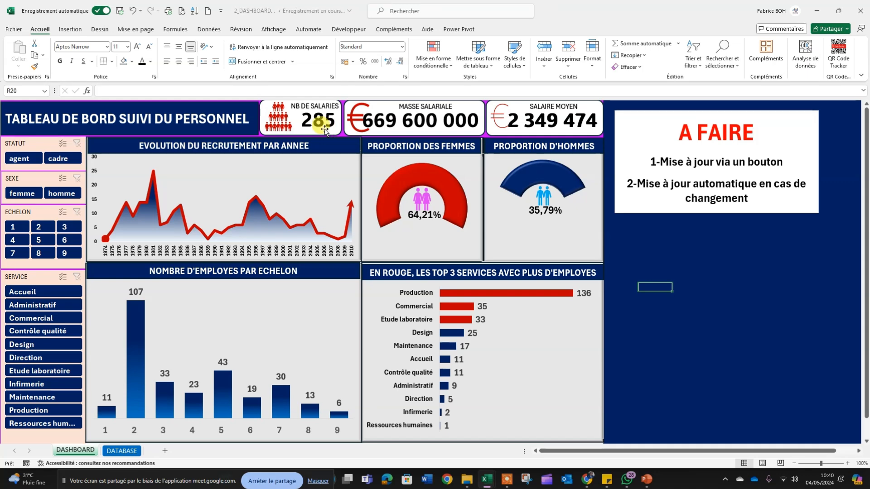
{"action": "left_click", "coordinate": [209, 29]}
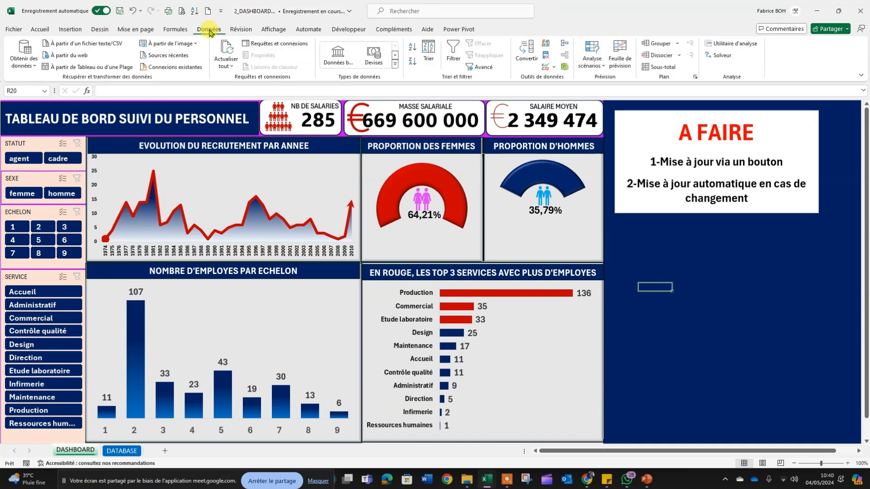
{"action": "left_click", "coordinate": [225, 48]}
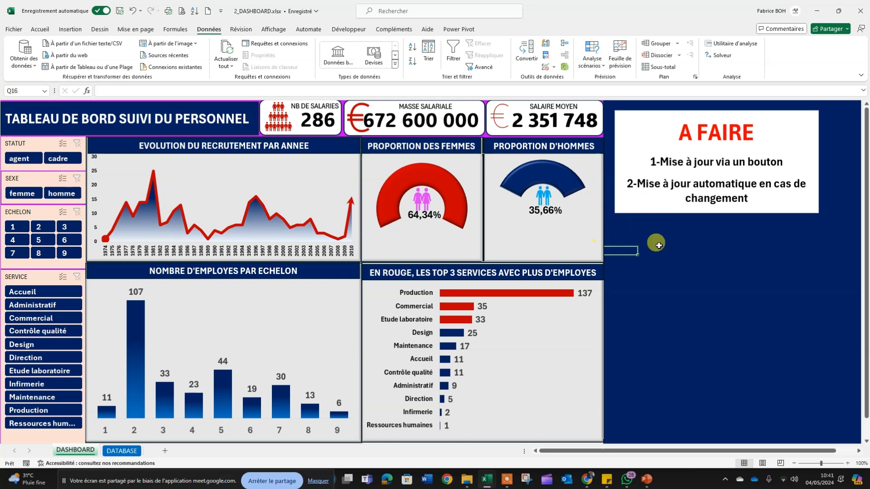
Step: Move the "A FAIRE" text box lower on the dashboard to free the space above it
{"action": "left_click", "coordinate": [710, 111]}
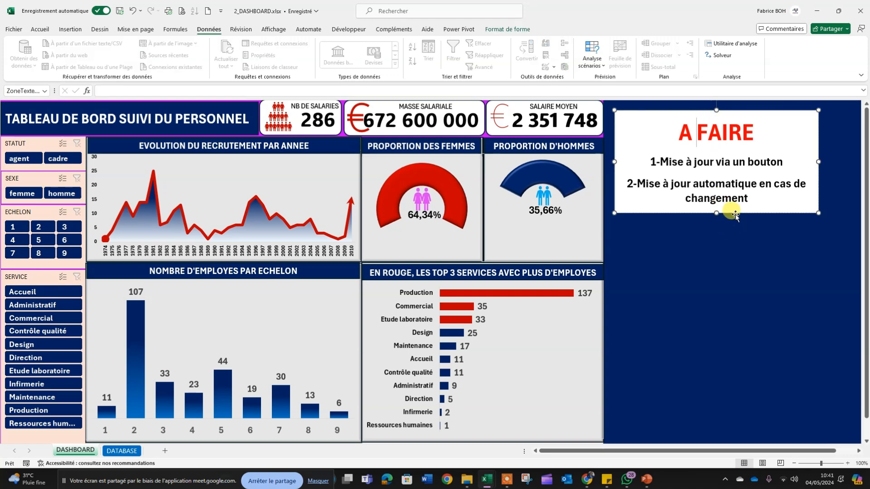
{"action": "left_click_drag", "start_coordinate": [736, 213], "coordinate": [735, 258]}
{"action": "left_click", "coordinate": [675, 121]}
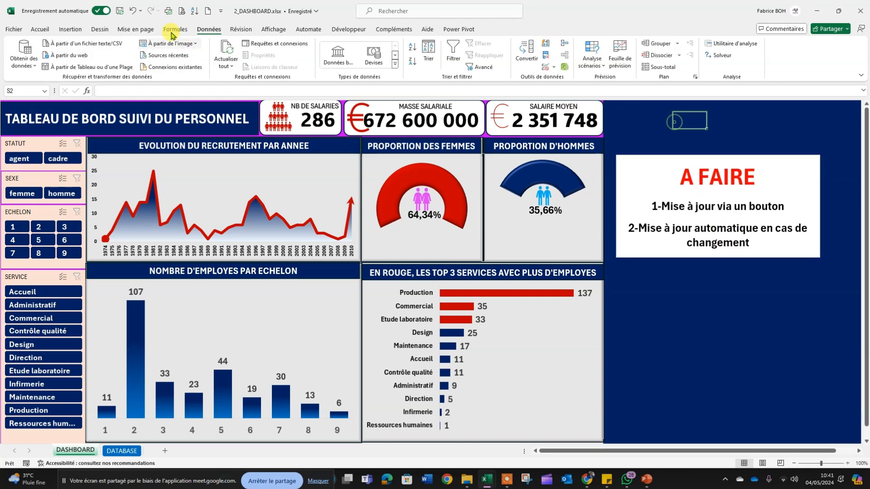
Step: Insert a rounded rectangle about 1.54 cm high and 1.85 cm wide beside the SALAIRE MOYEN card, above the "A FAIRE" box
{"action": "left_click", "coordinate": [70, 29]}
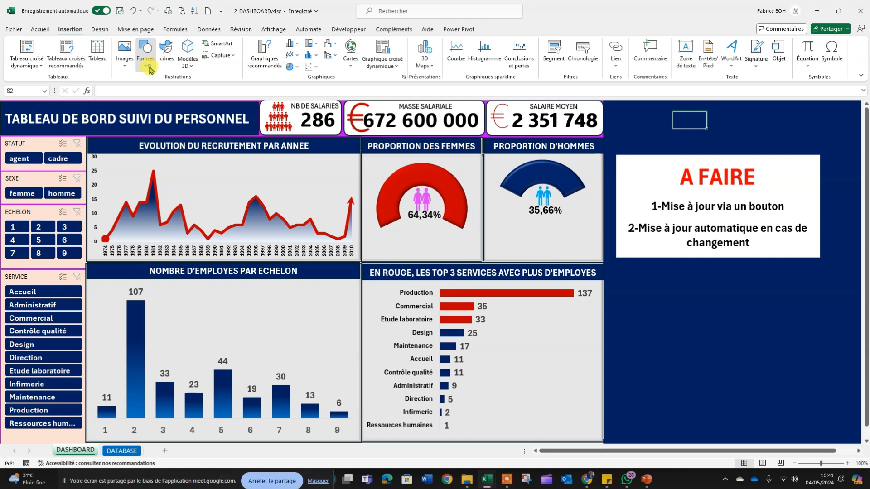
{"action": "left_click", "coordinate": [145, 50]}
{"action": "left_click", "coordinate": [185, 92]}
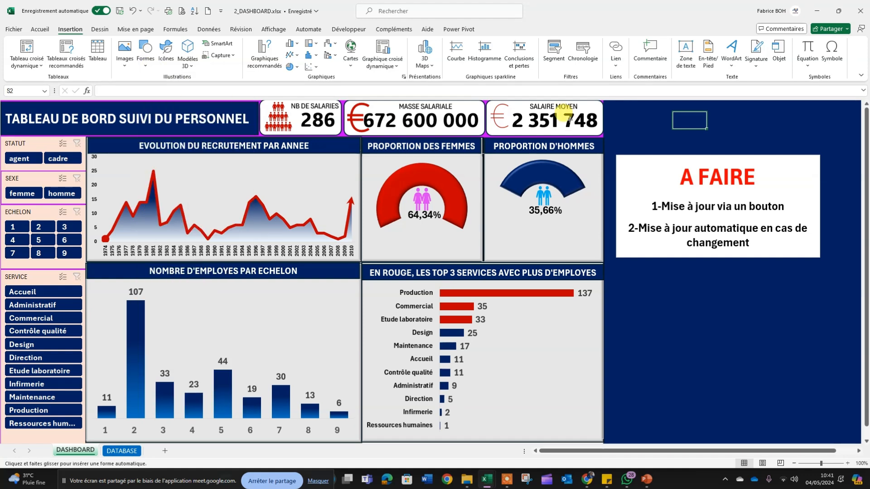
{"action": "mouse_move", "coordinate": [618, 110]}
{"action": "left_mouse_down"}
{"action": "mouse_move", "coordinate": [649, 136]}
{"action": "mouse_move", "coordinate": [625, 113]}
{"action": "left_mouse_up"}
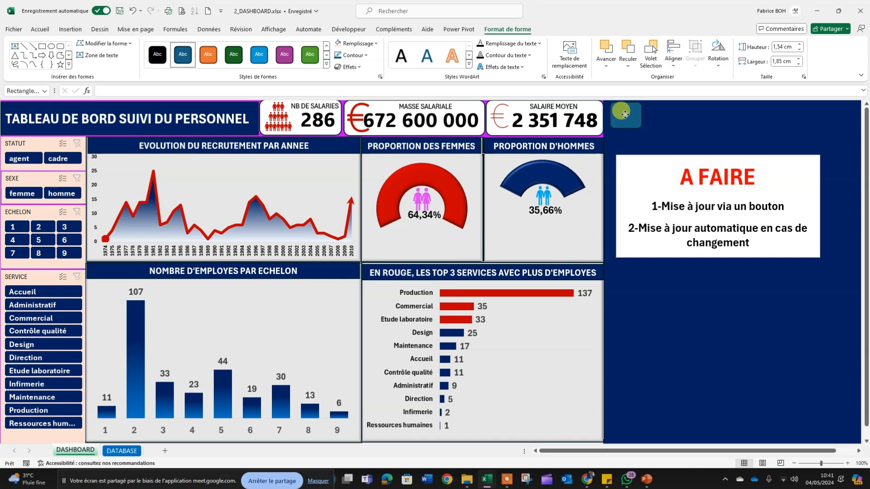
Step: Apply the intense-effect green theme style to the rounded rectangle and change its fill to standard yellow
{"action": "left_click", "coordinate": [327, 64]}
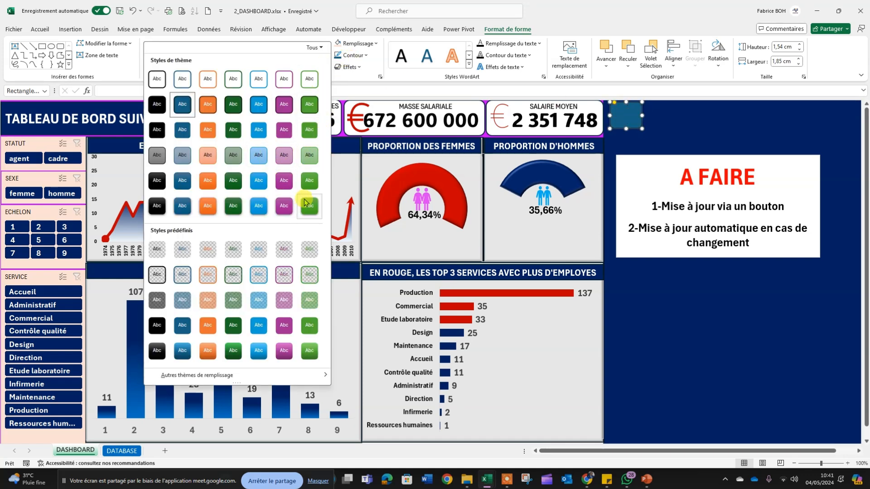
{"action": "left_click", "coordinate": [309, 207]}
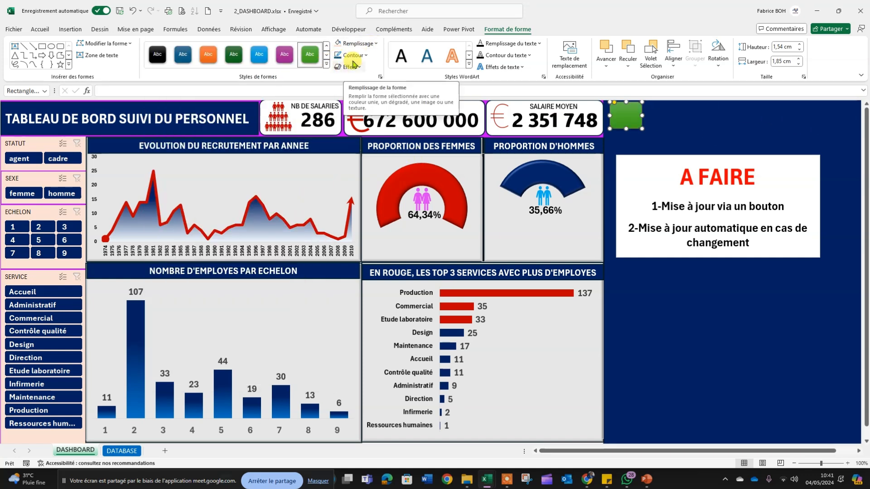
{"action": "left_click", "coordinate": [368, 43]}
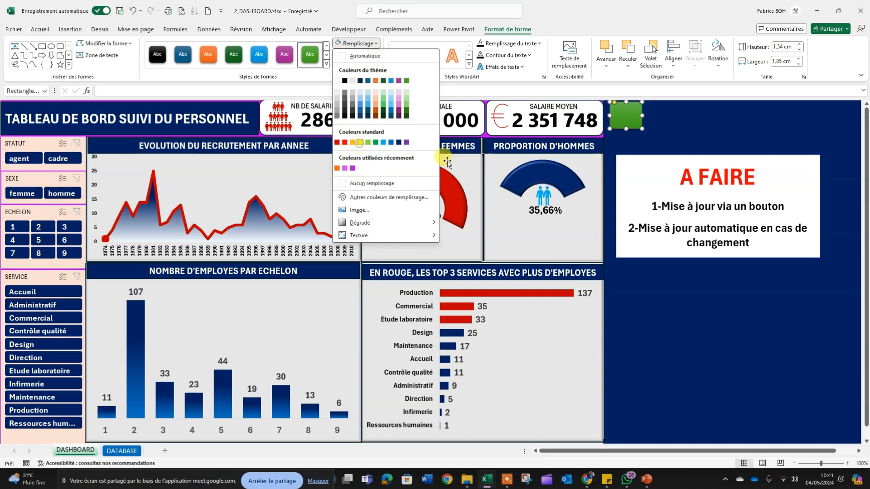
{"action": "left_click", "coordinate": [361, 142]}
{"action": "left_click", "coordinate": [704, 127]}
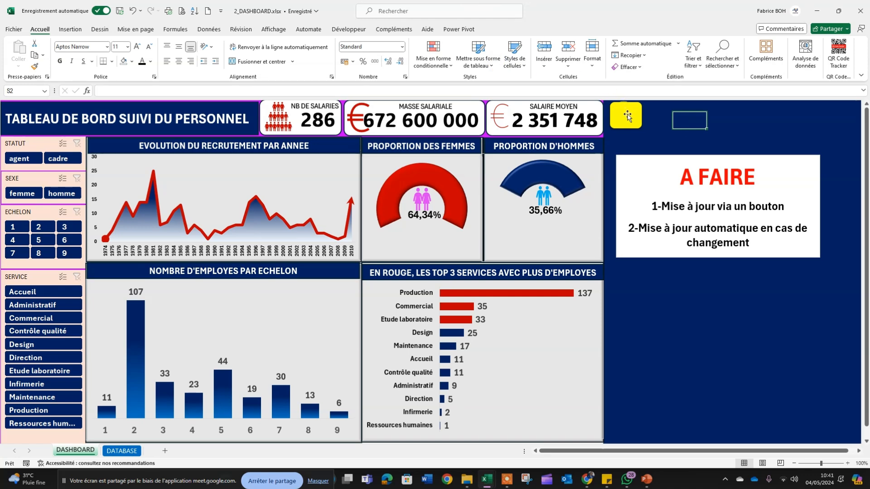
{"action": "left_click", "coordinate": [662, 119]}
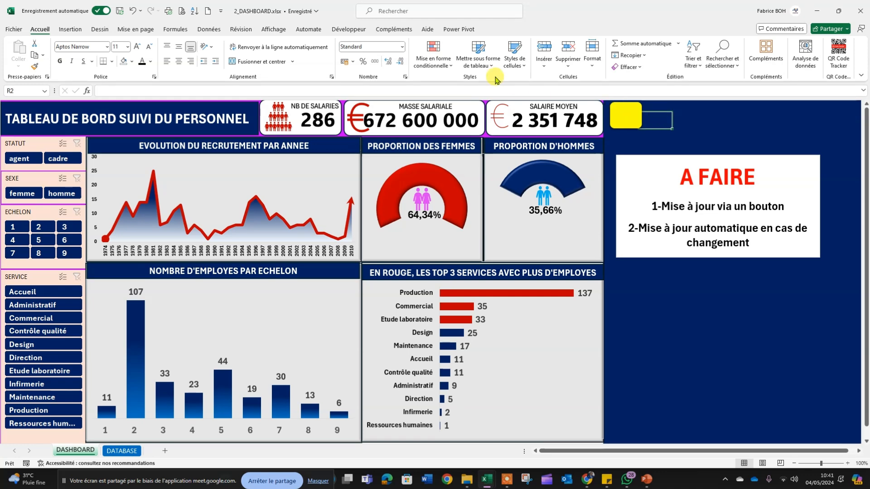
Step: Check in the ribbon customization options whether the Développeur tab is enabled, and close the options without changes
{"action": "left_click", "coordinate": [342, 30]}
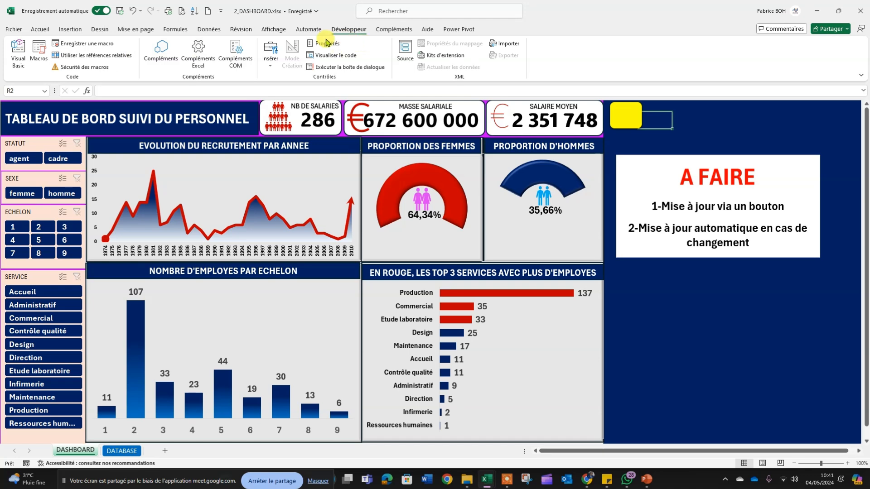
{"action": "left_click", "coordinate": [17, 31]}
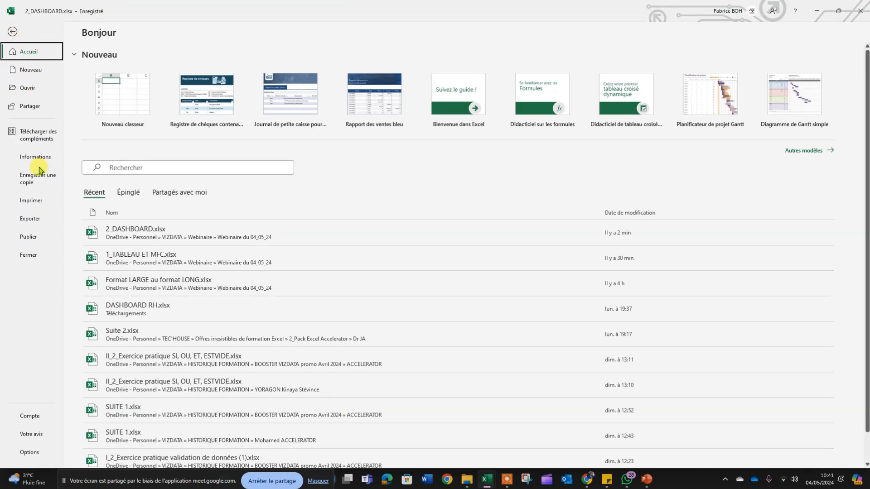
{"action": "left_click", "coordinate": [30, 453]}
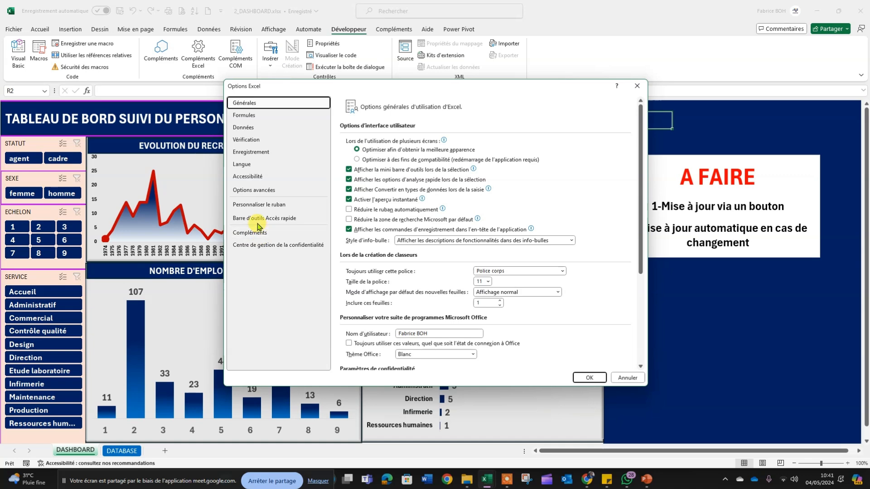
{"action": "left_click", "coordinate": [251, 209]}
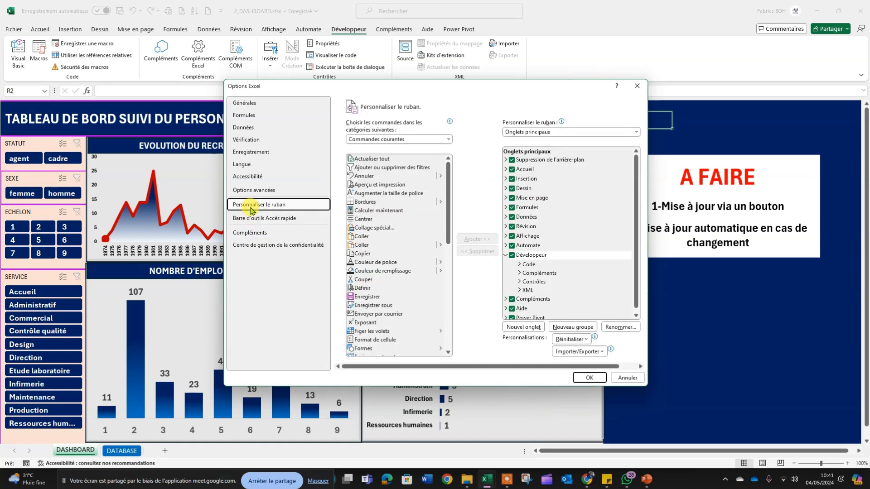
{"action": "left_click", "coordinate": [506, 255]}
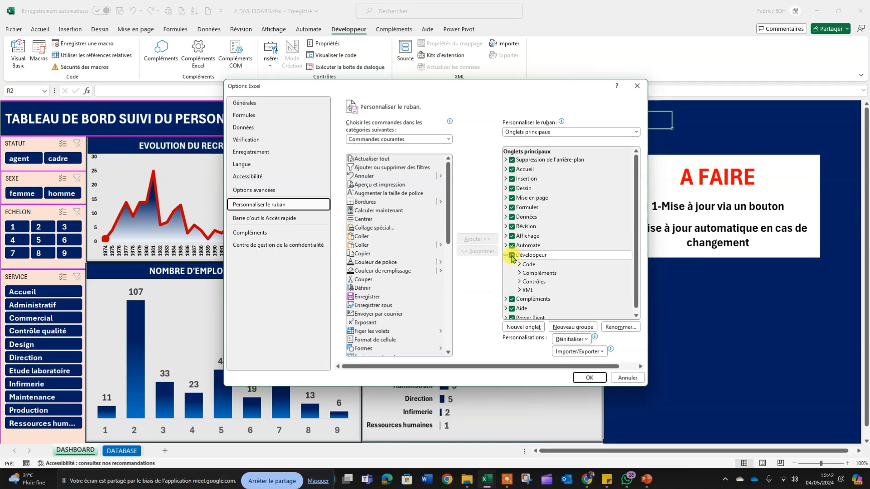
{"action": "left_click", "coordinate": [627, 379]}
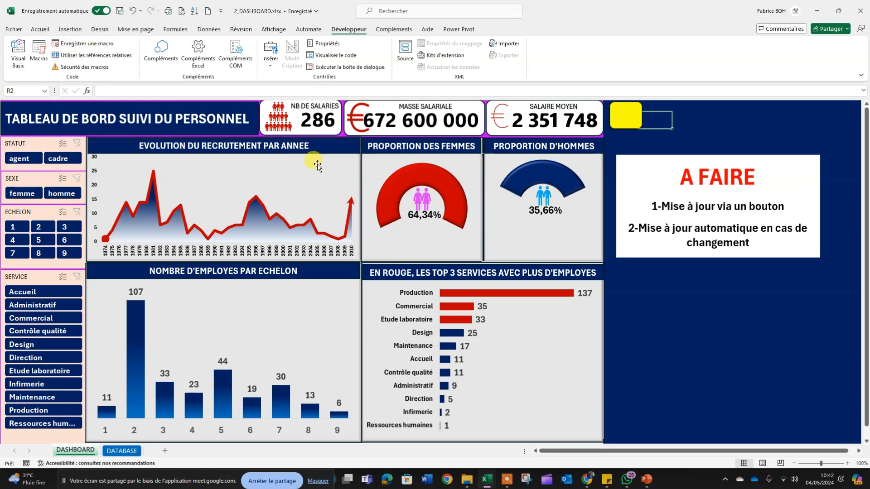
{"action": "left_click", "coordinate": [213, 30]}
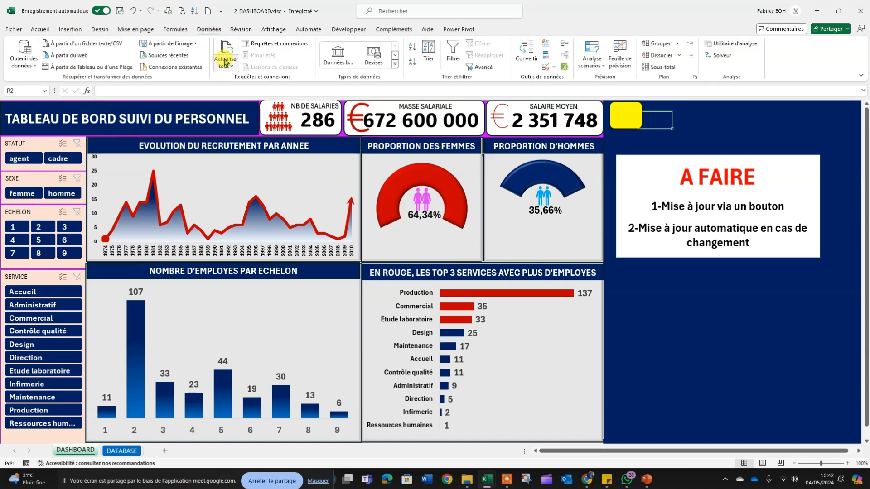
{"action": "left_click", "coordinate": [40, 30]}
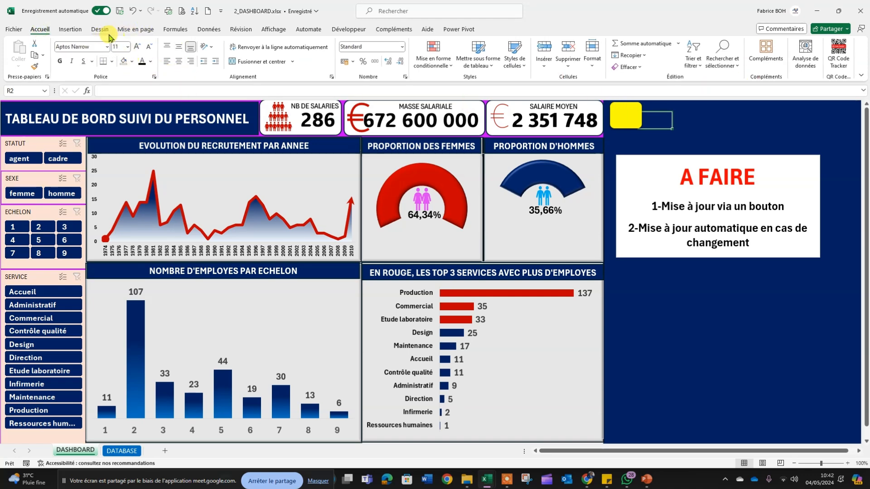
Step: Start recording a macro named "Update", stored in this workbook, with no shortcut key or description
{"action": "left_click", "coordinate": [348, 29]}
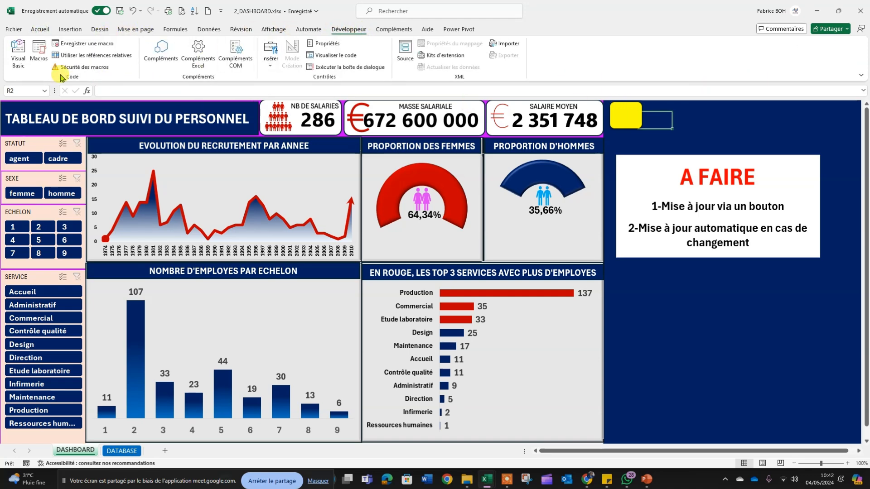
{"action": "left_click", "coordinate": [80, 44]}
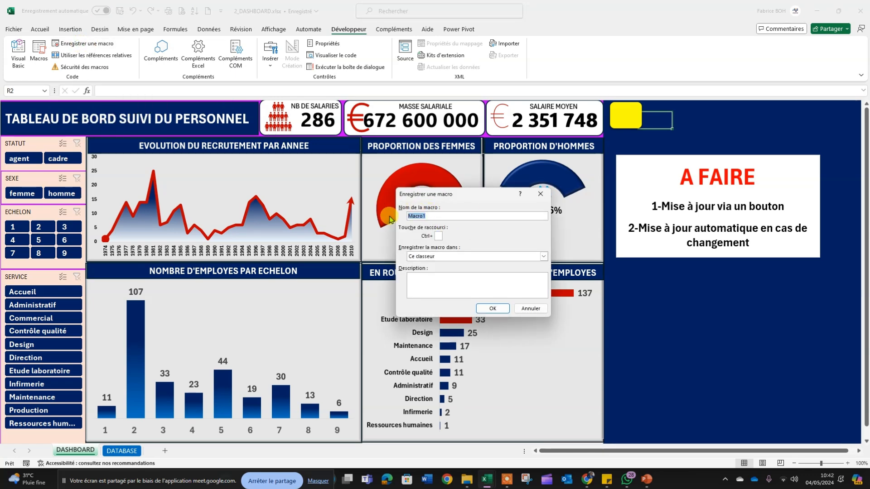
{"action": "type", "text": "E"}
{"action": "type", "text": "Update"}
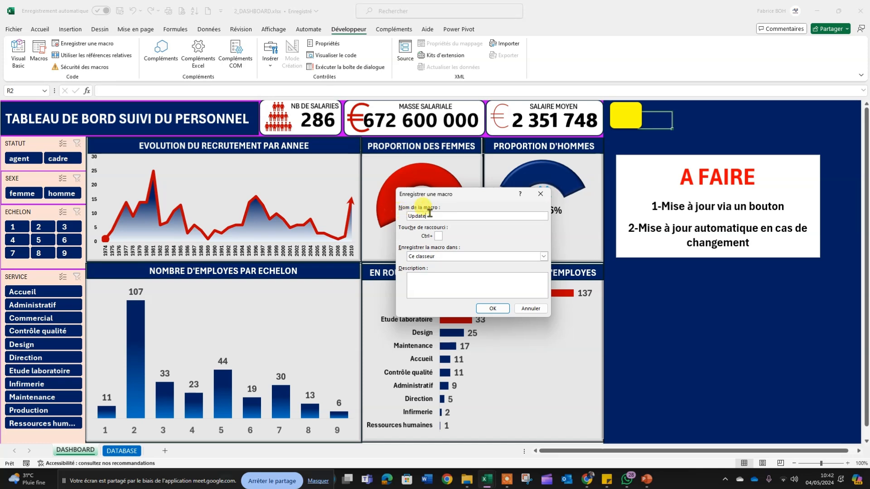
{"action": "left_click", "coordinate": [434, 283]}
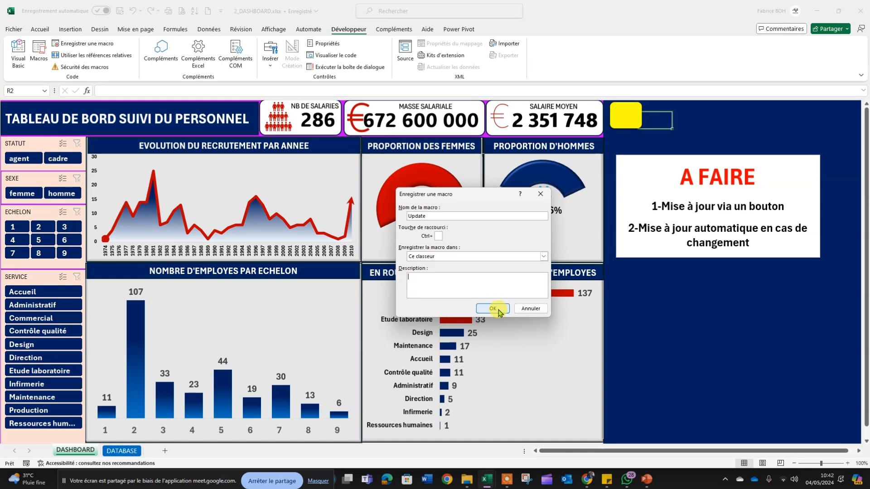
{"action": "left_click", "coordinate": [498, 311]}
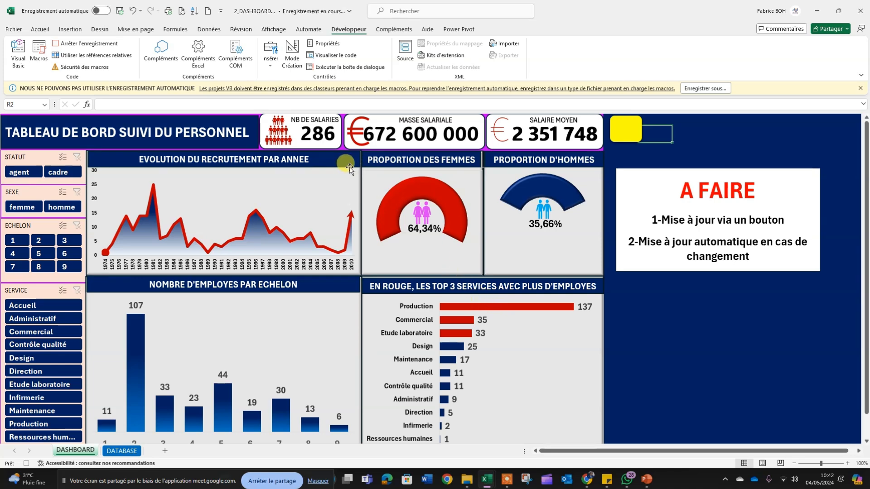
Step: Refresh all the workbook's data within the macro, and stop the recording
{"action": "left_click", "coordinate": [209, 32]}
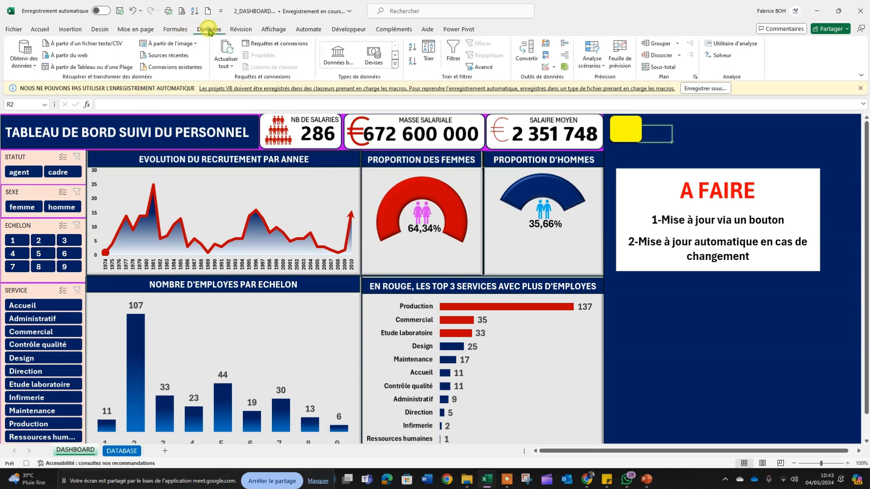
{"action": "left_click", "coordinate": [225, 51]}
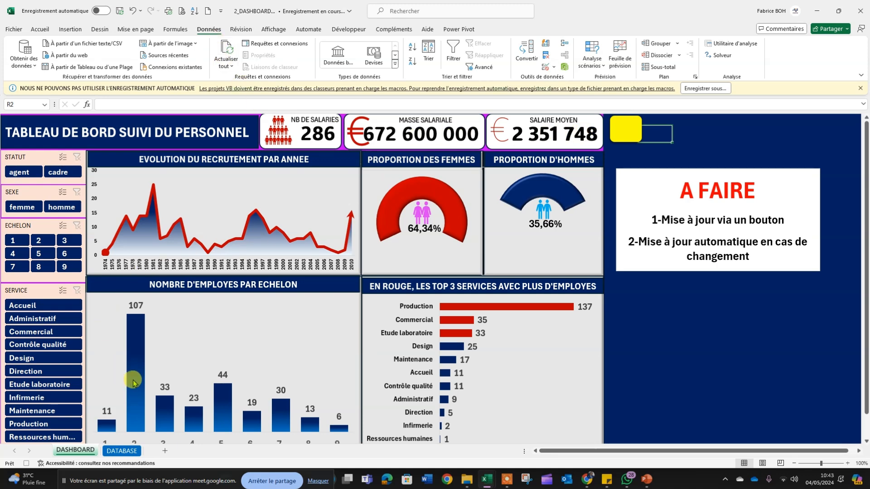
{"action": "mouse_move", "coordinate": [134, 381]}
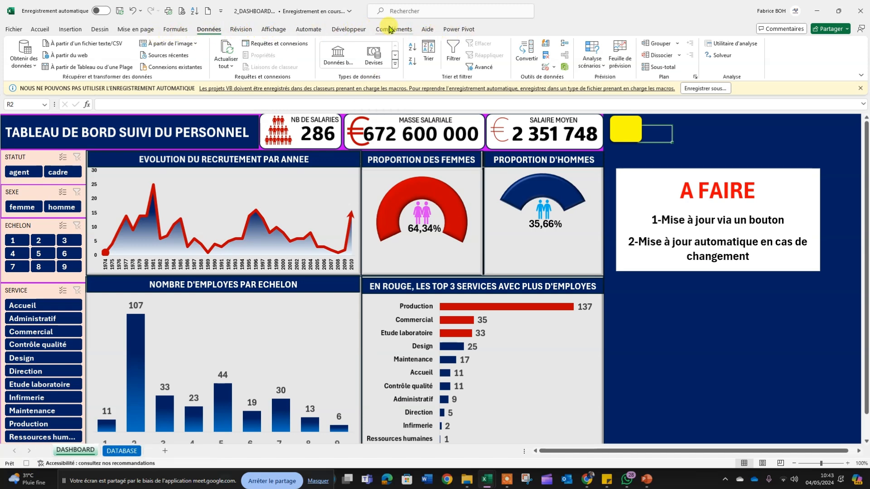
{"action": "left_click", "coordinate": [354, 30]}
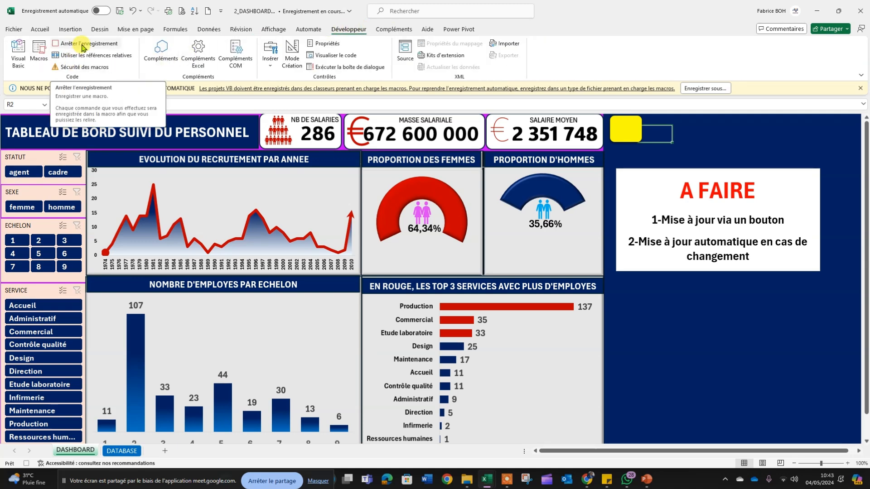
{"action": "left_click", "coordinate": [83, 44]}
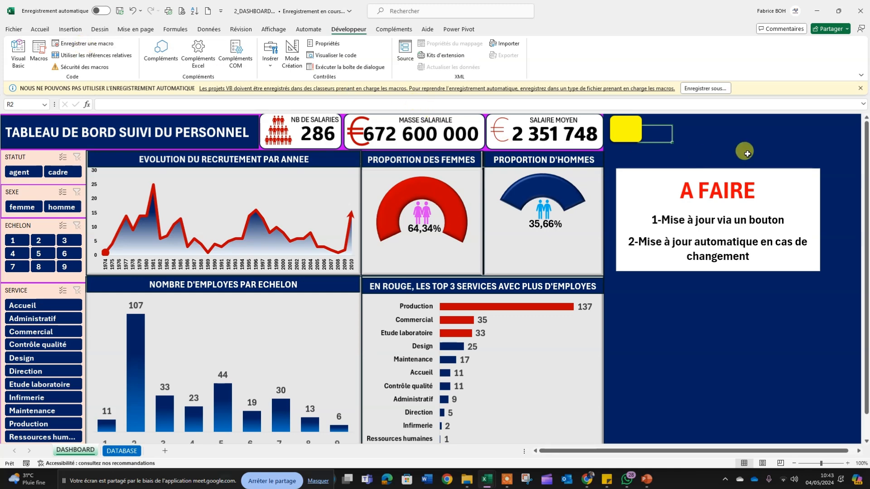
{"action": "left_click", "coordinate": [707, 134]}
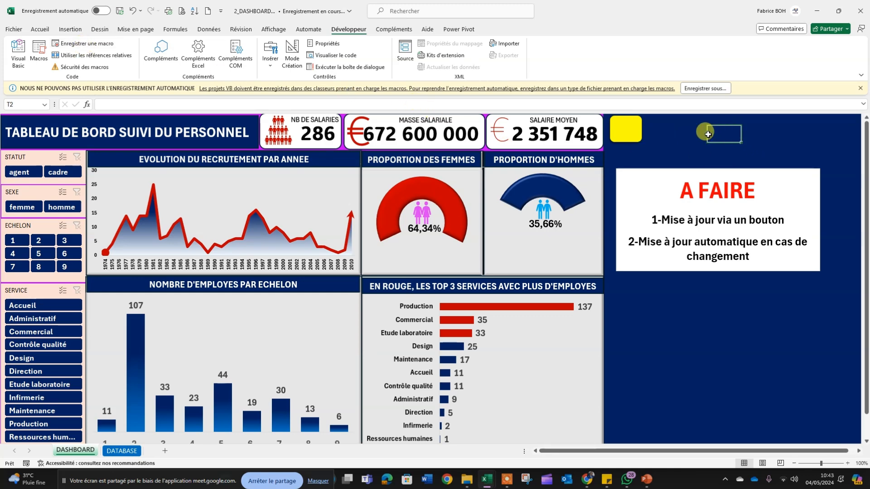
Step: Open the Update macro's code for editing from the yellow rounded rectangle's macro assignment
{"action": "right_click", "coordinate": [620, 127]}
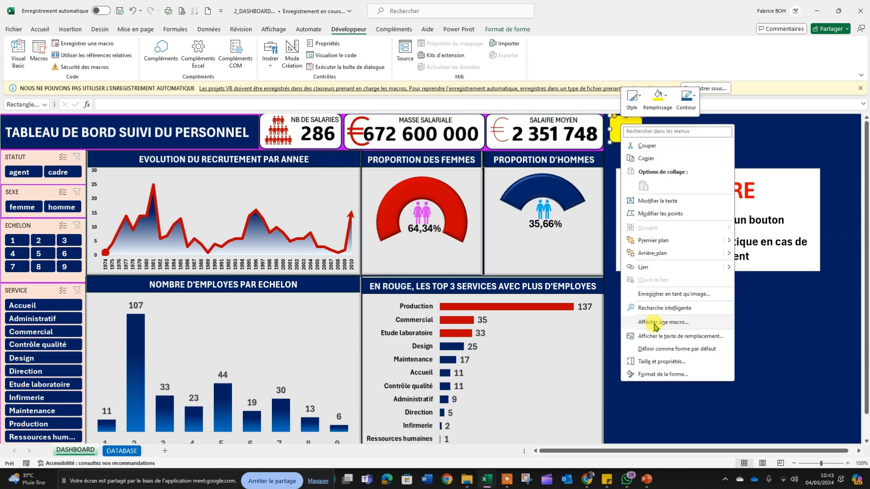
{"action": "key", "text": "Escape"}
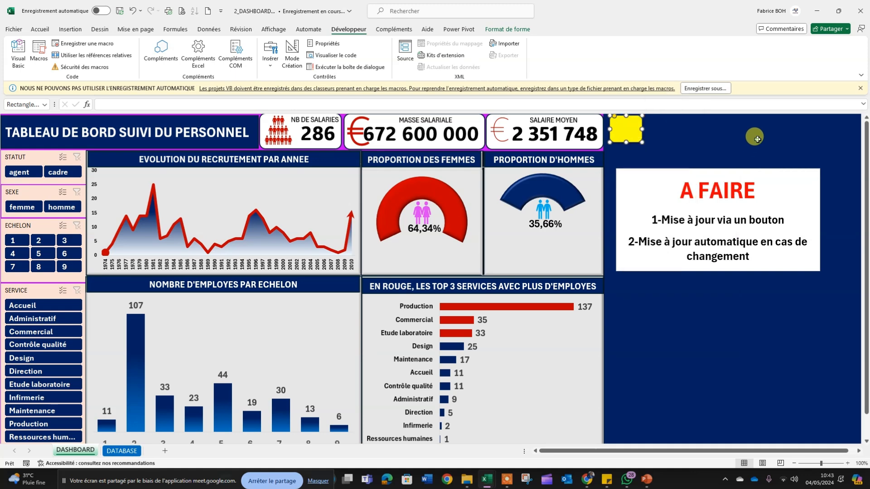
{"action": "right_click", "coordinate": [634, 135]}
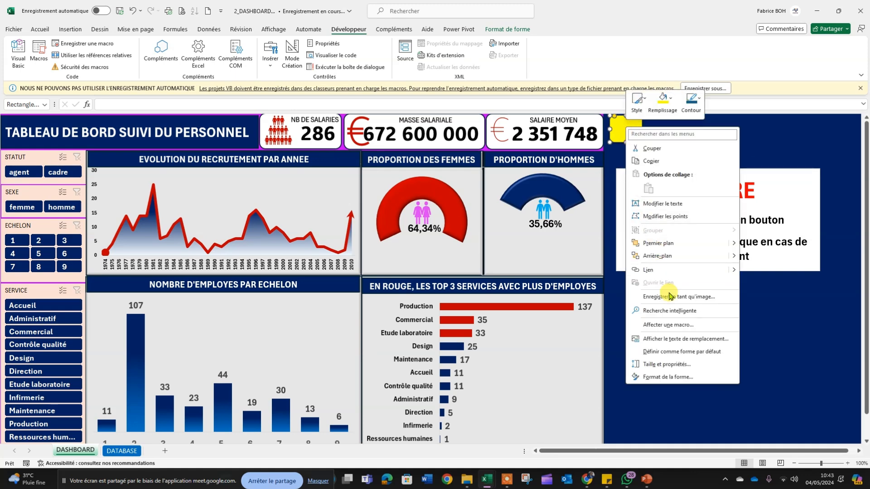
{"action": "left_click", "coordinate": [668, 325]}
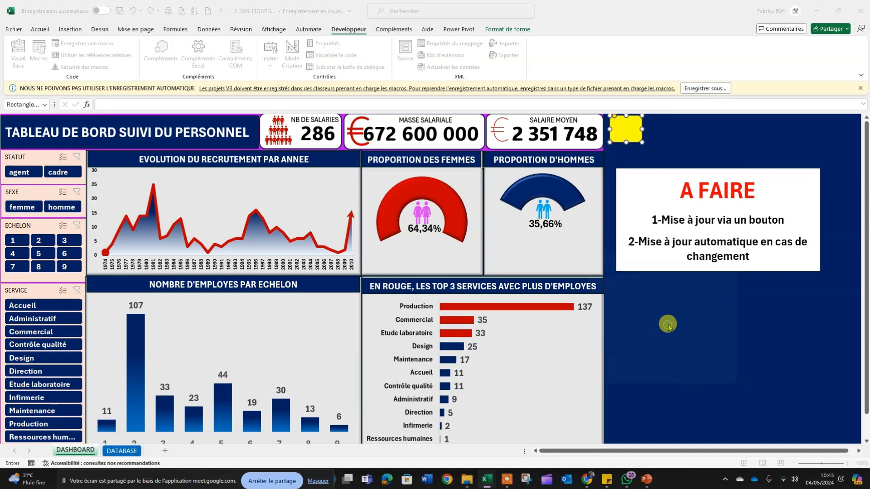
{"action": "left_click_drag", "start_coordinate": [642, 232], "coordinate": [409, 151]}
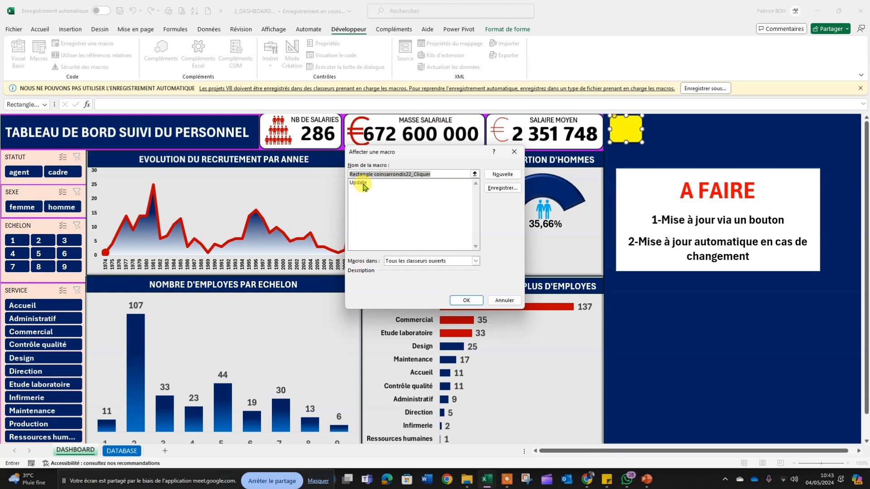
{"action": "left_click", "coordinate": [364, 185]}
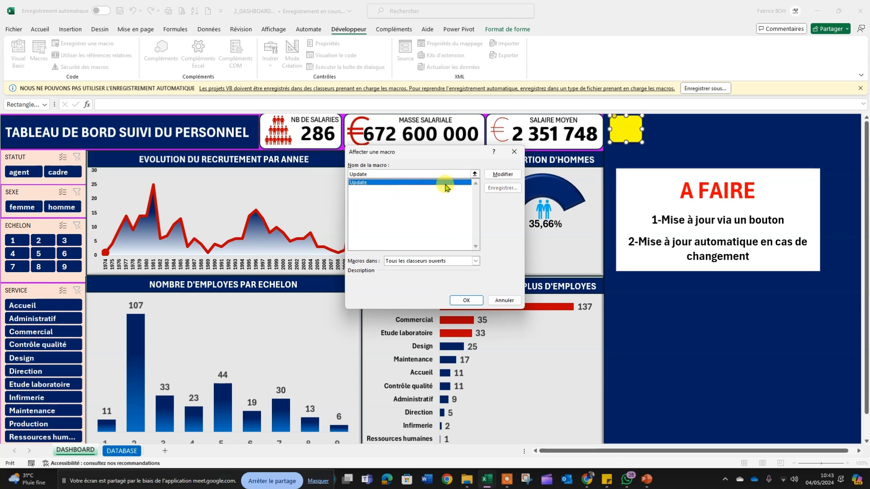
{"action": "left_click", "coordinate": [503, 175]}
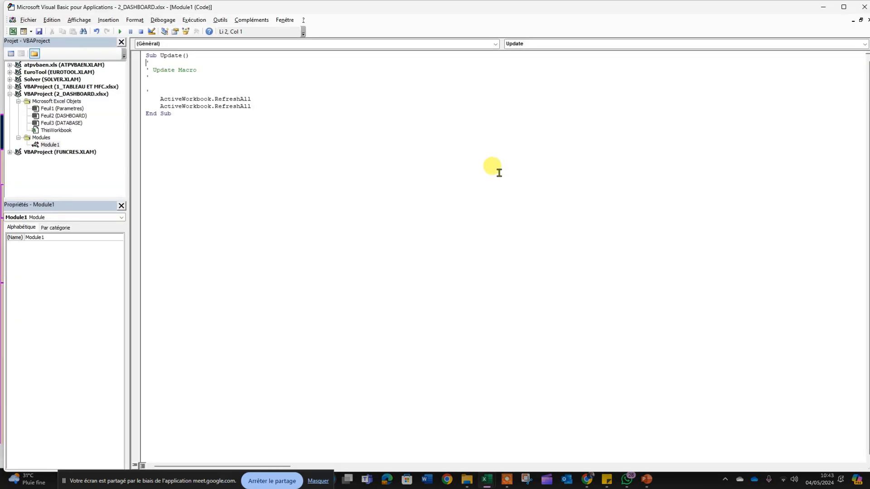
Step: Examine the RefreshAll instructions in the Update macro's code, and close the Visual Basic editor
{"action": "left_click", "coordinate": [170, 86]}
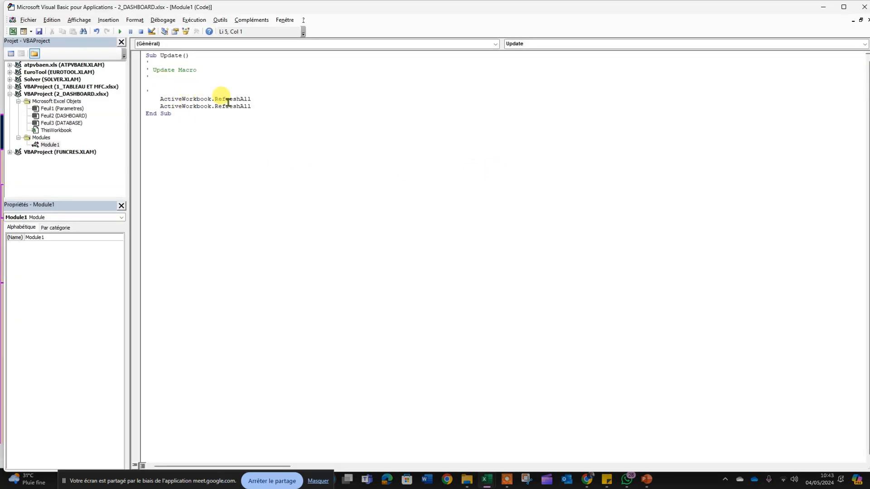
{"action": "left_click_drag", "start_coordinate": [256, 114], "coordinate": [170, 91]}
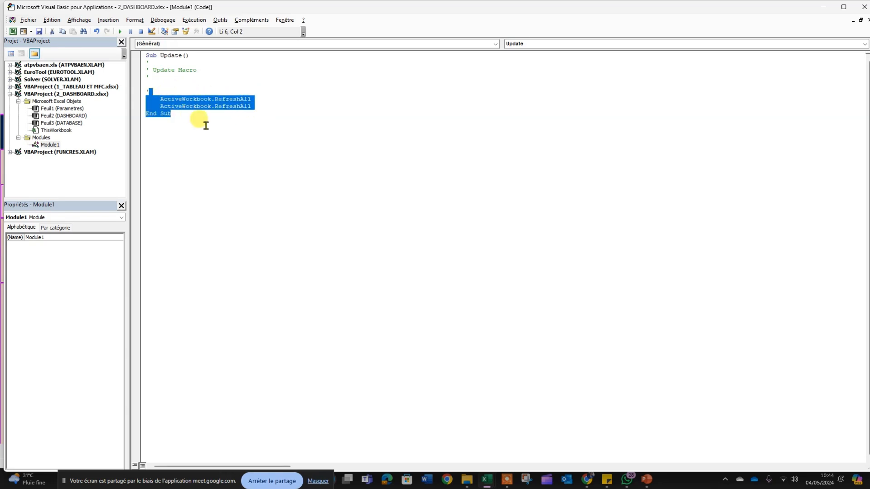
{"action": "left_click", "coordinate": [190, 115]}
{"action": "left_click_drag", "start_coordinate": [163, 99], "coordinate": [248, 96]}
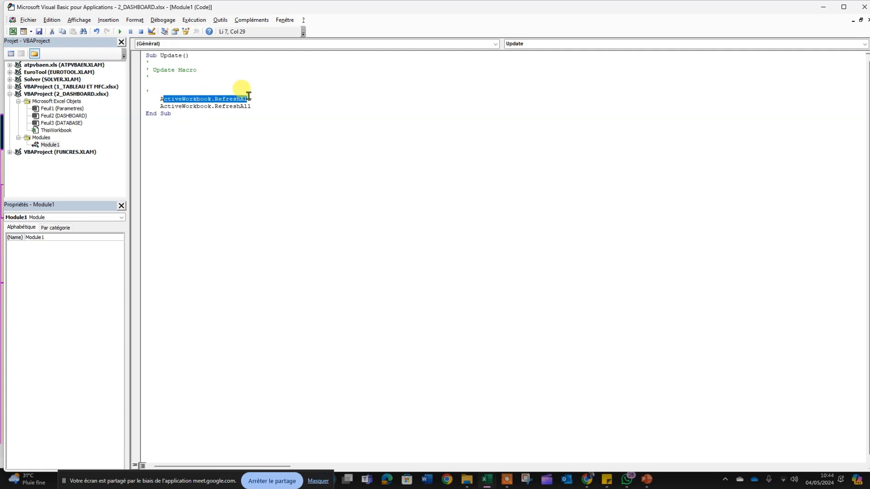
{"action": "left_click", "coordinate": [250, 107]}
{"action": "left_click", "coordinate": [172, 91]}
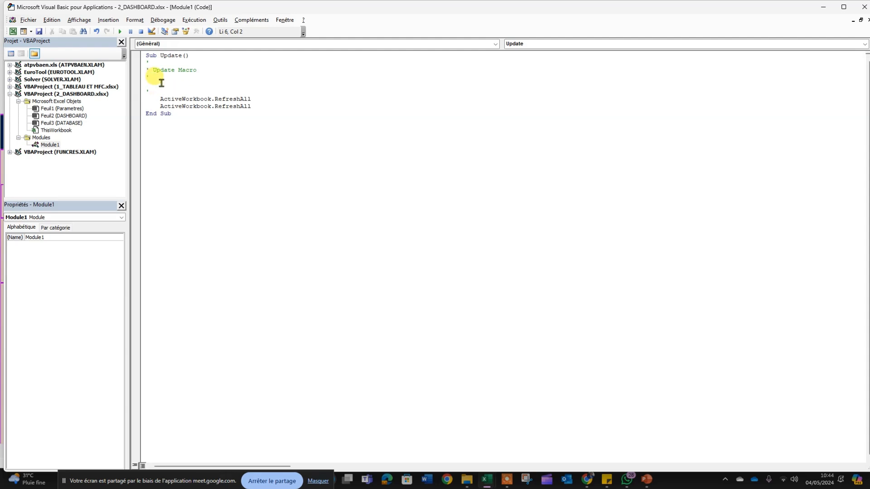
{"action": "left_click", "coordinate": [866, 20]}
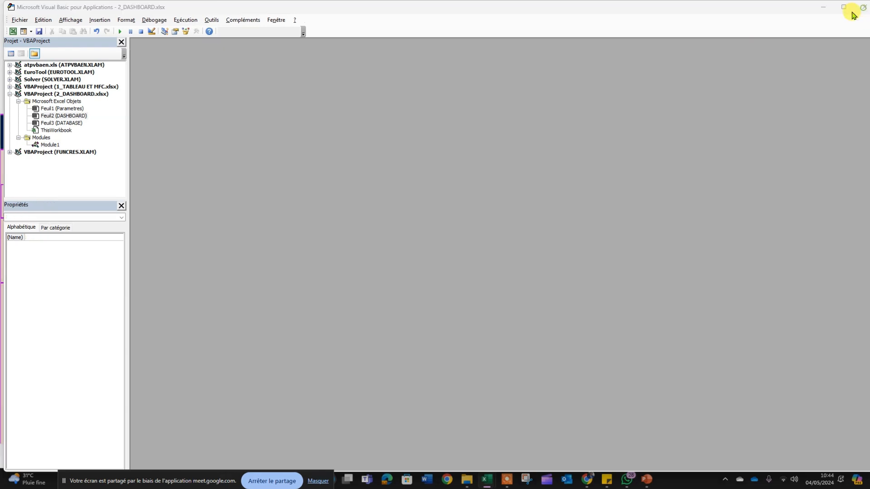
{"action": "left_click", "coordinate": [864, 6]}
Step: Assign the Update macro to the yellow rounded rectangle and deselect the shape
{"action": "right_click", "coordinate": [624, 136]}
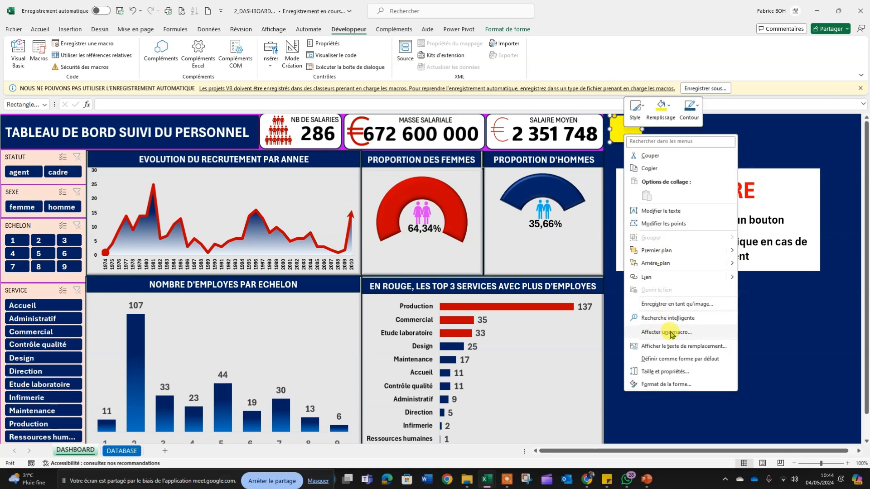
{"action": "left_click", "coordinate": [666, 332]}
{"action": "left_click", "coordinate": [593, 279]}
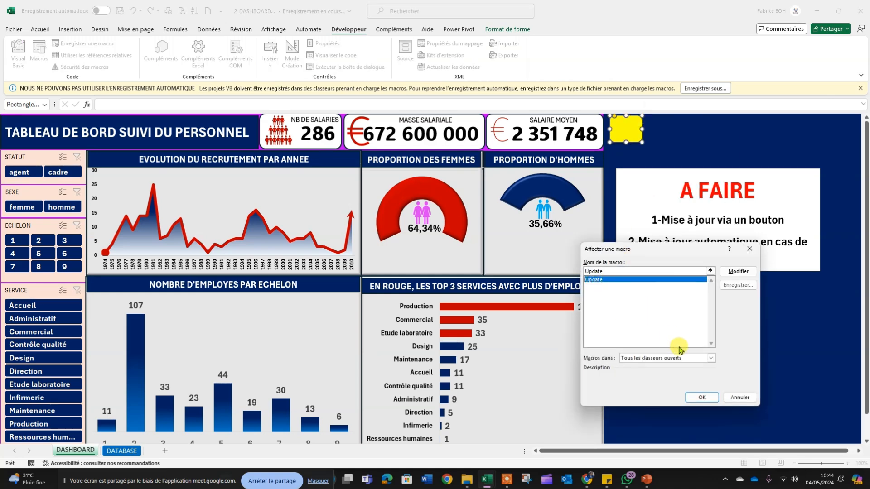
{"action": "left_click", "coordinate": [699, 398]}
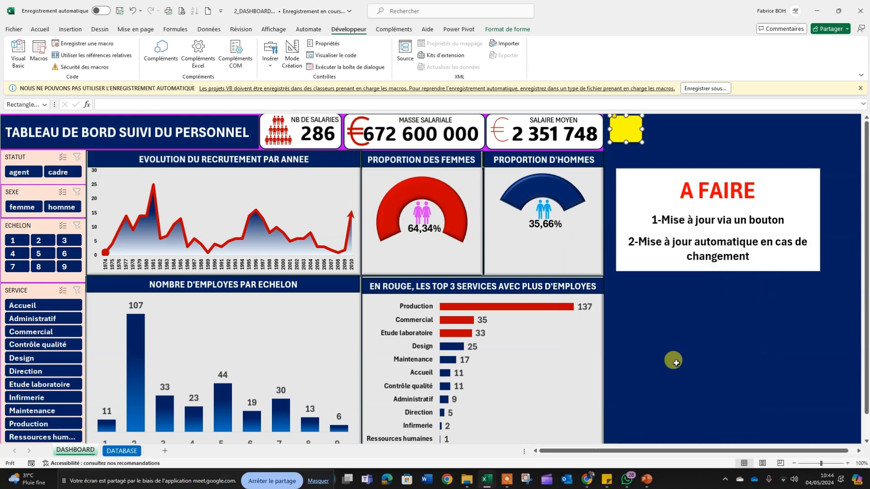
{"action": "left_click", "coordinate": [684, 130]}
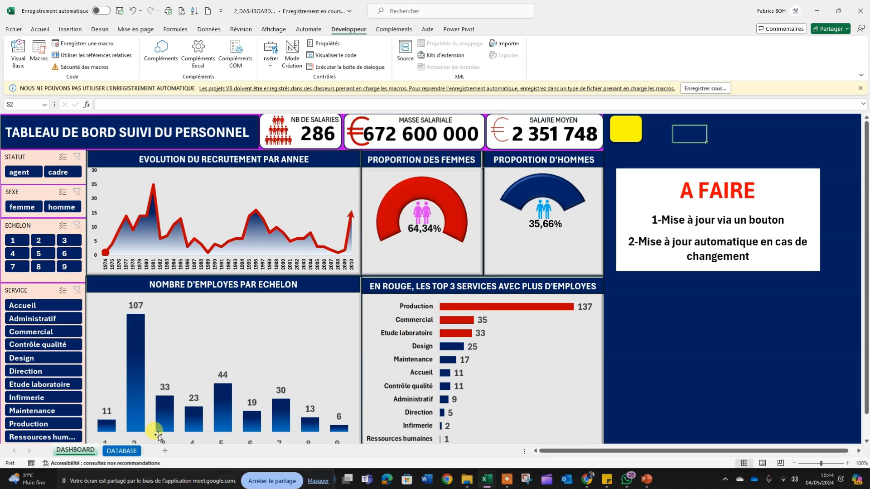
Step: Duplicate the last two employee rows of the DATABASE sheet directly below the table, and extend the MATRICULE numbering to 288
{"action": "left_click", "coordinate": [123, 451]}
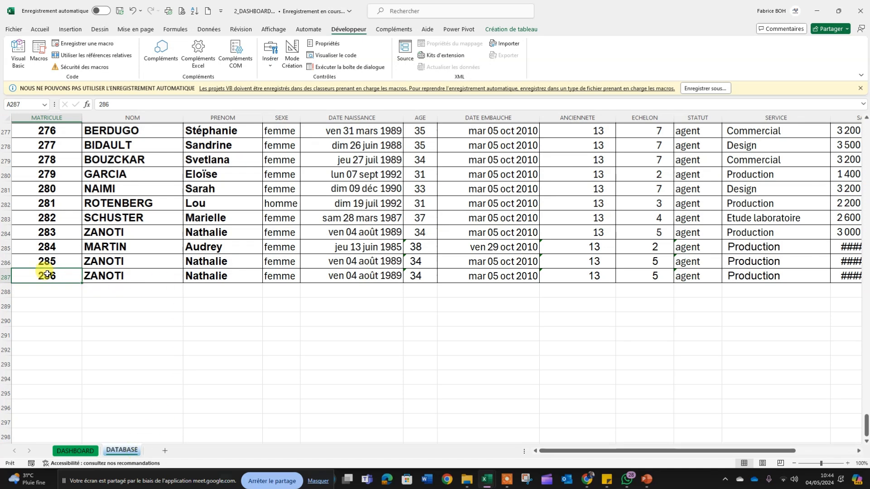
{"action": "left_click_drag", "start_coordinate": [46, 276], "coordinate": [421, 275]}
{"action": "left_click_drag", "start_coordinate": [515, 271], "coordinate": [795, 277]}
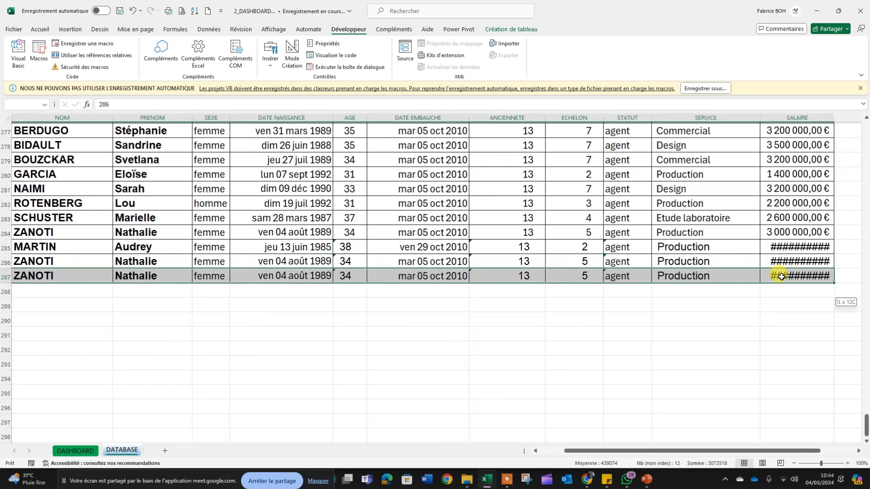
{"action": "key", "text": "ctrl+c"}
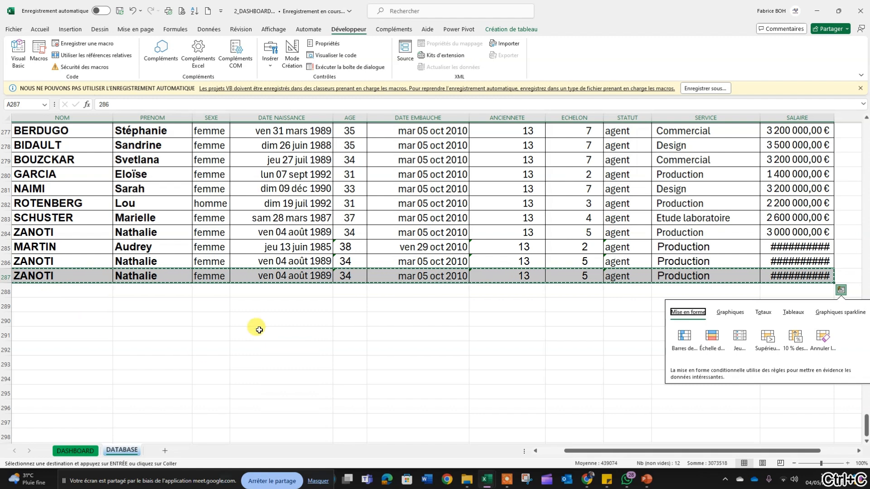
{"action": "left_click_drag", "start_coordinate": [29, 248], "coordinate": [208, 277]}
{"action": "left_click", "coordinate": [90, 264]}
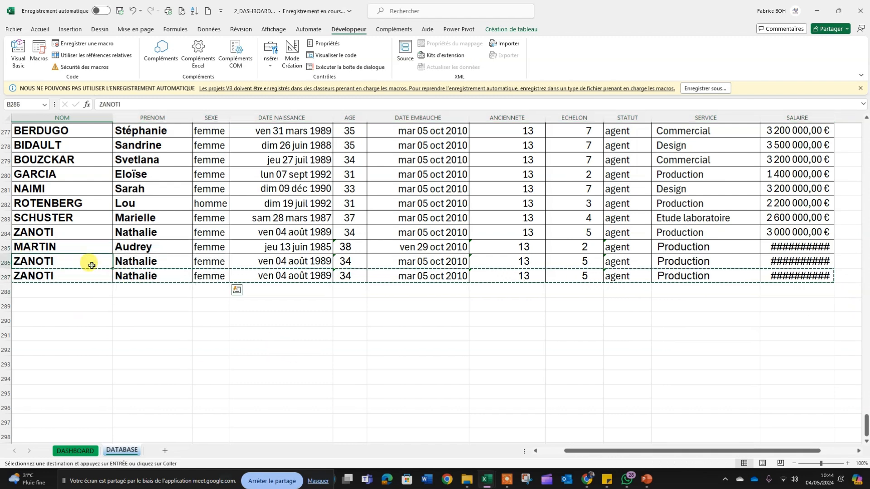
{"action": "left_click_drag", "start_coordinate": [718, 452], "coordinate": [231, 451]}
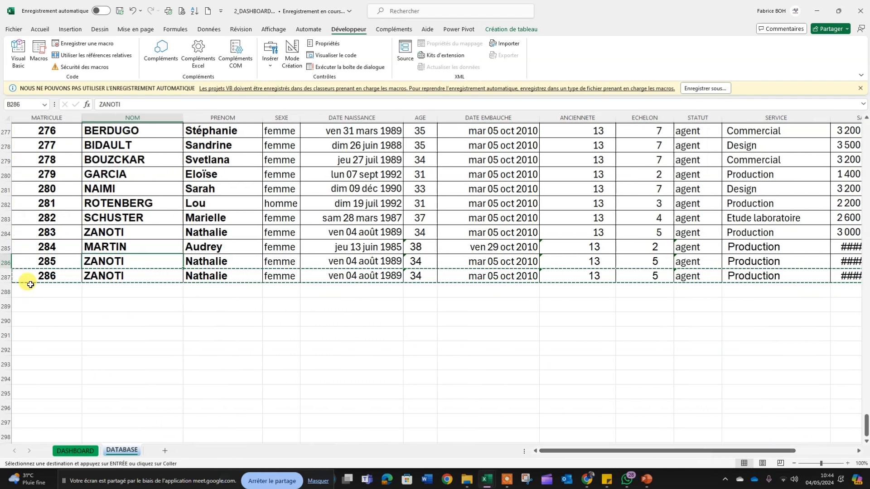
{"action": "left_click_drag", "start_coordinate": [15, 262], "coordinate": [17, 274]}
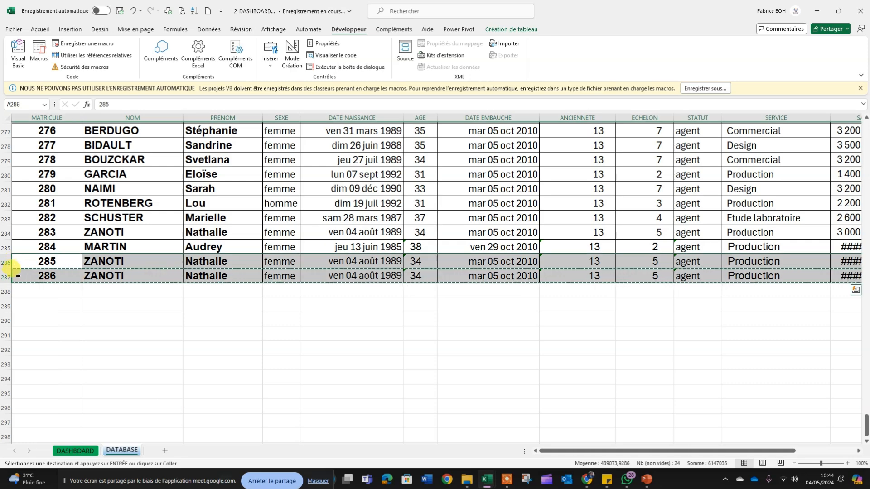
{"action": "key", "text": "ctrl+c"}
{"action": "left_click", "coordinate": [27, 289]}
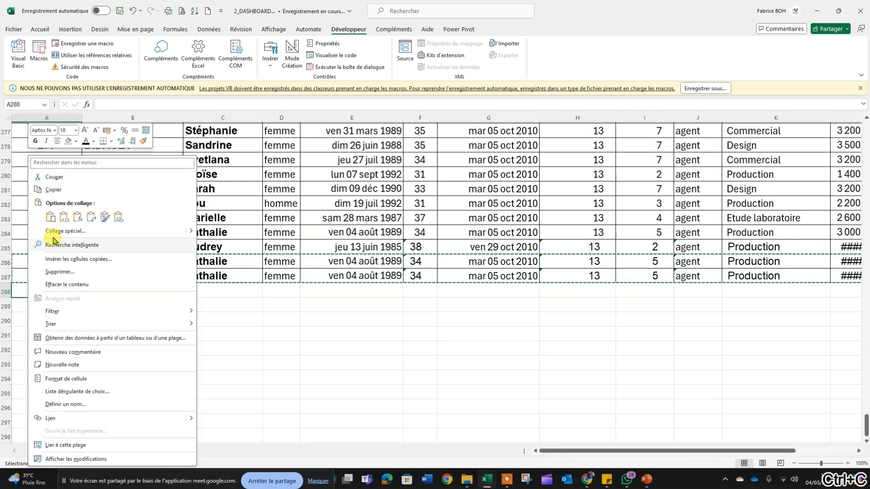
{"action": "left_click", "coordinate": [50, 217]}
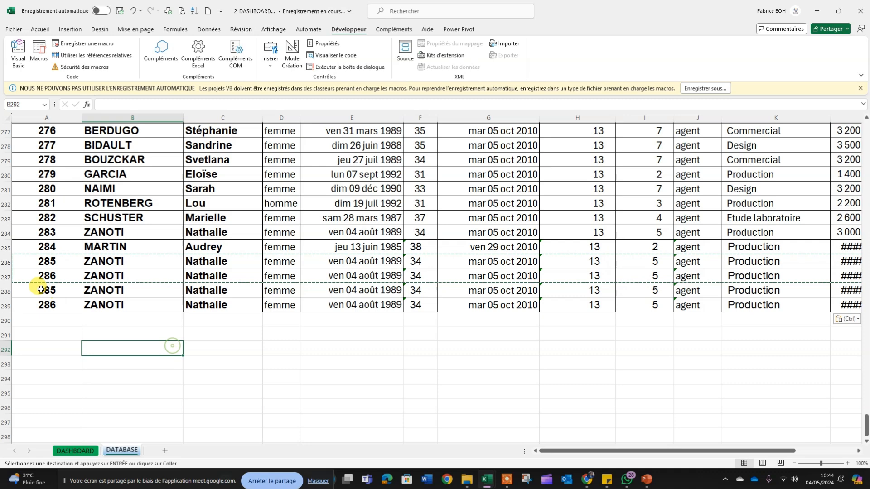
{"action": "left_click_drag", "start_coordinate": [50, 246], "coordinate": [84, 311]}
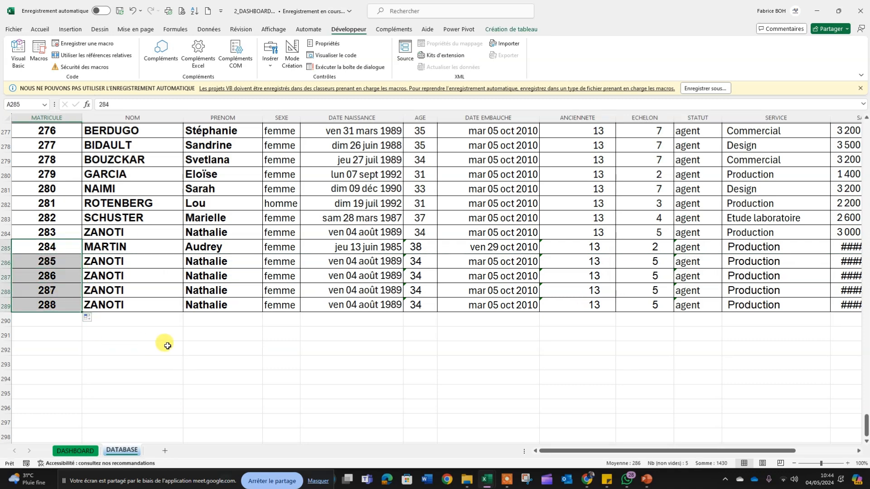
{"action": "left_click", "coordinate": [170, 345]}
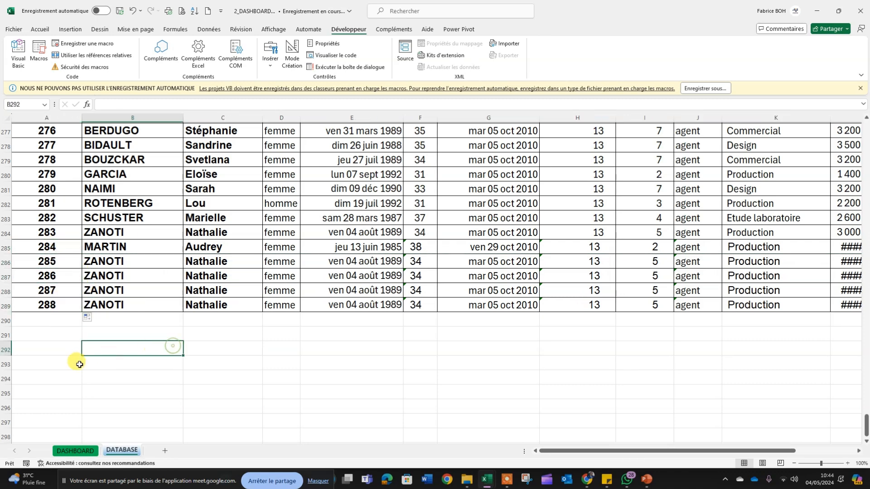
Step: Update the DASHBOARD sheet by running the macro from the yellow rounded rectangle
{"action": "left_click", "coordinate": [77, 449]}
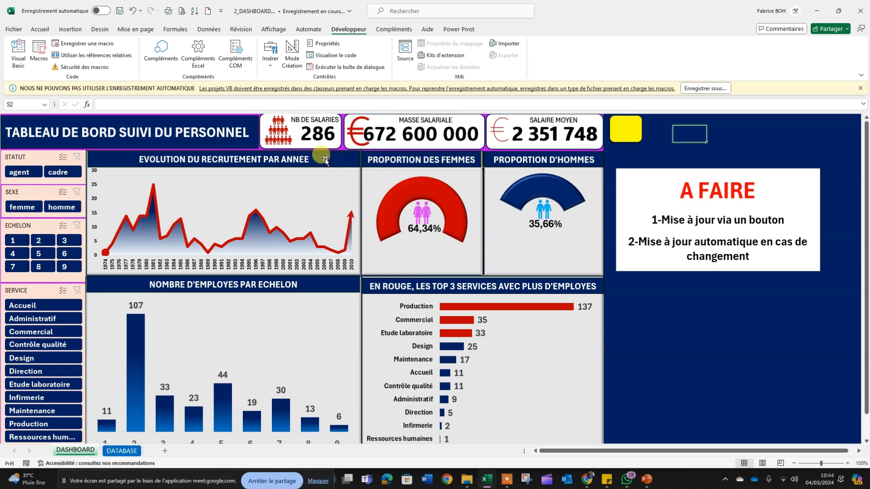
{"action": "left_click", "coordinate": [623, 136]}
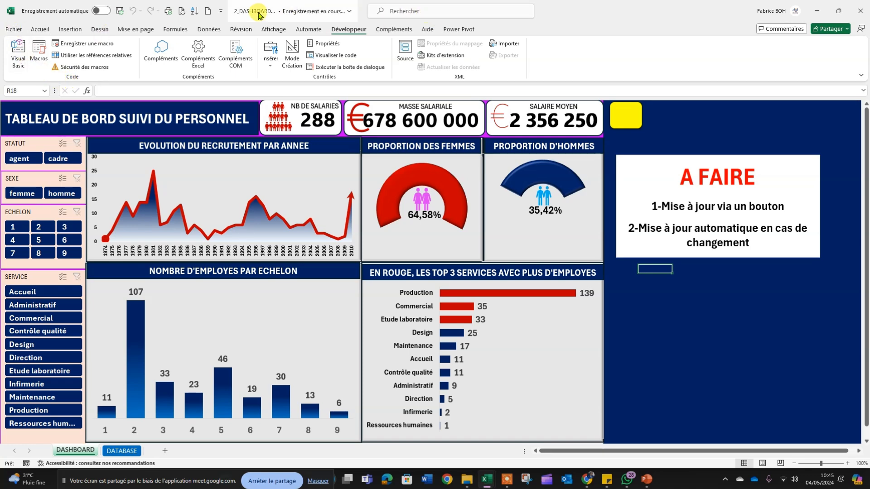
Step: Choose the macro-enabled workbook format (*.xlsm) for a save-as of 2_DASHBOARD, and return to the dashboard without saving
{"action": "left_click", "coordinate": [14, 28]}
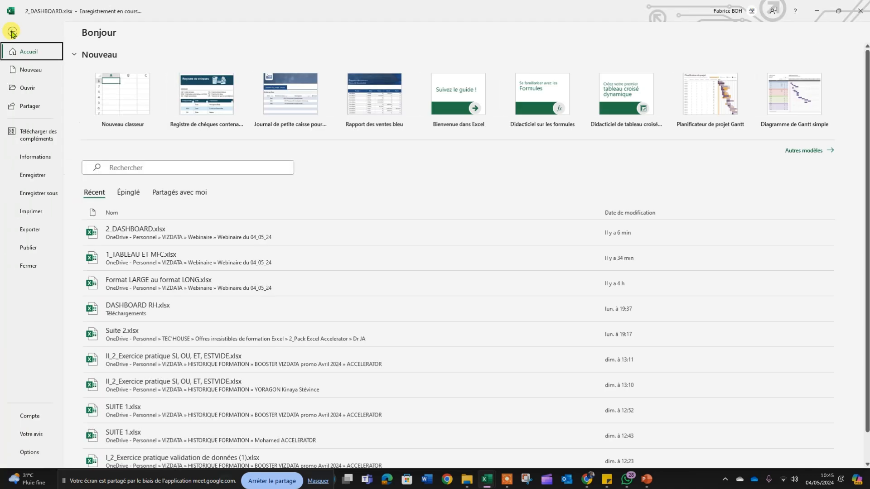
{"action": "left_click", "coordinate": [43, 196]}
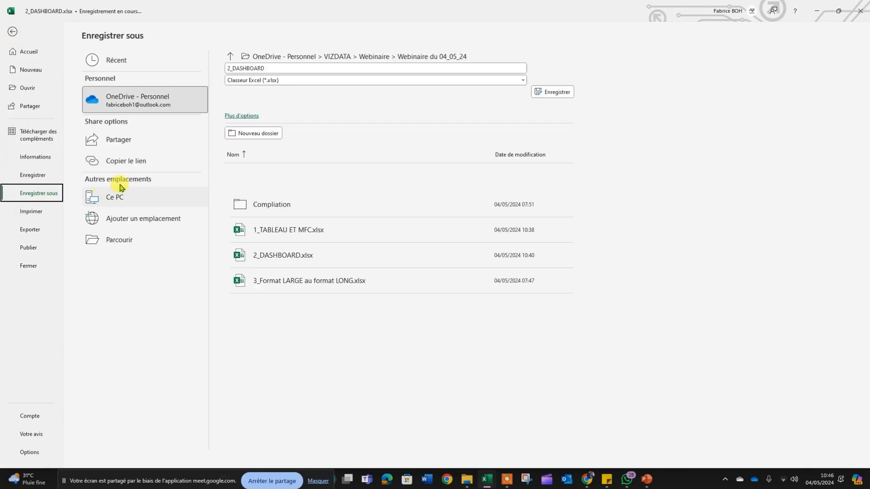
{"action": "left_click", "coordinate": [277, 80]}
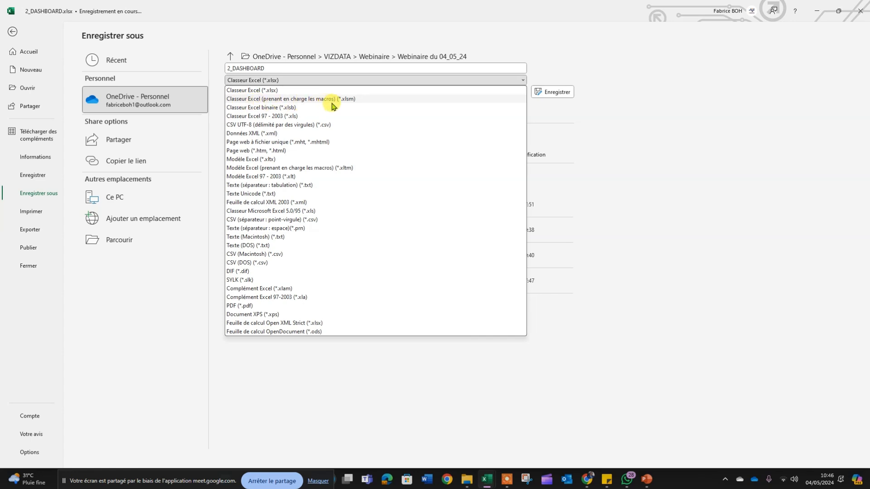
{"action": "left_click", "coordinate": [281, 100]}
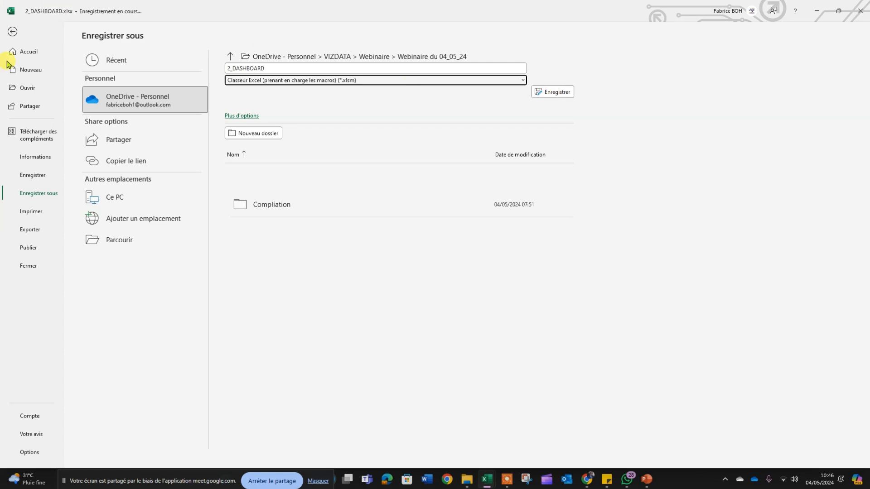
{"action": "left_click", "coordinate": [12, 31]}
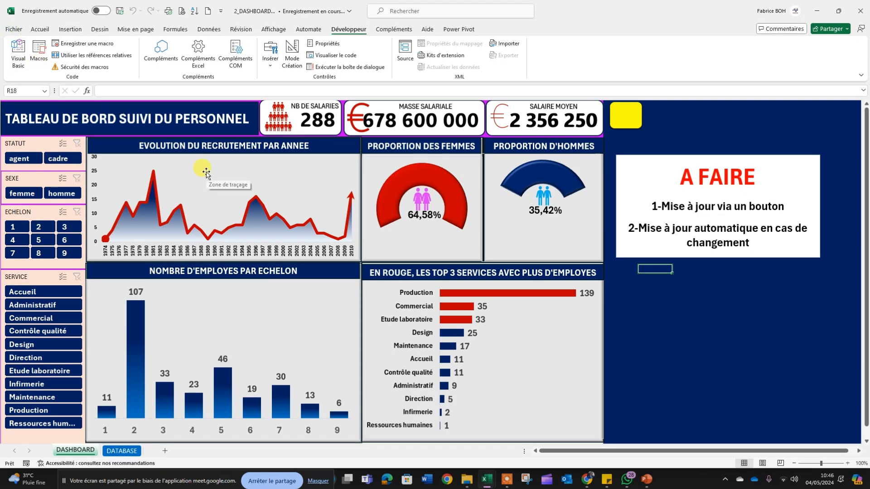
Step: Minimize the workbook and open 3_Format LARGE au format LONG.xlsx from the Webinaire du 04_05_24 folder in File Explorer
{"action": "left_click", "coordinate": [820, 11]}
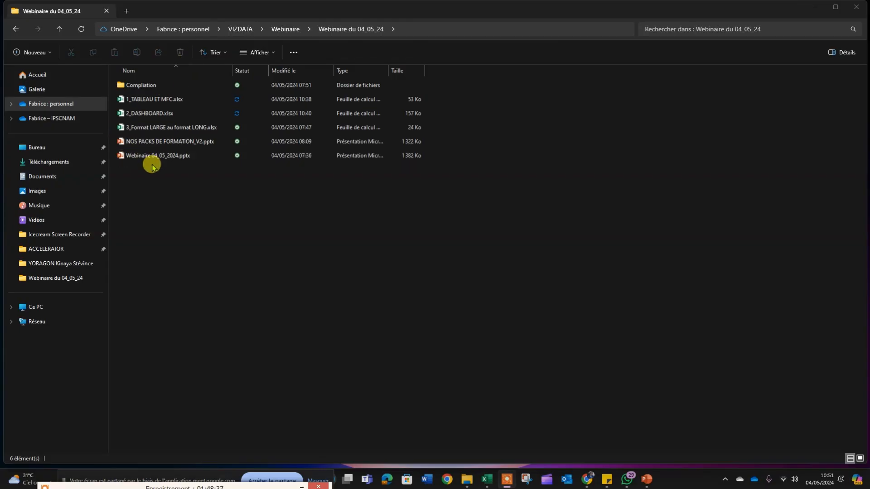
{"action": "left_click", "coordinate": [164, 126]}
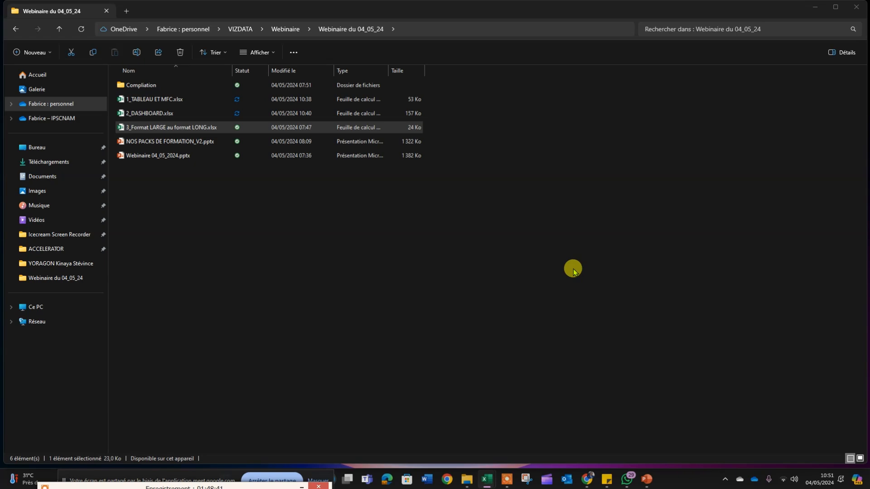
Step: Open the 3_Format LARGE au format LONG.xlsx workbook and examine the wide yearly table on the SOURCE DE DONNEES sheet
{"action": "key", "text": "Return"}
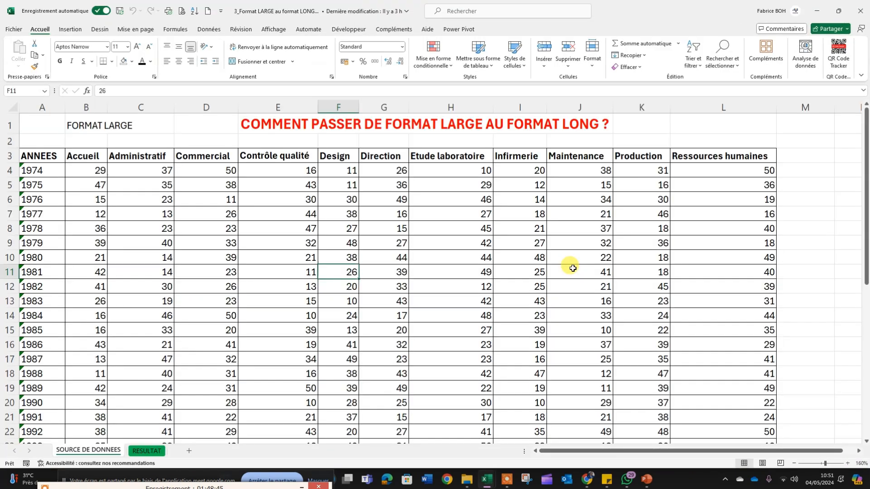
{"action": "scroll", "coordinate": [334, 238], "scroll_direction": "down", "scroll_amount": 4}
{"action": "scroll", "coordinate": [335, 239], "scroll_direction": "up", "scroll_amount": 4}
{"action": "left_click", "coordinate": [334, 239]}
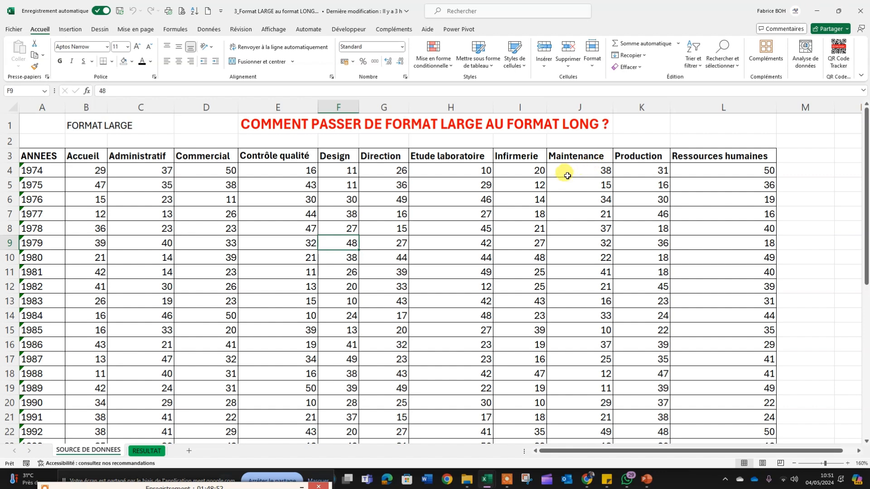
{"action": "left_click", "coordinate": [301, 187]}
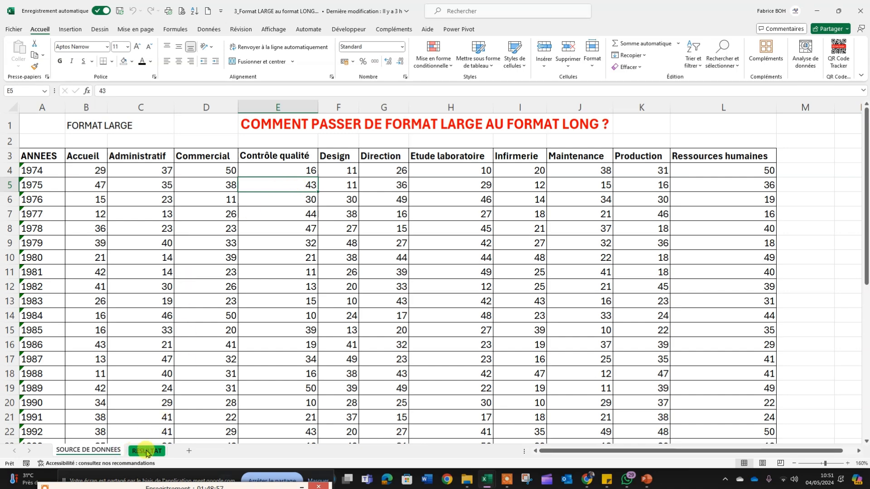
Step: Examine the long-format table on the RESULTAT sheet, including its ANNEES, SERVICES and EFFECTIF columns and the repeated years
{"action": "left_click", "coordinate": [146, 451]}
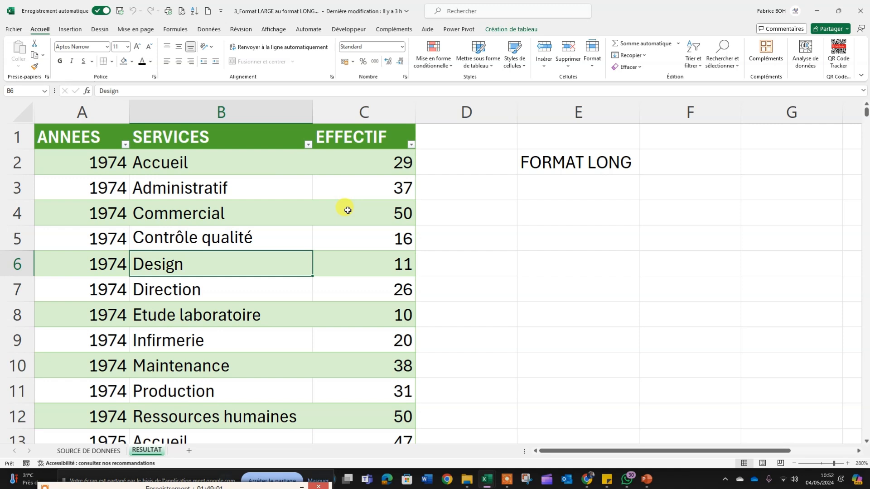
{"action": "left_click", "coordinate": [70, 138]}
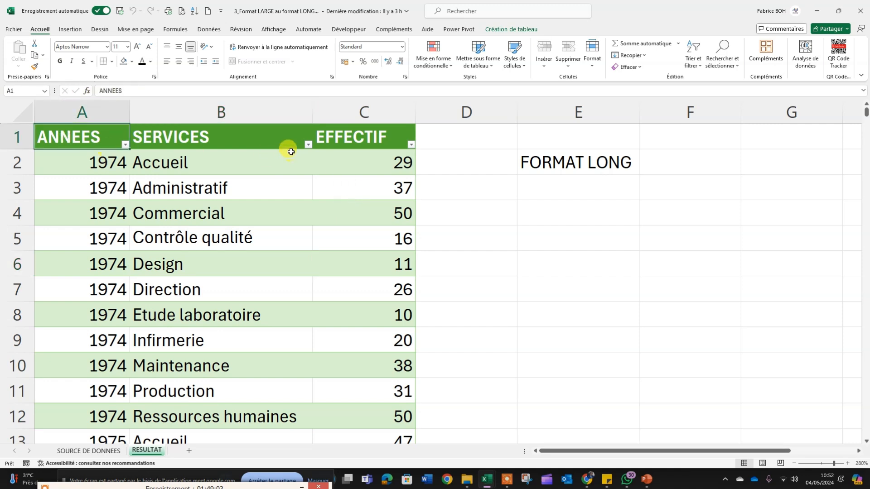
{"action": "left_click", "coordinate": [232, 139]}
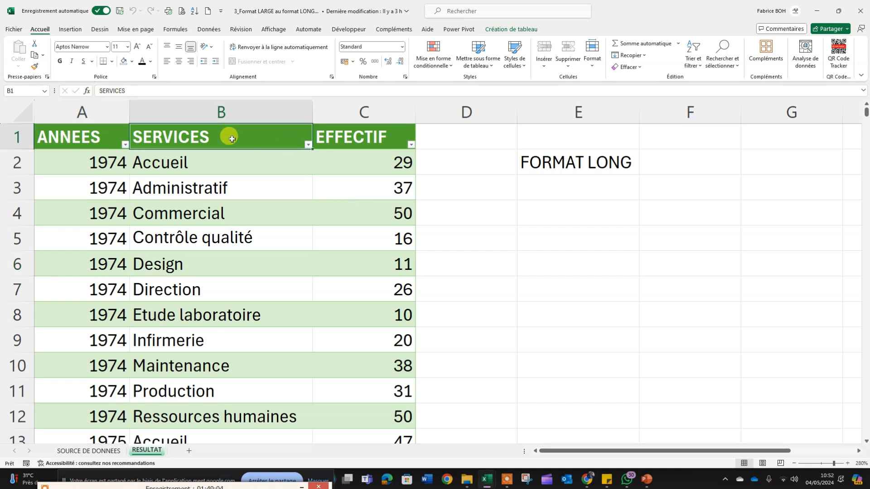
{"action": "left_click", "coordinate": [375, 134]}
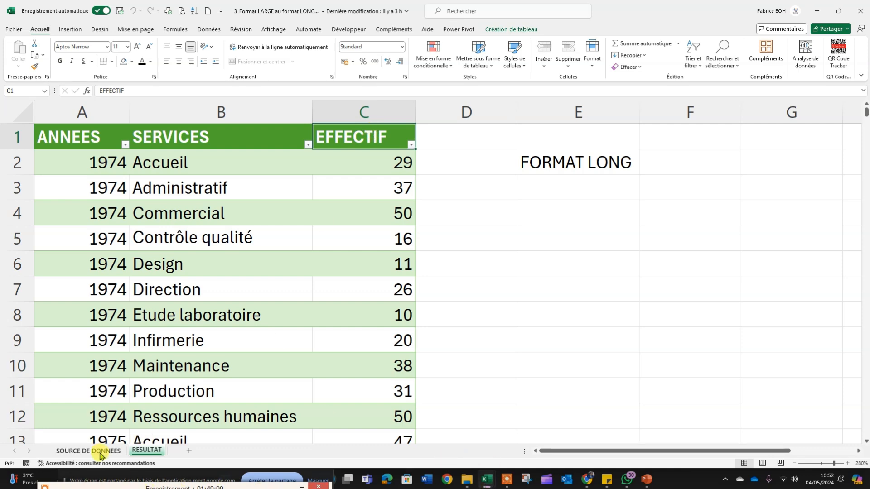
{"action": "scroll", "coordinate": [308, 173], "scroll_direction": "down", "scroll_amount": 14}
{"action": "scroll", "coordinate": [310, 179], "scroll_direction": "down", "scroll_amount": 9}
{"action": "scroll", "coordinate": [287, 200], "scroll_direction": "up", "scroll_amount": 20}
{"action": "left_click", "coordinate": [106, 162]}
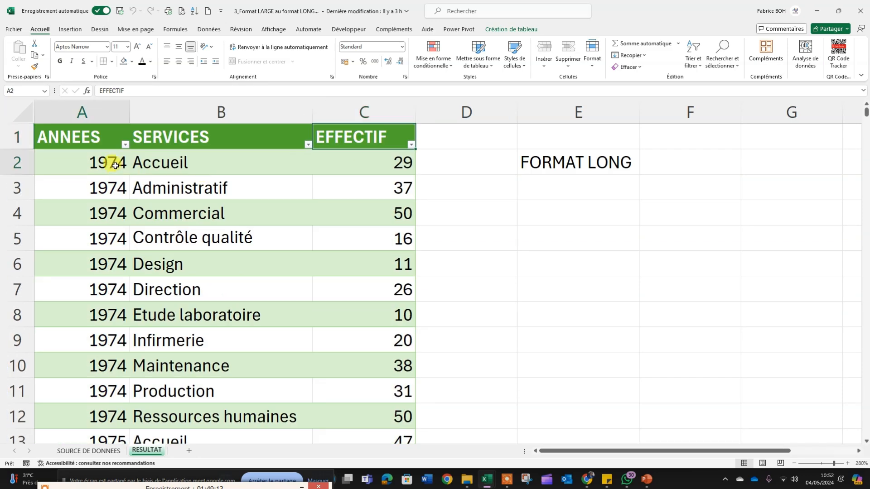
{"action": "left_click", "coordinate": [114, 212]}
{"action": "left_click", "coordinate": [182, 167]}
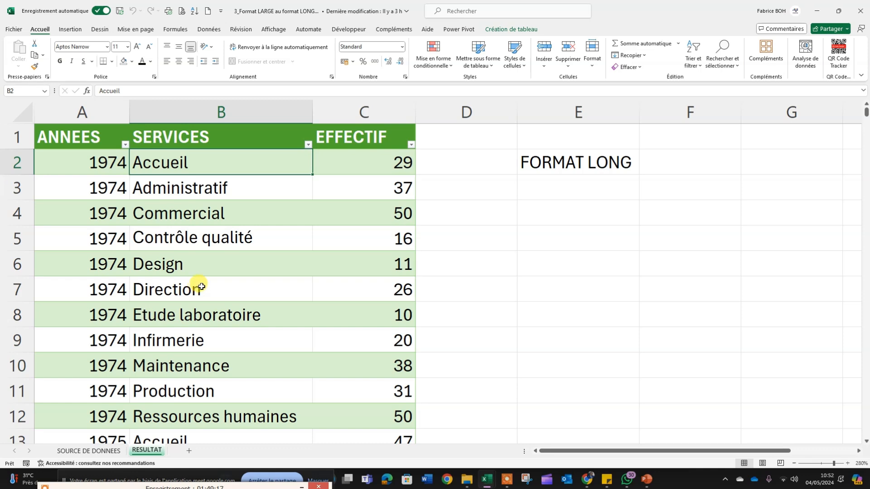
Step: Examine how SOURCE DE DONNEES lays out the services across the header row and the years down the ANNEES column
{"action": "left_click", "coordinate": [87, 451]}
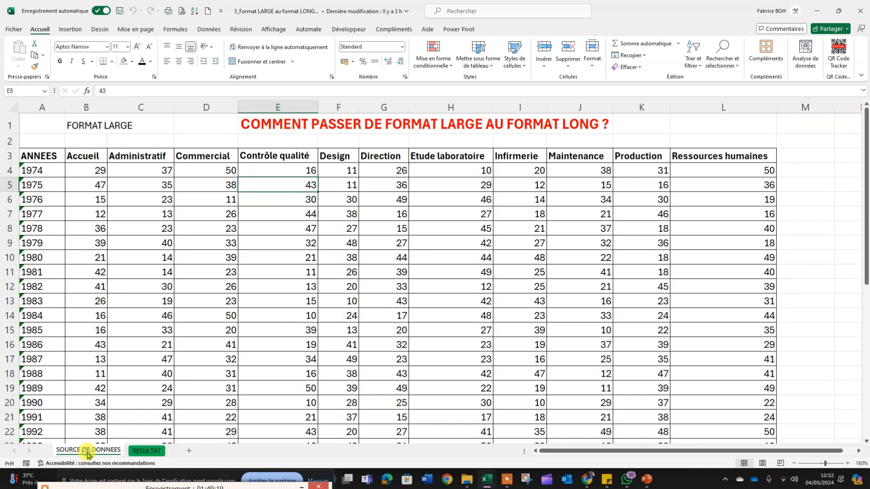
{"action": "left_click", "coordinate": [47, 159]}
{"action": "left_click_drag", "start_coordinate": [47, 160], "coordinate": [504, 189]}
{"action": "left_click_drag", "start_coordinate": [75, 154], "coordinate": [728, 155]}
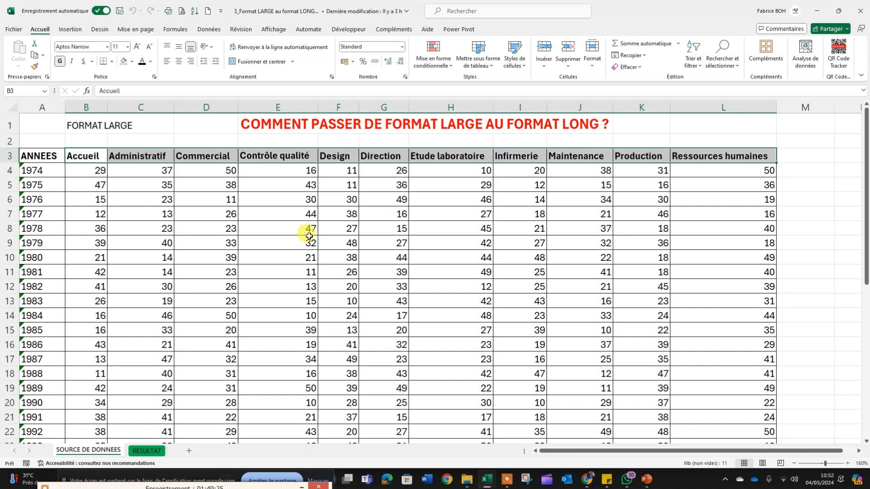
{"action": "left_click_drag", "start_coordinate": [28, 155], "coordinate": [27, 415]}
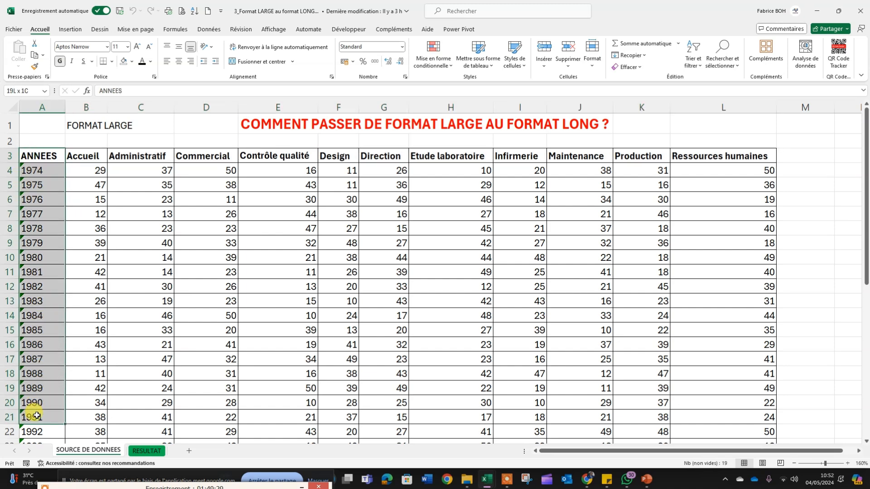
{"action": "left_click", "coordinate": [403, 281]}
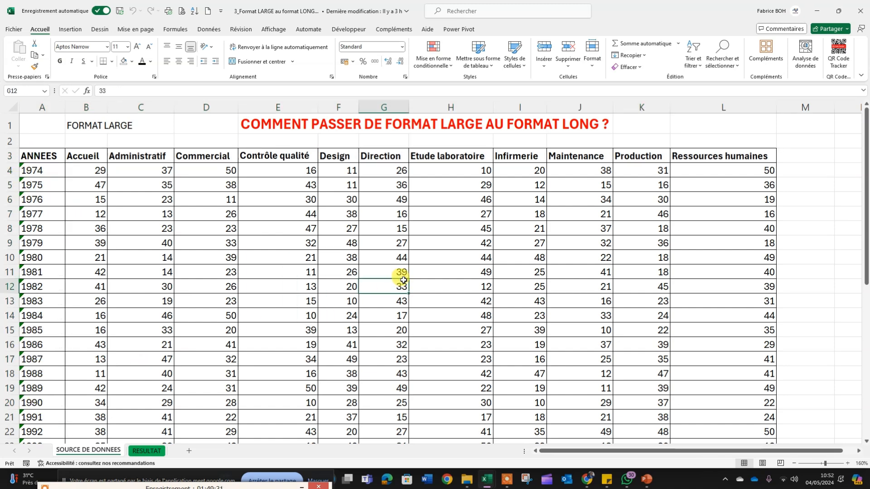
{"action": "left_click", "coordinate": [719, 155]}
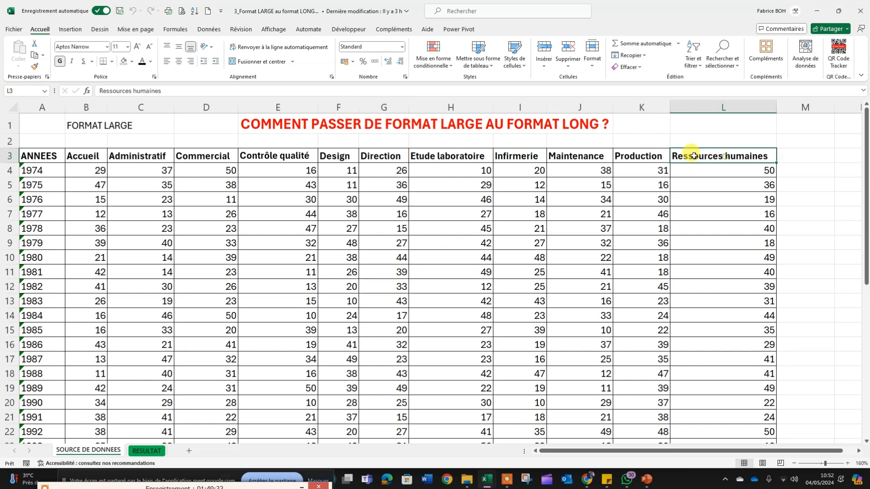
{"action": "left_click_drag", "start_coordinate": [79, 157], "coordinate": [729, 156]}
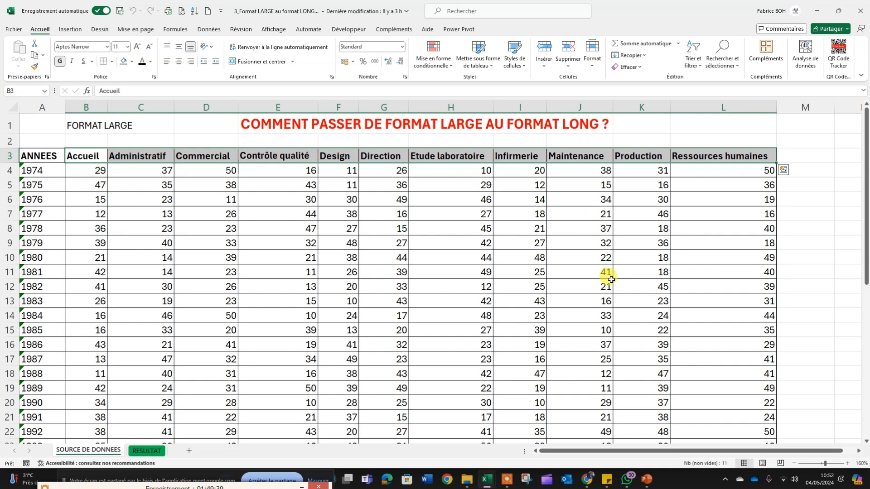
Step: Compare the long list of services on RESULTAT with the wide layout on SOURCE DE DONNEES, finishing on RESULTAT
{"action": "left_click", "coordinate": [145, 452]}
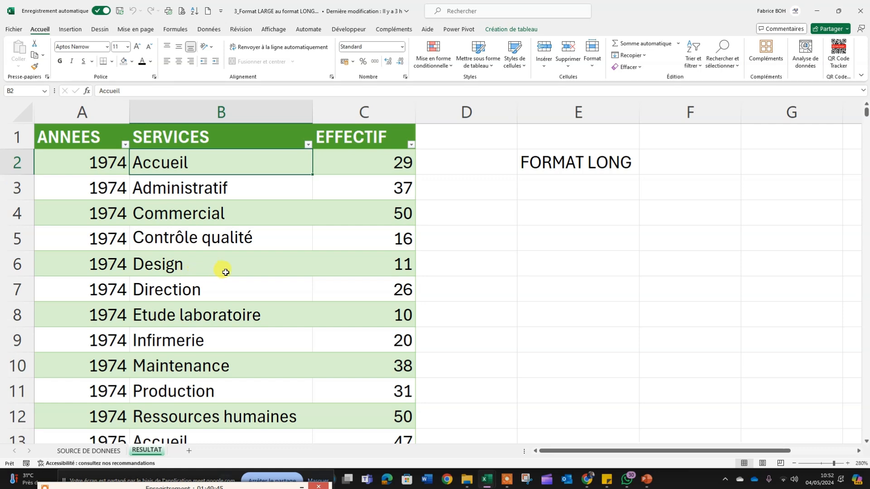
{"action": "scroll", "coordinate": [226, 272], "scroll_direction": "down", "scroll_amount": 15}
{"action": "scroll", "coordinate": [233, 276], "scroll_direction": "up", "scroll_amount": 4}
{"action": "scroll", "coordinate": [235, 278], "scroll_direction": "up", "scroll_amount": 11}
{"action": "left_click", "coordinate": [236, 269]}
{"action": "left_click", "coordinate": [87, 451]}
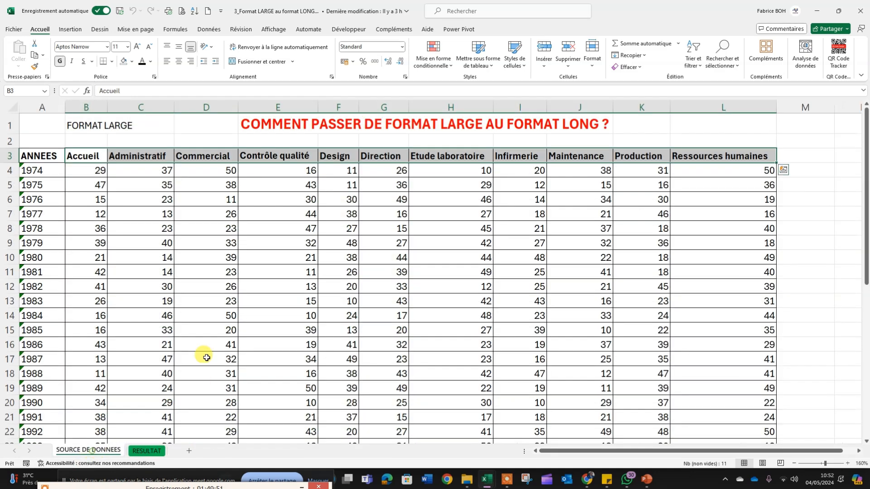
{"action": "left_click", "coordinate": [146, 450]}
{"action": "left_click", "coordinate": [198, 289]}
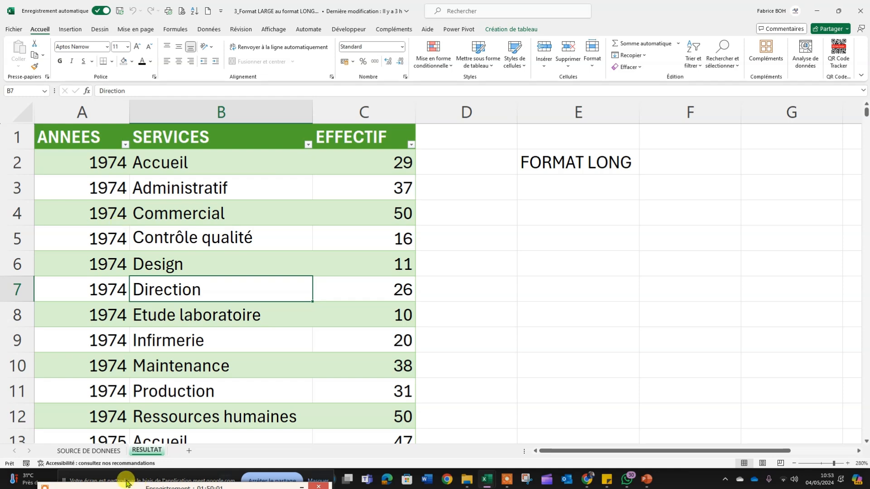
{"action": "left_click", "coordinate": [88, 450]}
{"action": "left_click", "coordinate": [351, 212]}
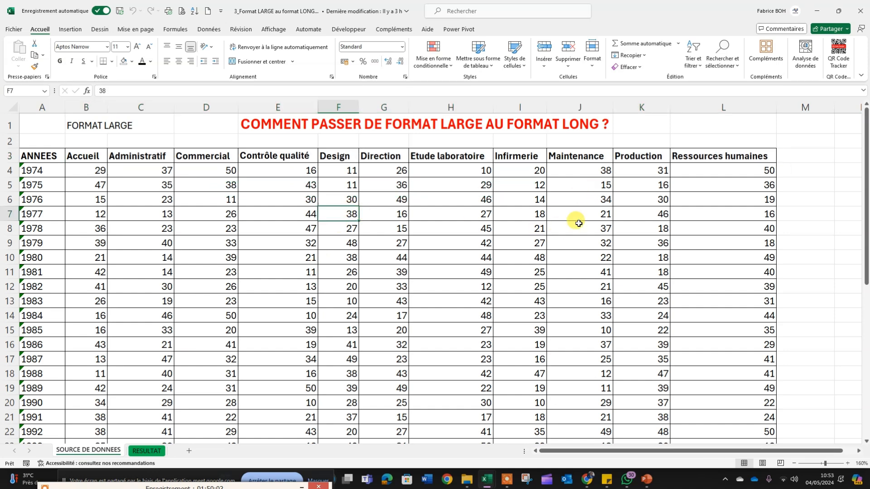
{"action": "left_click", "coordinate": [146, 450]}
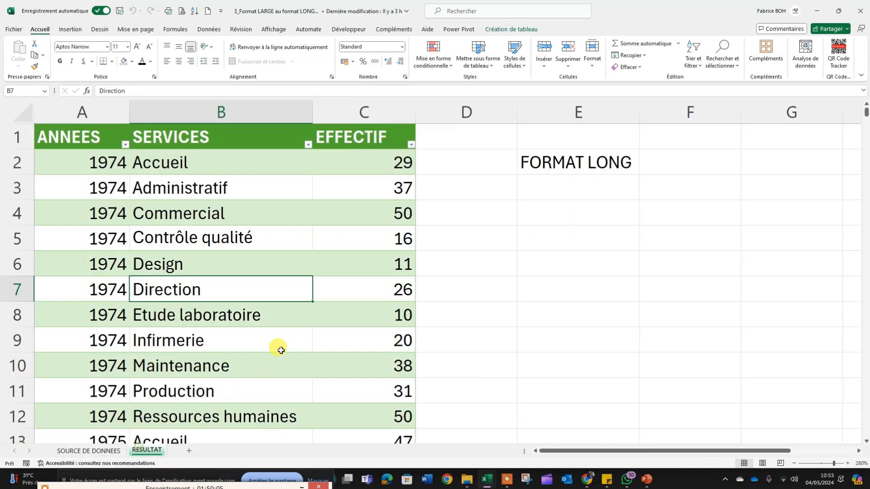
Step: Insert ANNEES and SERVICES slicers for the RESULTAT table and place them side by side next to it
{"action": "left_click", "coordinate": [507, 30]}
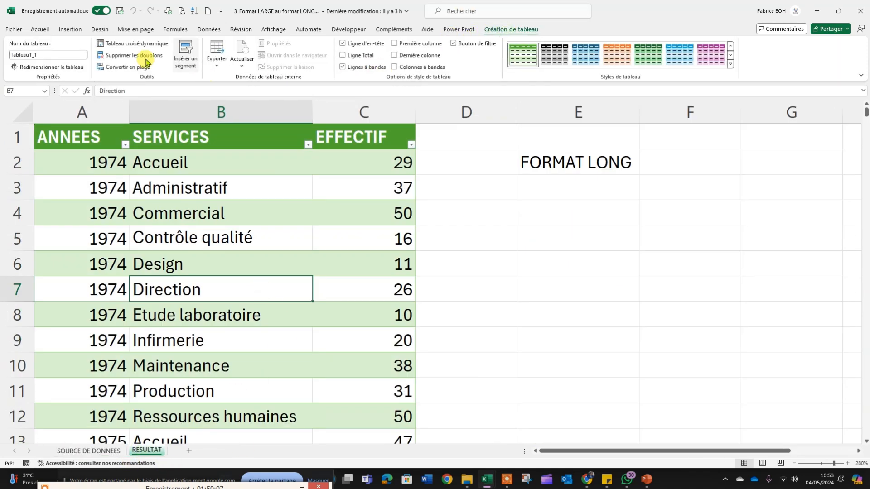
{"action": "left_click", "coordinate": [188, 60]}
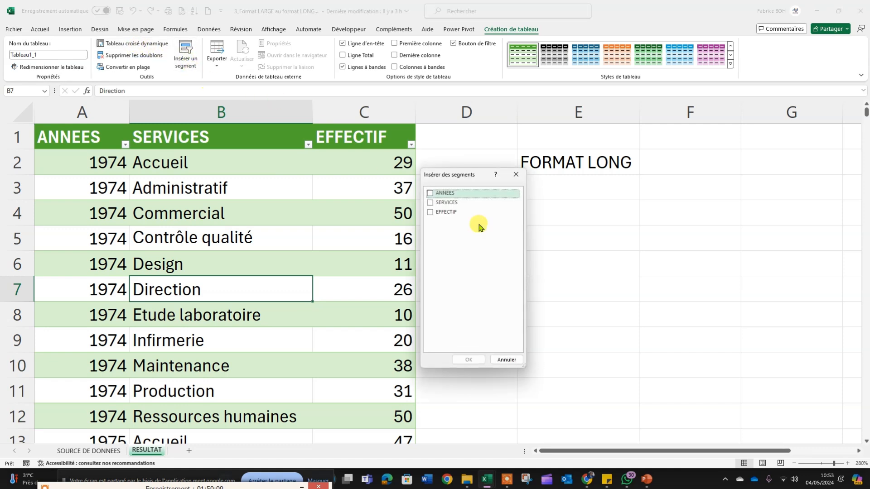
{"action": "left_click", "coordinate": [430, 194]}
{"action": "left_click", "coordinate": [430, 203]}
{"action": "left_click", "coordinate": [471, 356]}
{"action": "left_click_drag", "start_coordinate": [501, 219], "coordinate": [685, 162]}
{"action": "left_click_drag", "start_coordinate": [449, 131], "coordinate": [535, 150]}
Step: Filter the RESULTAT table by single years between 1974 and 1977 with the ANNEES slicer, ending on 1976
{"action": "left_click", "coordinate": [482, 202]}
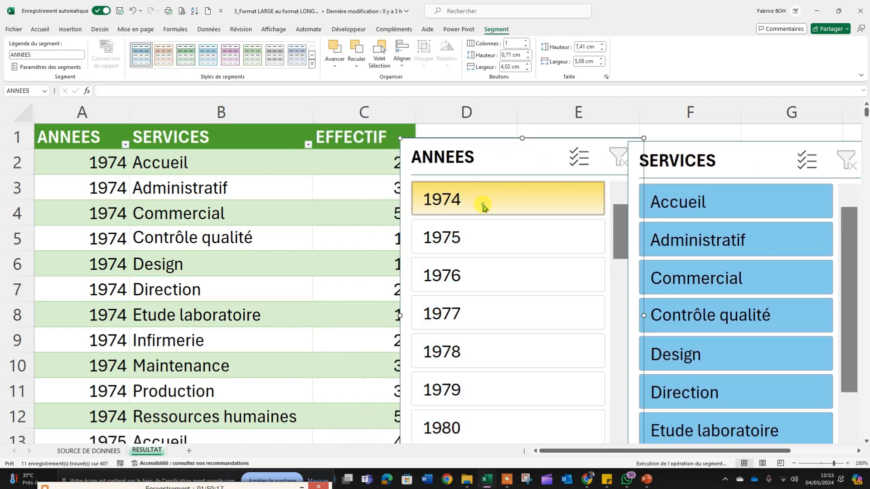
{"action": "left_click", "coordinate": [457, 239]}
{"action": "left_click", "coordinate": [458, 280]}
{"action": "left_click", "coordinate": [458, 313]}
{"action": "left_click", "coordinate": [458, 276]}
Step: Filter the selected year's rows by one service after another with the SERVICES slicer, ending on Accueil
{"action": "left_click", "coordinate": [726, 249]}
{"action": "left_click", "coordinate": [702, 212]}
{"action": "left_click", "coordinate": [707, 278]}
{"action": "left_click", "coordinate": [708, 316]}
{"action": "left_click", "coordinate": [710, 387]}
{"action": "left_click", "coordinate": [713, 280]}
{"action": "left_click", "coordinate": [717, 240]}
{"action": "left_click", "coordinate": [699, 203]}
Step: Filter the Accueil rows to year 1974 and move the ANNEES slicer clear of the EFFECTIF column
{"action": "left_click", "coordinate": [451, 208]}
{"action": "left_click", "coordinate": [458, 279]}
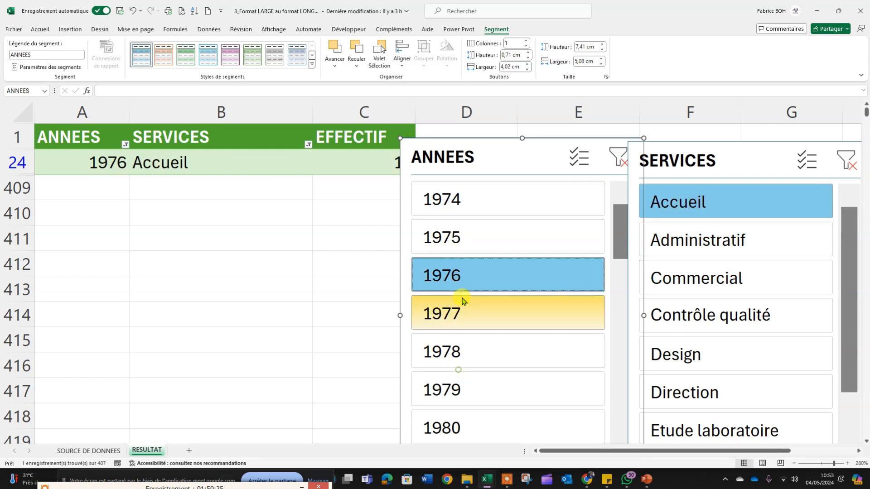
{"action": "left_click", "coordinate": [460, 206]}
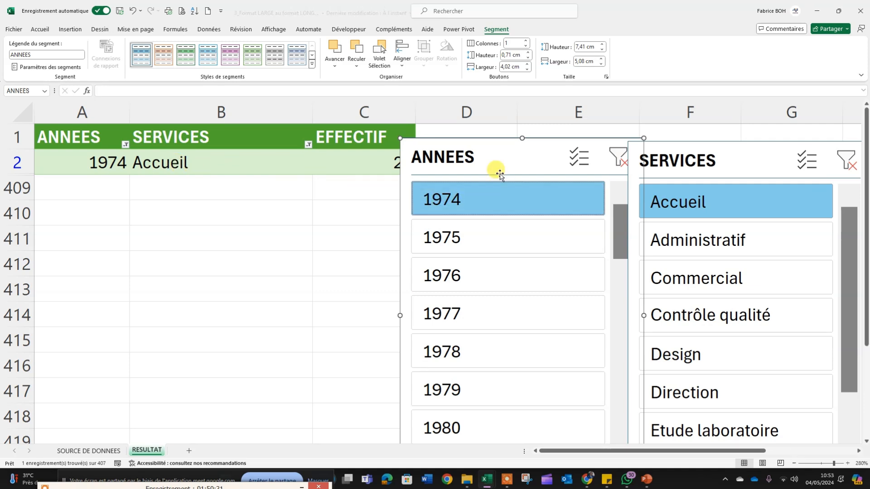
{"action": "left_click_drag", "start_coordinate": [490, 154], "coordinate": [515, 143]}
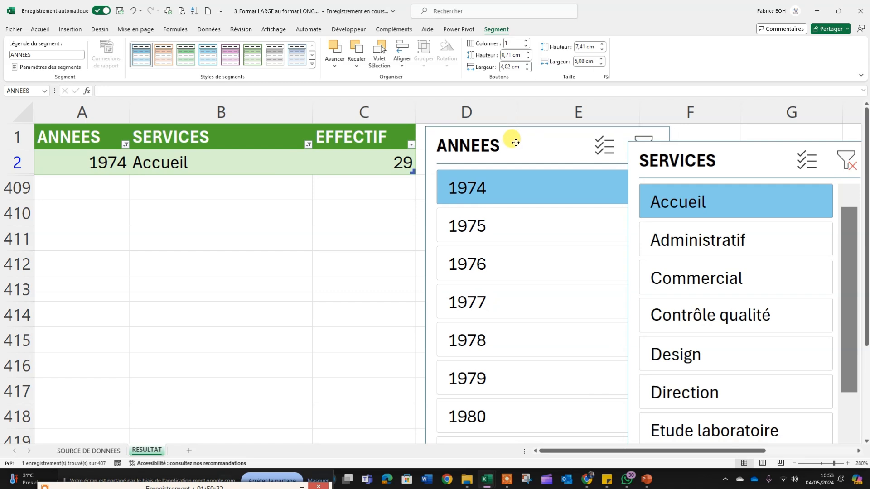
Step: Try several year and service combinations in the slicers, ending on 1975 and Commercial
{"action": "left_click", "coordinate": [491, 224]}
{"action": "left_click", "coordinate": [499, 309]}
{"action": "left_click", "coordinate": [497, 362]}
{"action": "left_click", "coordinate": [498, 299]}
{"action": "left_click", "coordinate": [507, 221]}
{"action": "left_click", "coordinate": [713, 355]}
{"action": "left_click", "coordinate": [717, 274]}
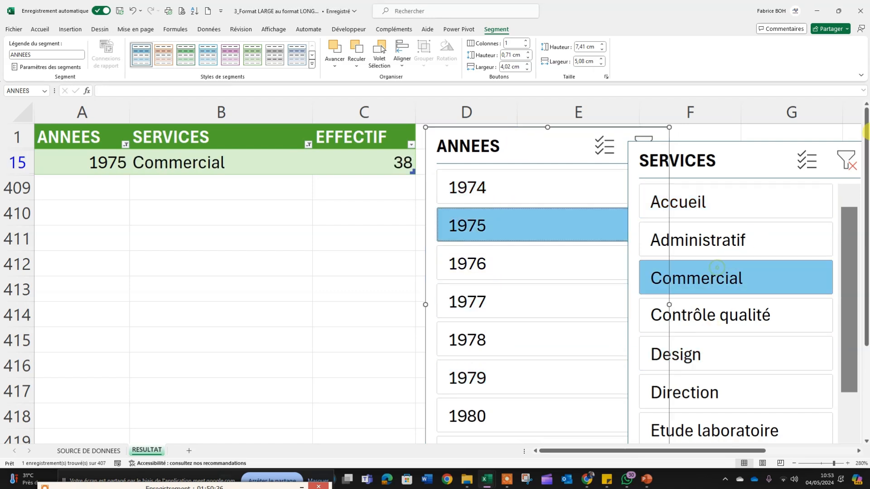
Step: Clear the year filter and filter the table by single services across all years, ending on Contrôle qualité
{"action": "left_click", "coordinate": [638, 137]}
{"action": "left_click", "coordinate": [743, 239]}
{"action": "left_click", "coordinate": [717, 390]}
{"action": "left_click", "coordinate": [714, 312]}
{"action": "left_click", "coordinate": [708, 200]}
{"action": "left_click", "coordinate": [699, 317]}
{"action": "left_click", "coordinate": [806, 159]}
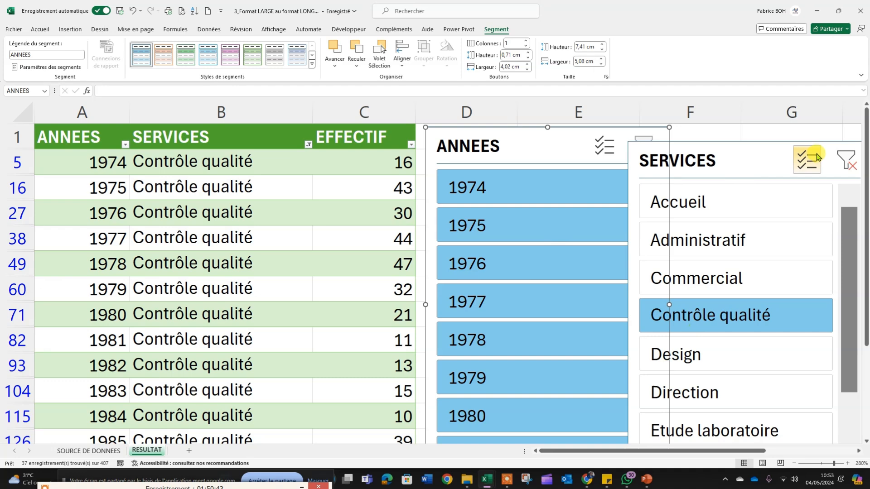
Step: Delete the SERVICES and ANNEES slicers from the RESULTAT sheet
{"action": "left_click", "coordinate": [734, 157]}
{"action": "key", "text": "Delete"}
{"action": "left_click", "coordinate": [543, 144]}
{"action": "key", "text": "Delete"}
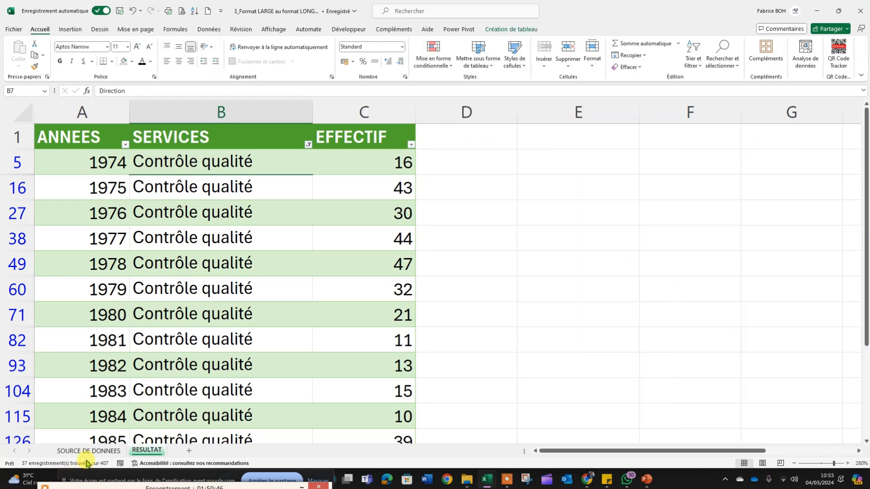
Step: Review the wide table on SOURCE DE DONNEES against the filtered RESULTAT table, and return to the source sheet
{"action": "left_click", "coordinate": [95, 450]}
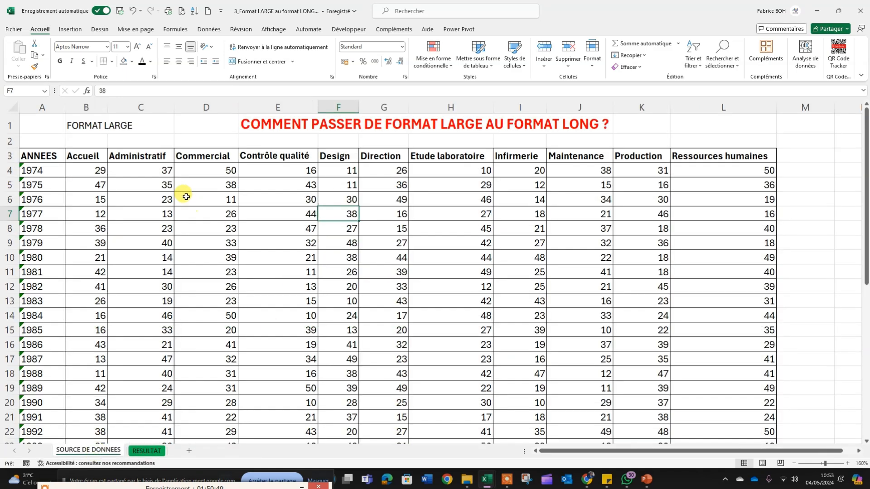
{"action": "left_click", "coordinate": [186, 196]}
{"action": "left_click", "coordinate": [147, 450]}
{"action": "left_click", "coordinate": [308, 261]}
{"action": "left_click", "coordinate": [95, 451]}
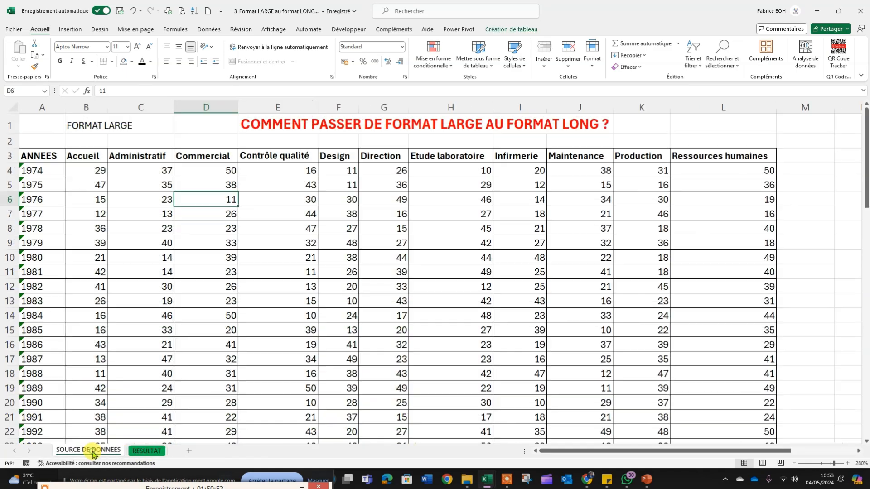
{"action": "left_click_drag", "start_coordinate": [267, 272], "coordinate": [269, 265]}
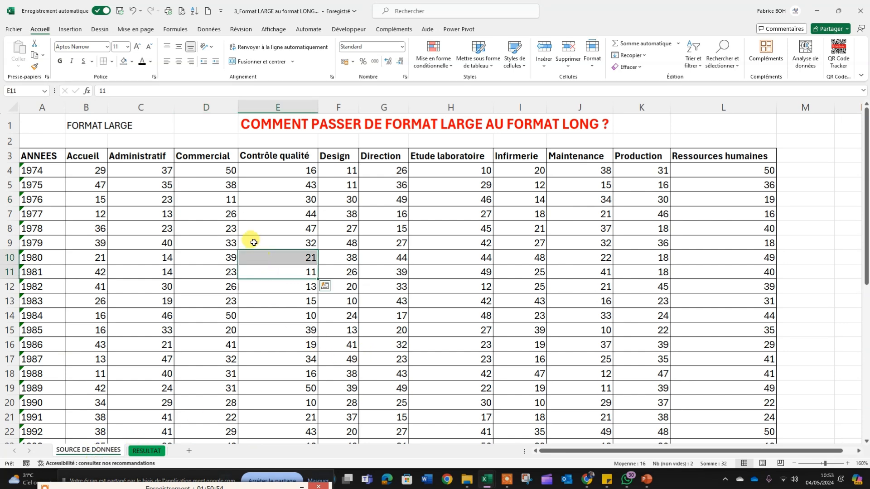
{"action": "left_click", "coordinate": [255, 197]}
{"action": "left_click", "coordinate": [165, 258]}
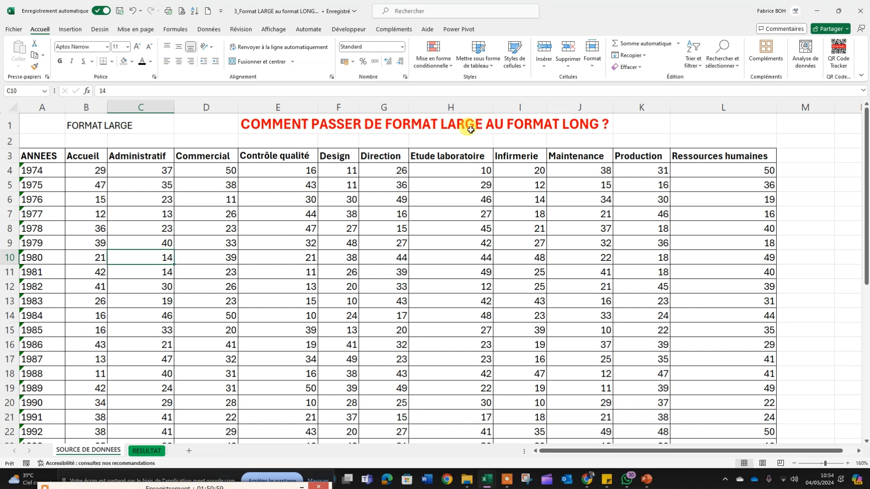
Step: Turn the headcount range A3:L40 into a table with headers and open it in the Power Query editor
{"action": "left_click", "coordinate": [209, 28]}
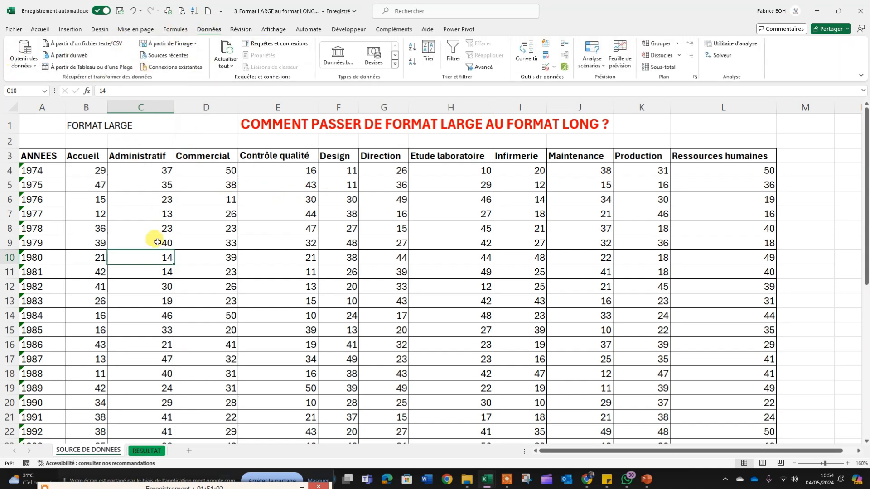
{"action": "left_click_drag", "start_coordinate": [46, 171], "coordinate": [652, 399]}
{"action": "left_click", "coordinate": [228, 258]}
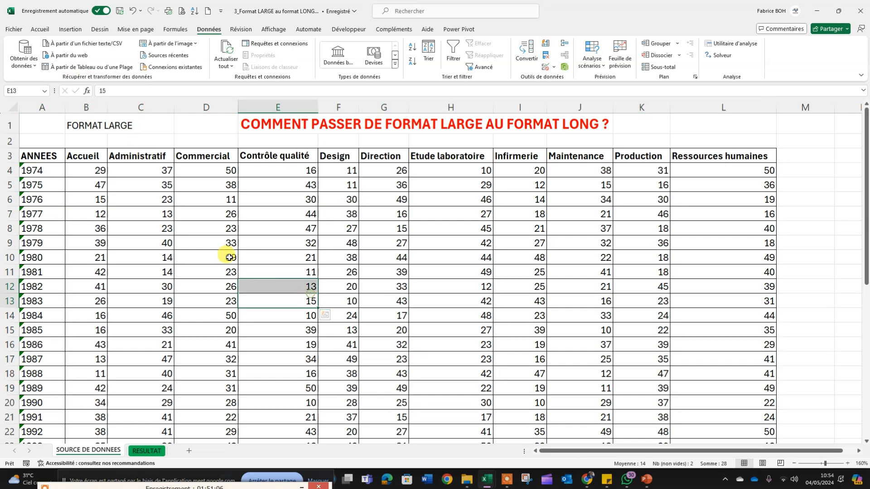
{"action": "left_click", "coordinate": [91, 68]}
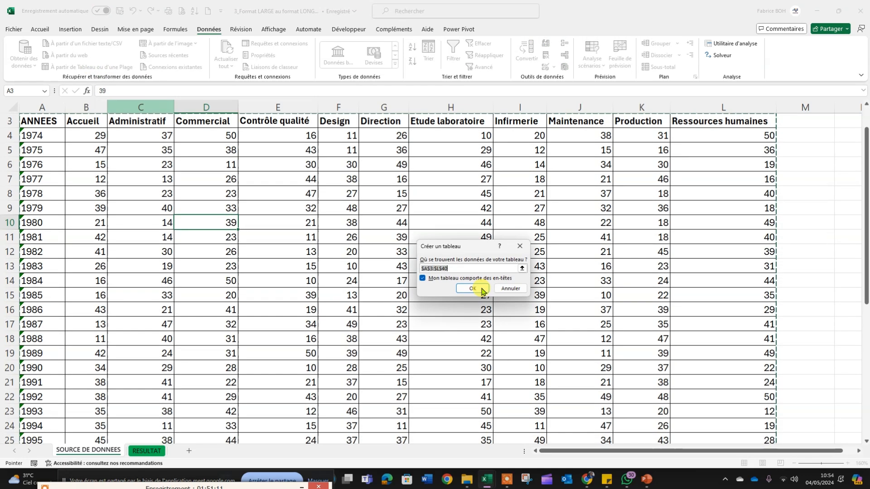
{"action": "scroll", "coordinate": [651, 301], "scroll_direction": "down", "scroll_amount": 7}
{"action": "scroll", "coordinate": [651, 300], "scroll_direction": "up", "scroll_amount": 8}
{"action": "left_click", "coordinate": [472, 288]}
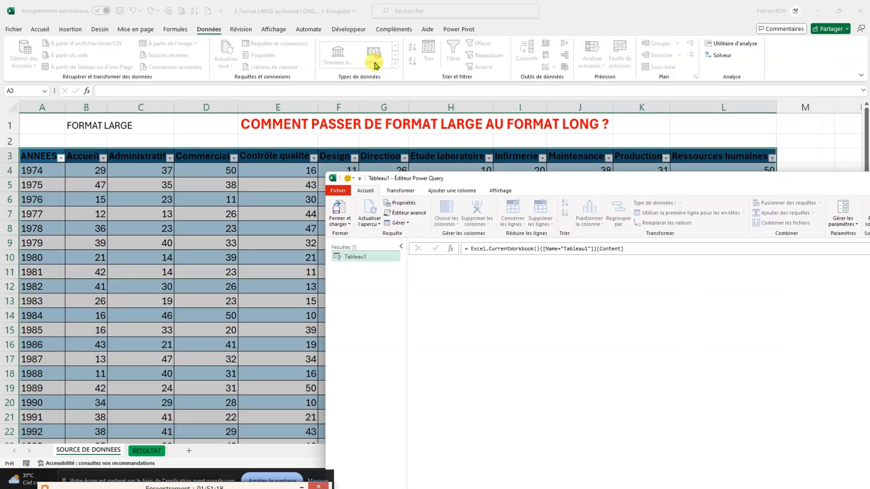
{"action": "left_click_drag", "start_coordinate": [453, 186], "coordinate": [140, 111]}
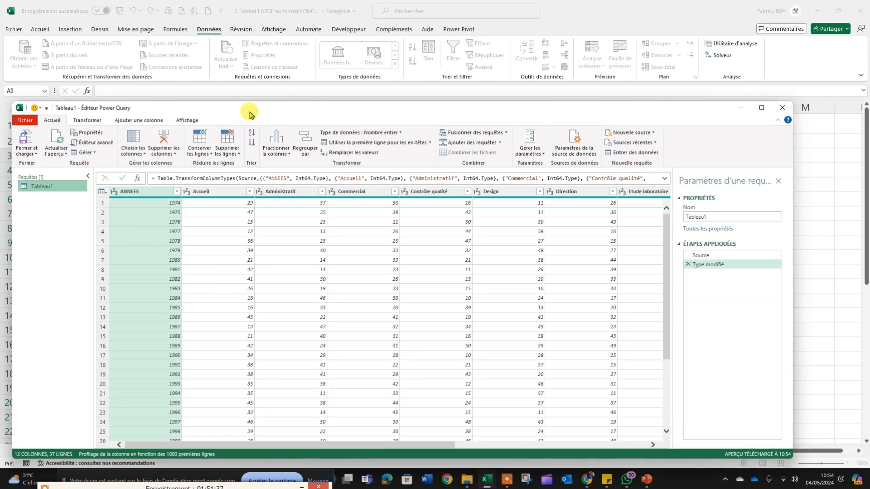
{"action": "mouse_move", "coordinate": [249, 113]}
{"action": "left_mouse_down"}
{"action": "mouse_move", "coordinate": [388, 141]}
{"action": "mouse_move", "coordinate": [383, 181]}
{"action": "mouse_move", "coordinate": [294, 131]}
{"action": "mouse_move", "coordinate": [242, 117]}
{"action": "left_mouse_up"}
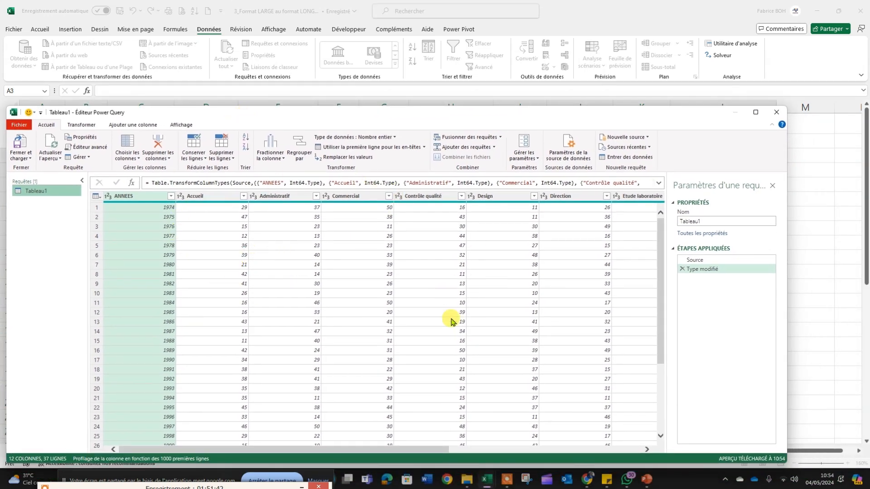
Step: Unpivot all service columns from Accueil through Ressources humaines, keeping ANNEES as the fixed column
{"action": "left_click_drag", "start_coordinate": [432, 452], "coordinate": [361, 450]}
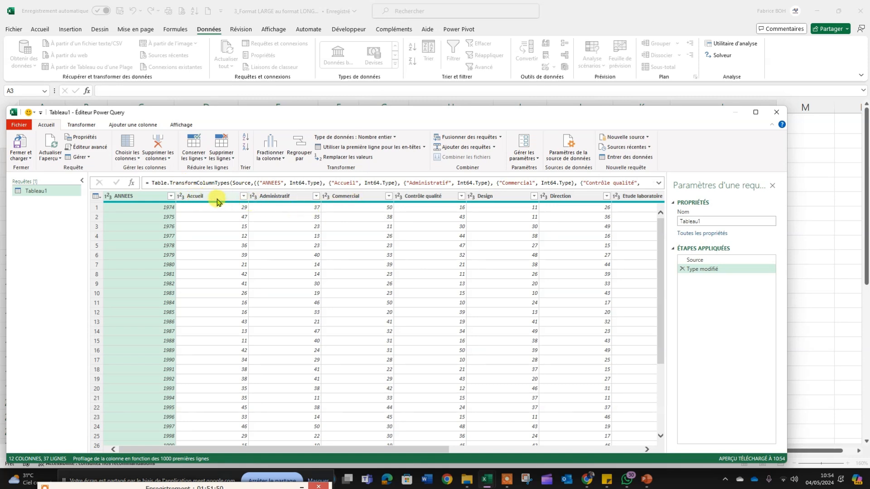
{"action": "left_click_drag", "start_coordinate": [281, 446], "coordinate": [511, 476]}
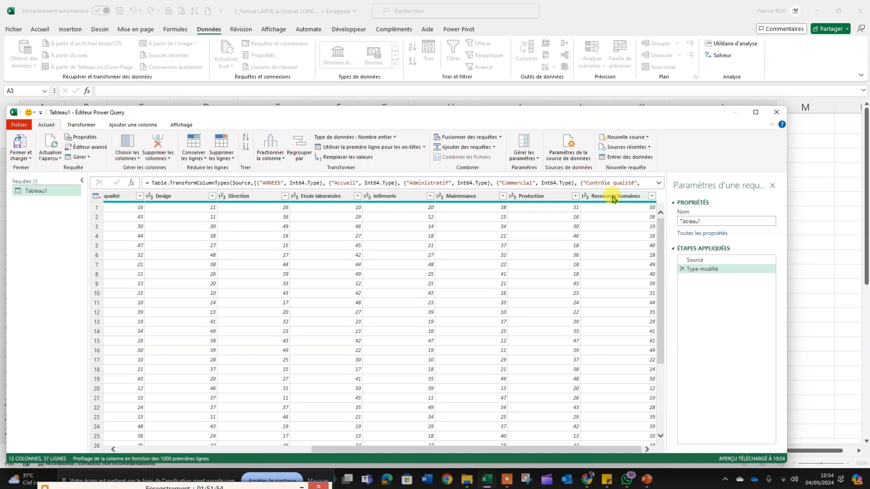
{"action": "left_click_drag", "start_coordinate": [520, 449], "coordinate": [252, 437]}
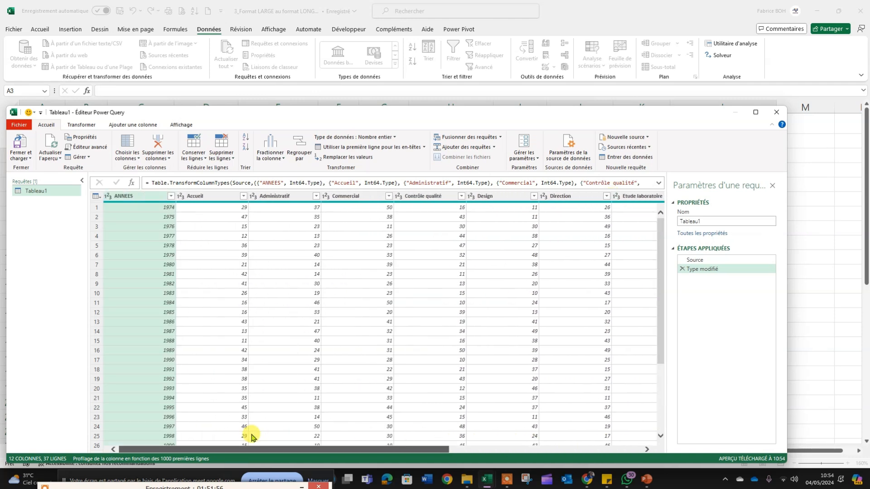
{"action": "left_click", "coordinate": [211, 197]}
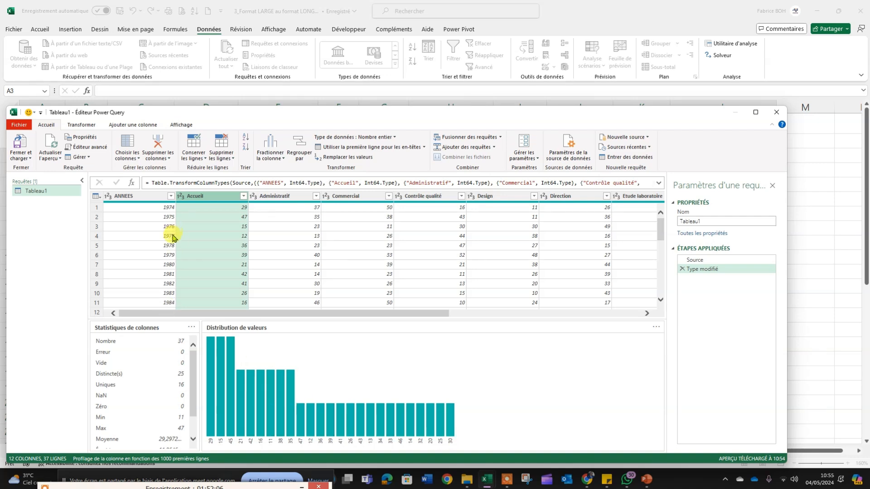
{"action": "left_click_drag", "start_coordinate": [229, 315], "coordinate": [461, 335]}
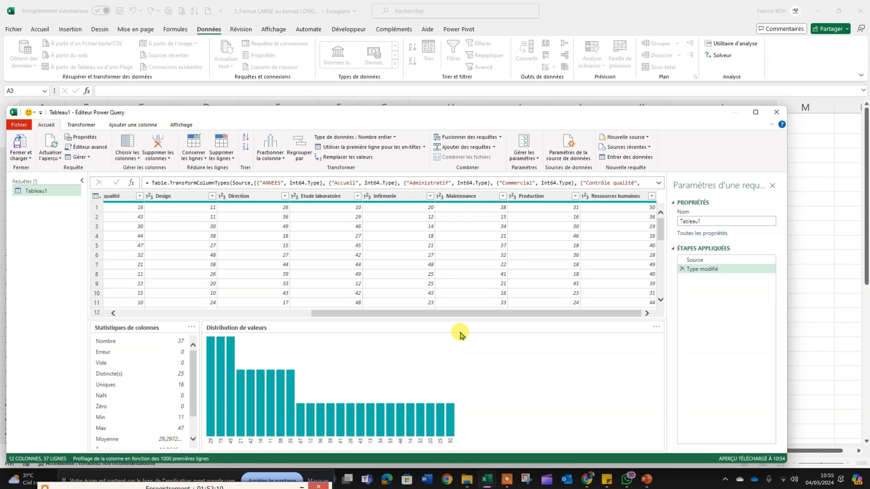
{"action": "left_click", "coordinate": [619, 196], "text": "shift"}
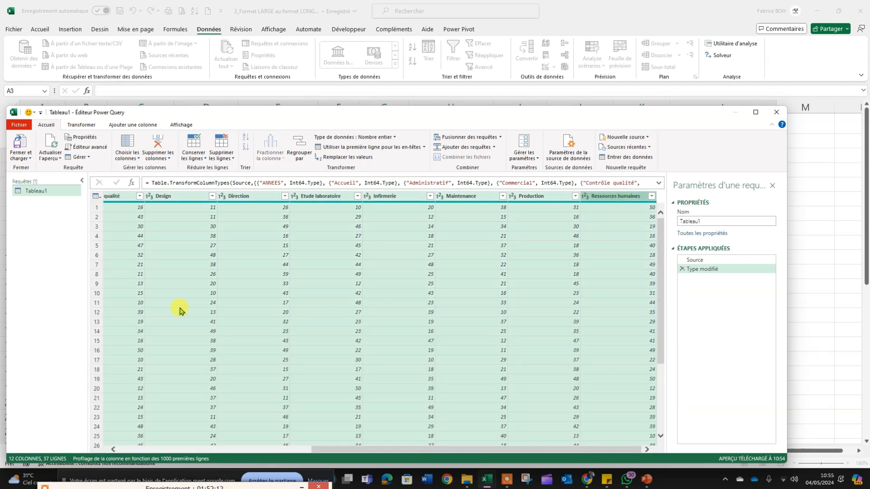
{"action": "left_click_drag", "start_coordinate": [427, 450], "coordinate": [158, 447]}
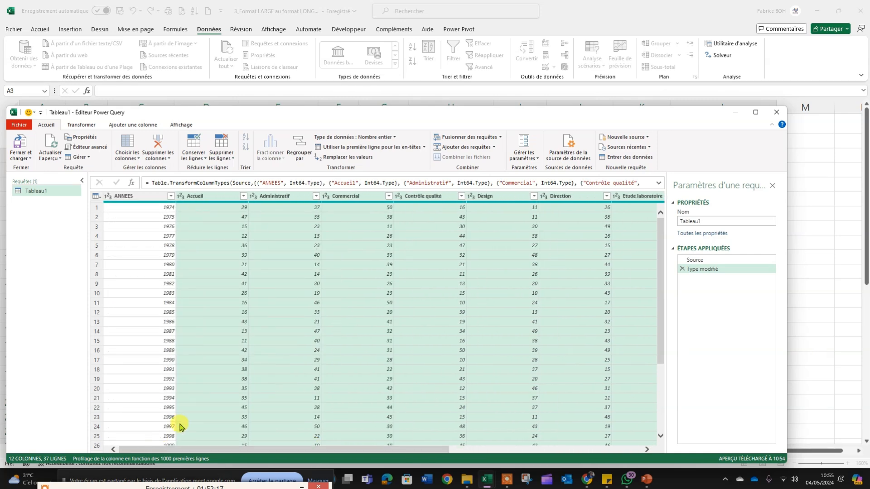
{"action": "left_click_drag", "start_coordinate": [247, 117], "coordinate": [267, 81]}
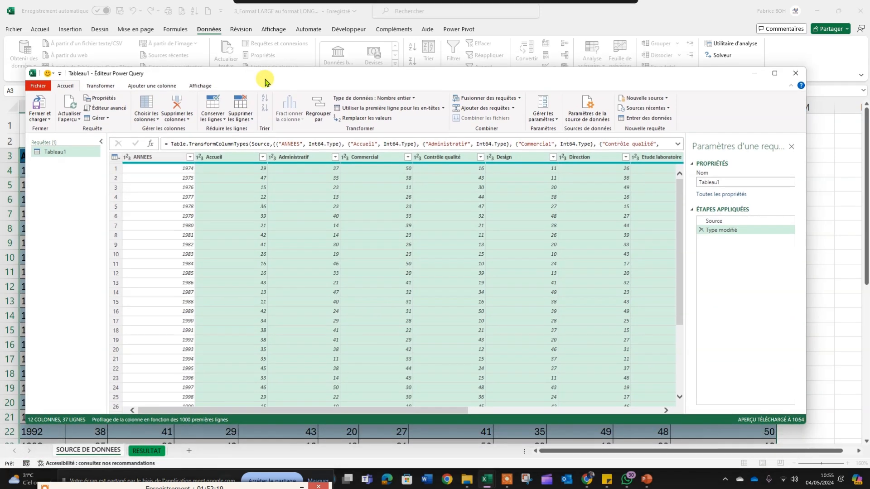
{"action": "left_click", "coordinate": [97, 88]}
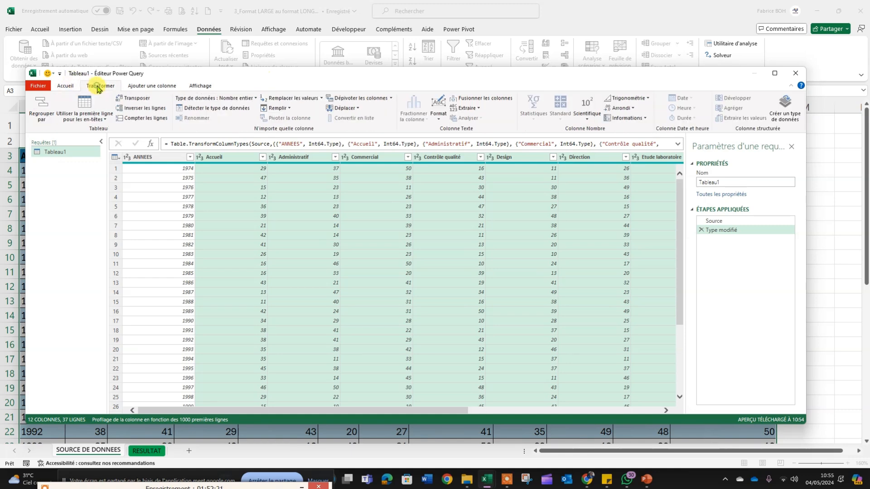
{"action": "left_click", "coordinate": [355, 101]}
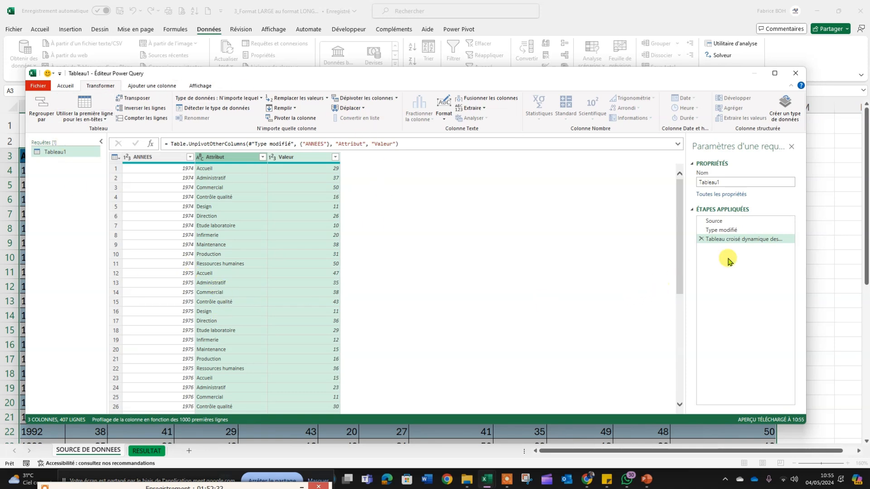
Step: Examine the query's M code in the advanced editor, including the unpivot line, and close it without changes
{"action": "left_click", "coordinate": [741, 242]}
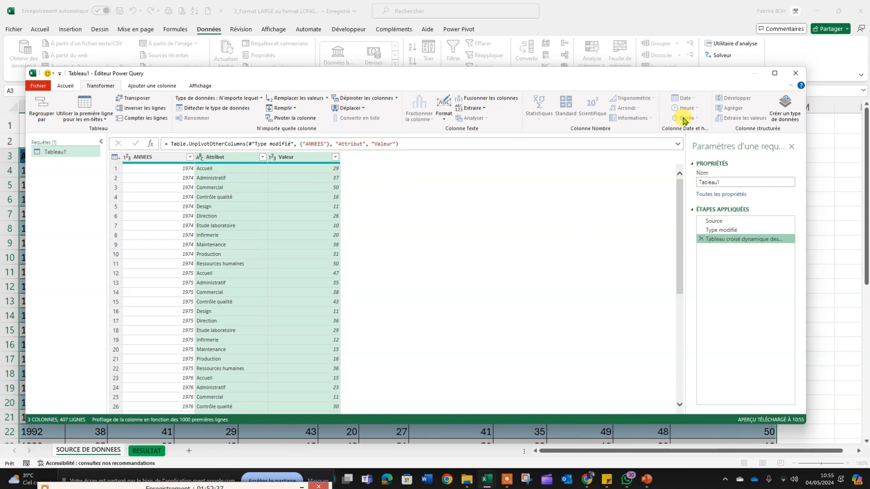
{"action": "left_click", "coordinate": [66, 86]}
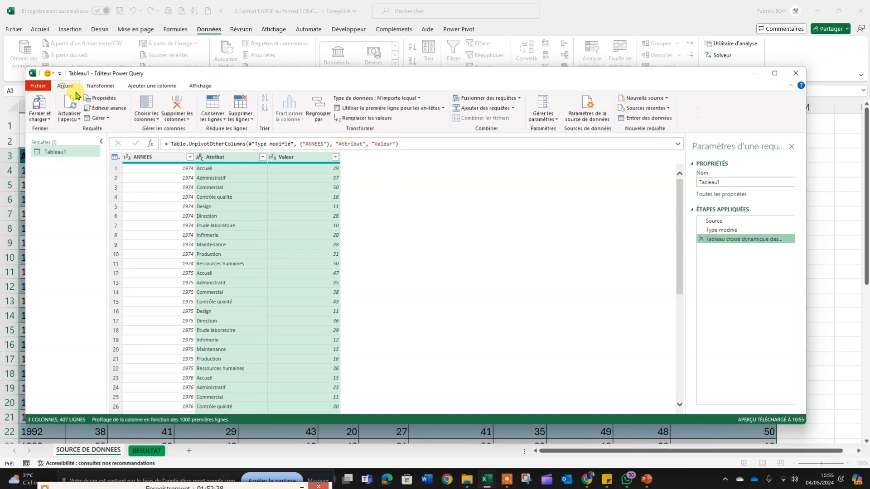
{"action": "left_click", "coordinate": [113, 108]}
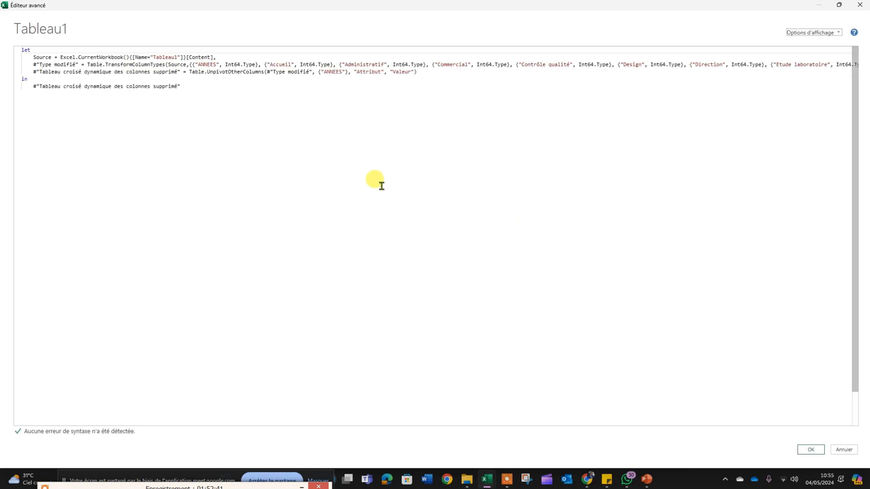
{"action": "left_click_drag", "start_coordinate": [198, 90], "coordinate": [20, 57]}
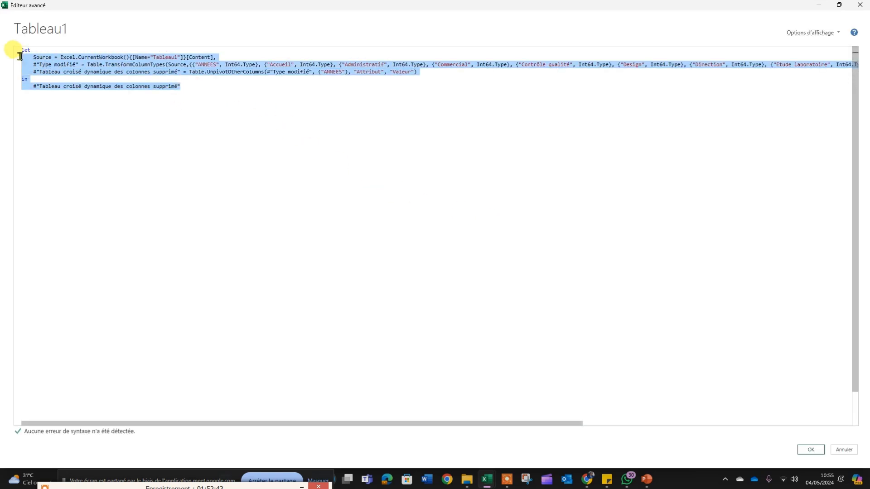
{"action": "left_click", "coordinate": [159, 65]}
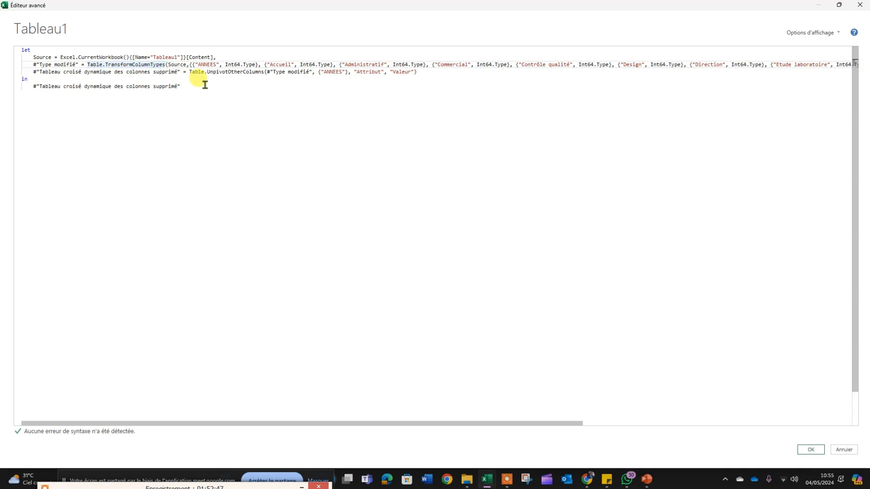
{"action": "left_click_drag", "start_coordinate": [198, 87], "coordinate": [40, 57]}
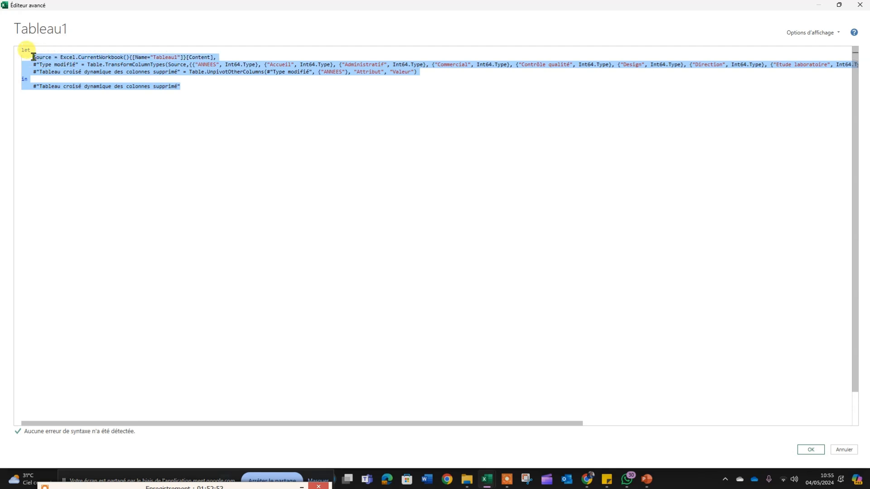
{"action": "left_click", "coordinate": [859, 6]}
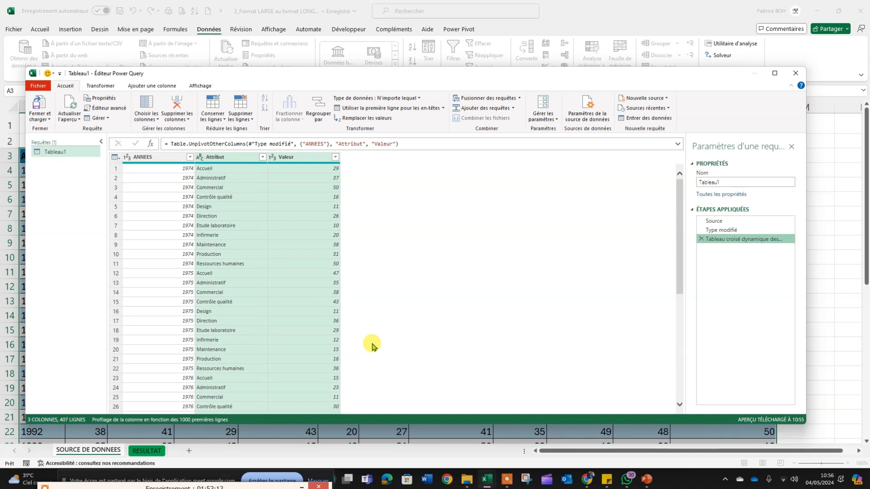
Step: Rename the Attribut column to SERVICES
{"action": "scroll", "coordinate": [436, 357], "scroll_direction": "down", "scroll_amount": 8}
{"action": "scroll", "coordinate": [339, 375], "scroll_direction": "up", "scroll_amount": 8}
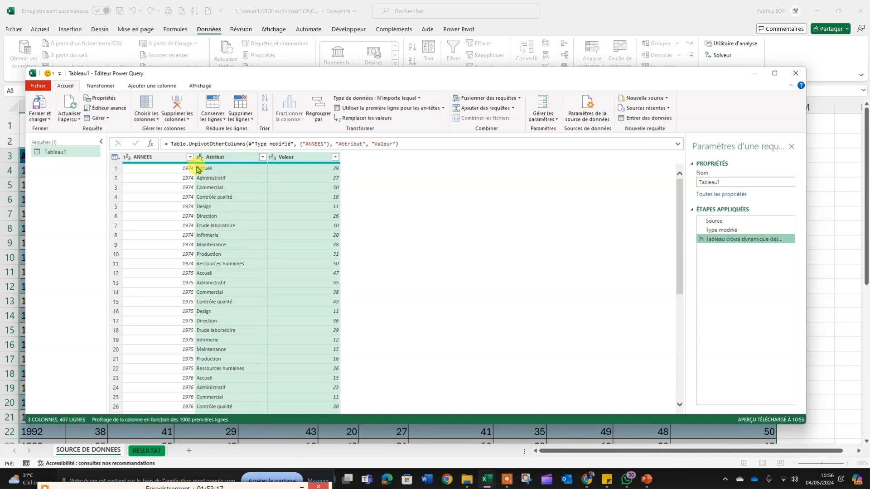
{"action": "left_click", "coordinate": [222, 158]}
{"action": "left_click_drag", "start_coordinate": [249, 161], "coordinate": [196, 158]}
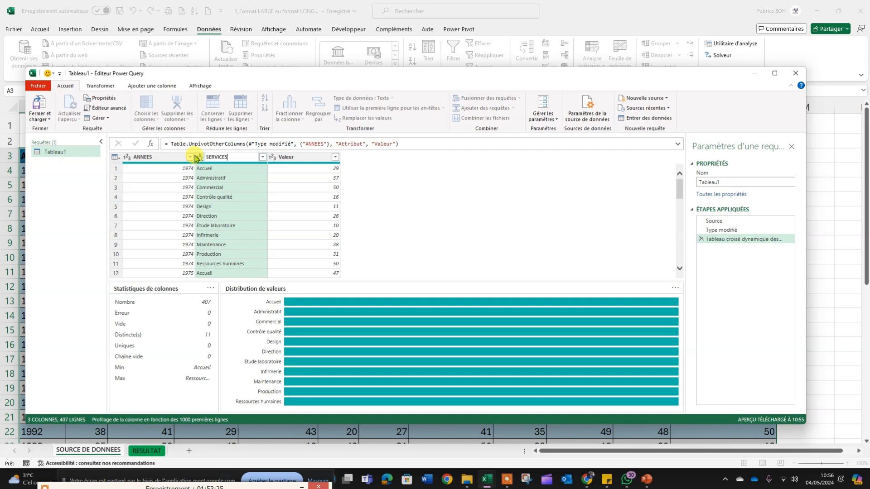
{"action": "key", "text": "Return"}
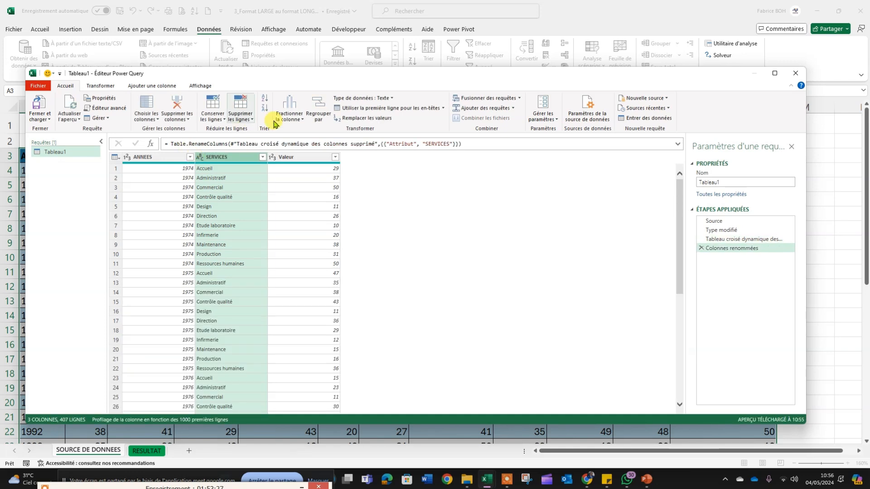
Step: Rename the Valeur column to NB SALARIES
{"action": "left_click", "coordinate": [302, 159]}
{"action": "double_click", "coordinate": [301, 158]}
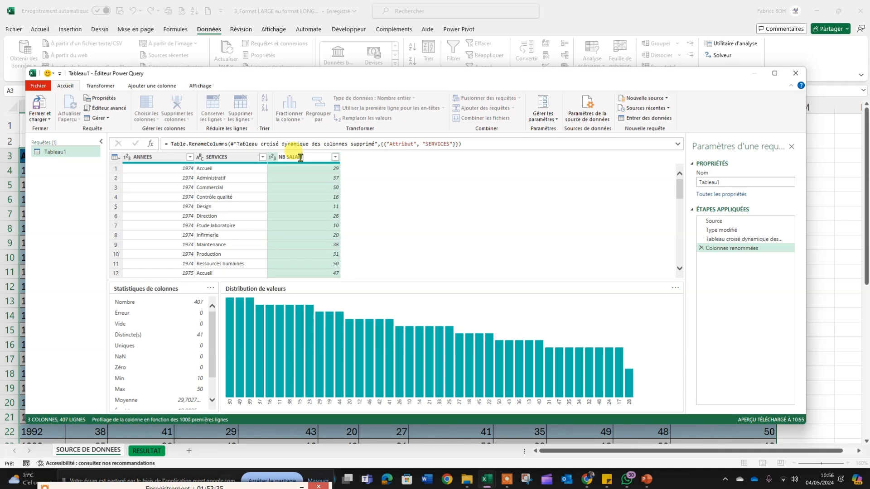
{"action": "type", "text": "NB SALARIES"}
{"action": "key", "text": "Return"}
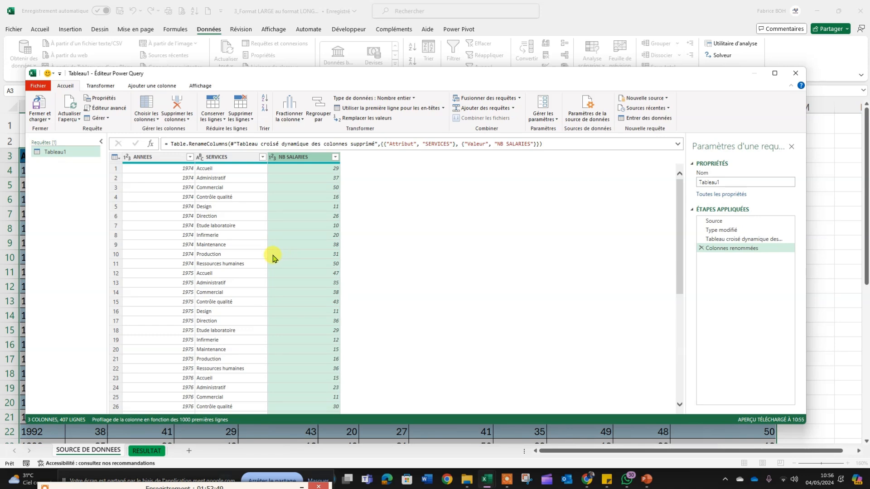
Step: Rename the query from Tableau1 to DATA COMPIL
{"action": "left_click_drag", "start_coordinate": [728, 183], "coordinate": [692, 184]}
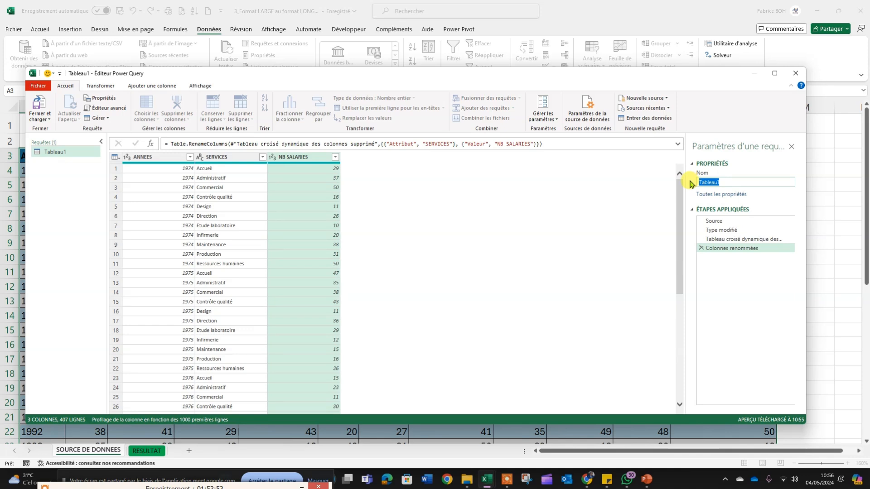
{"action": "type", "text": "D"}
{"action": "type", "text": "ATA COMPIL"}
{"action": "key", "text": "Return"}
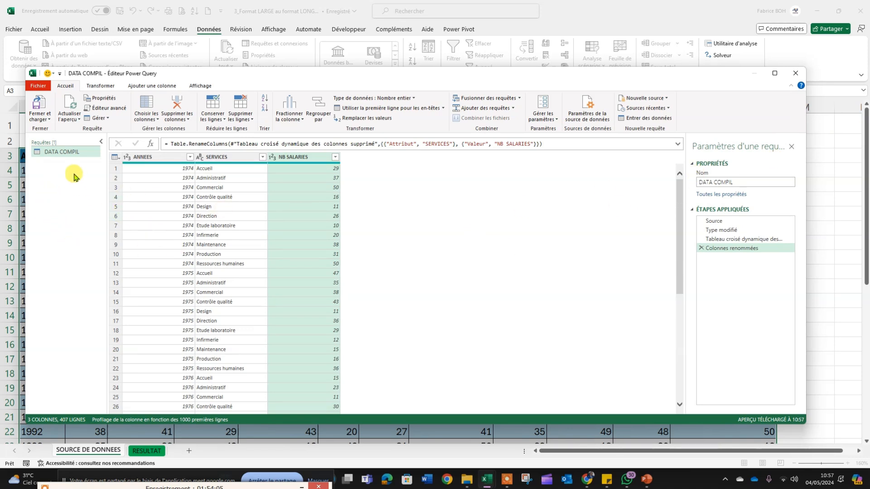
Step: Close the Power Query editor and load the unpivoted query into the workbook at the default location
{"action": "left_click", "coordinate": [40, 118]}
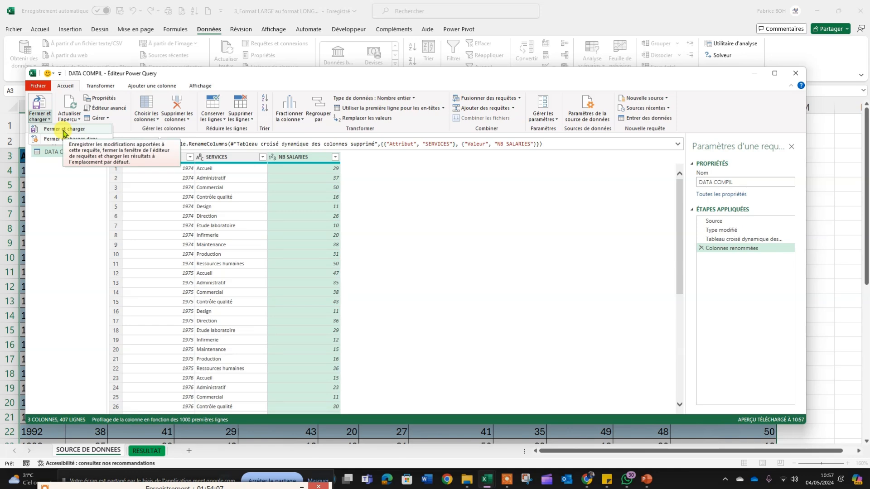
{"action": "left_click", "coordinate": [63, 129]}
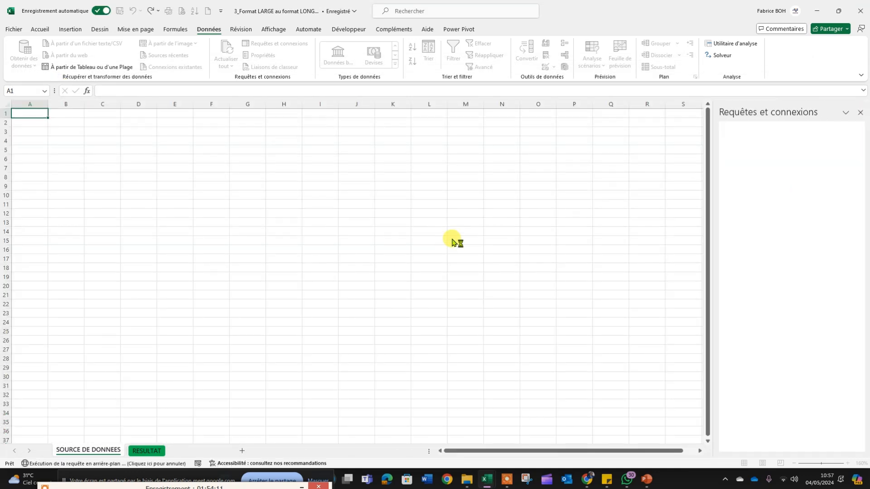
{"action": "scroll", "coordinate": [190, 251], "scroll_direction": "up", "scroll_amount": 11}
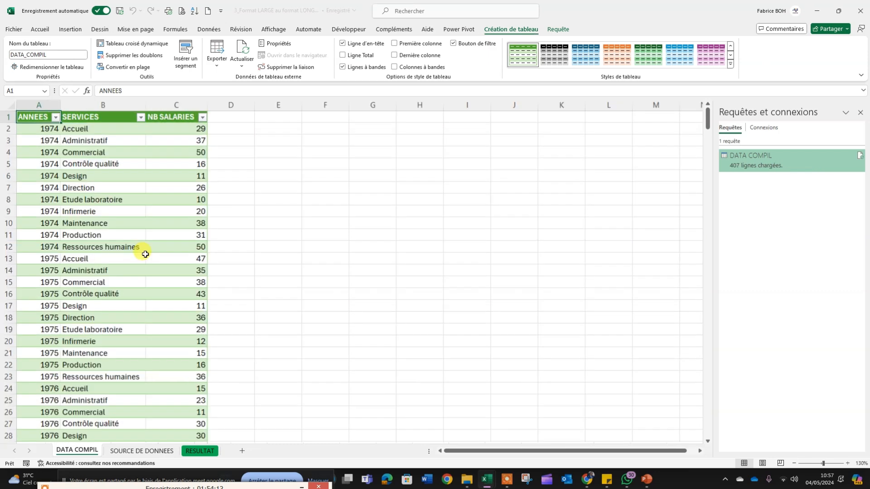
Step: Review the rows of the long table on the DATA COMPIL sheet across the years and services
{"action": "left_click", "coordinate": [240, 245]}
{"action": "scroll", "coordinate": [200, 204], "scroll_direction": "down", "scroll_amount": 3}
{"action": "scroll", "coordinate": [248, 219], "scroll_direction": "up", "scroll_amount": 3}
{"action": "scroll", "coordinate": [250, 228], "scroll_direction": "down", "scroll_amount": 7}
{"action": "scroll", "coordinate": [250, 229], "scroll_direction": "down", "scroll_amount": 20}
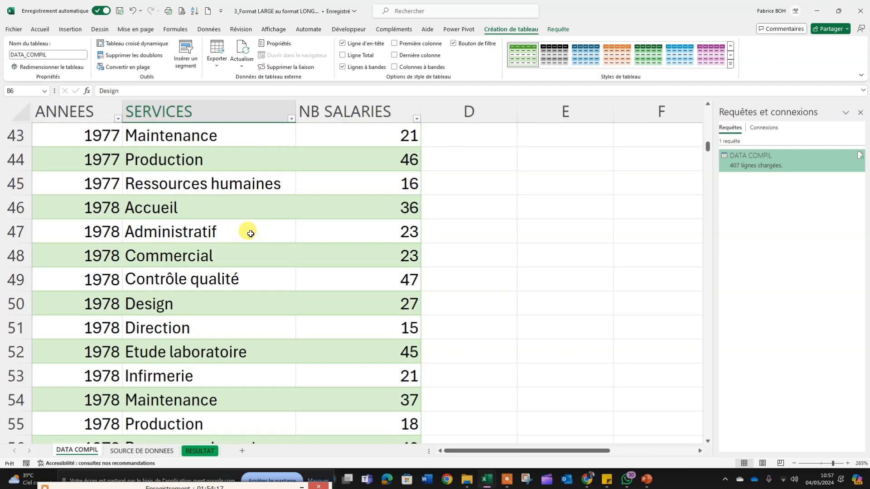
{"action": "scroll", "coordinate": [254, 249], "scroll_direction": "down", "scroll_amount": 20}
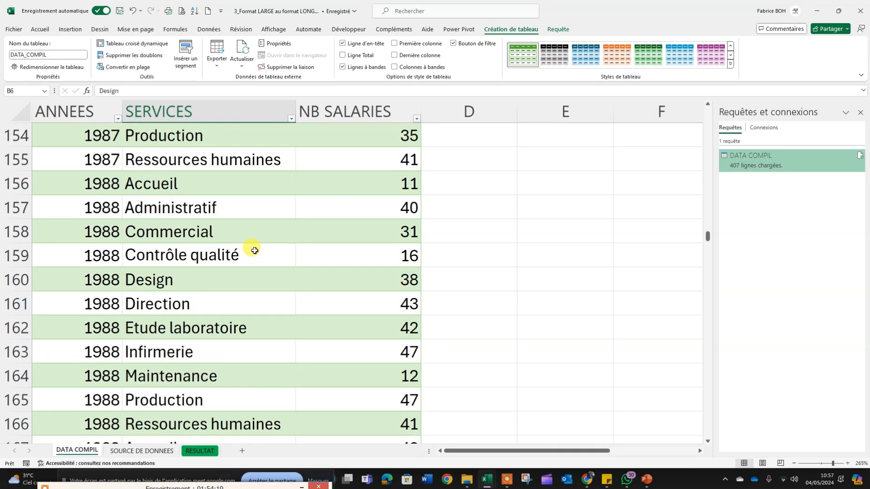
Step: Compare the long table on the DATA COMPIL sheet with the wide source table on SOURCE DE DONNEES
{"action": "scroll", "coordinate": [255, 252], "scroll_direction": "up", "scroll_amount": 8}
{"action": "scroll", "coordinate": [194, 355], "scroll_direction": "up", "scroll_amount": 7}
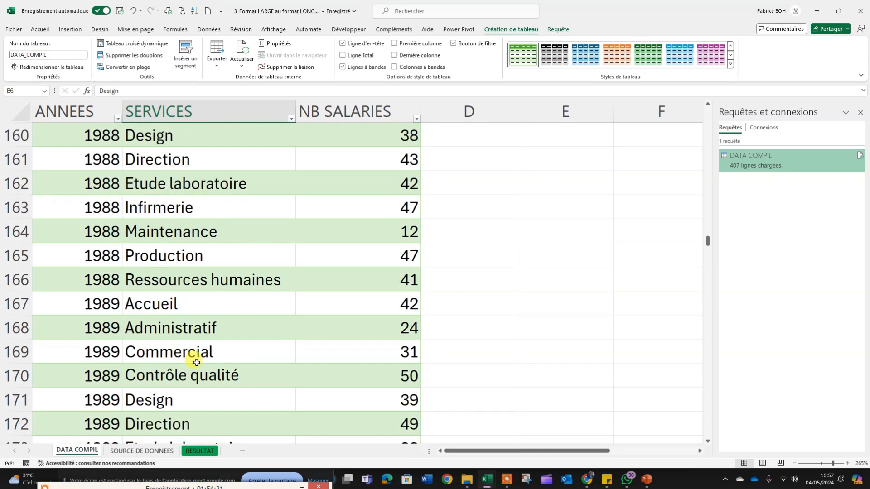
{"action": "left_click", "coordinate": [143, 451]}
{"action": "left_click", "coordinate": [281, 291]}
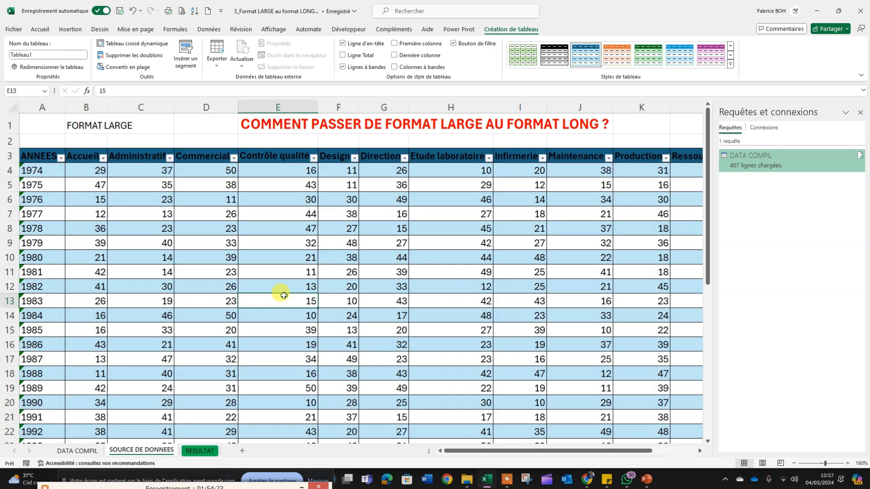
{"action": "left_click", "coordinate": [85, 450]}
{"action": "scroll", "coordinate": [235, 278], "scroll_direction": "up", "scroll_amount": 20}
{"action": "scroll", "coordinate": [350, 259], "scroll_direction": "up", "scroll_amount": 8}
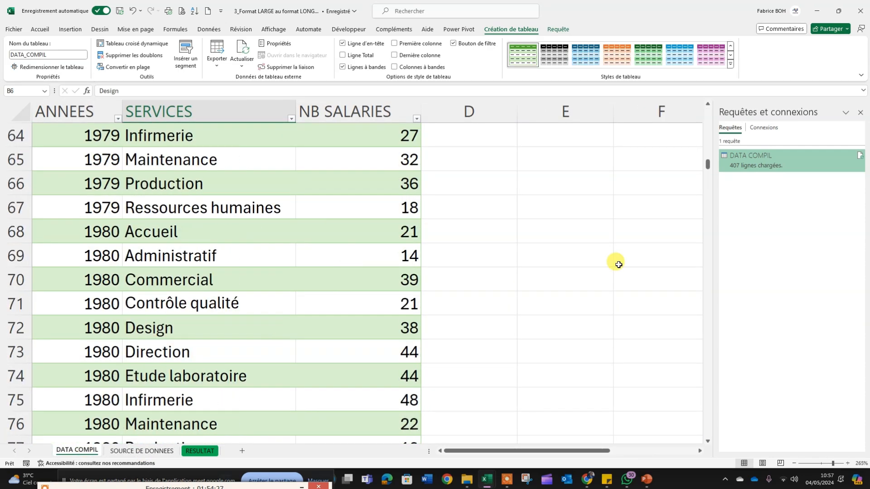
{"action": "left_click_drag", "start_coordinate": [704, 165], "coordinate": [710, 95]}
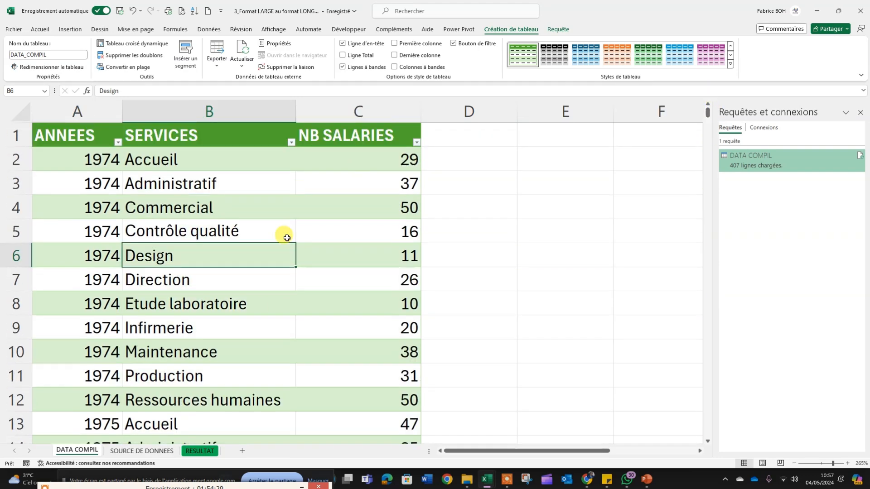
Step: Add the year 2011 in a new row directly below 2010 in the SOURCE DE DONNEES table
{"action": "left_click", "coordinate": [140, 450]}
{"action": "scroll", "coordinate": [248, 350], "scroll_direction": "down", "scroll_amount": 6}
{"action": "scroll", "coordinate": [247, 350], "scroll_direction": "down", "scroll_amount": 6}
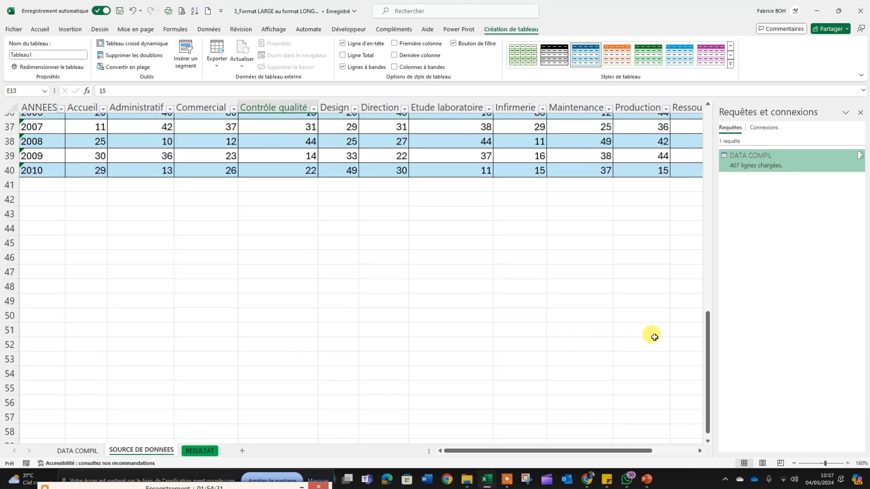
{"action": "left_click", "coordinate": [30, 180]}
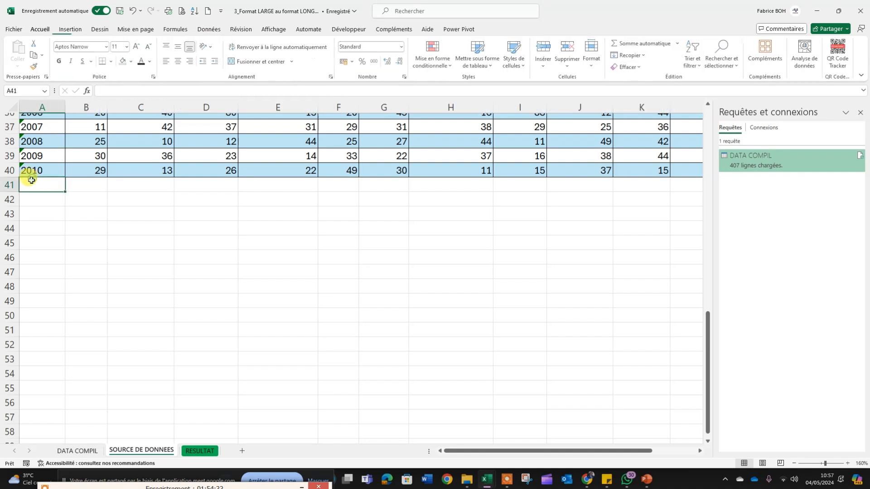
{"action": "type", "text": "2"}
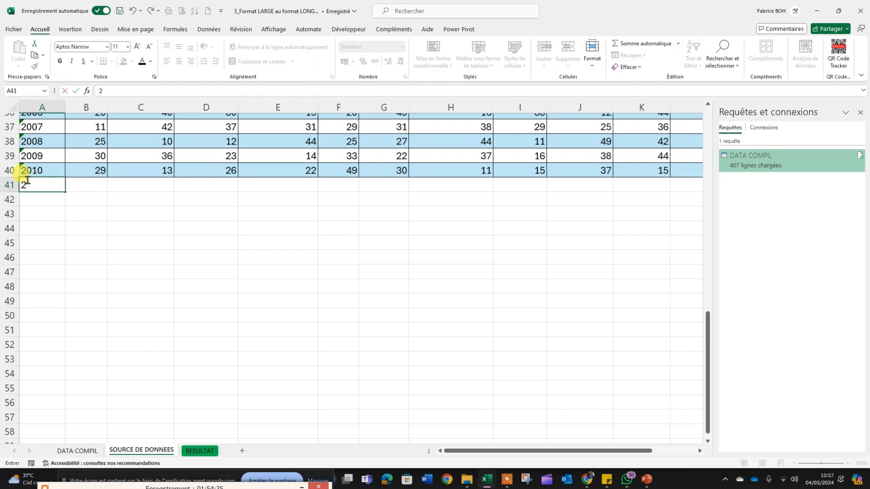
{"action": "type", "text": "1"}
{"action": "key", "text": "BackSpace"}
{"action": "type", "text": "02"}
{"action": "key", "text": "BackSpace"}
{"action": "type", "text": "11"}
{"action": "key", "text": "Return"}
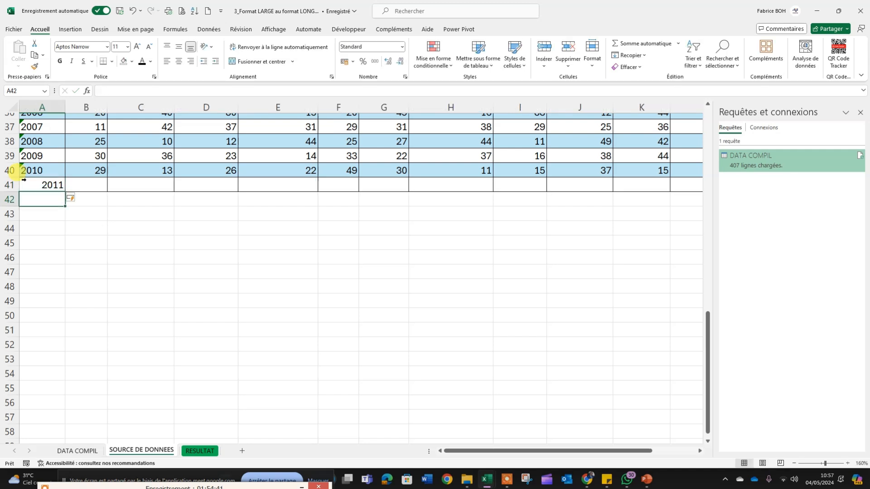
Step: Fill the 2011 row with a copy of the 2010 headcounts for all services, from Accueil to Ressources humaines
{"action": "scroll", "coordinate": [34, 181], "scroll_direction": "down", "scroll_amount": 1}
{"action": "scroll", "coordinate": [112, 205], "scroll_direction": "up", "scroll_amount": 4}
{"action": "scroll", "coordinate": [111, 204], "scroll_direction": "up", "scroll_amount": 2}
{"action": "scroll", "coordinate": [113, 235], "scroll_direction": "down", "scroll_amount": 5}
{"action": "left_click", "coordinate": [80, 187]}
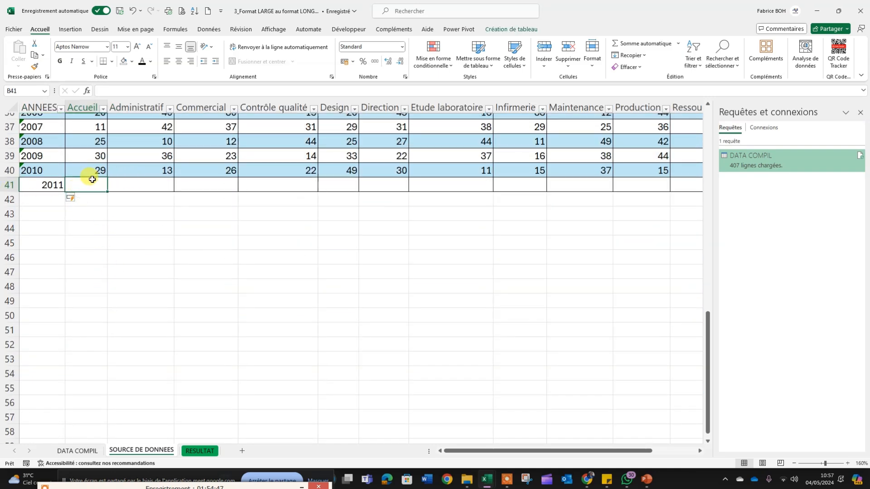
{"action": "left_click_drag", "start_coordinate": [101, 166], "coordinate": [584, 161]}
{"action": "key", "text": "ctrl+c"}
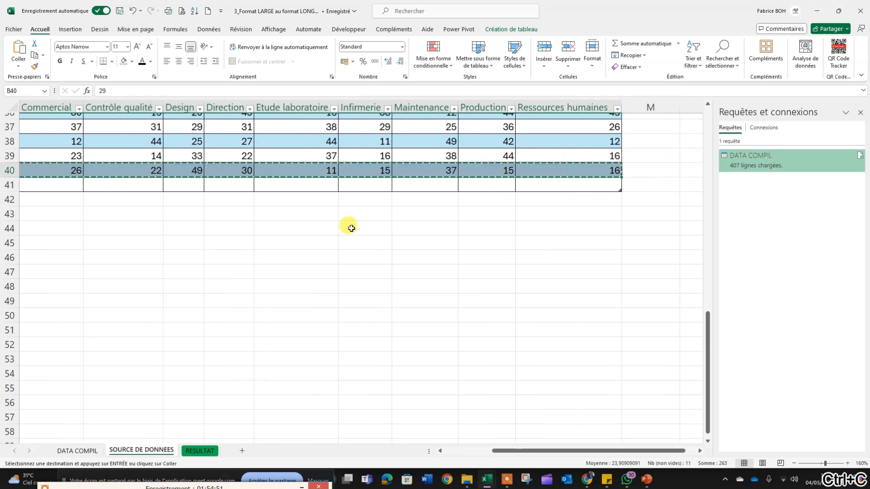
{"action": "left_click_drag", "start_coordinate": [517, 455], "coordinate": [458, 454]}
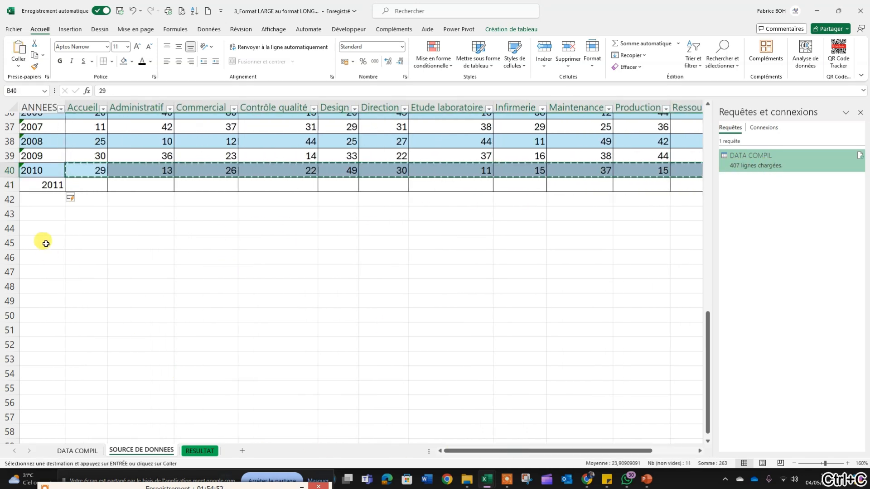
{"action": "left_click", "coordinate": [78, 182]}
{"action": "right_click", "coordinate": [79, 182]}
{"action": "left_click", "coordinate": [107, 190]}
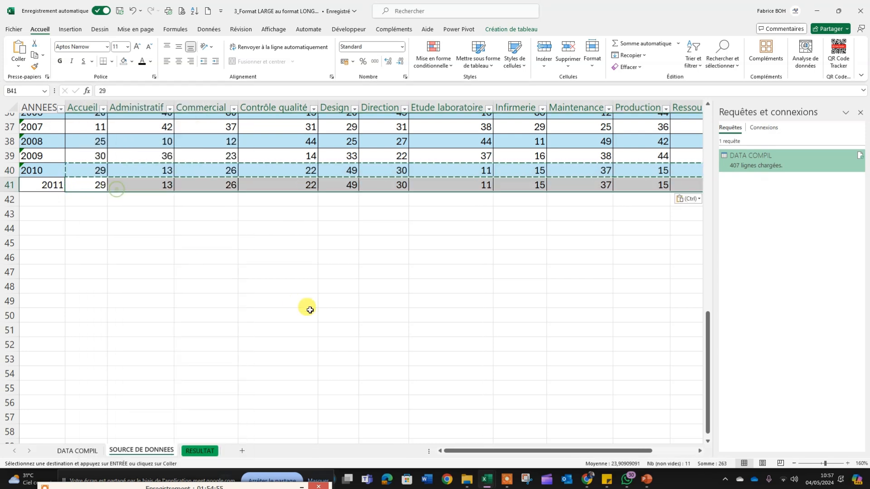
{"action": "left_click", "coordinate": [309, 313]}
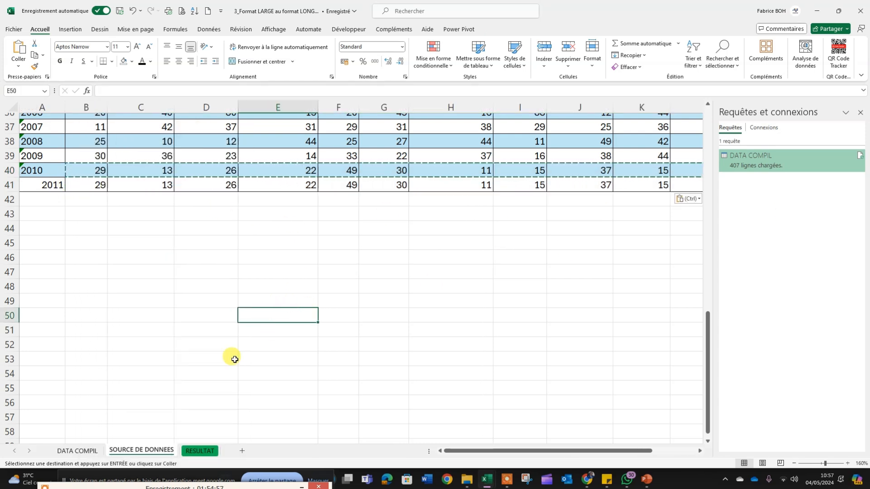
Step: Sort the DATA COMPIL table by ANNEES from largest to smallest
{"action": "left_click", "coordinate": [78, 452]}
{"action": "scroll", "coordinate": [132, 295], "scroll_direction": "down", "scroll_amount": 4}
{"action": "scroll", "coordinate": [132, 295], "scroll_direction": "up", "scroll_amount": 4}
{"action": "scroll", "coordinate": [136, 297], "scroll_direction": "down", "scroll_amount": 4}
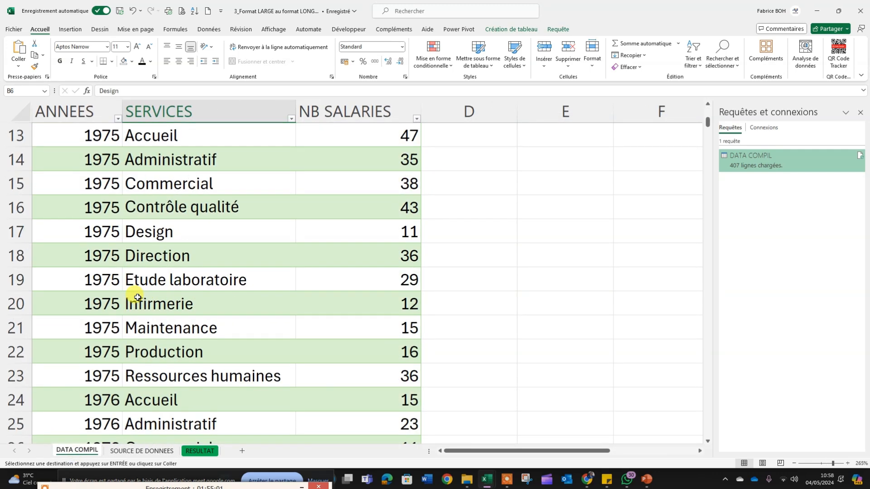
{"action": "scroll", "coordinate": [137, 299], "scroll_direction": "down", "scroll_amount": 11}
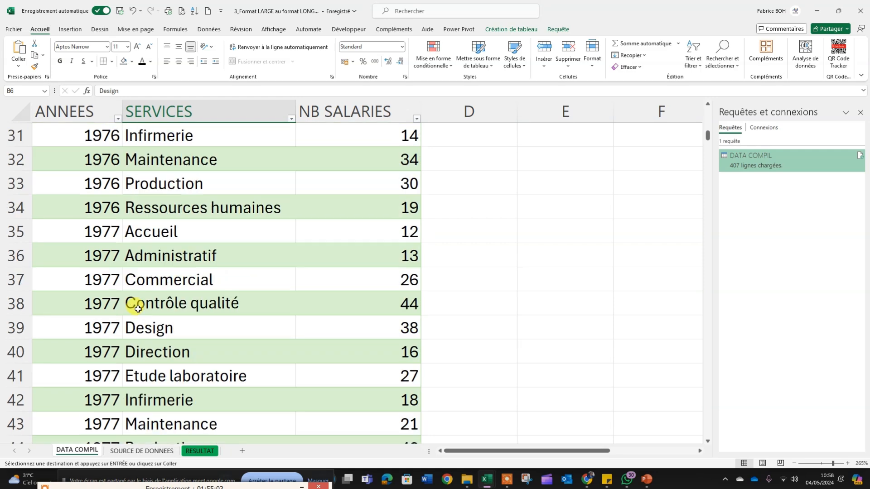
{"action": "scroll", "coordinate": [192, 338], "scroll_direction": "up", "scroll_amount": 15}
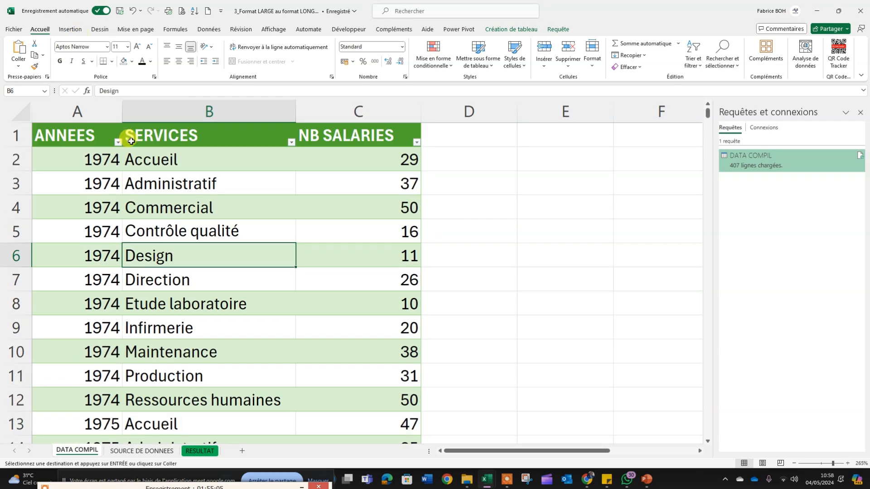
{"action": "left_click", "coordinate": [117, 142]}
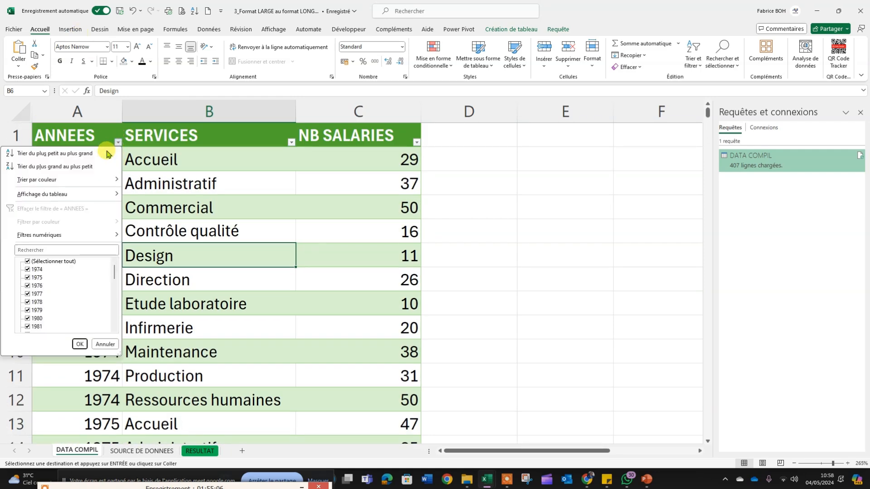
{"action": "left_click", "coordinate": [59, 167]}
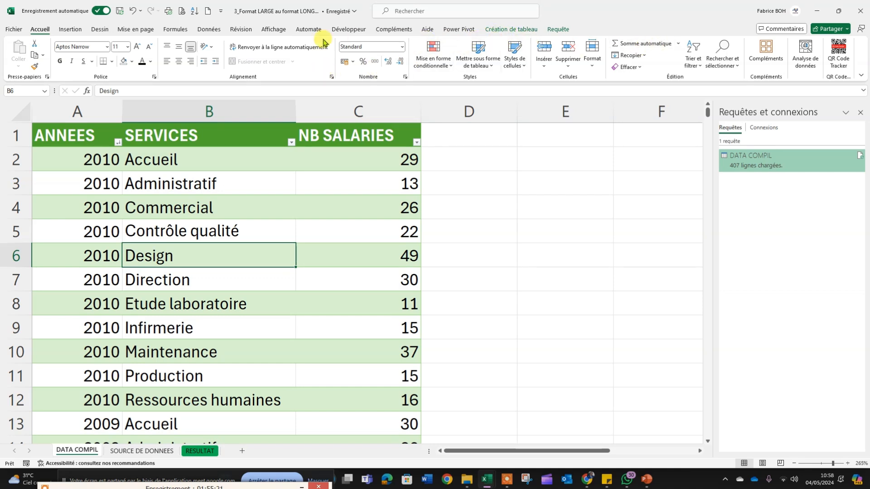
Step: Refresh the DATA COMPIL query and check the rows for 2011 in the long table
{"action": "left_click", "coordinate": [208, 30]}
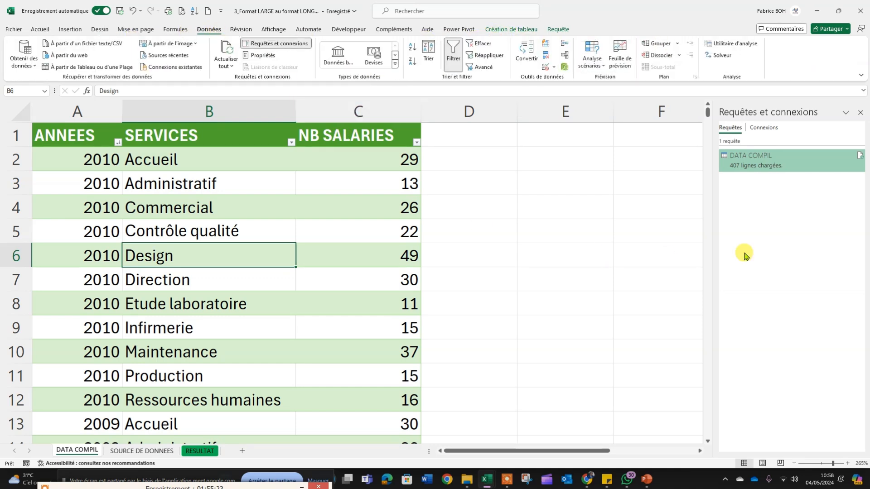
{"action": "left_click", "coordinate": [860, 157]}
{"action": "left_click", "coordinate": [117, 197]}
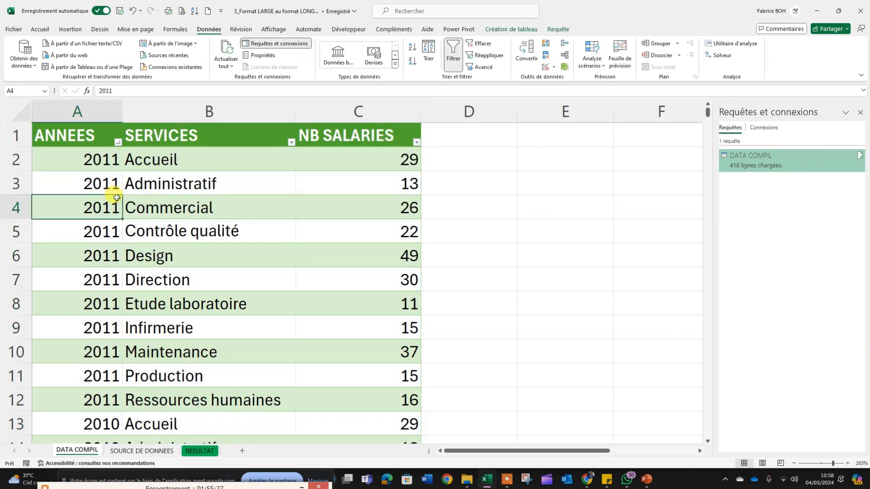
{"action": "left_click_drag", "start_coordinate": [91, 155], "coordinate": [107, 399]}
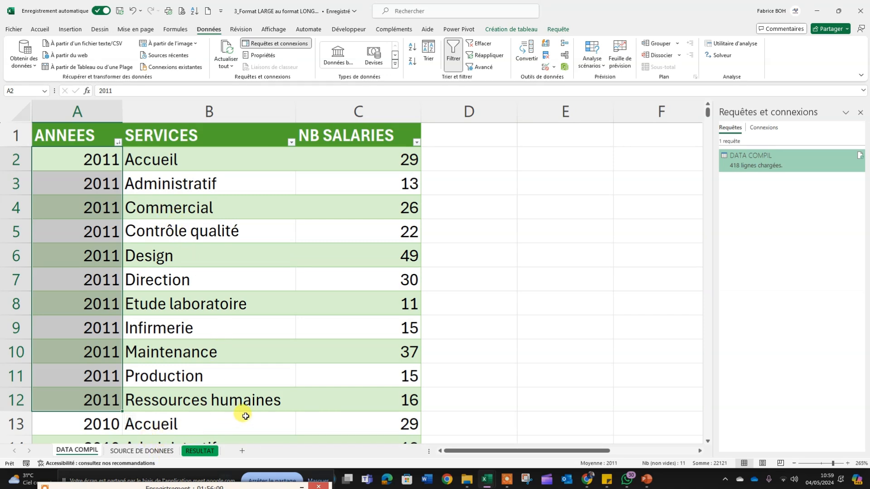
{"action": "left_click", "coordinate": [238, 384]}
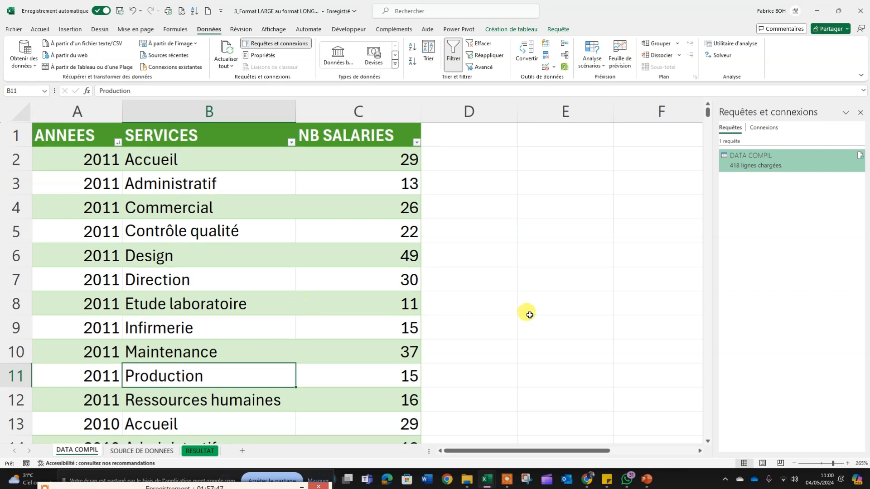
Step: Add a new blank worksheet and place it after the RESULTAT sheet
{"action": "left_click_drag", "start_coordinate": [525, 323], "coordinate": [525, 308]}
{"action": "left_click", "coordinate": [242, 451]}
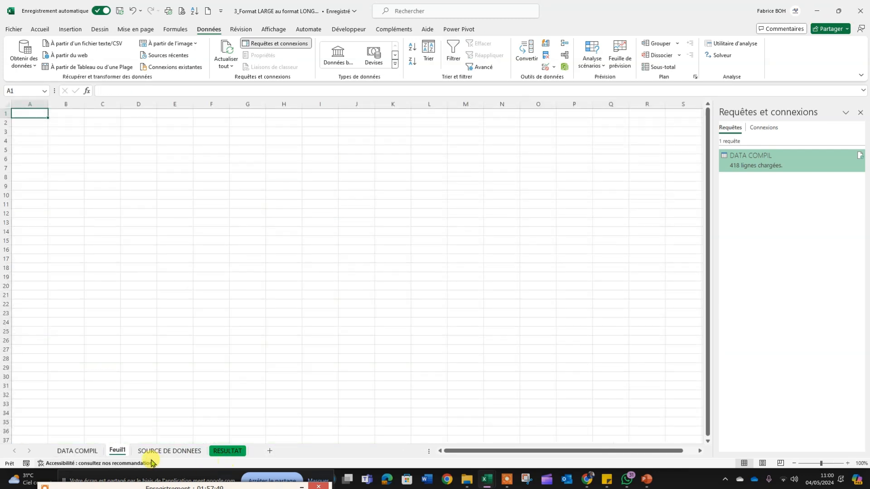
{"action": "left_click_drag", "start_coordinate": [116, 451], "coordinate": [251, 448]}
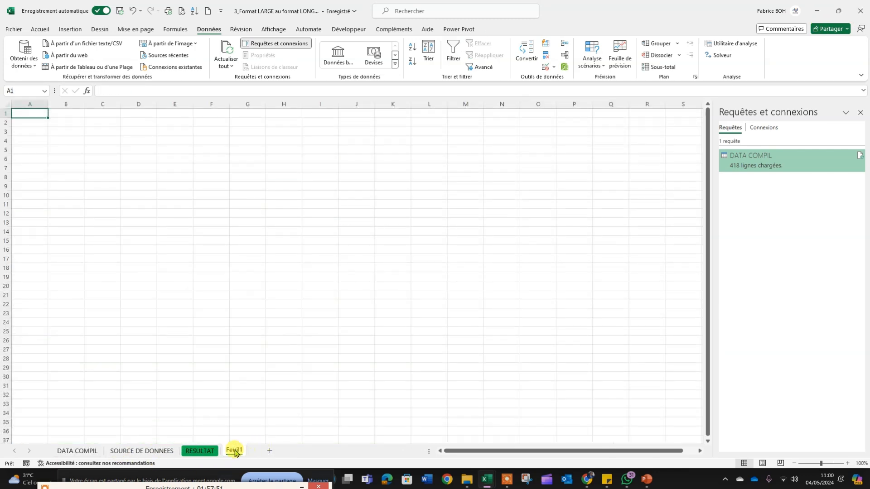
{"action": "left_click", "coordinate": [331, 306]}
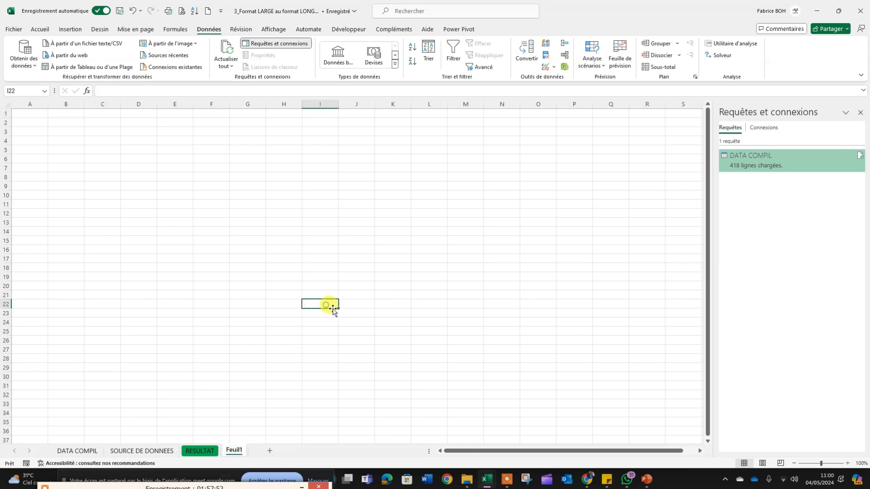
Step: Switch to File Explorer and open Ventes 2017.xlsx from the ventes folder inside Compliation
{"action": "left_click", "coordinate": [817, 13]}
{"action": "left_click", "coordinate": [816, 11]}
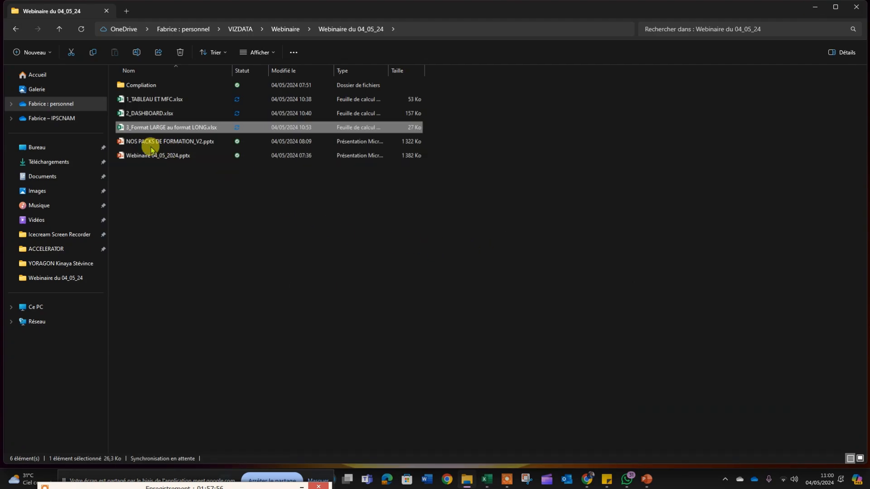
{"action": "double_click", "coordinate": [140, 85]}
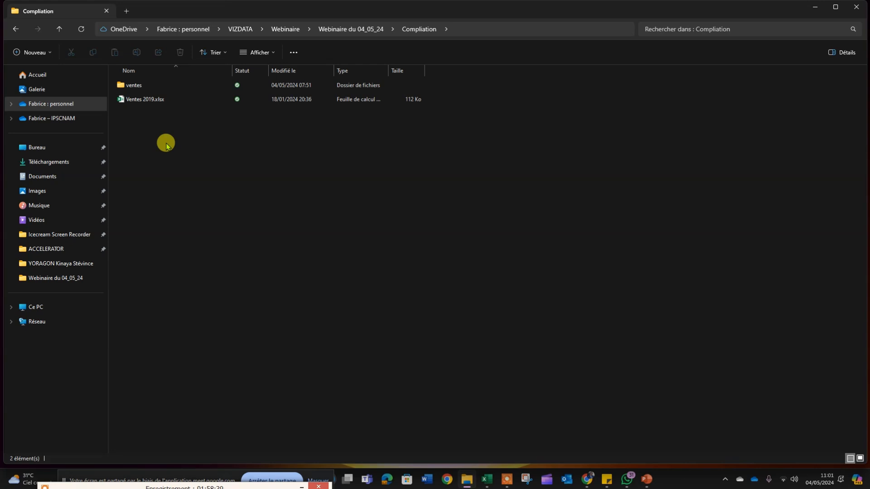
{"action": "left_click", "coordinate": [137, 86]}
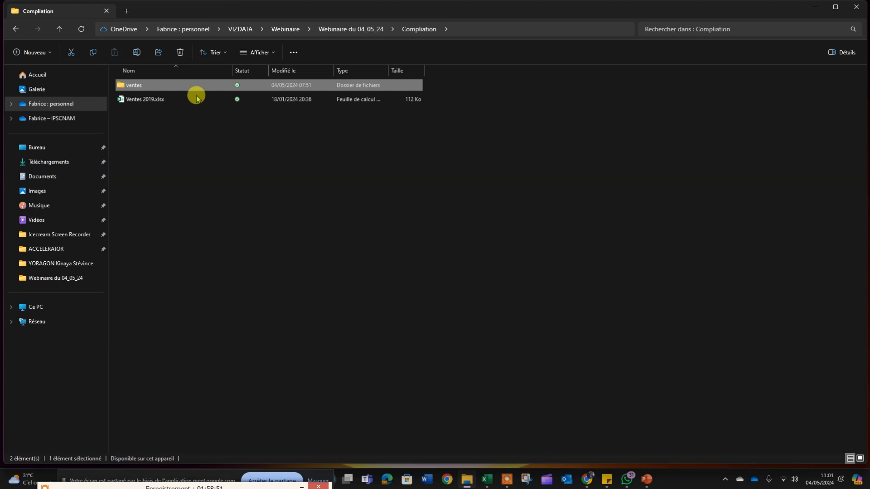
{"action": "double_click", "coordinate": [174, 84]}
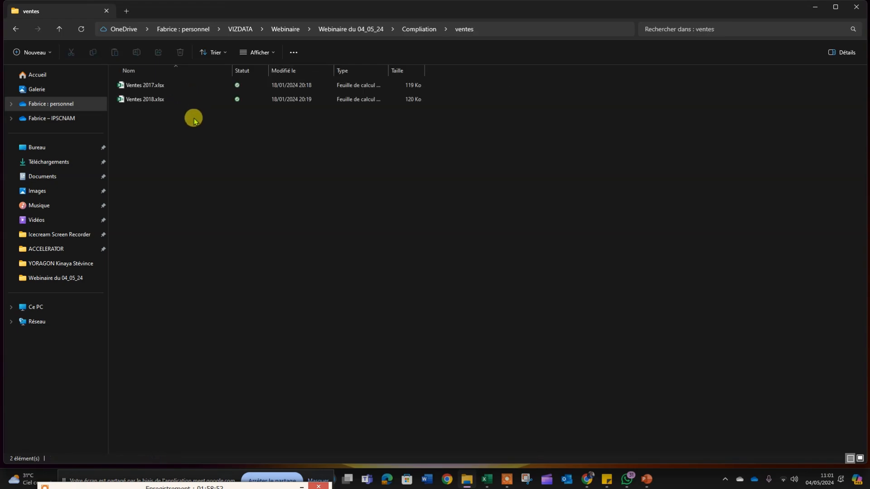
{"action": "left_click", "coordinate": [134, 85]}
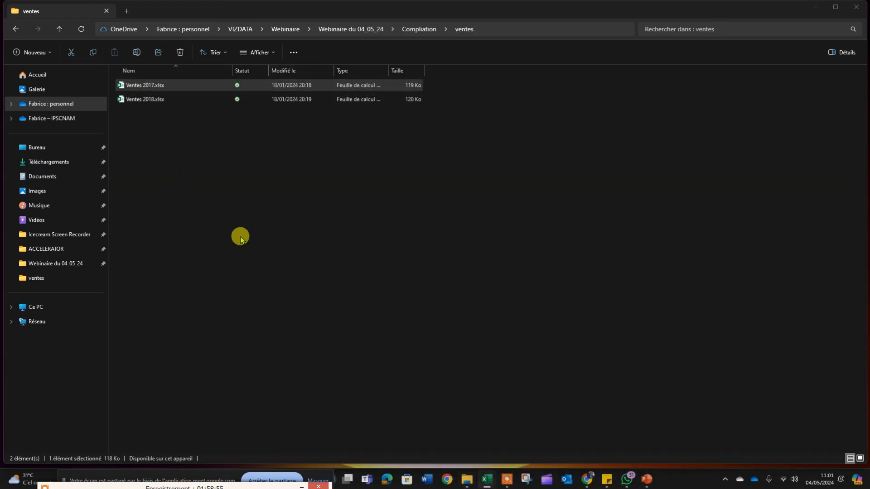
{"action": "key", "text": "Return"}
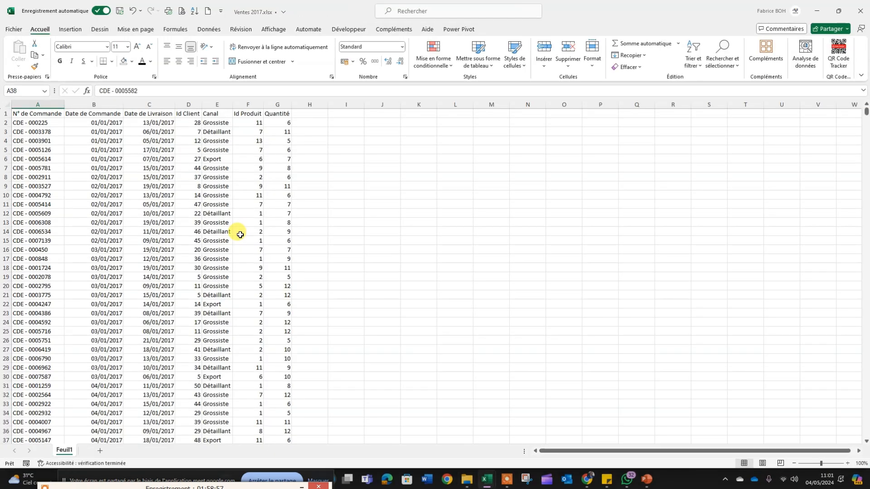
Step: Examine the column headers of Ventes 2017.xlsx one by one, from N° de Commande through Quantité
{"action": "scroll", "coordinate": [196, 266], "scroll_direction": "up", "scroll_amount": 14, "text": "ctrl"}
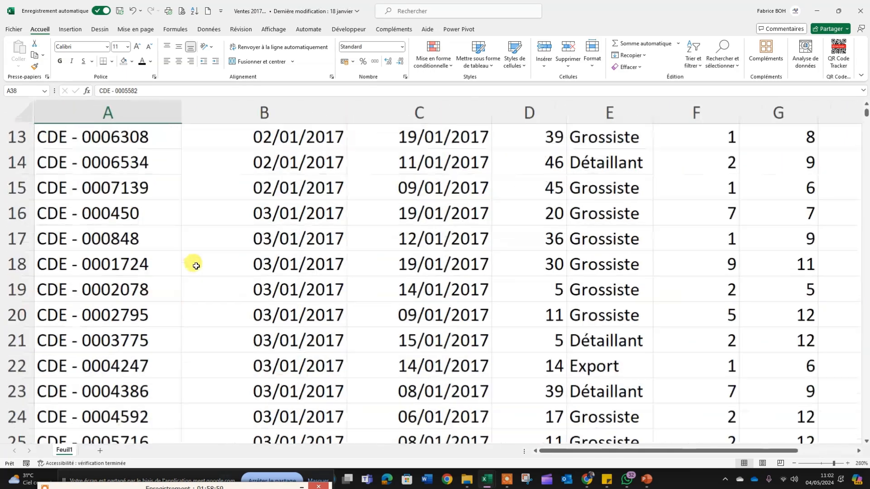
{"action": "scroll", "coordinate": [291, 285], "scroll_direction": "down", "scroll_amount": 3, "text": "ctrl"}
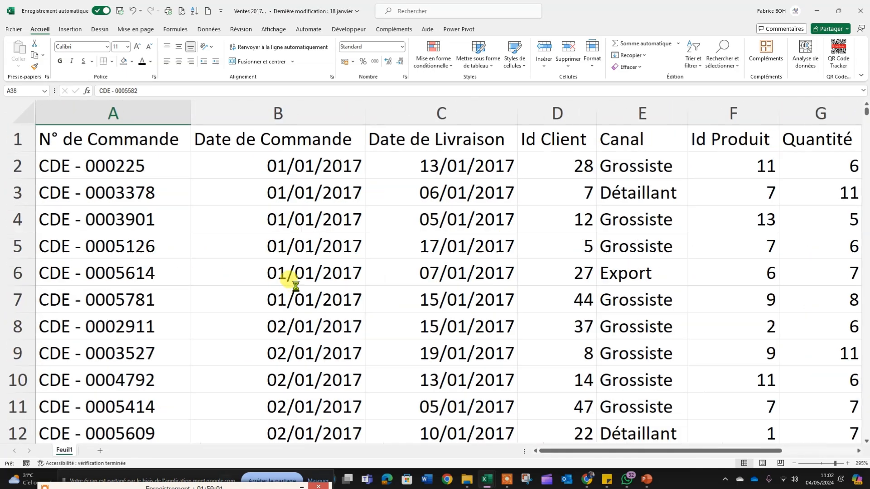
{"action": "left_click", "coordinate": [65, 138]}
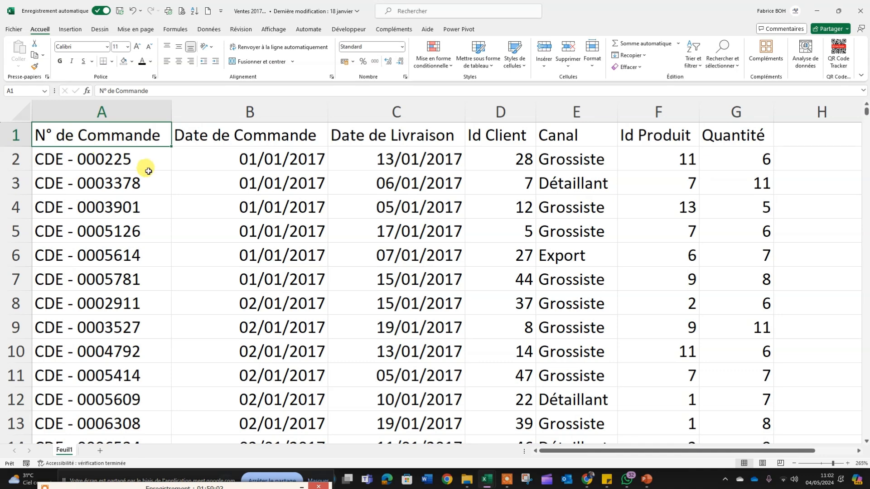
{"action": "left_click", "coordinate": [249, 137]}
{"action": "left_click", "coordinate": [412, 135]}
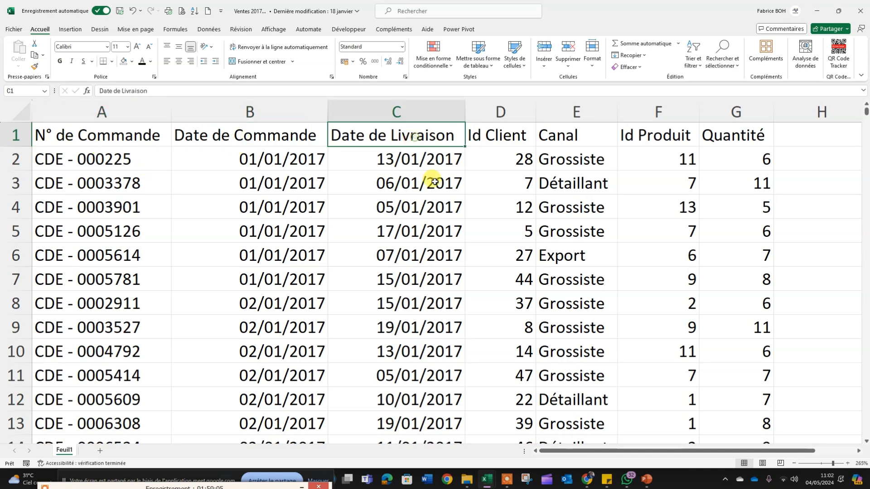
{"action": "left_click", "coordinate": [511, 140]}
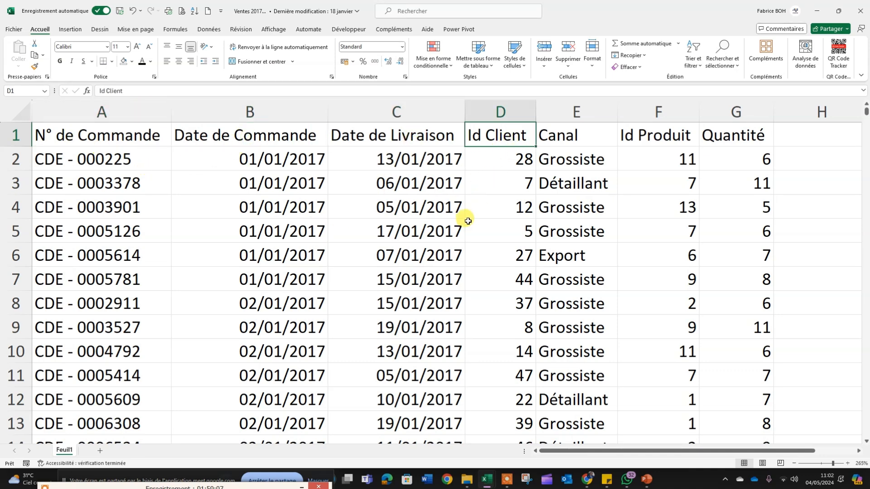
{"action": "left_click", "coordinate": [576, 136]}
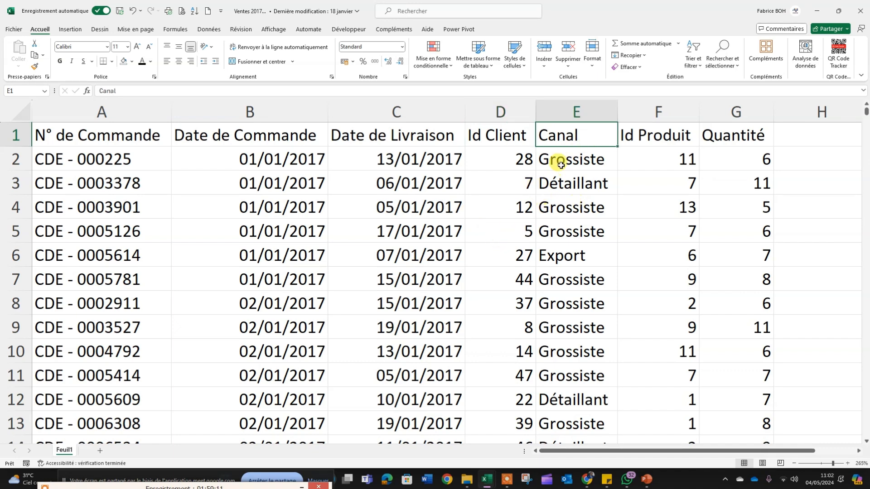
{"action": "left_click", "coordinate": [657, 133]}
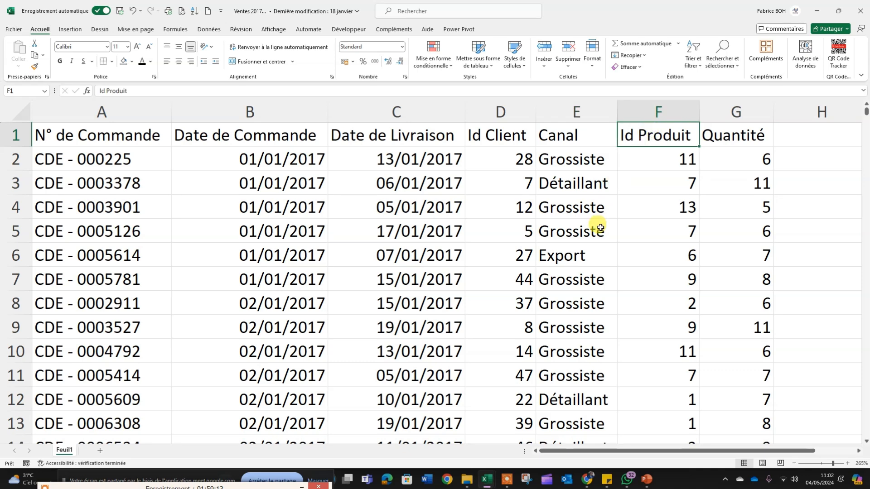
{"action": "left_click", "coordinate": [754, 134]}
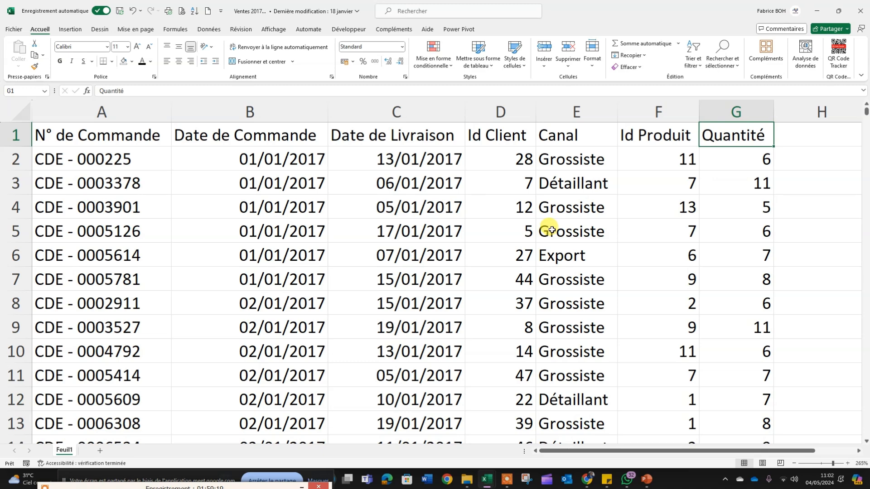
{"action": "left_click", "coordinate": [43, 134]}
{"action": "left_click_drag", "start_coordinate": [243, 140], "coordinate": [740, 144]}
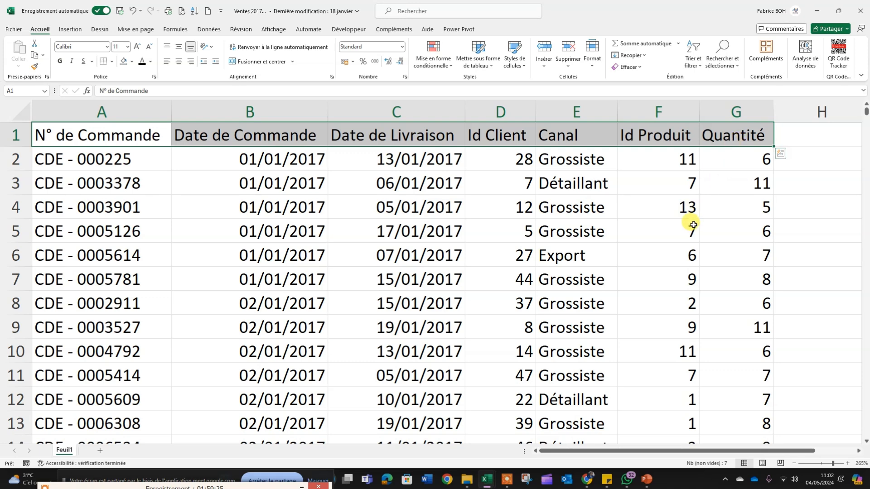
{"action": "left_click", "coordinate": [458, 254]}
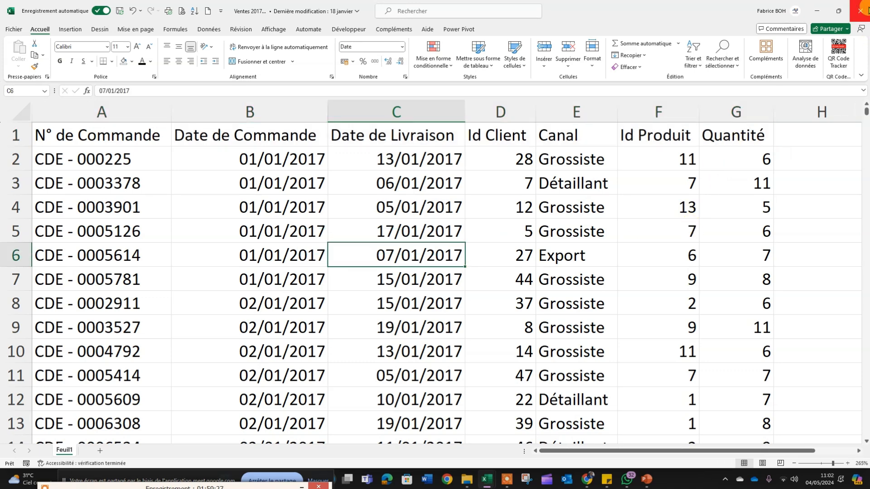
Step: Return to the ventes folder and open Ventes 2018.xlsx
{"action": "left_click", "coordinate": [815, 13]}
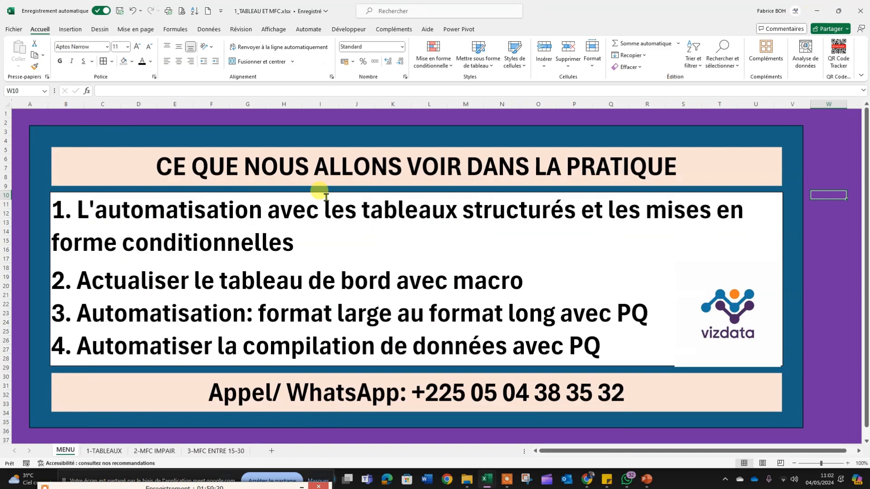
{"action": "left_click", "coordinate": [818, 12]}
{"action": "left_click", "coordinate": [145, 99]}
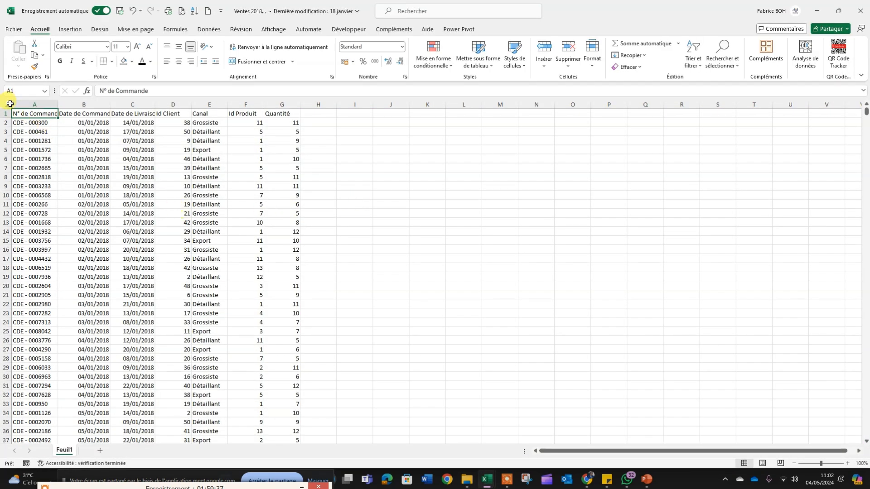
Step: Examine the header row and order rows of Ventes 2018.xlsx to compare its structure with the 2017 workbook
{"action": "scroll", "coordinate": [59, 145], "scroll_direction": "up", "scroll_amount": 10}
{"action": "left_click_drag", "start_coordinate": [59, 136], "coordinate": [748, 126]}
{"action": "left_click", "coordinate": [267, 199]}
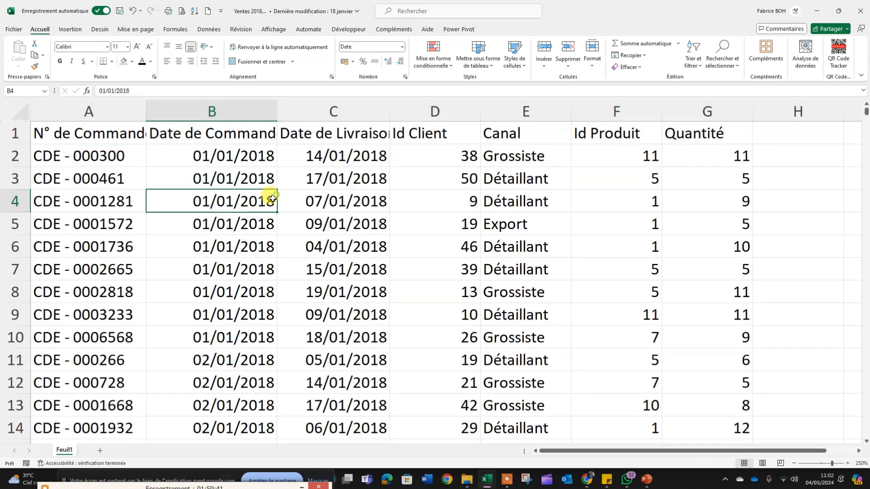
{"action": "scroll", "coordinate": [195, 202], "scroll_direction": "down", "scroll_amount": 2}
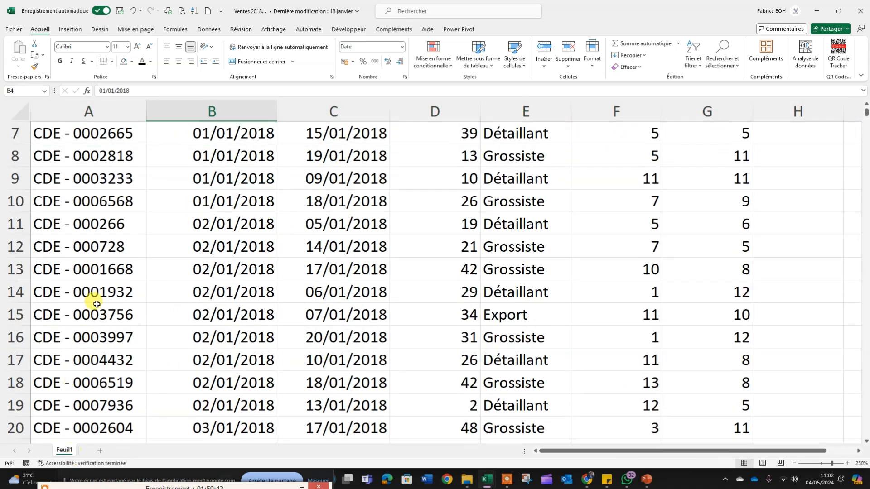
{"action": "scroll", "coordinate": [126, 268], "scroll_direction": "up", "scroll_amount": 2}
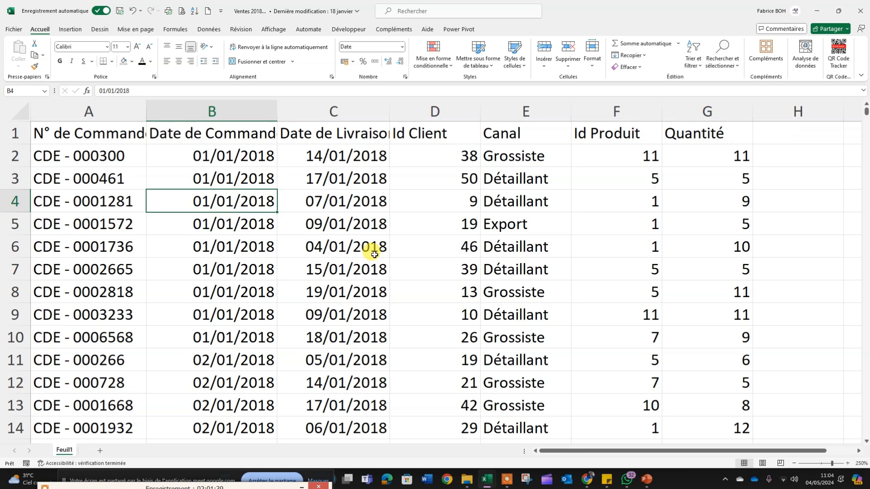
{"action": "scroll", "coordinate": [145, 317], "scroll_direction": "down", "scroll_amount": 4}
{"action": "scroll", "coordinate": [146, 317], "scroll_direction": "up", "scroll_amount": 4}
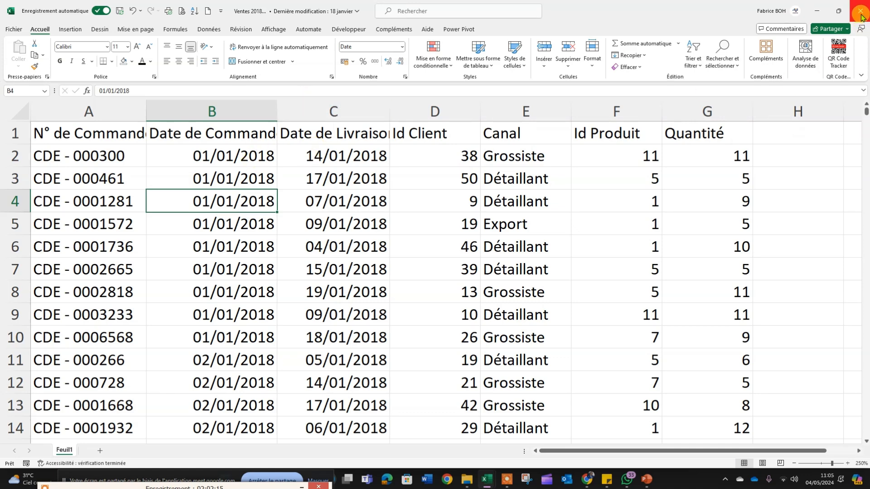
Step: Arrange the Ventes 2017 and Ventes 2018 workbook windows side by side
{"action": "left_click_drag", "start_coordinate": [552, 12], "coordinate": [689, 5]}
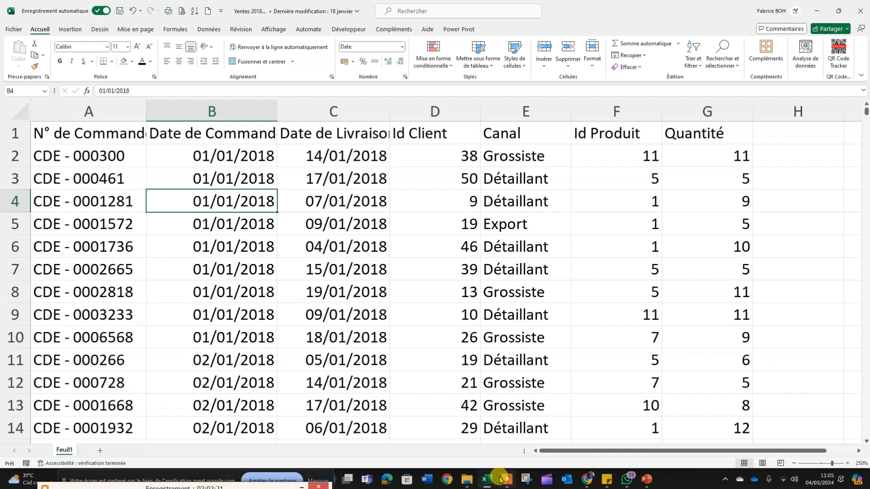
{"action": "left_click", "coordinate": [598, 435]}
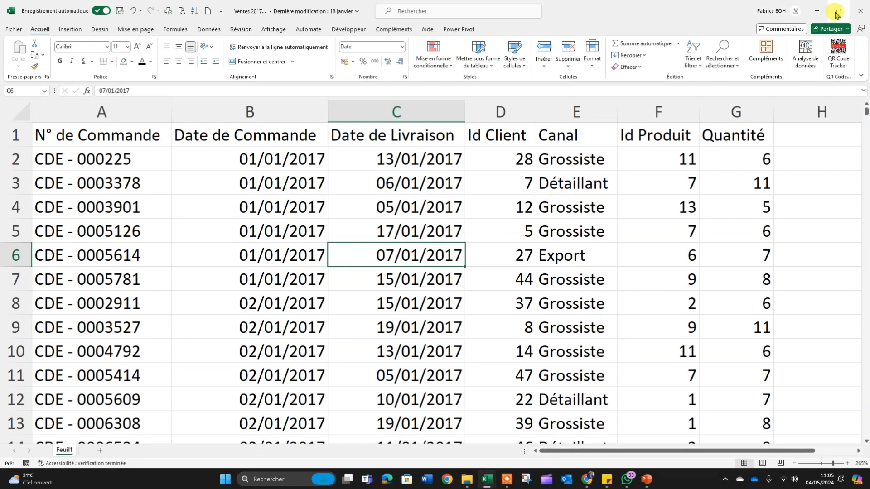
{"action": "mouse_move", "coordinate": [837, 14]}
{"action": "left_click", "coordinate": [745, 49]}
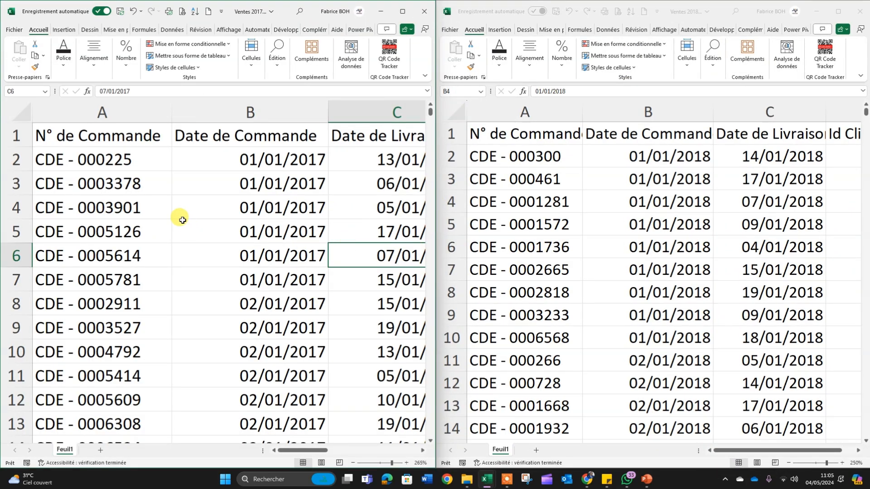
Step: Compare the sheet names and column layout of the 2017 and 2018 sales workbooks
{"action": "left_click", "coordinate": [141, 189]}
{"action": "scroll", "coordinate": [150, 343], "scroll_direction": "down", "scroll_amount": 1}
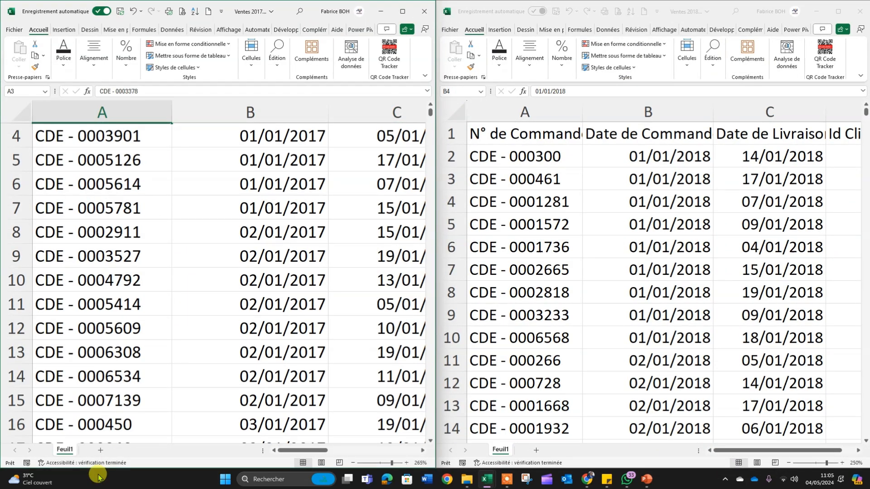
{"action": "double_click", "coordinate": [64, 449]}
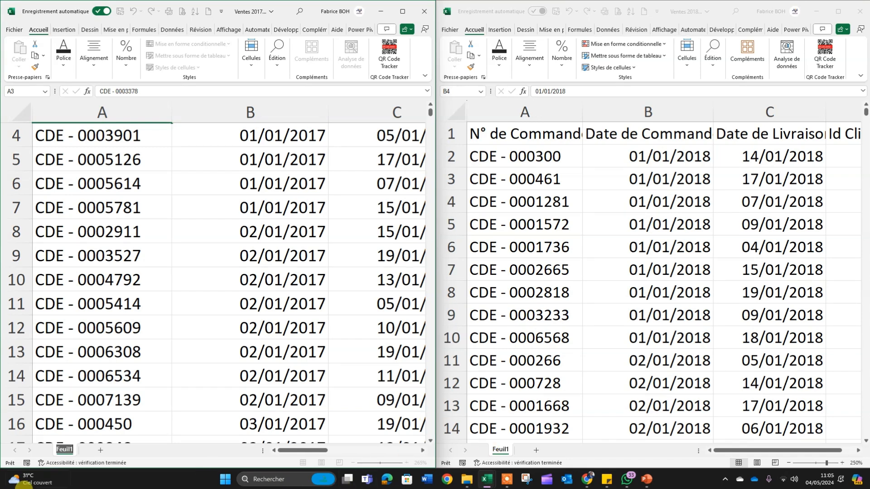
{"action": "left_click", "coordinate": [119, 376]}
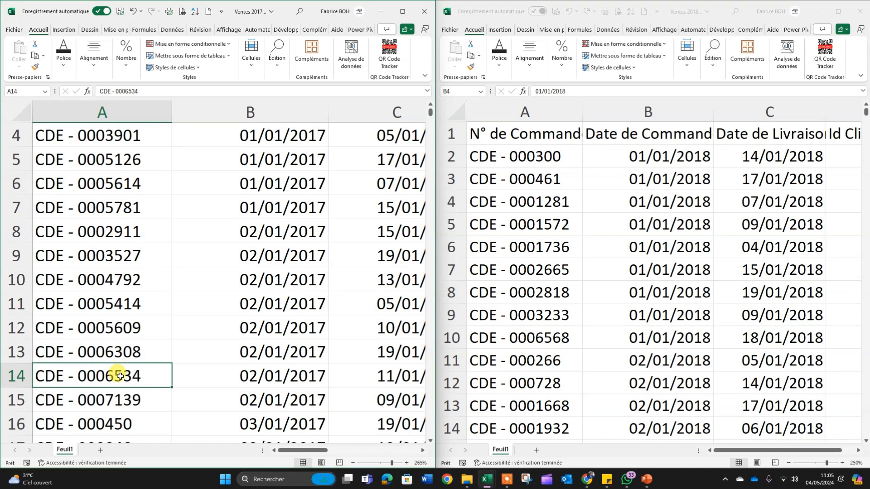
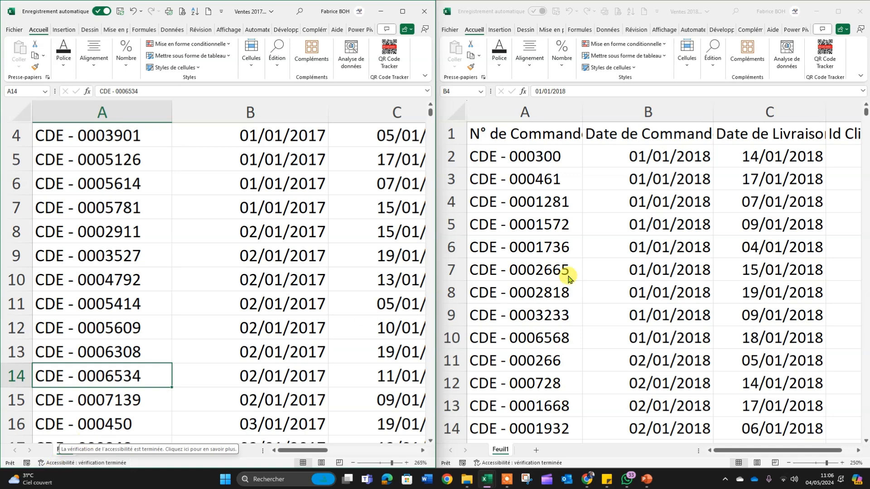
{"action": "left_click", "coordinate": [267, 297]}
{"action": "left_click", "coordinate": [638, 252]}
{"action": "left_click", "coordinate": [274, 248]}
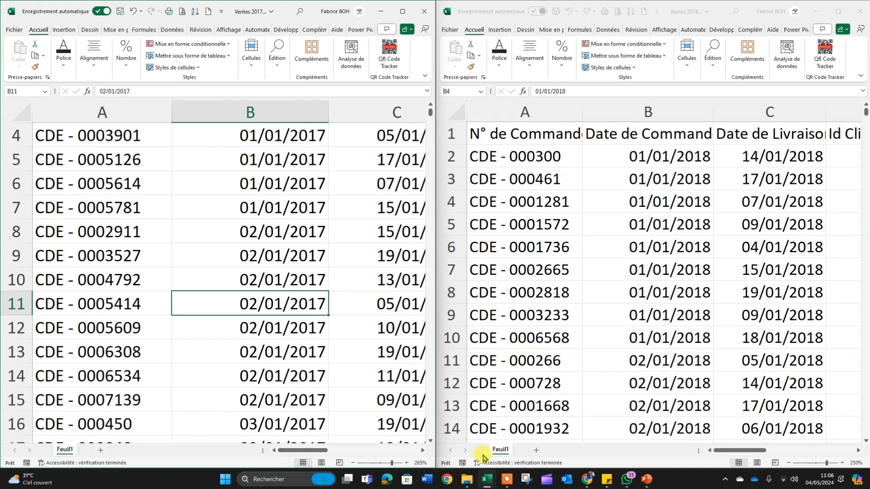
{"action": "left_click", "coordinate": [500, 450]}
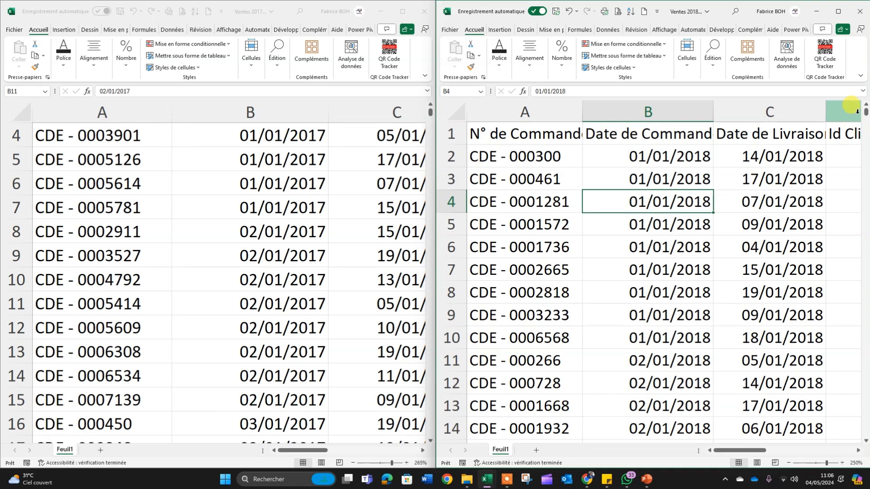
Step: Close the two sales workbooks and return to the blank sheet Feuil1 of the 3_Format LARGE workbook
{"action": "left_click", "coordinate": [859, 11]}
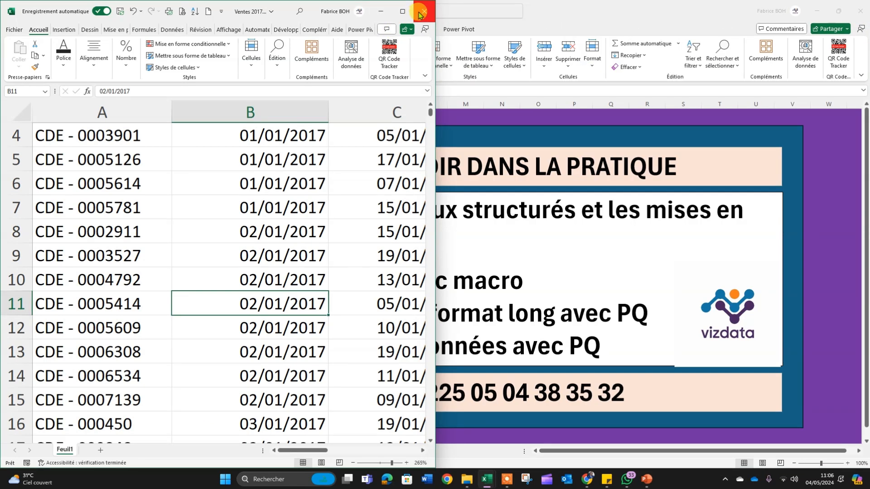
{"action": "left_click", "coordinate": [424, 11]}
{"action": "left_click", "coordinate": [816, 10]}
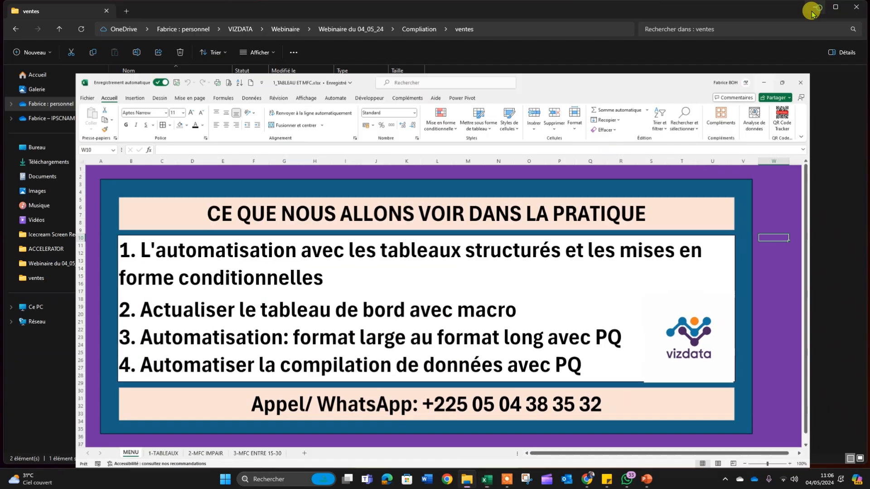
{"action": "mouse_move", "coordinate": [490, 481]}
{"action": "left_click", "coordinate": [585, 442]}
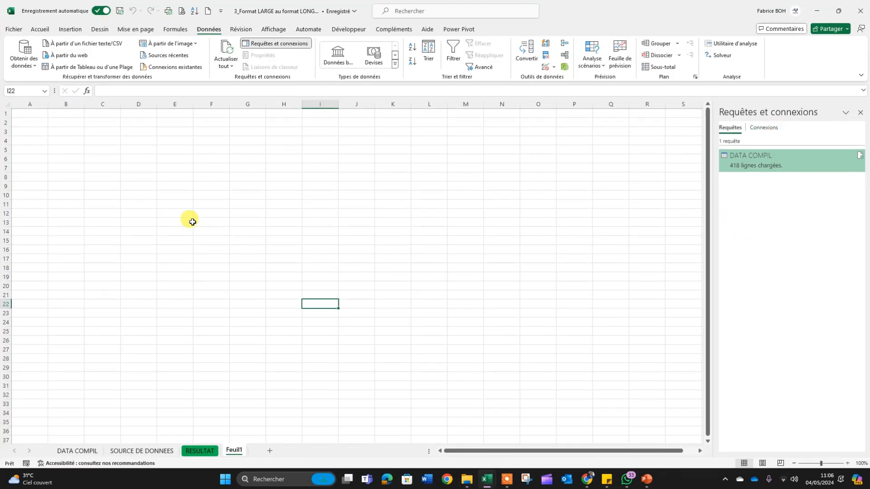
{"action": "left_click", "coordinate": [183, 241]}
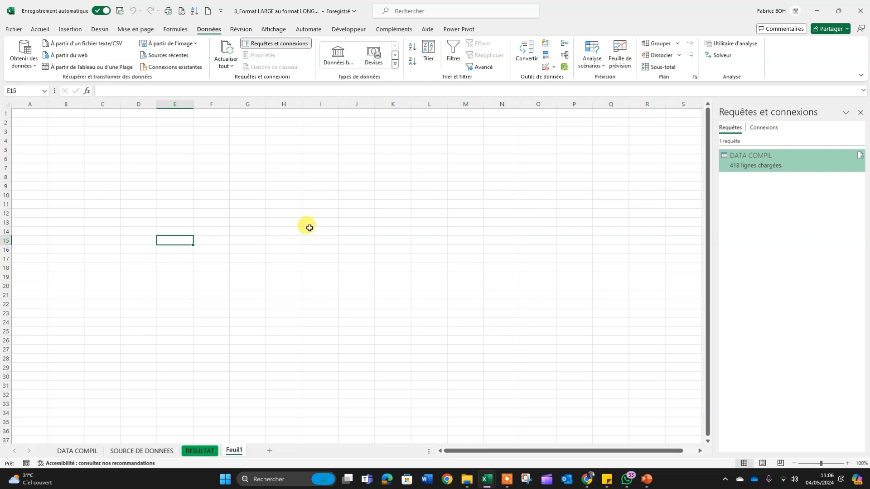
{"action": "left_click", "coordinate": [253, 212]}
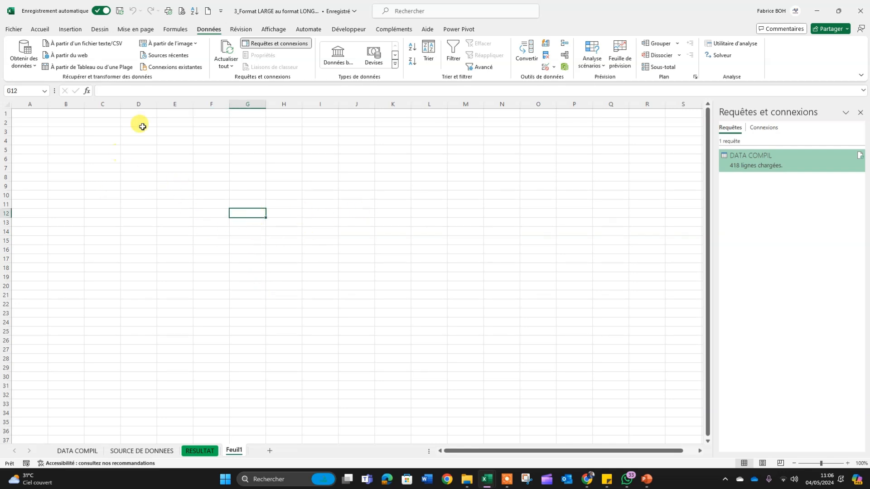
{"action": "left_click", "coordinate": [134, 183]}
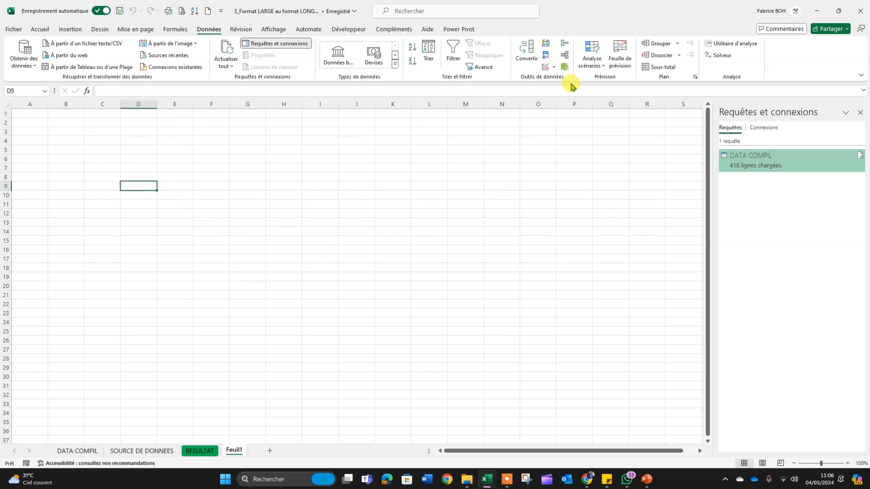
Step: Switch to File Explorer and check the contents of the ventes folder and its parent folder Compliation
{"action": "mouse_move", "coordinate": [468, 483]}
{"action": "left_click", "coordinate": [456, 435]}
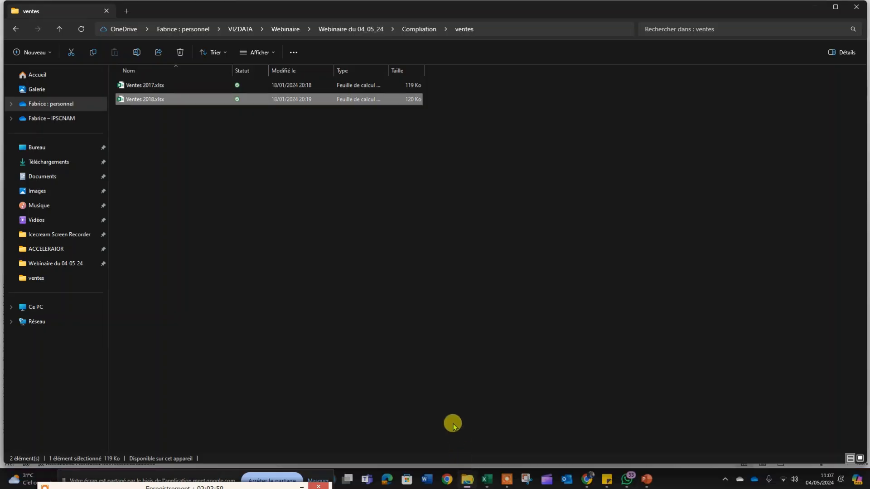
{"action": "left_click", "coordinate": [136, 141]}
{"action": "left_click", "coordinate": [58, 31]}
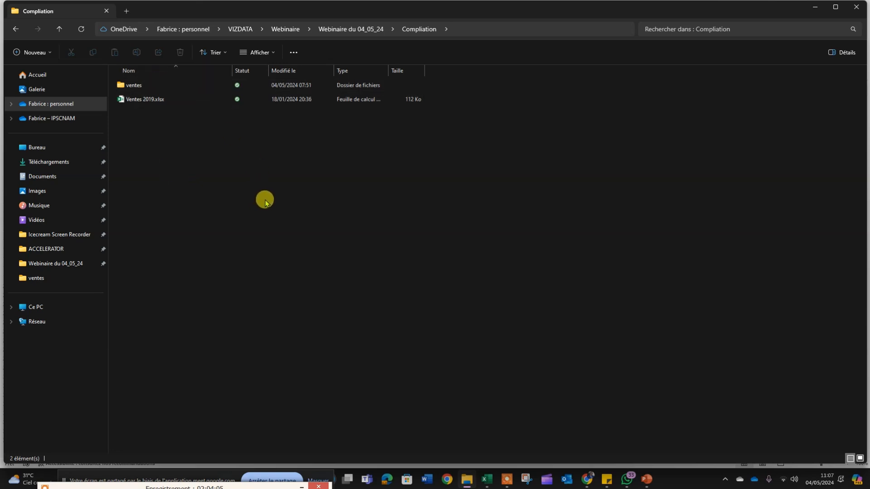
{"action": "double_click", "coordinate": [135, 87]}
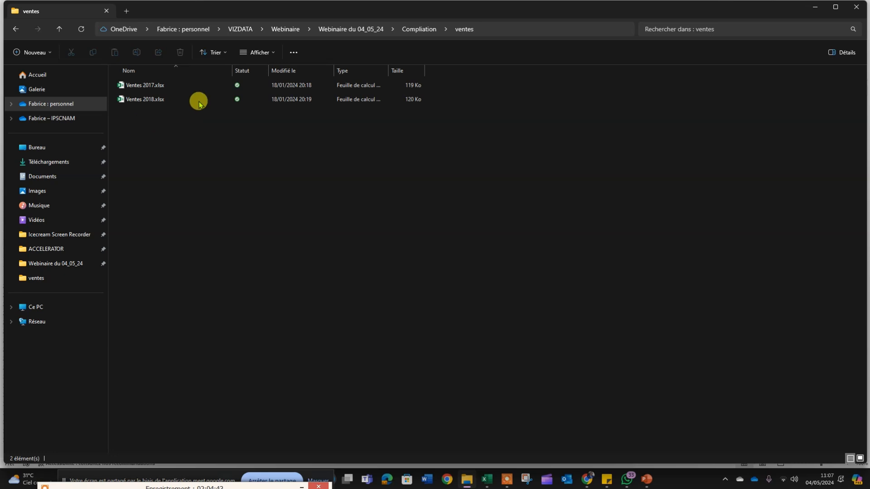
{"action": "left_click", "coordinate": [56, 28]}
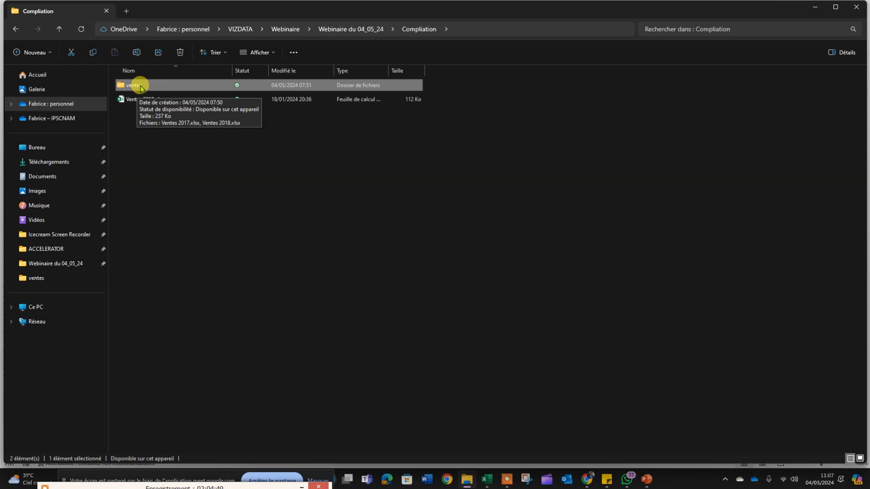
Step: Return to the blank sheet Feuil1 in the workbook and start a data import from a folder
{"action": "left_click", "coordinate": [817, 7]}
{"action": "left_click", "coordinate": [250, 312]}
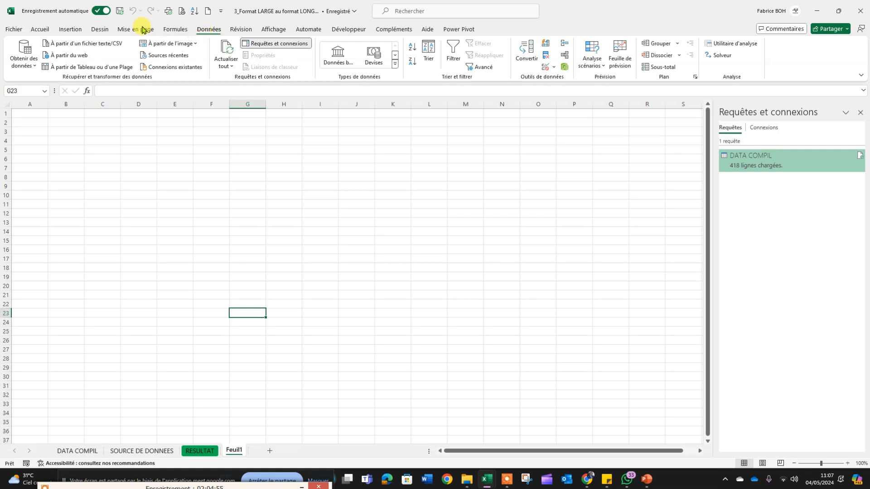
{"action": "left_click", "coordinate": [32, 68]}
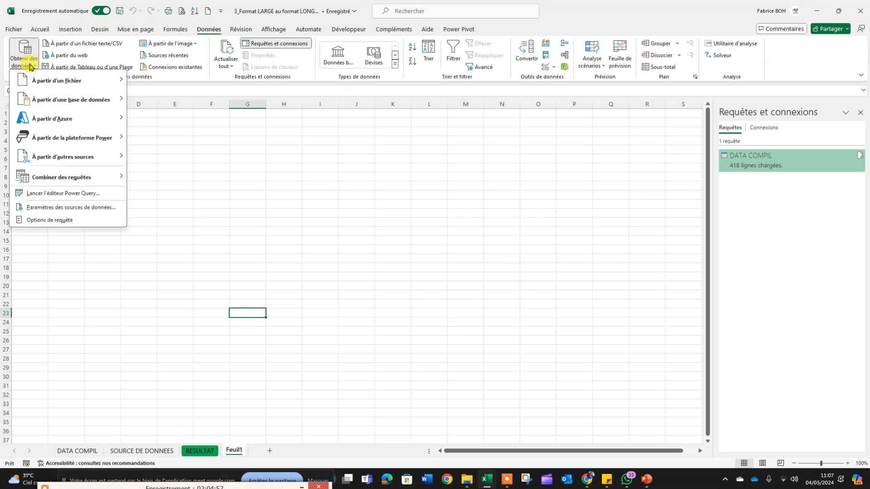
{"action": "mouse_move", "coordinate": [54, 80]}
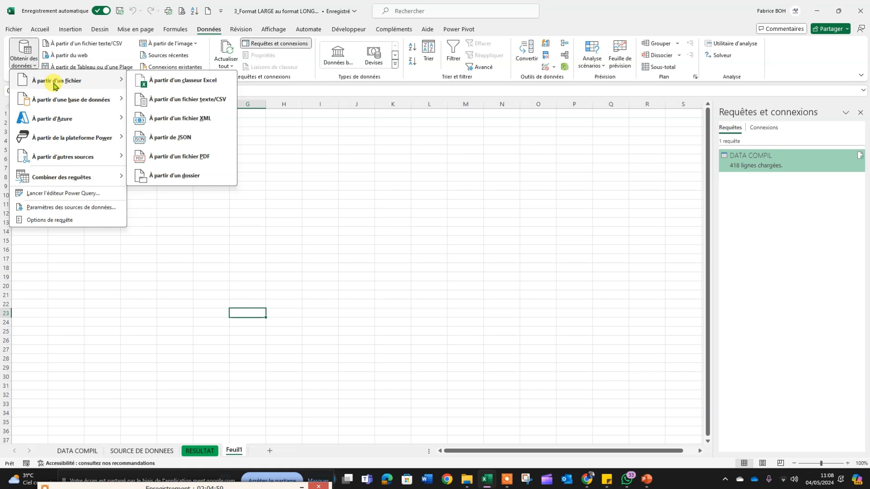
{"action": "left_click", "coordinate": [172, 177]}
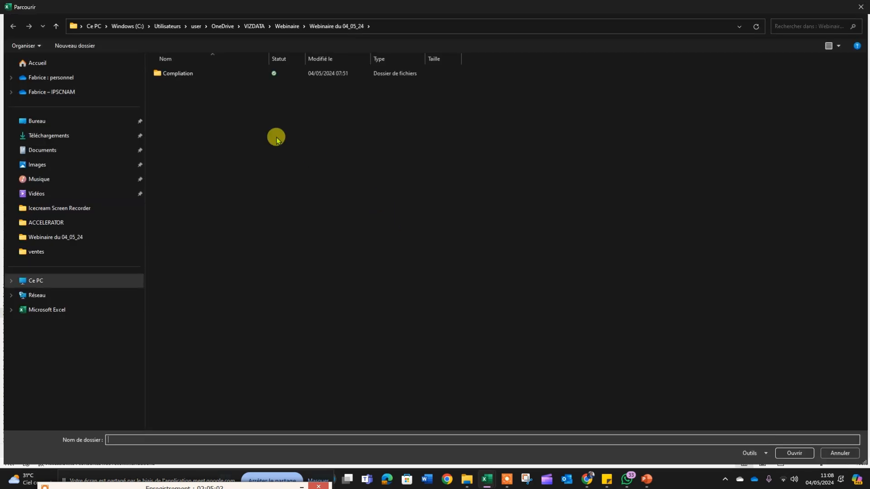
Step: Choose the ventes folder in VIZDATA > Webinaire > Webinaire du 04_05_24 > Compliation on the personal OneDrive as the import source
{"action": "left_click", "coordinate": [57, 78]}
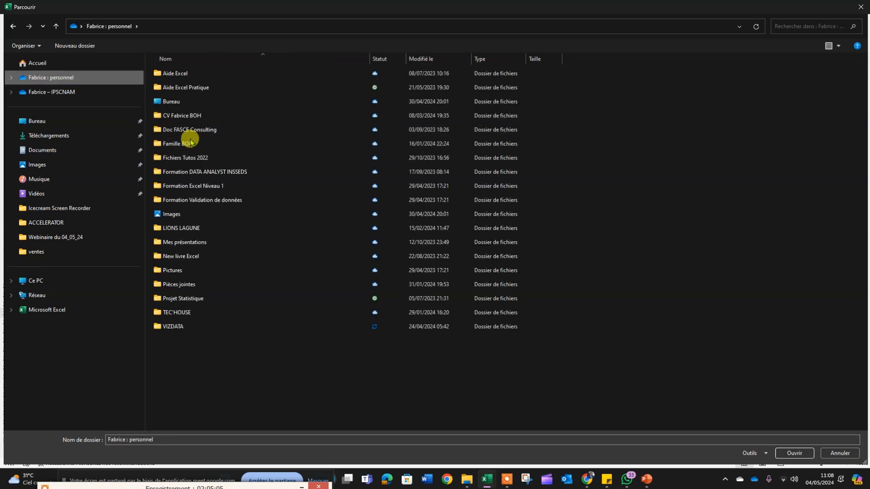
{"action": "double_click", "coordinate": [174, 325]}
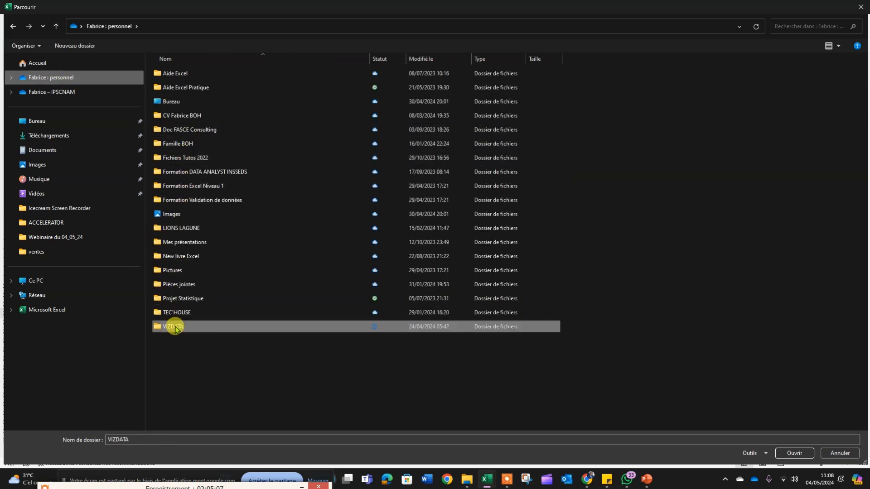
{"action": "double_click", "coordinate": [179, 323]}
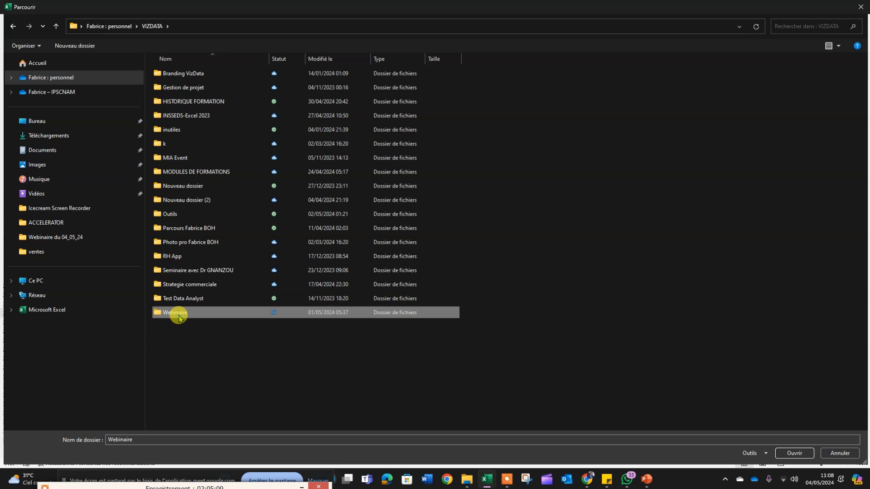
{"action": "left_click", "coordinate": [195, 77]}
{"action": "double_click", "coordinate": [195, 77]}
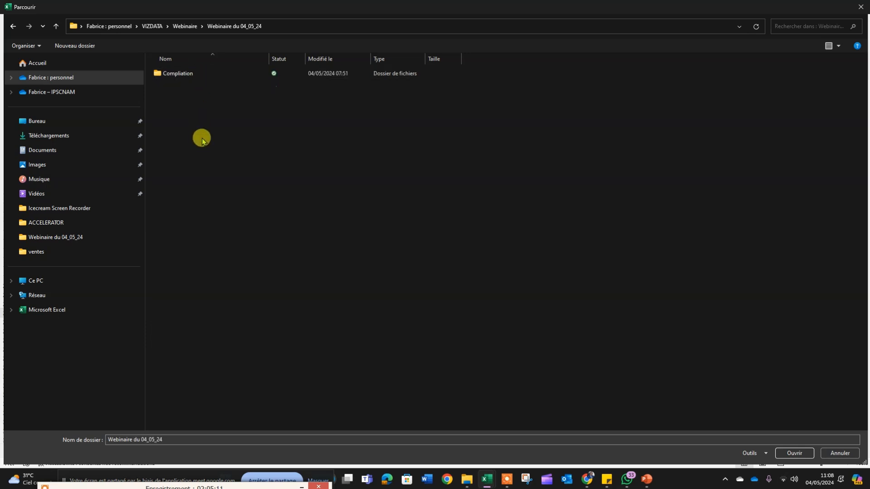
{"action": "double_click", "coordinate": [186, 74]}
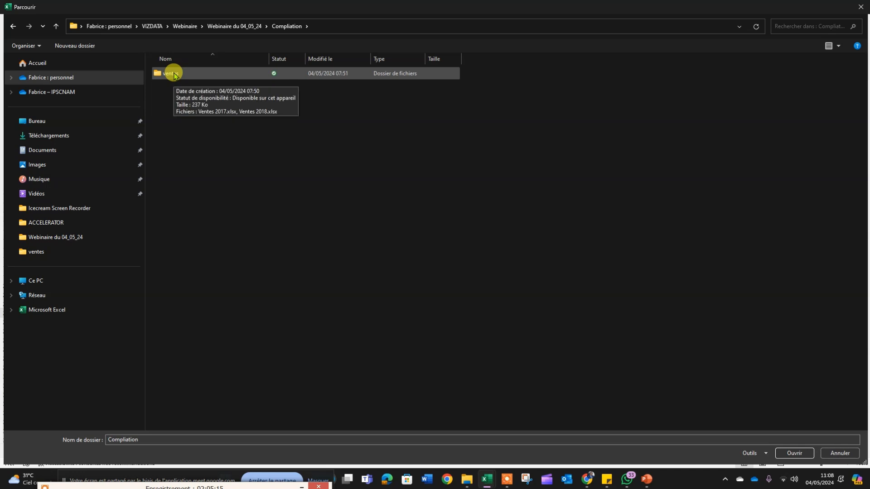
{"action": "left_click", "coordinate": [174, 75]}
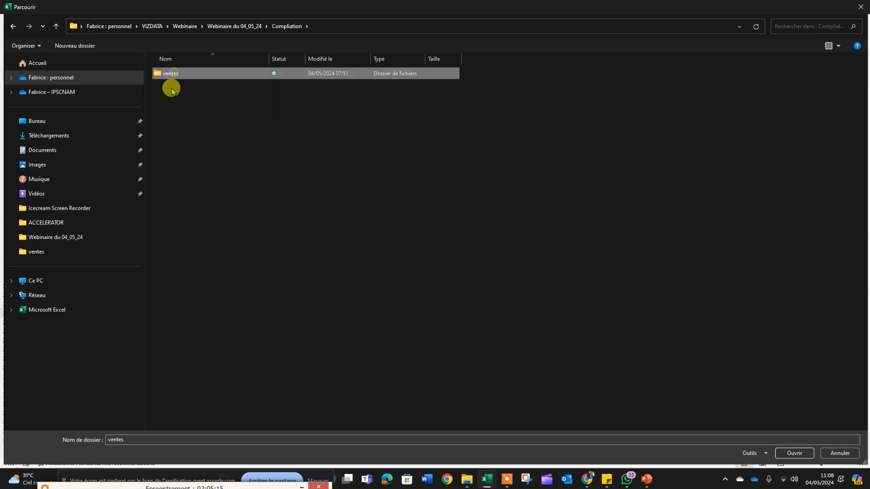
{"action": "left_click", "coordinate": [793, 453]}
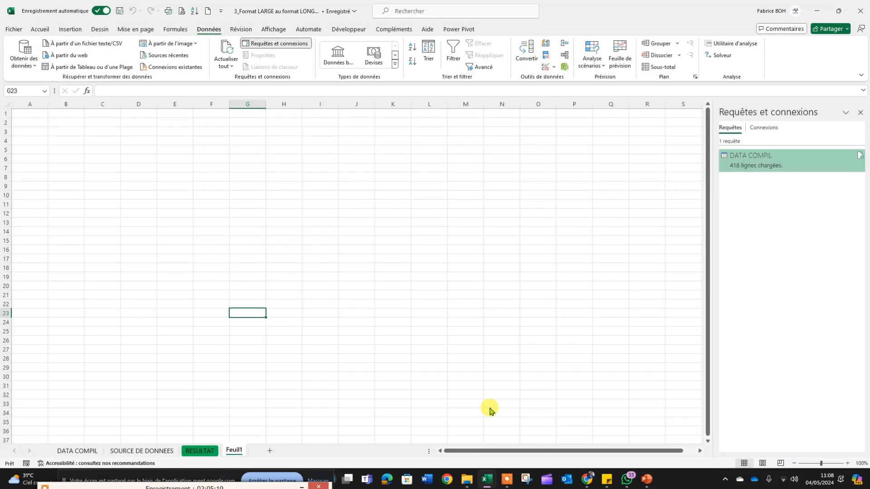
Step: Combine and transform the folder's files, extracting sheet Feuil1 with the first file as the example
{"action": "left_click_drag", "start_coordinate": [433, 93], "coordinate": [306, 119]}
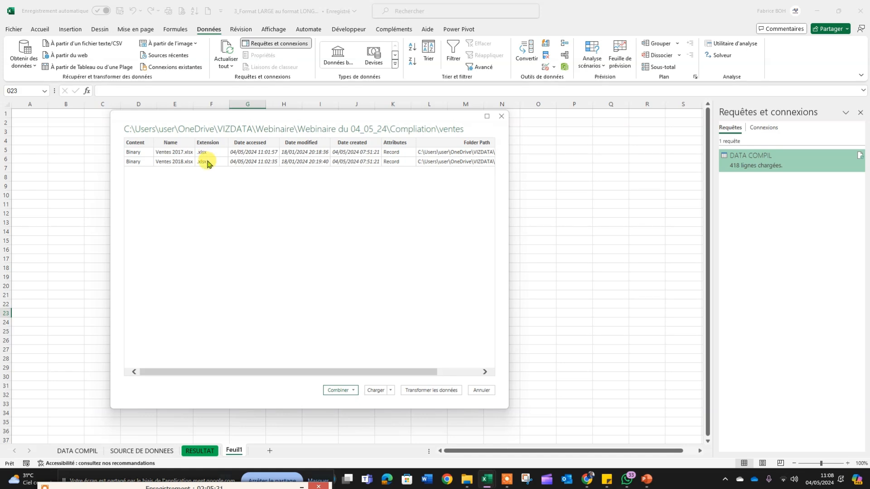
{"action": "left_click", "coordinate": [354, 391]}
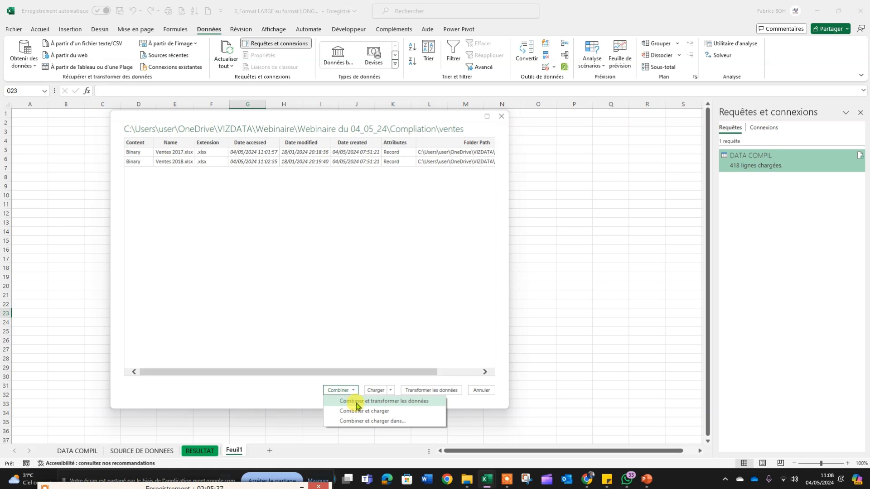
{"action": "left_click", "coordinate": [357, 402]}
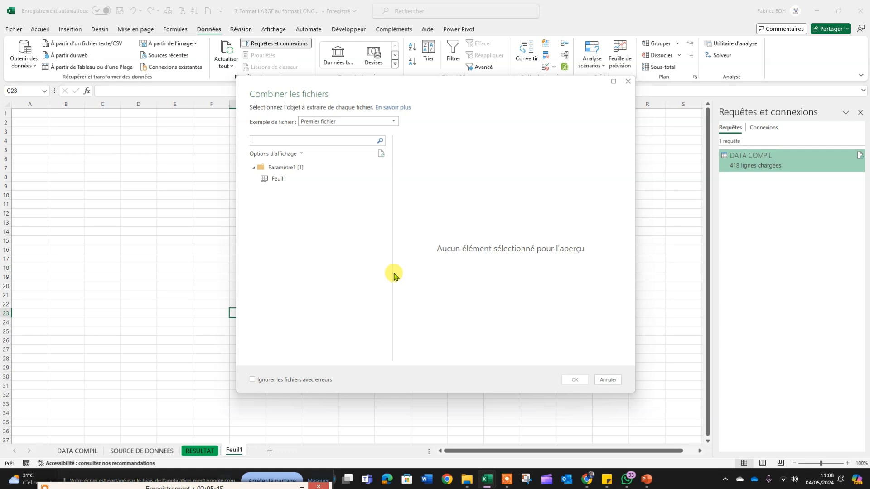
{"action": "left_click", "coordinate": [278, 182]}
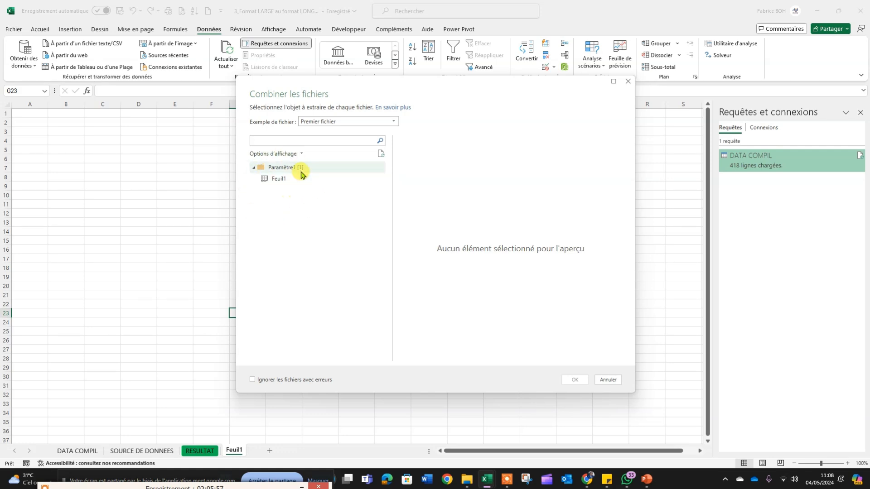
{"action": "left_click", "coordinate": [280, 181]}
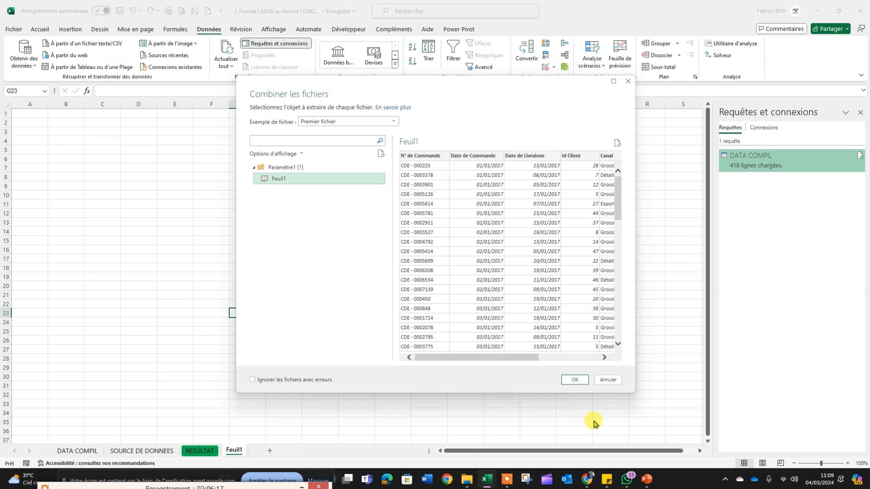
{"action": "left_click", "coordinate": [575, 381]}
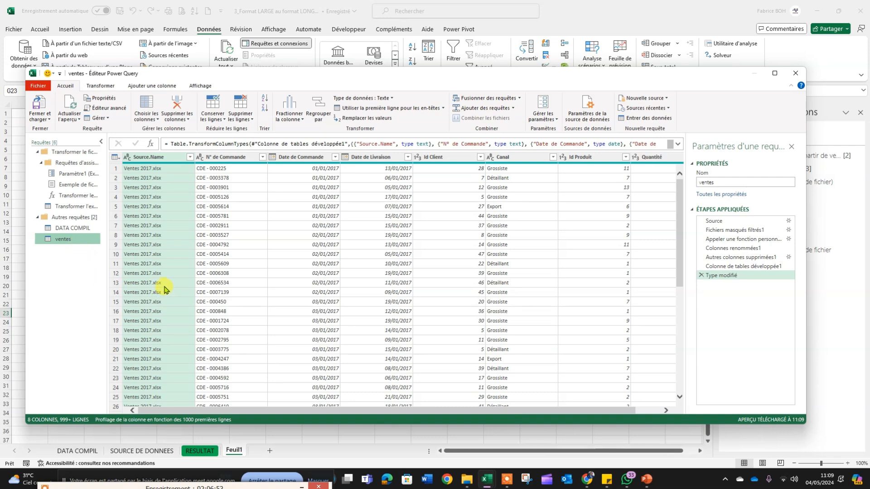
Step: Load the full list of Source.Name filter values and apply the filter with Ventes 2017.xlsx and Ventes 2018.xlsx both kept
{"action": "left_click", "coordinate": [189, 156]}
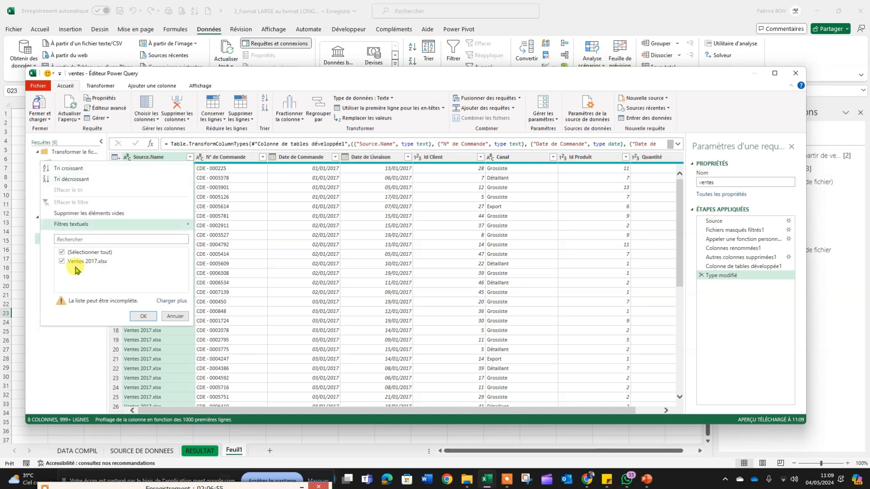
{"action": "left_click", "coordinate": [171, 300]}
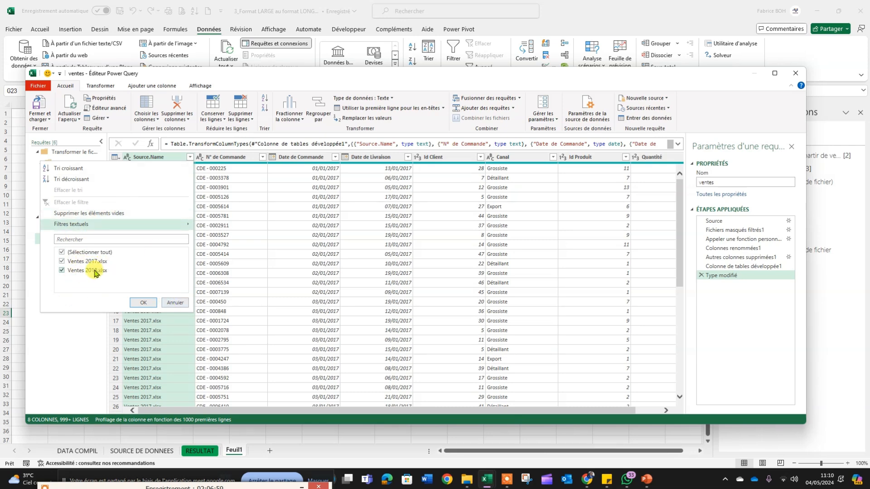
{"action": "left_click", "coordinate": [153, 306]}
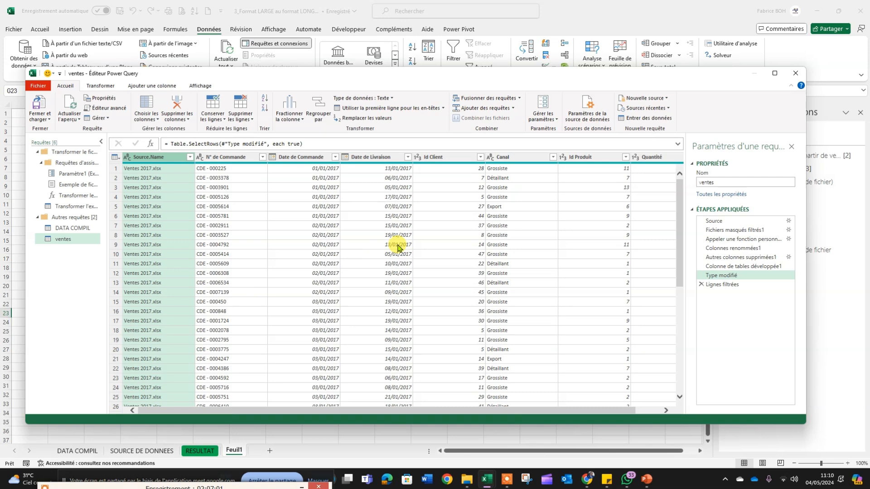
{"action": "scroll", "coordinate": [395, 235], "scroll_direction": "down", "scroll_amount": 9}
{"action": "scroll", "coordinate": [450, 267], "scroll_direction": "down", "scroll_amount": 15}
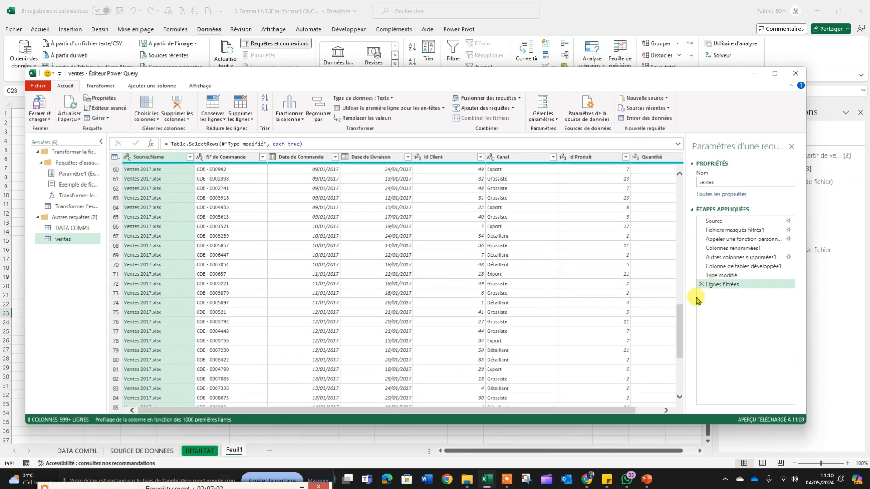
{"action": "scroll", "coordinate": [680, 335], "scroll_direction": "down", "scroll_amount": 15}
{"action": "left_click_drag", "start_coordinate": [680, 335], "coordinate": [680, 172]}
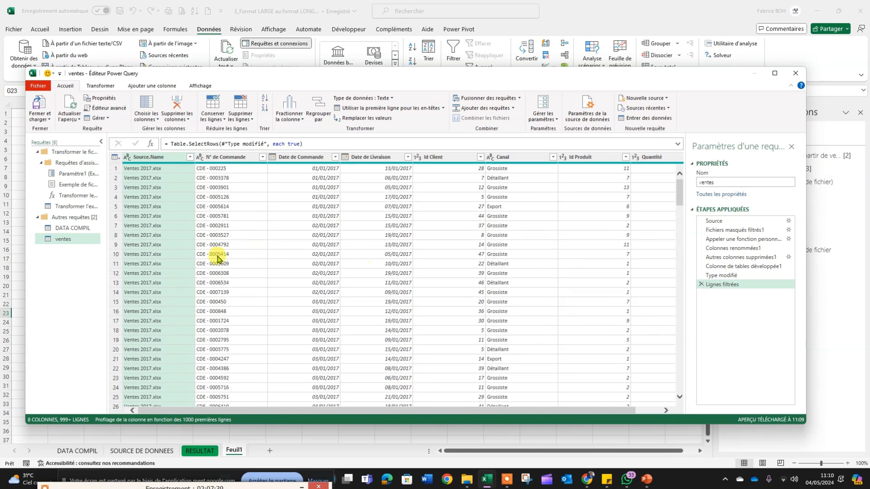
Step: Examine the ventes query's M code in the advanced editor, especially the folder path in the Source line, and close the editor unchanged
{"action": "double_click", "coordinate": [706, 182]}
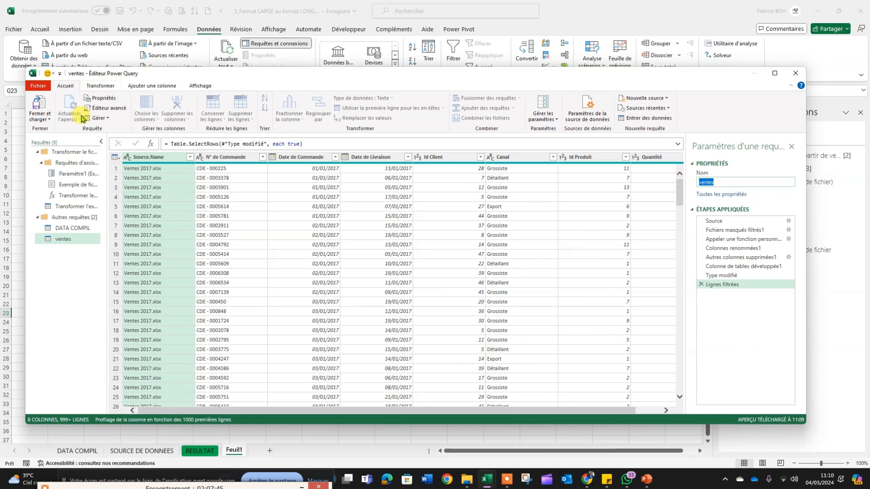
{"action": "left_click", "coordinate": [105, 109]}
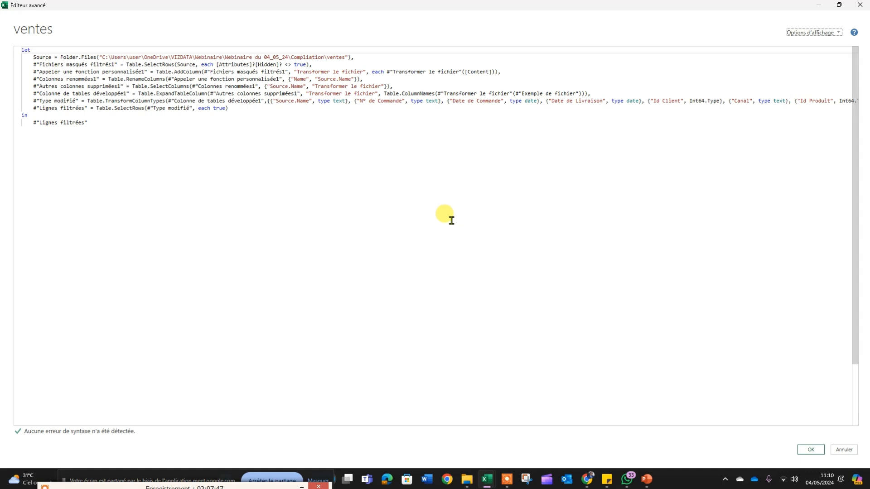
{"action": "left_click_drag", "start_coordinate": [35, 59], "coordinate": [307, 136]}
{"action": "left_click", "coordinate": [285, 232]}
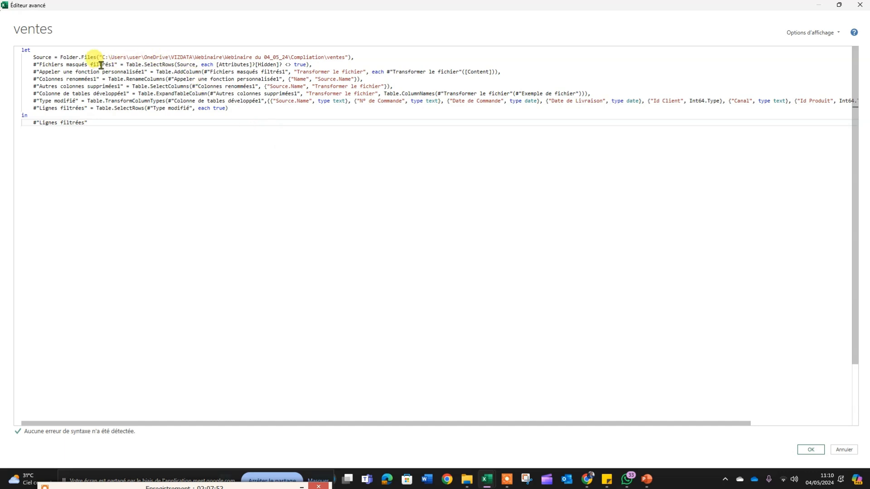
{"action": "left_click_drag", "start_coordinate": [102, 57], "coordinate": [345, 57]}
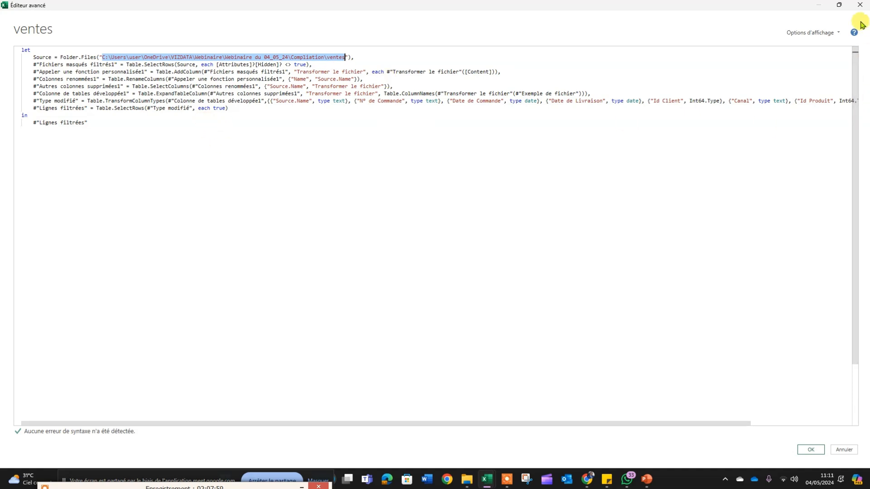
{"action": "left_click", "coordinate": [858, 5]}
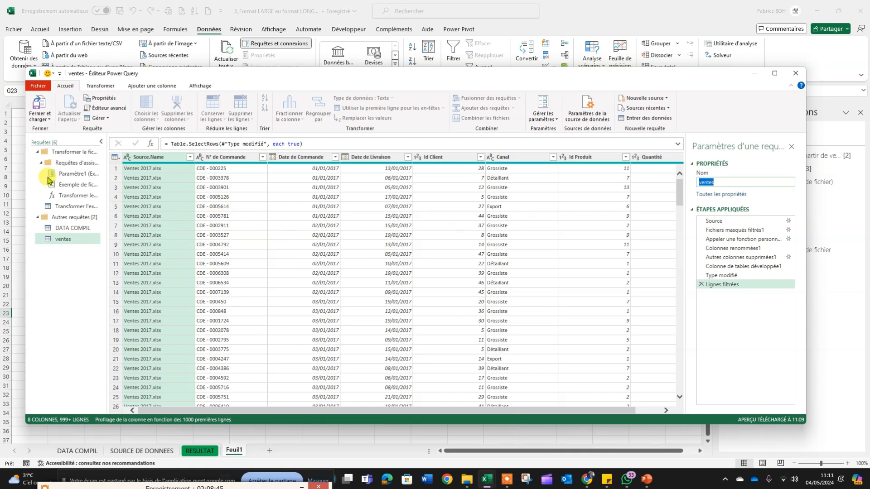
Step: Close and load the ventes query into a new worksheet, enlarge the sheet to 160%, and widen the Source.Name column
{"action": "left_click", "coordinate": [40, 119]}
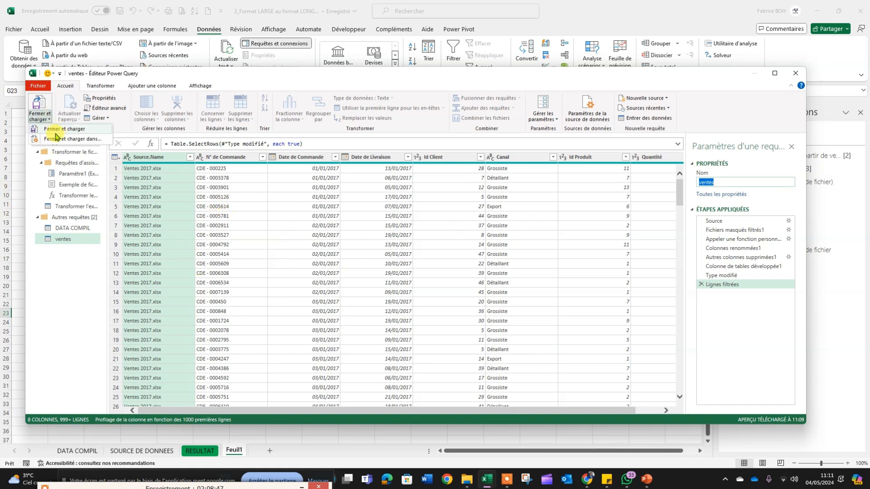
{"action": "left_click", "coordinate": [54, 130]}
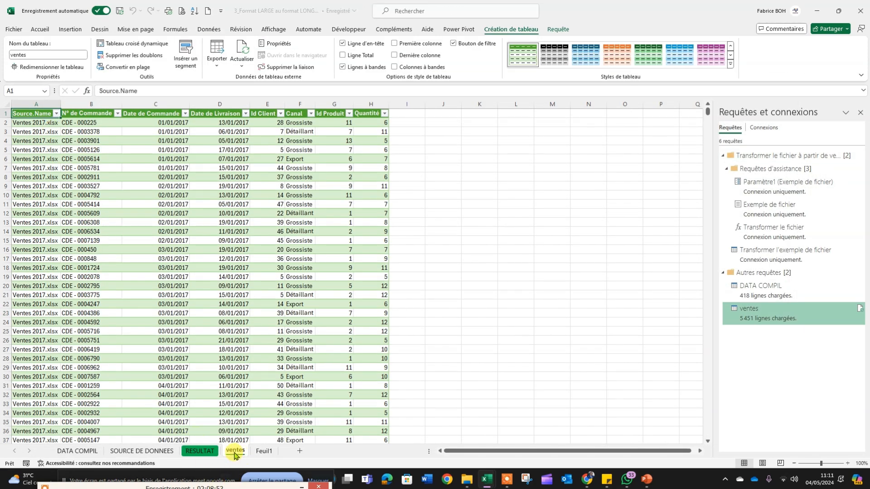
{"action": "left_click", "coordinate": [199, 167]}
{"action": "scroll", "coordinate": [200, 168], "scroll_direction": "down", "scroll_amount": 1}
{"action": "scroll", "coordinate": [190, 240], "scroll_direction": "up", "scroll_amount": 1, "text": "ctrl"}
{"action": "scroll", "coordinate": [189, 240], "scroll_direction": "up", "scroll_amount": 3, "text": "ctrl"}
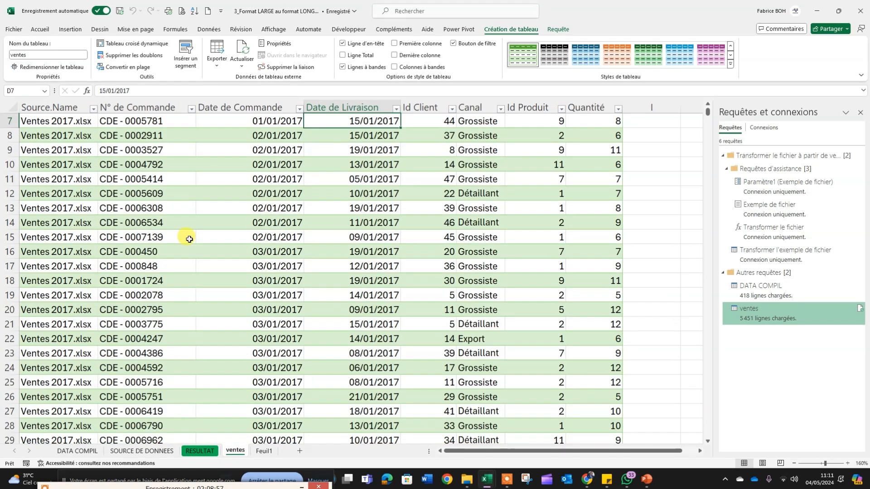
{"action": "scroll", "coordinate": [190, 239], "scroll_direction": "up", "scroll_amount": 2}
{"action": "left_click", "coordinate": [408, 250]}
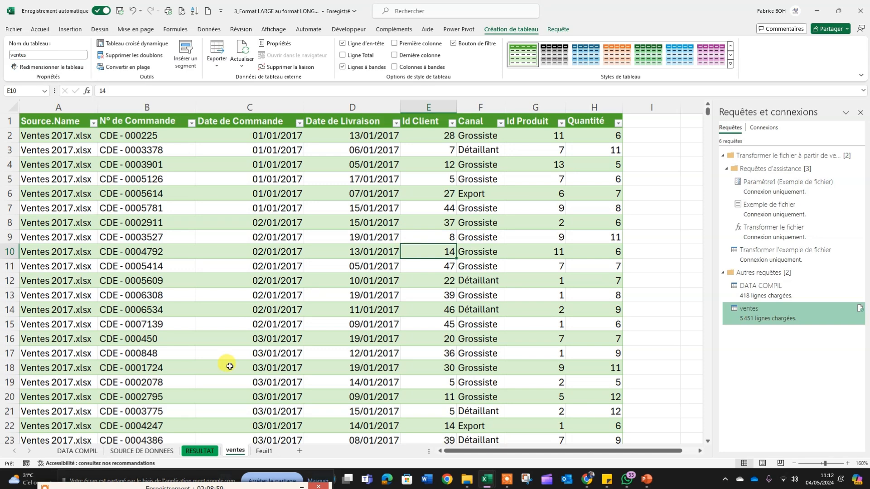
{"action": "left_click_drag", "start_coordinate": [93, 109], "coordinate": [134, 107]}
{"action": "left_click", "coordinate": [117, 178]}
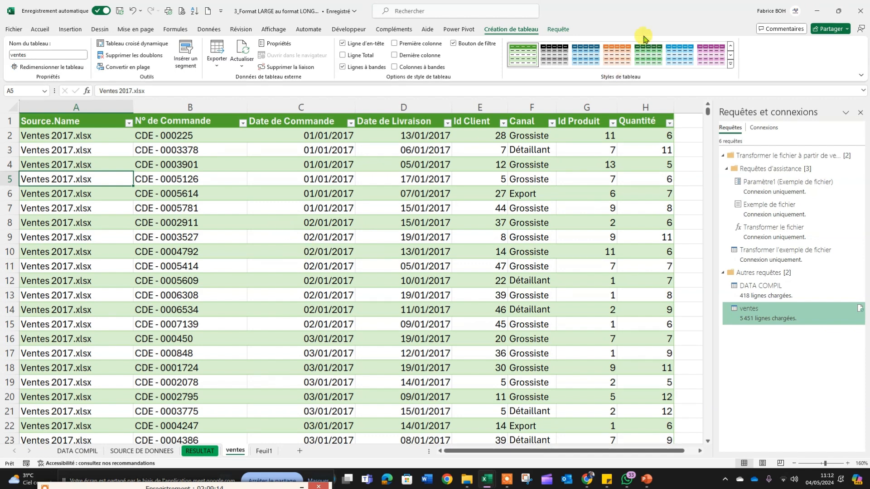
Step: Create a PivotTable from the ventes table on a new worksheet with Source.Name as the row field
{"action": "left_click", "coordinate": [111, 135]}
{"action": "left_click", "coordinate": [165, 179]}
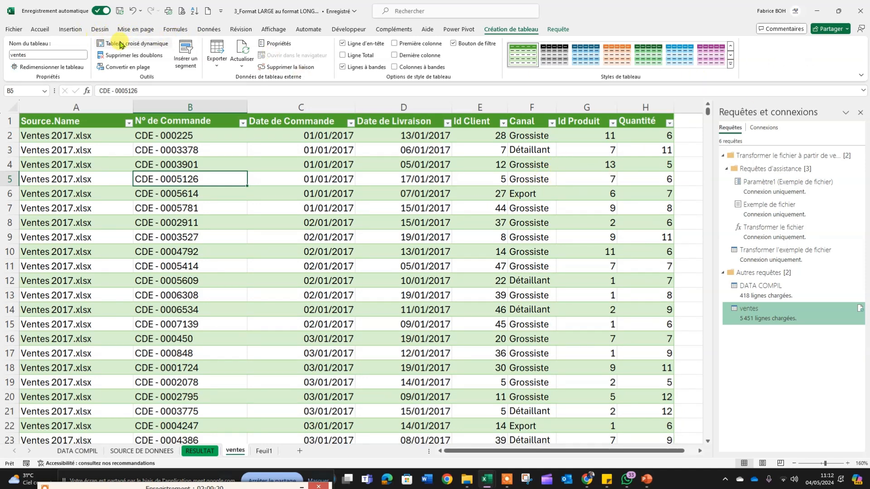
{"action": "left_click", "coordinate": [135, 44]}
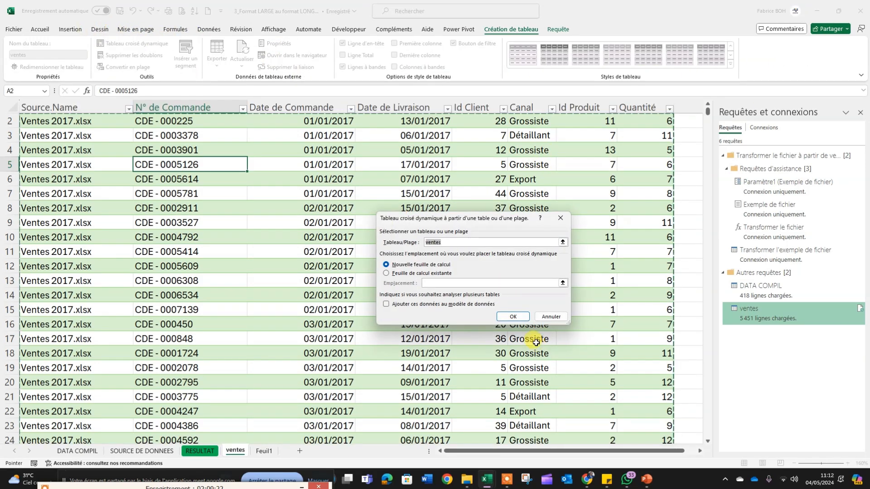
{"action": "left_click", "coordinate": [514, 318]}
{"action": "left_click_drag", "start_coordinate": [720, 164], "coordinate": [729, 400]}
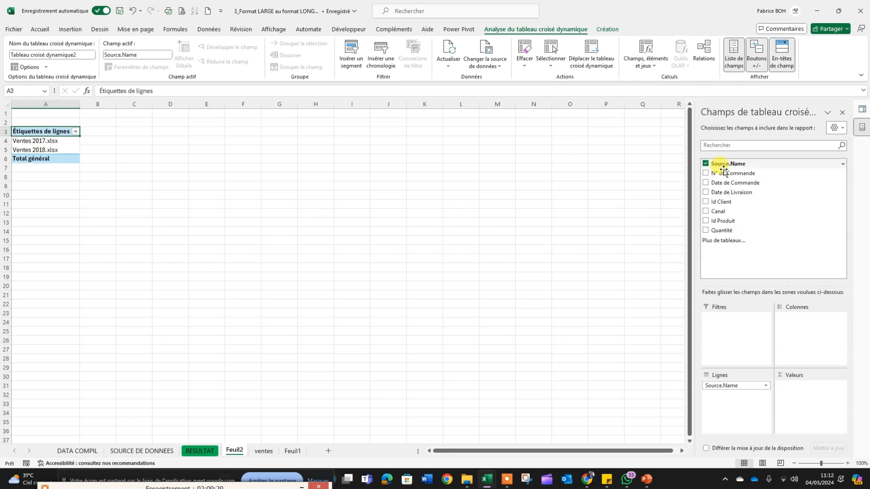
Step: Add Quantité as the summed value of the PivotTable and paste a copy of the whole PivotTable at A12
{"action": "left_click_drag", "start_coordinate": [722, 230], "coordinate": [813, 403]}
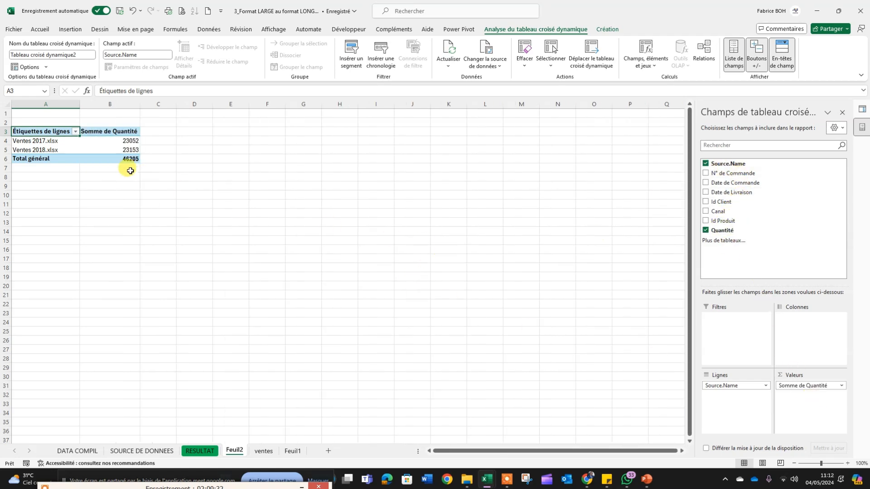
{"action": "left_click", "coordinate": [92, 143]}
{"action": "key", "text": "ctrl+a"}
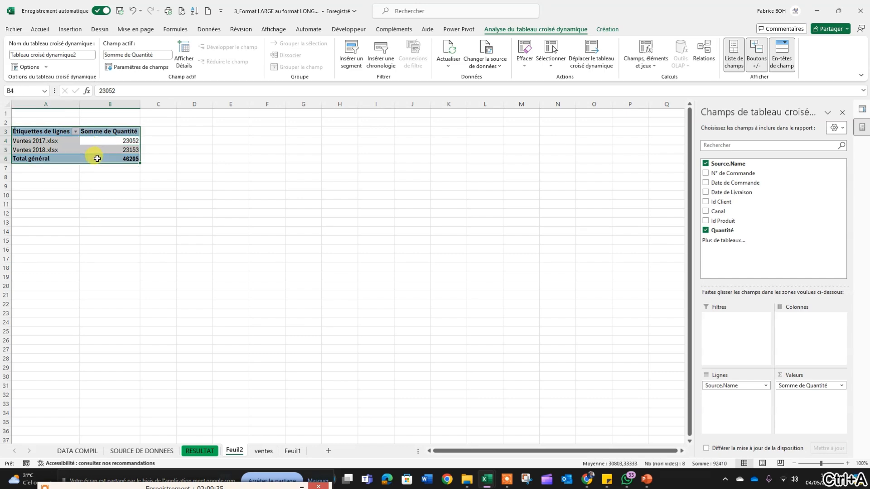
{"action": "key", "text": "ctrl+c"}
{"action": "left_click", "coordinate": [45, 215]}
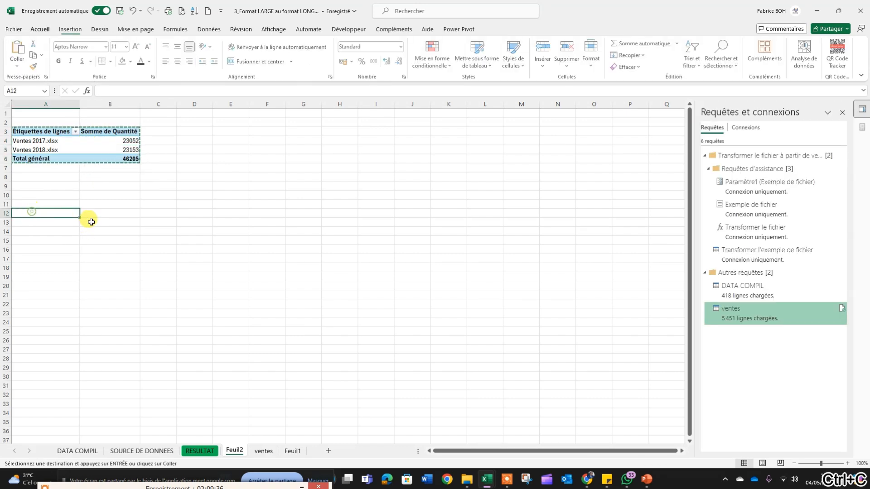
{"action": "key", "text": "ctrl+v"}
{"action": "left_click", "coordinate": [229, 286]}
{"action": "left_click", "coordinate": [92, 232]}
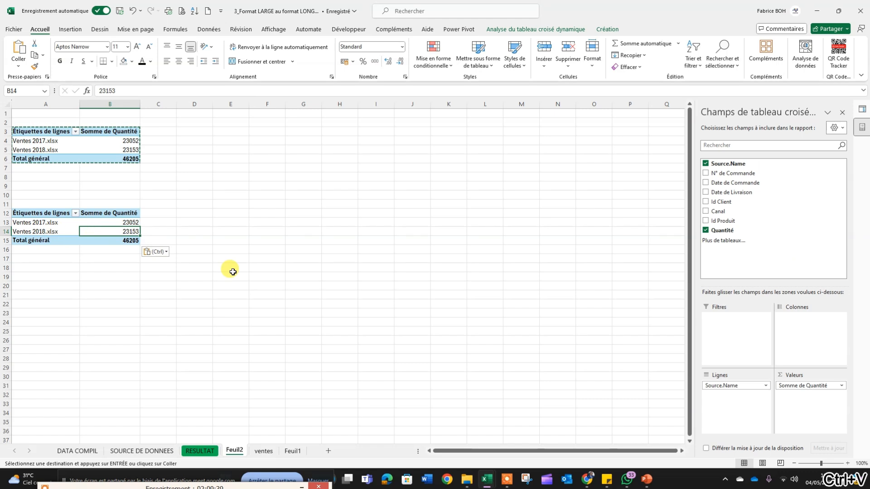
Step: In the copied PivotTable, replace Source.Name with Date de Livraison in the rows and keep only its Années grouping
{"action": "left_click", "coordinate": [705, 164]}
{"action": "left_click_drag", "start_coordinate": [745, 178], "coordinate": [743, 401]}
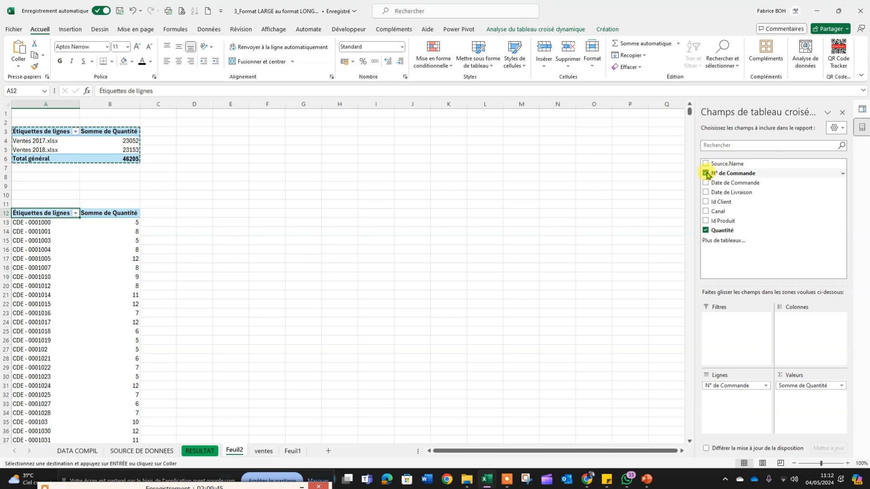
{"action": "left_click", "coordinate": [706, 173]}
{"action": "left_click_drag", "start_coordinate": [724, 183], "coordinate": [745, 229]}
{"action": "left_click_drag", "start_coordinate": [745, 405], "coordinate": [750, 281]}
{"action": "left_click_drag", "start_coordinate": [752, 397], "coordinate": [757, 246]}
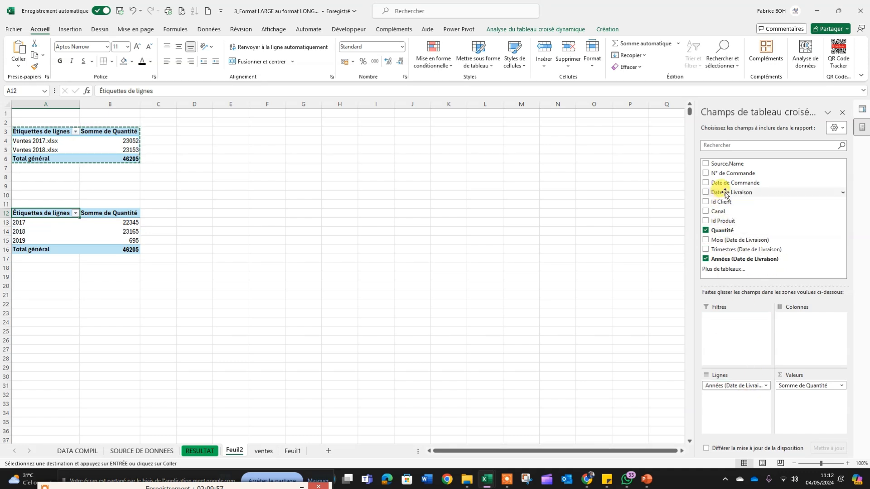
Step: Add Date de Commande with its date groupings beneath the delivery years in the lower PivotTable's rows
{"action": "left_click_drag", "start_coordinate": [729, 183], "coordinate": [724, 401]}
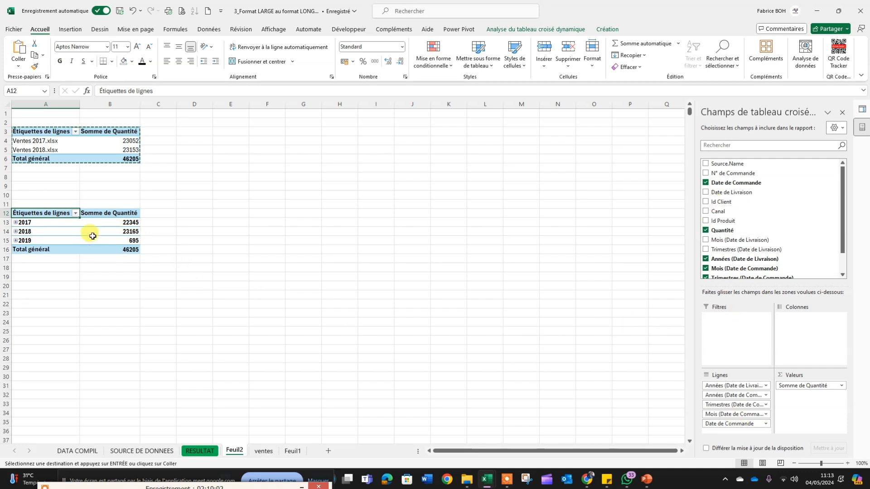
{"action": "right_click", "coordinate": [87, 233]}
{"action": "left_click", "coordinate": [119, 295]}
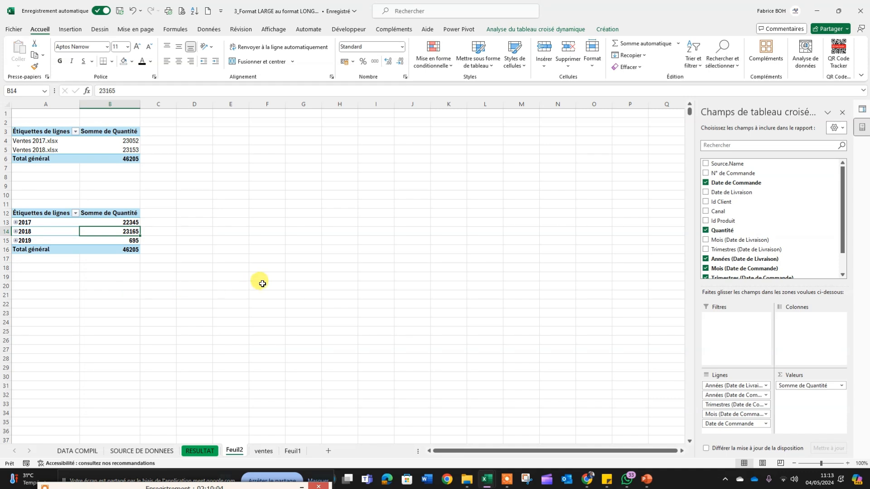
{"action": "left_click", "coordinate": [184, 287]}
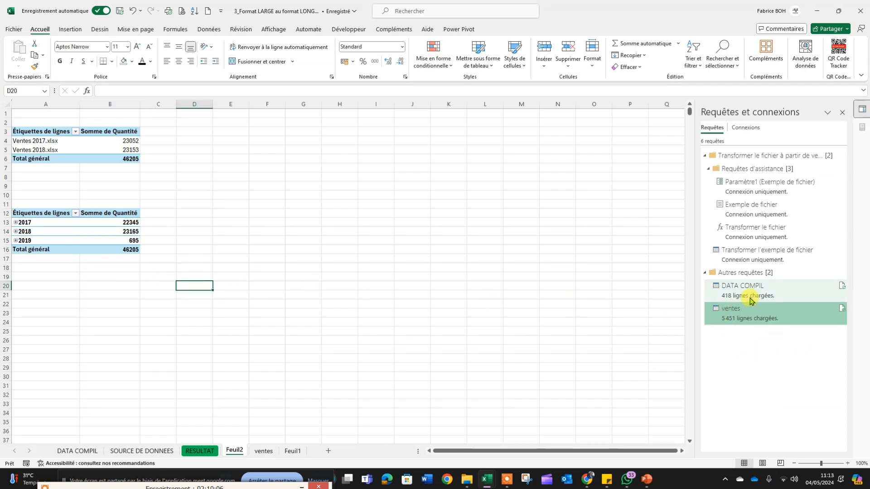
{"action": "mouse_move", "coordinate": [750, 299]}
{"action": "left_click", "coordinate": [218, 223]}
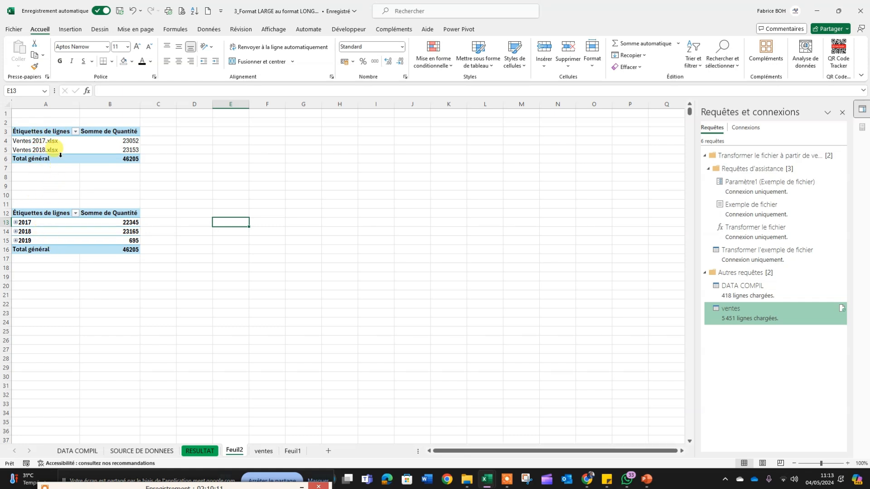
{"action": "left_click", "coordinate": [54, 240]}
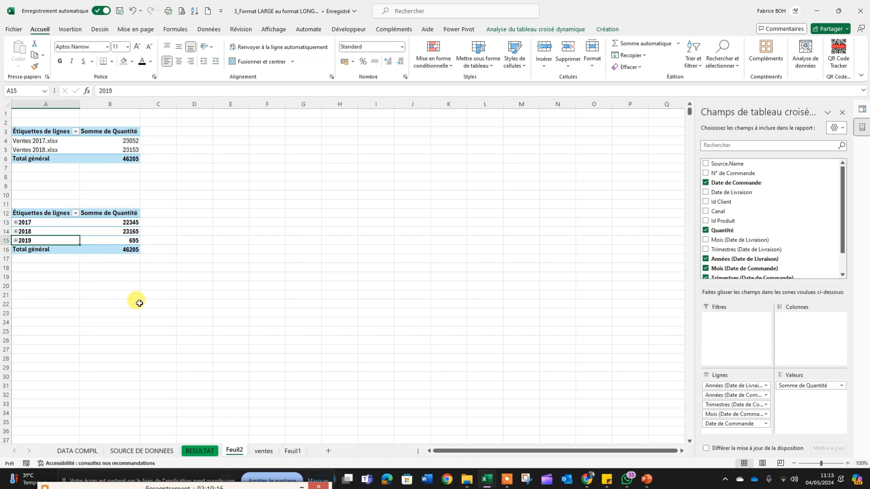
{"action": "left_click", "coordinate": [203, 284]}
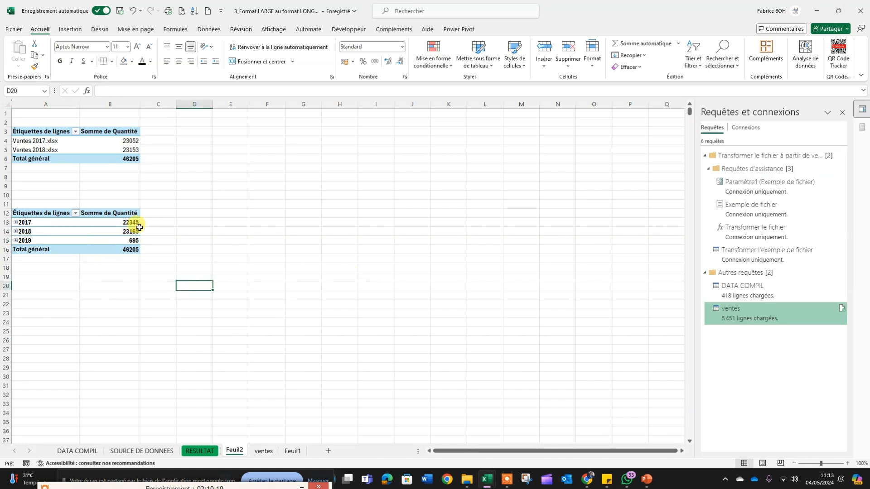
{"action": "left_click", "coordinate": [64, 267]}
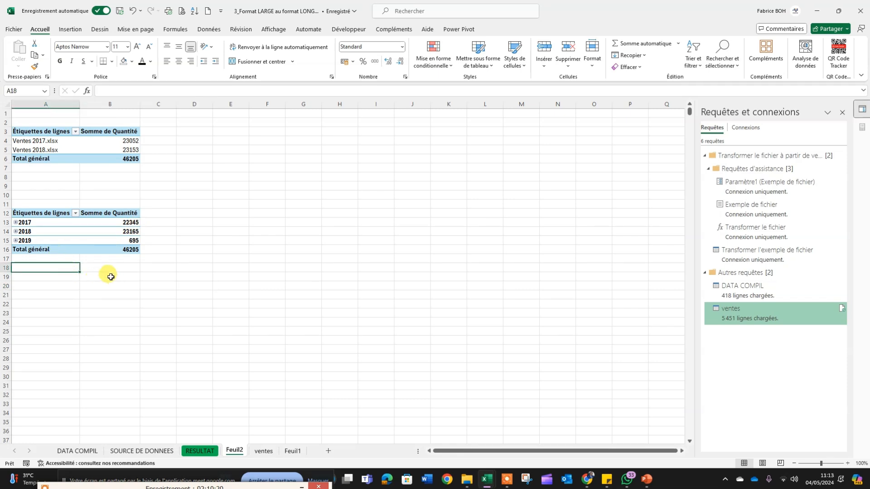
Step: Switch to File Explorer, move Ventes 2019.xlsx from the Compliation folder into its ventes subfolder, and minimise the window
{"action": "left_click", "coordinate": [467, 479]}
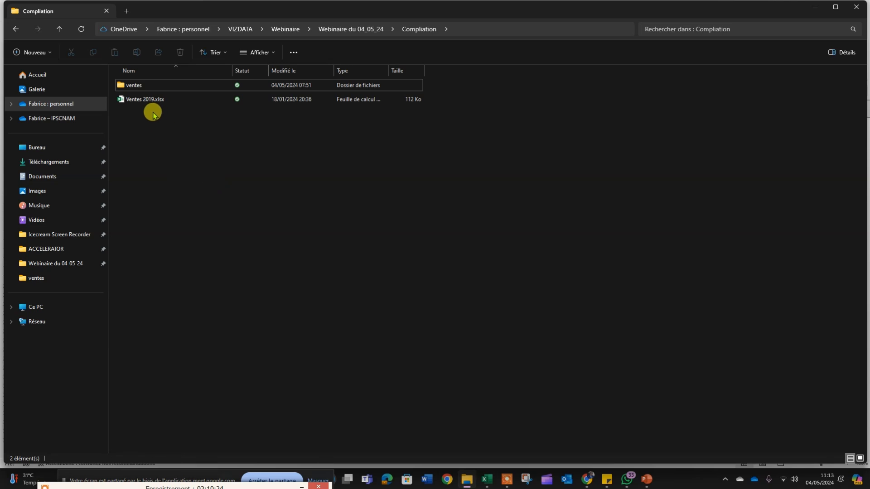
{"action": "left_click", "coordinate": [141, 100]}
{"action": "key", "text": "ctrl+c"}
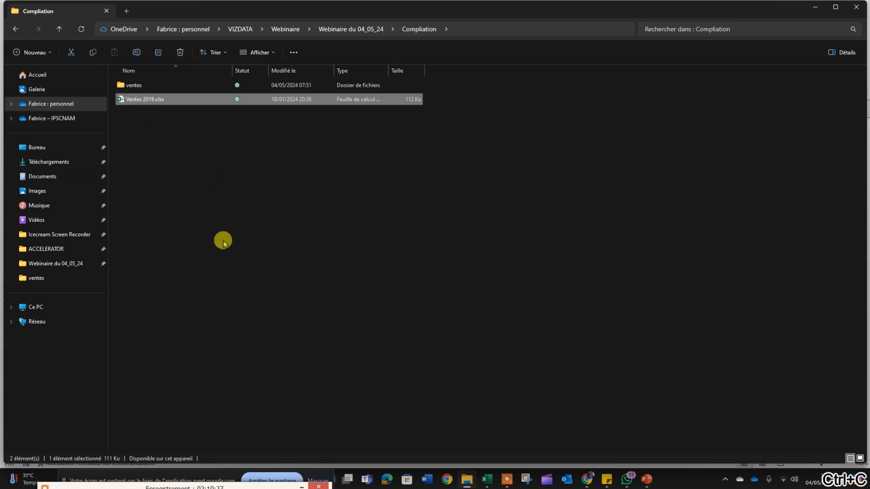
{"action": "double_click", "coordinate": [136, 86]}
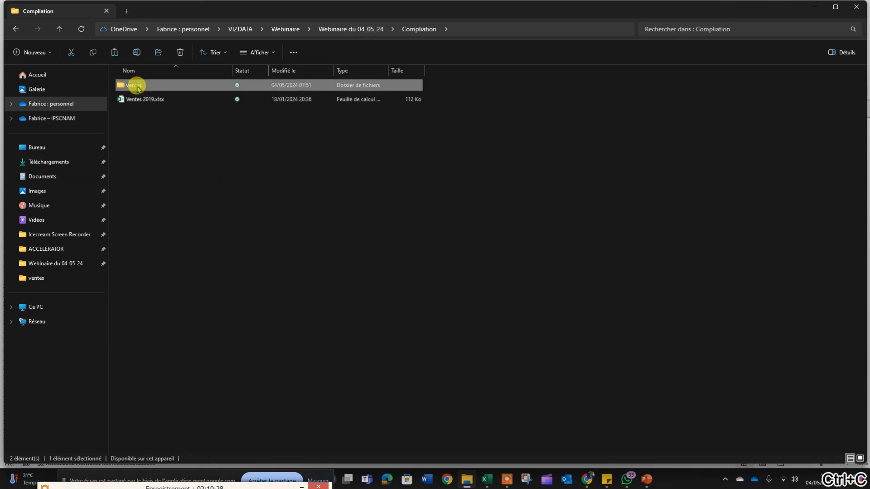
{"action": "left_click", "coordinate": [59, 29]}
{"action": "left_click", "coordinate": [142, 99]}
{"action": "key", "text": "ctrl+x"}
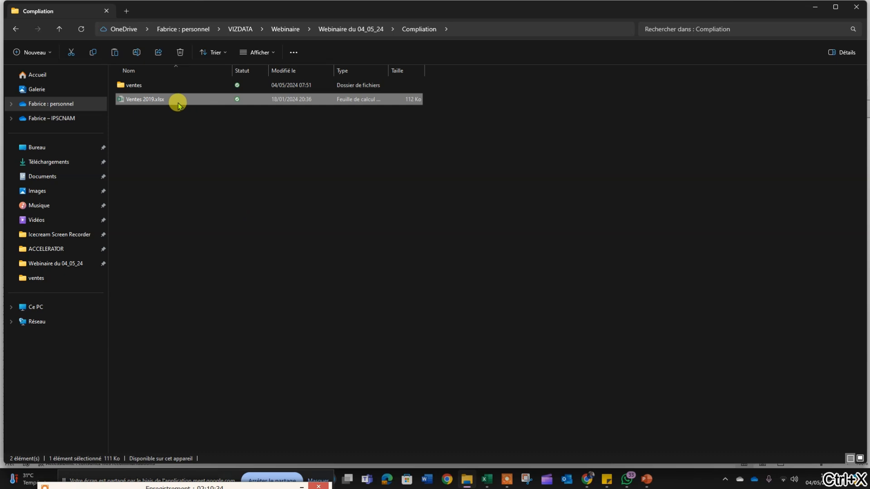
{"action": "double_click", "coordinate": [149, 85]}
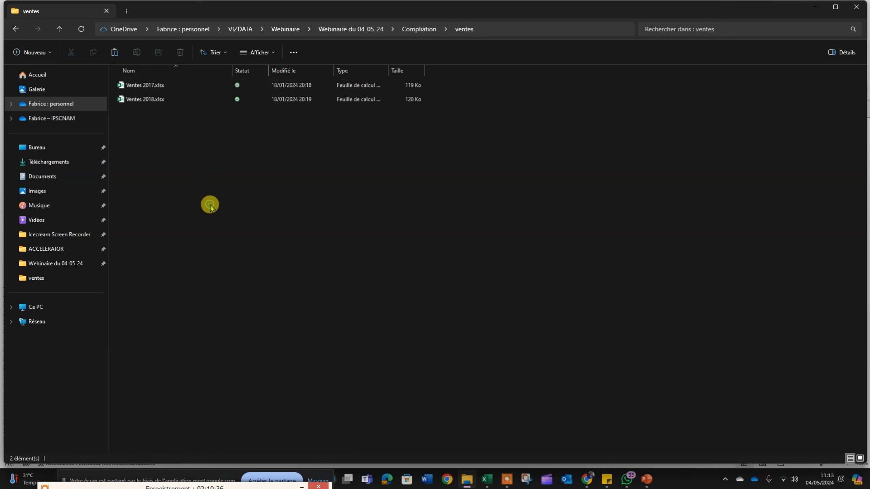
{"action": "key", "text": "ctrl+v"}
{"action": "left_click", "coordinate": [276, 298]}
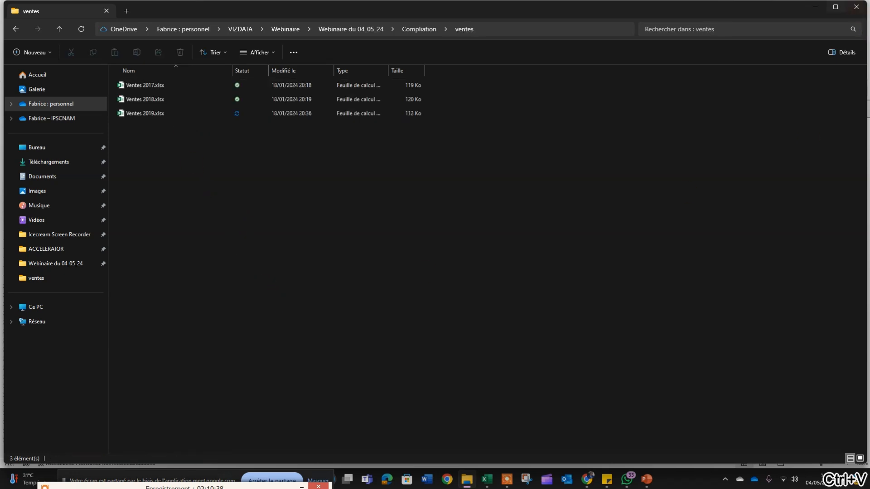
{"action": "left_click", "coordinate": [57, 28]}
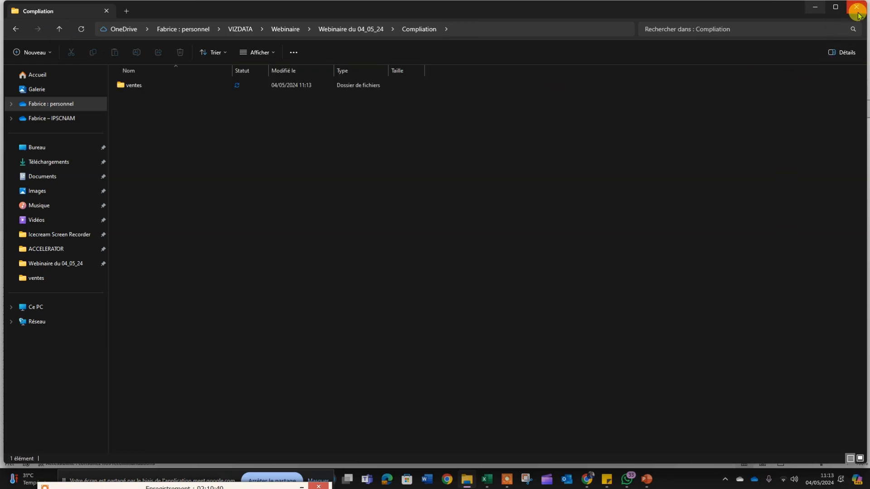
{"action": "left_click", "coordinate": [813, 8]}
Step: Enlarge the PivotTable sheet to 205% and refresh all data twice to bring Ventes 2019.xlsx into the query and both PivotTables
{"action": "left_click", "coordinate": [221, 256]}
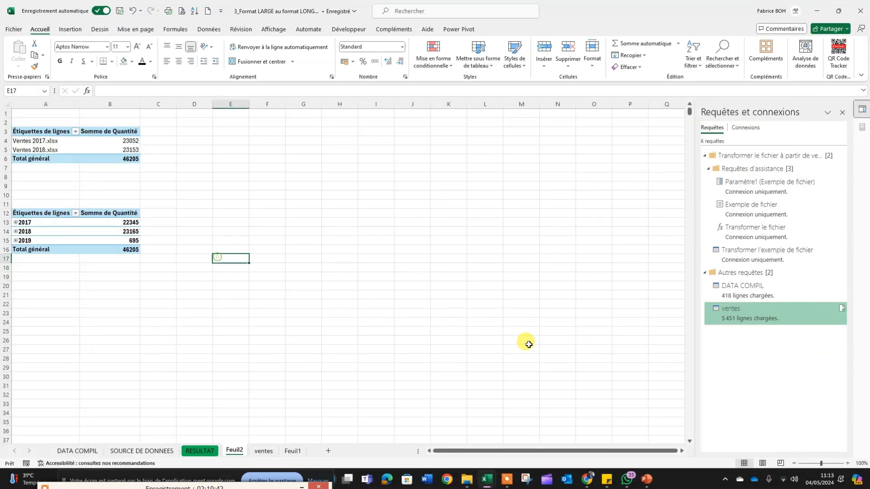
{"action": "scroll", "coordinate": [291, 291], "scroll_direction": "up", "scroll_amount": 7}
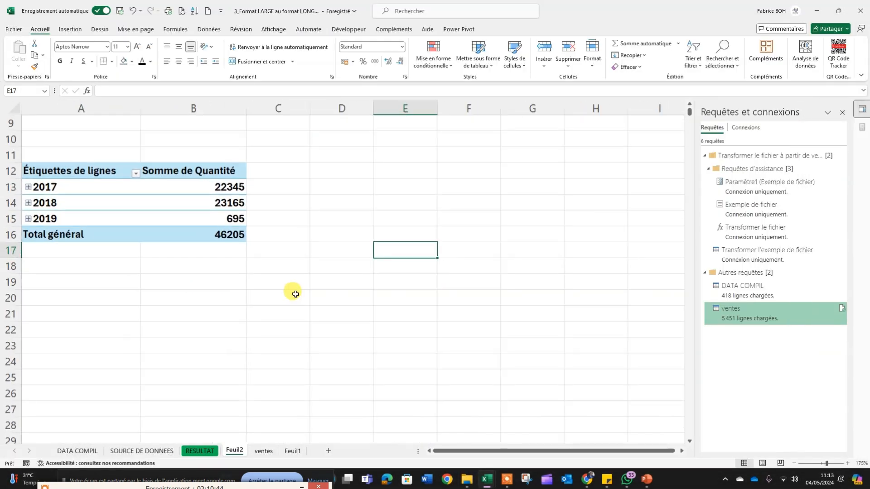
{"action": "scroll", "coordinate": [291, 295], "scroll_direction": "up", "scroll_amount": 3}
{"action": "left_click_drag", "start_coordinate": [79, 183], "coordinate": [101, 185]}
{"action": "left_click", "coordinate": [91, 200]}
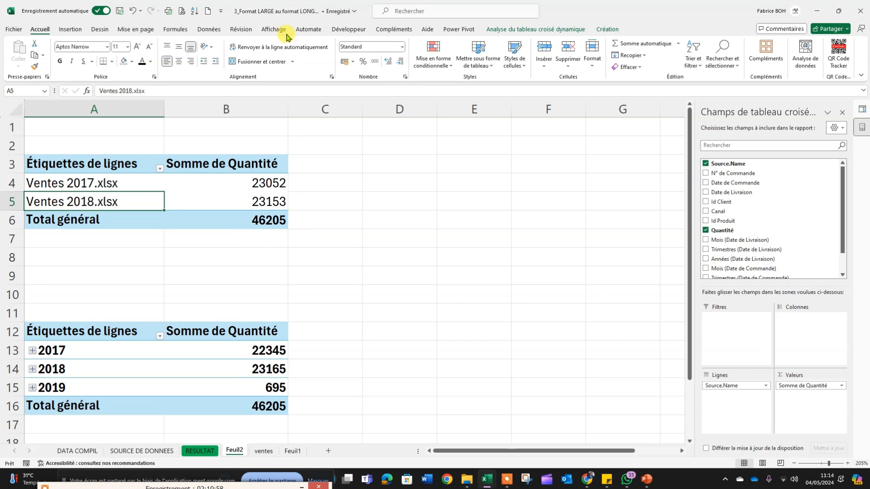
{"action": "left_click", "coordinate": [208, 29]}
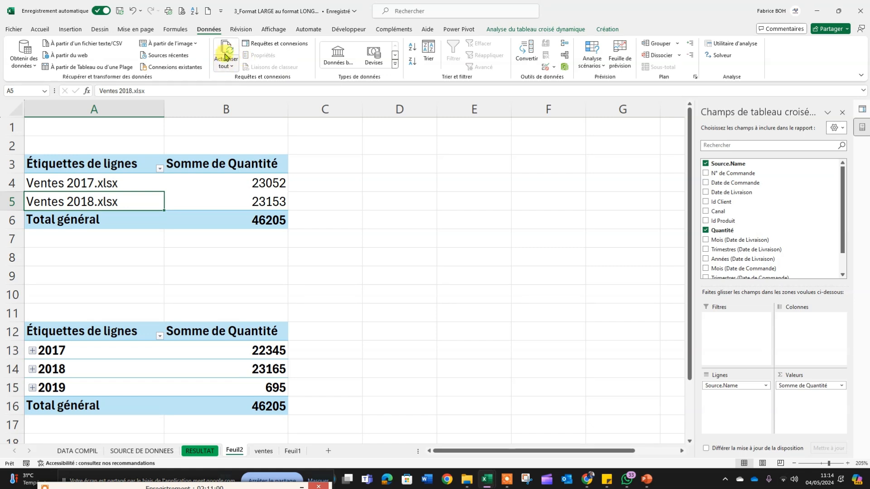
{"action": "left_click", "coordinate": [229, 52]}
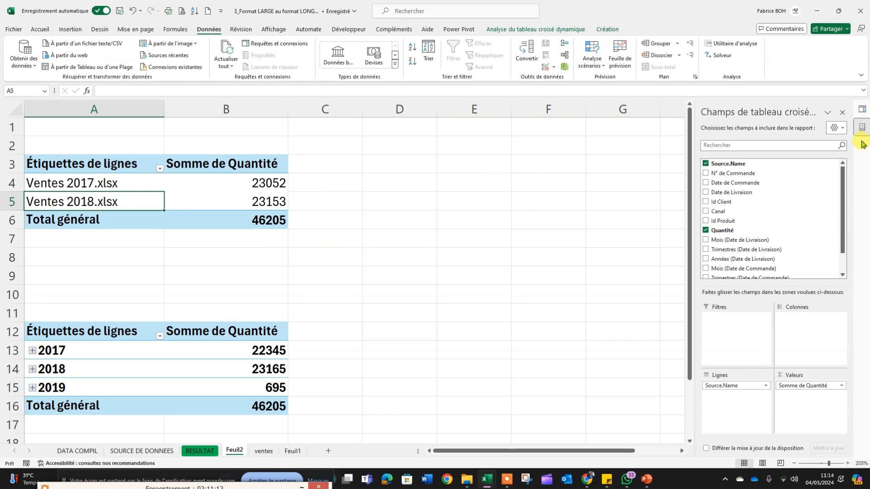
{"action": "left_click", "coordinate": [862, 110]}
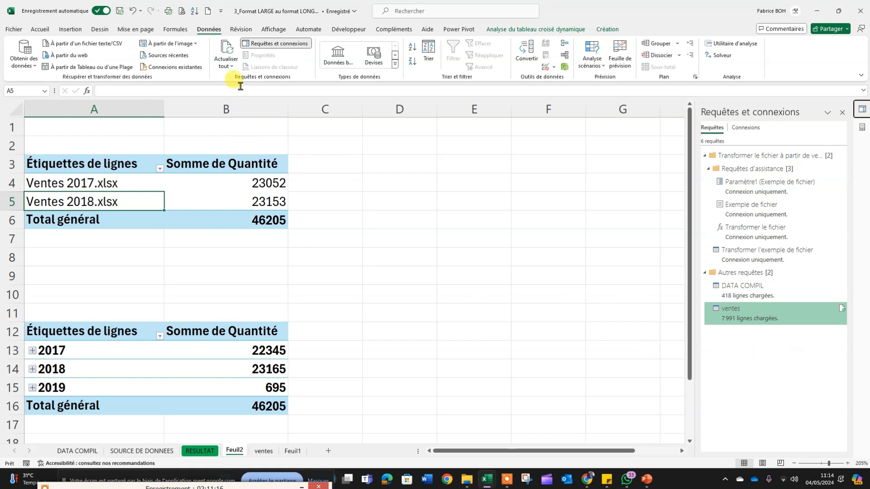
{"action": "left_click", "coordinate": [228, 51]}
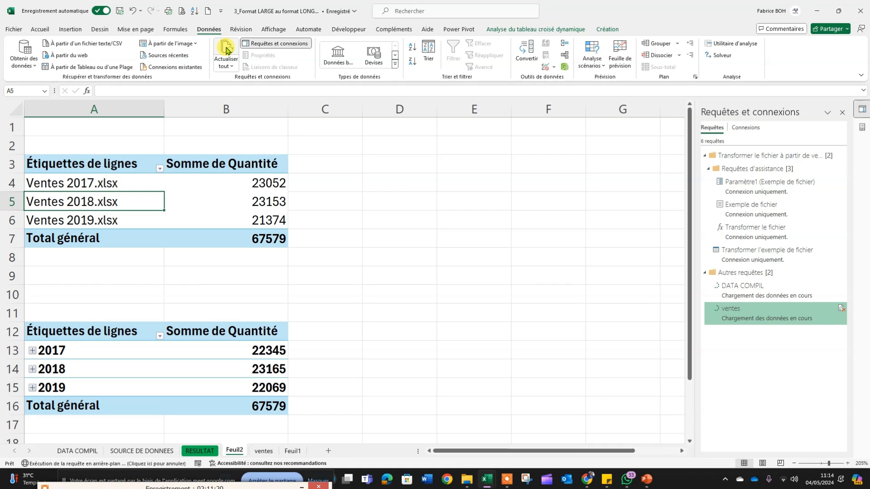
Step: Check the Ventes 2019.xlsx row and its summed quantity in the upper PivotTable
{"action": "left_click", "coordinate": [79, 222]}
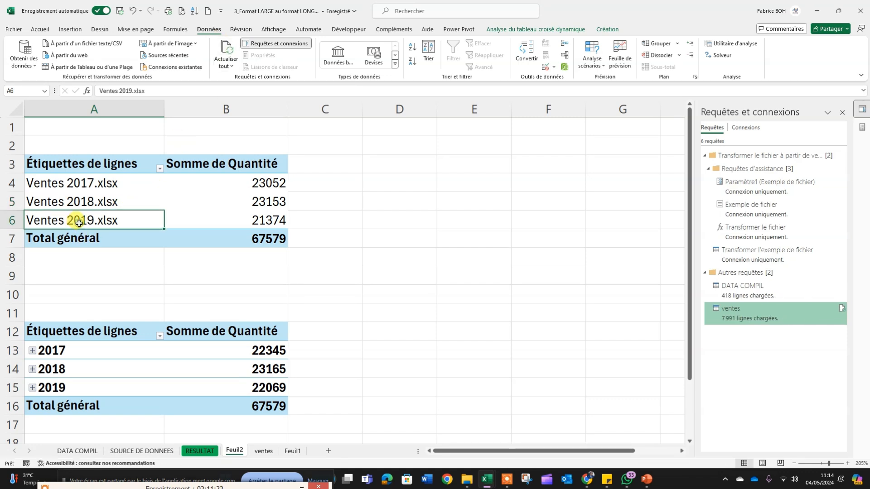
{"action": "left_click", "coordinate": [214, 221]}
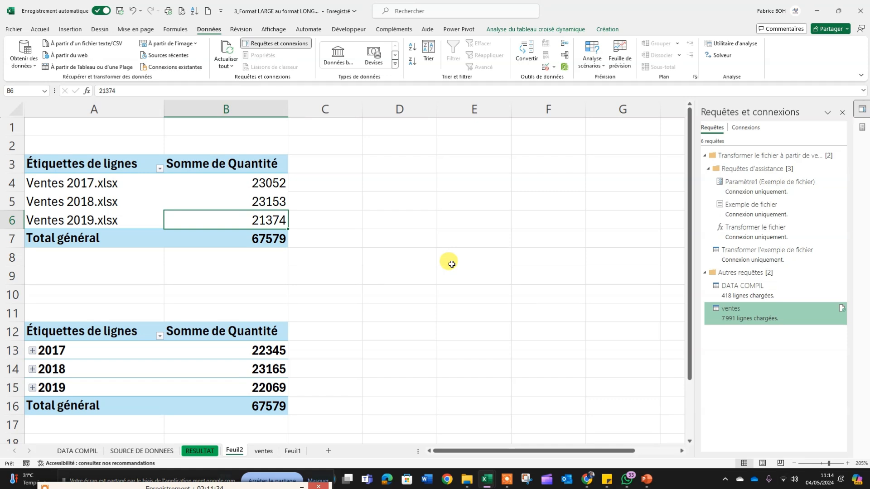
{"action": "scroll", "coordinate": [171, 144], "scroll_direction": "down", "scroll_amount": 3}
{"action": "scroll", "coordinate": [184, 209], "scroll_direction": "up", "scroll_amount": 3}
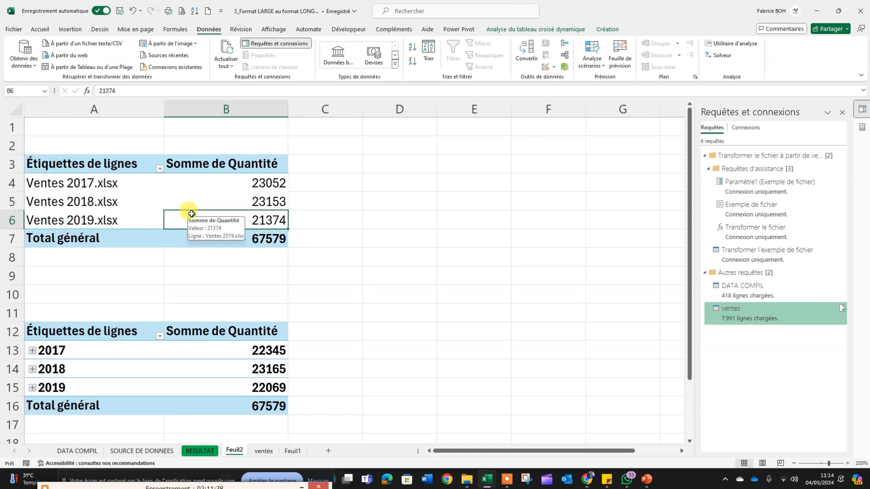